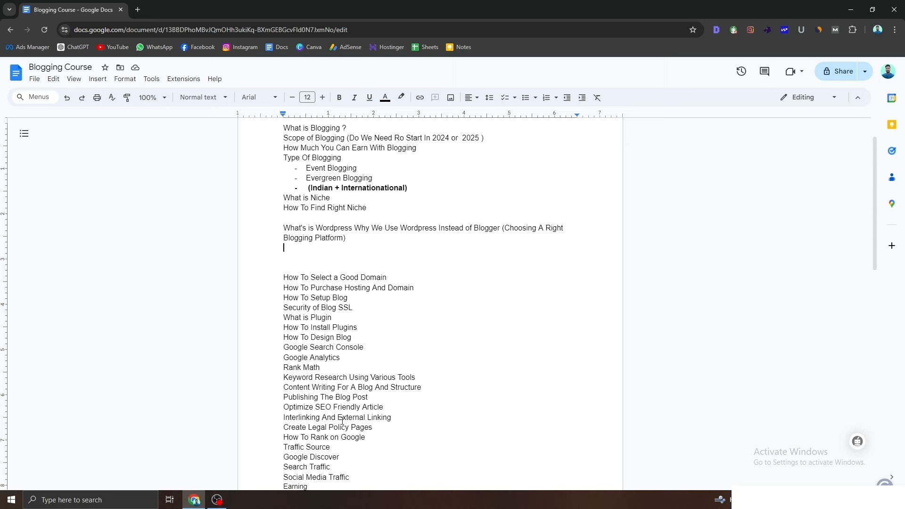
Step: Add a blank line after 'How To Select a Good Domain' and copy the phrase 'Hosting And Domain'
left_click(403, 280)
key("Return")
key("Return")
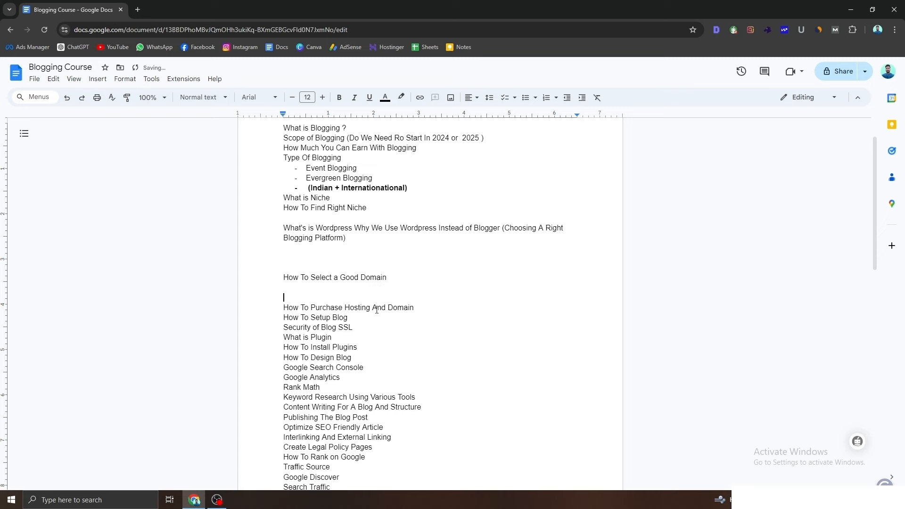
left_click_drag(350, 307, 405, 310)
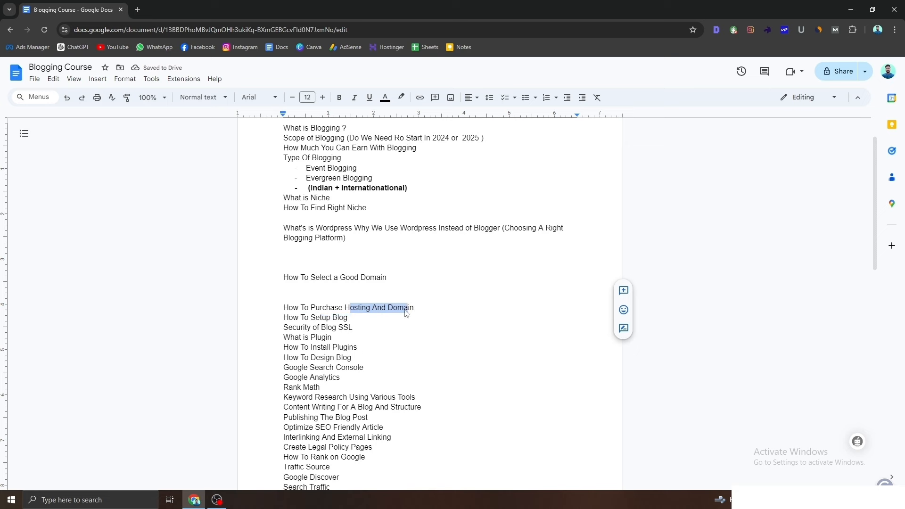
left_click_drag(345, 308, 417, 308)
Step: Add the topic 'What is Hosting And Domain' on a new line below the WordPress platform line
left_click(332, 246)
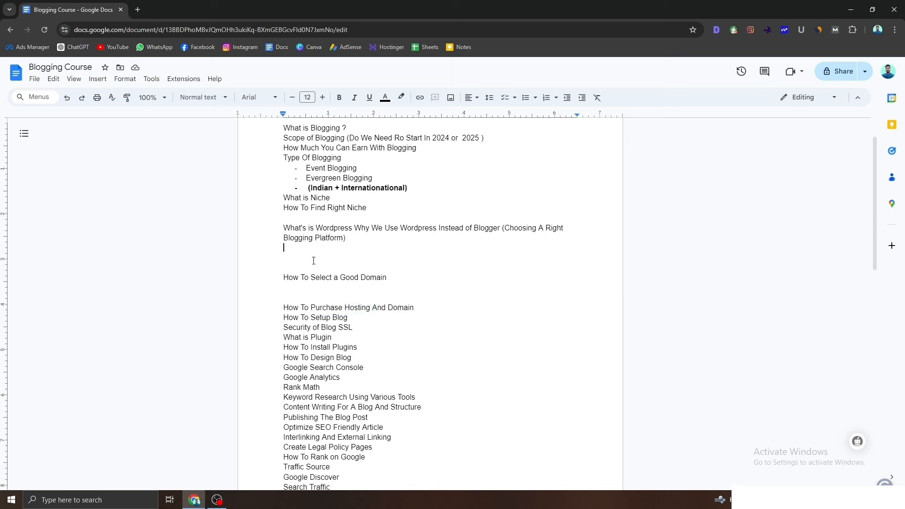
key("Return")
type("Hosting And Domain")
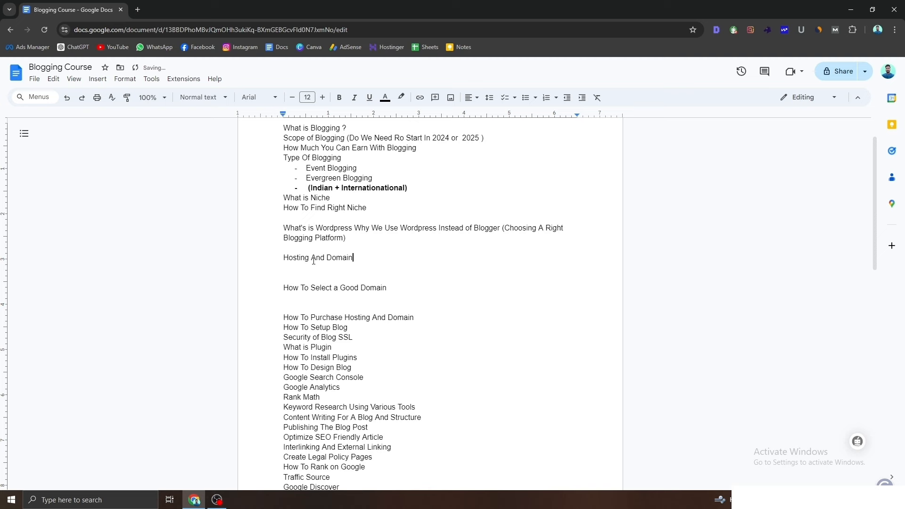
key("Home")
type("What is")
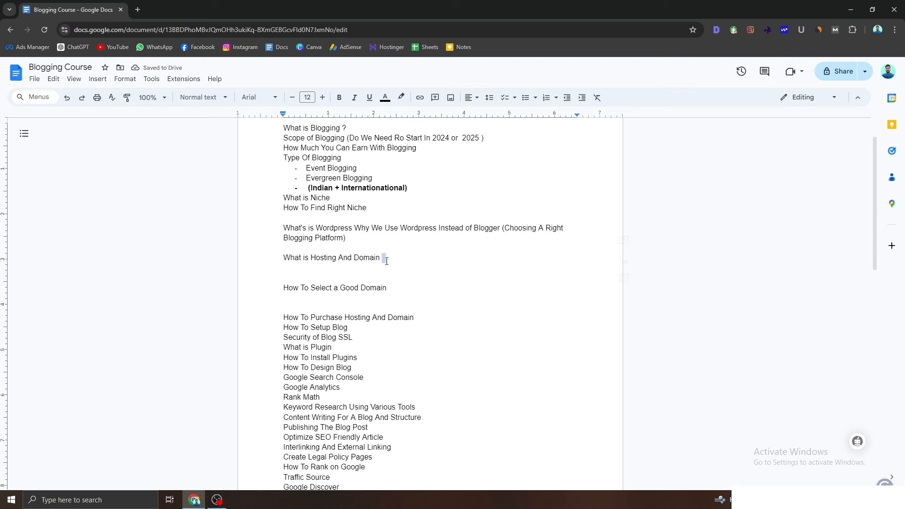
left_click_drag(385, 259, 354, 259)
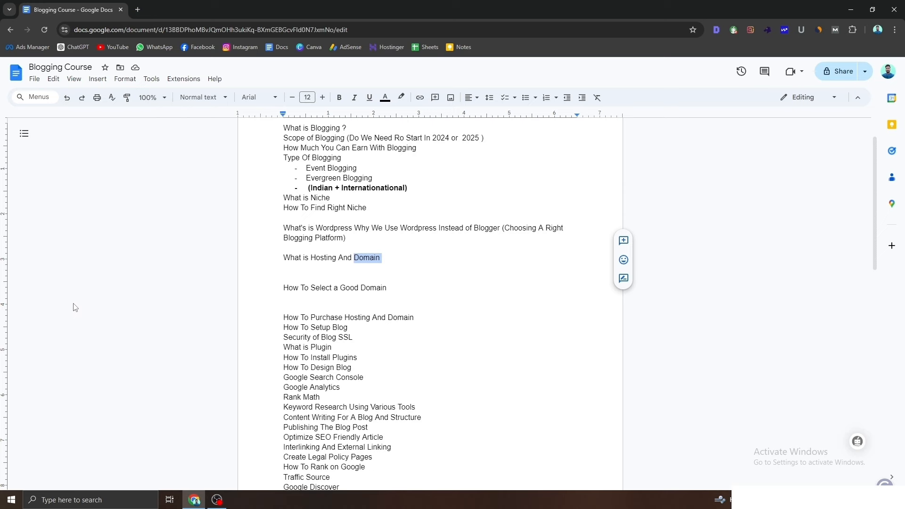
Step: Load flipkart.com in a new browser tab
left_click(138, 9)
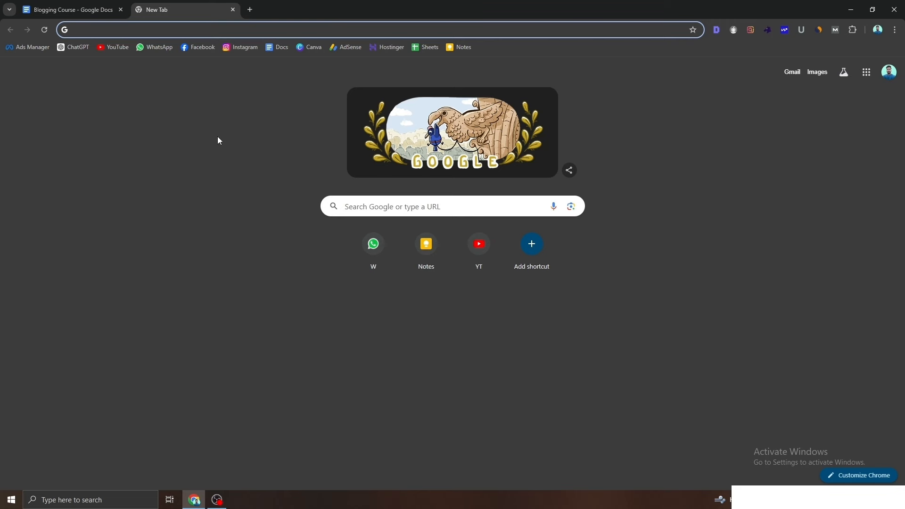
type("flipkart.com")
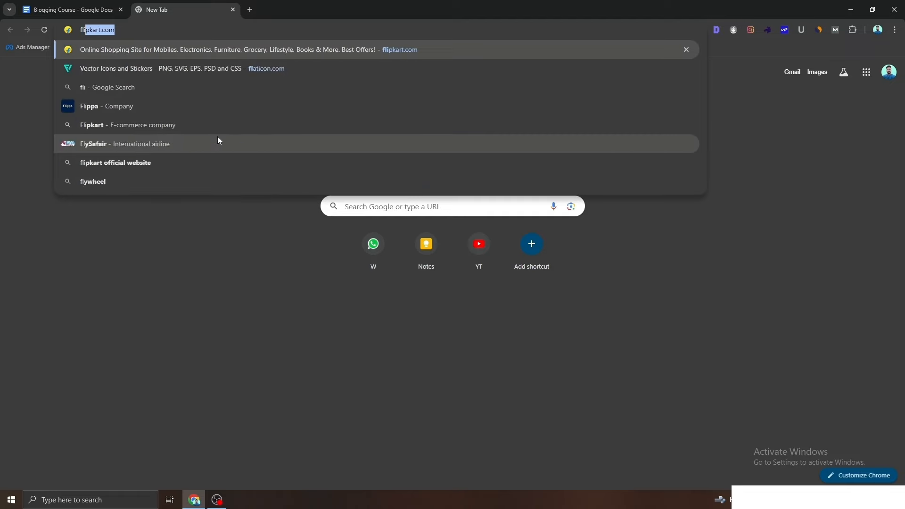
key("Return")
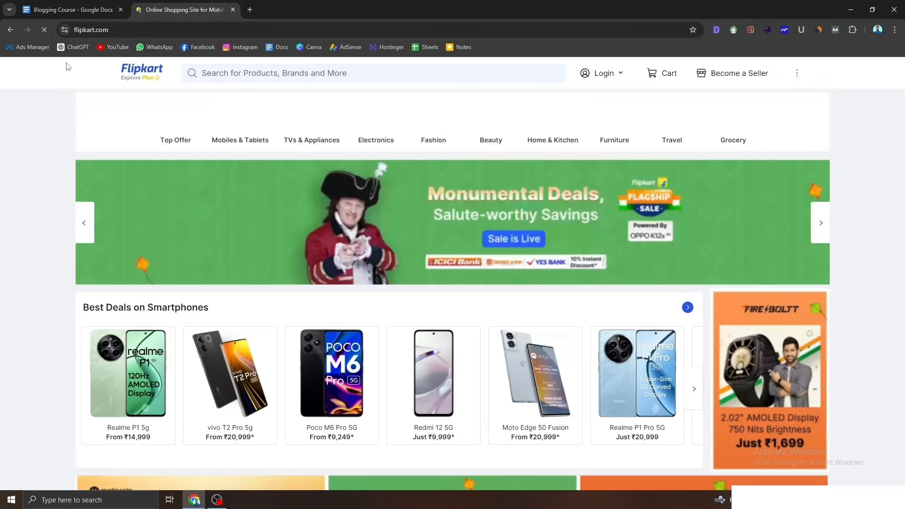
left_click(142, 28)
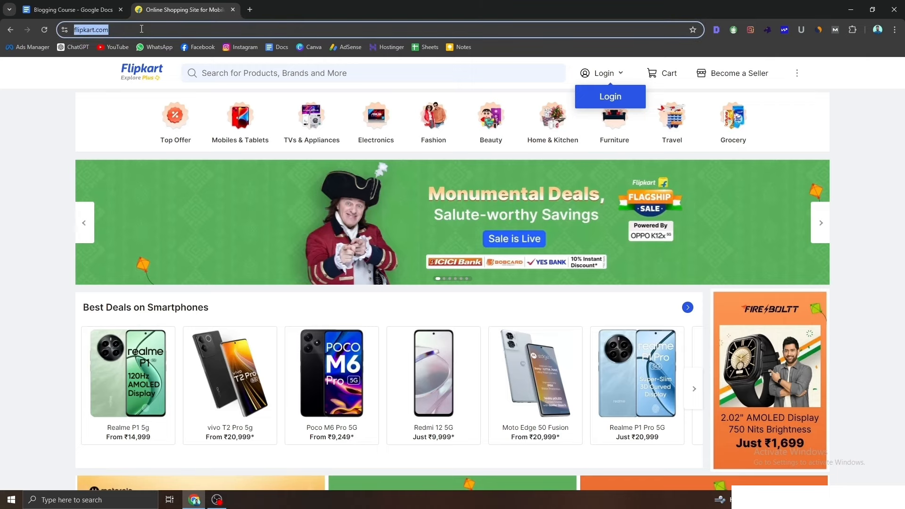
left_click(142, 28)
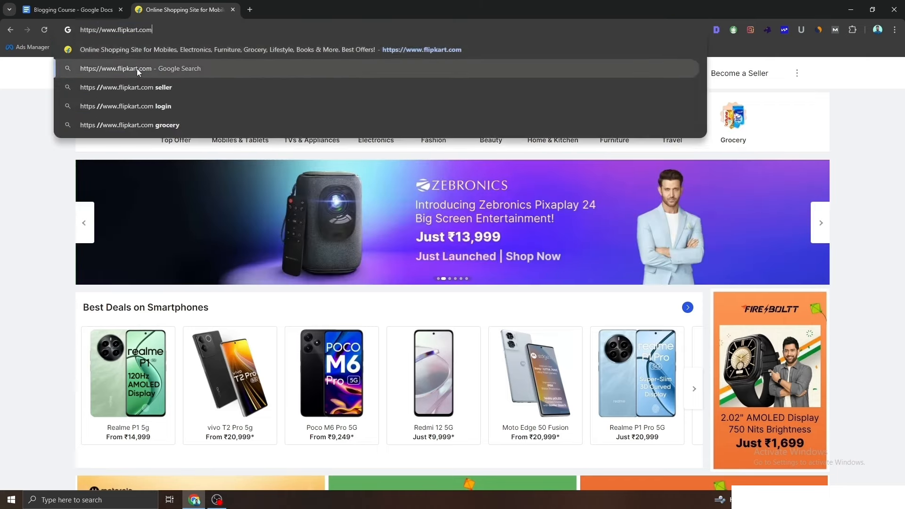
left_click(139, 67)
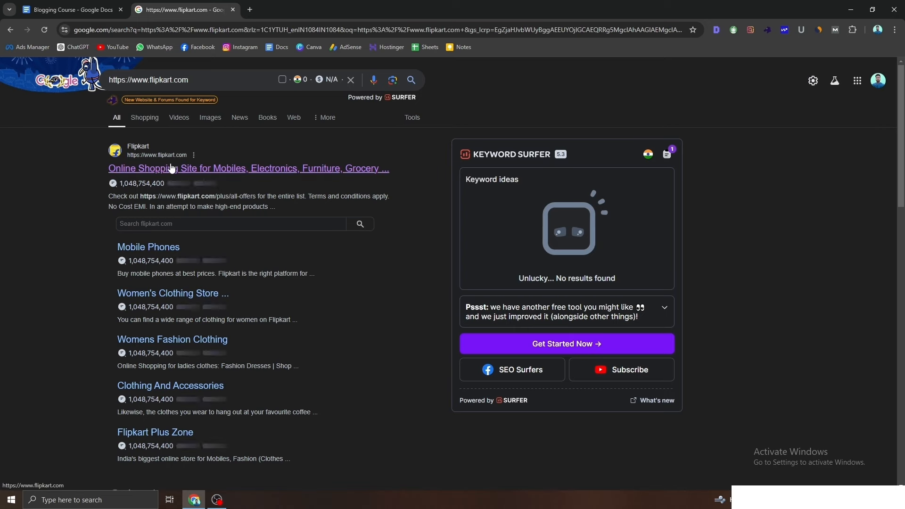
scroll(170, 264, "down", 4)
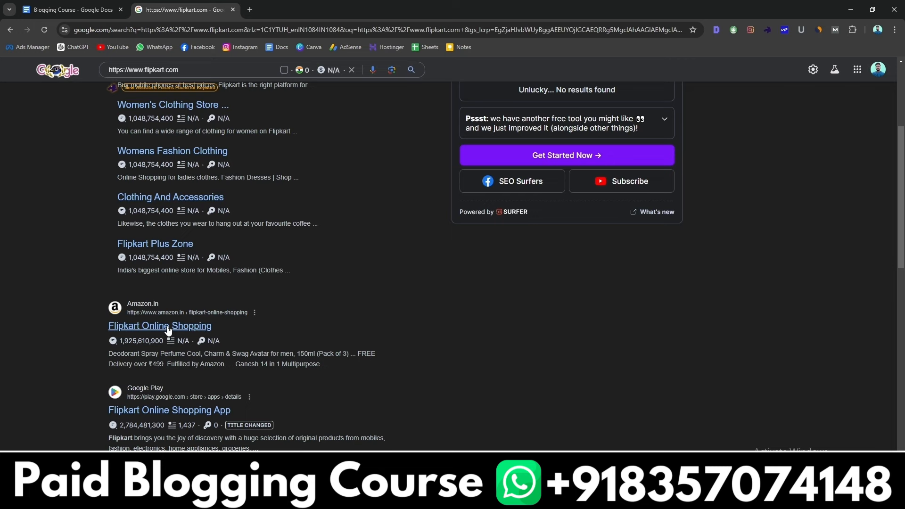
left_click(251, 10)
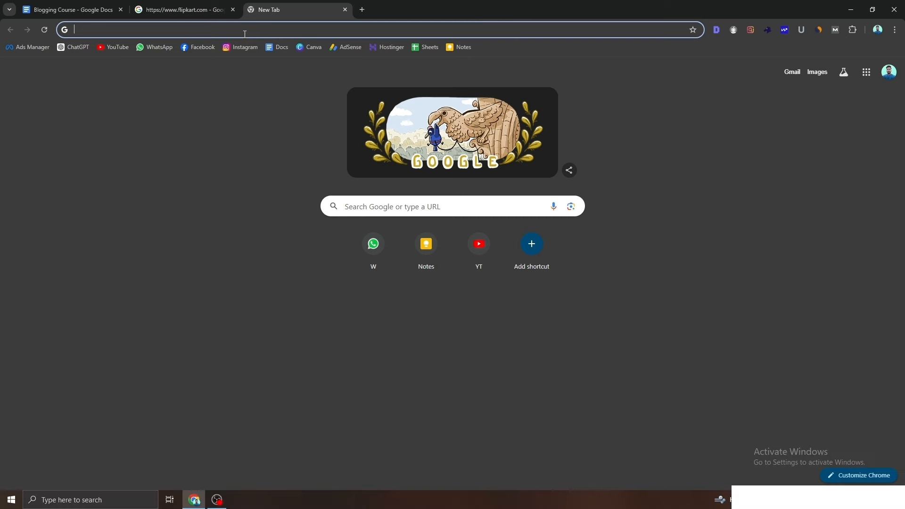
Step: Search Google for 'sound kaise travel karta hai'
type("kaise")
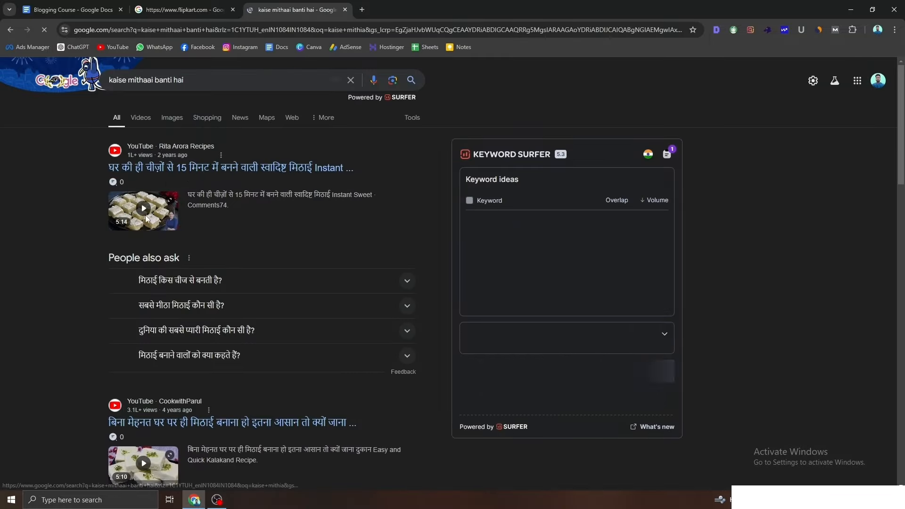
scroll(153, 247, "down", 8)
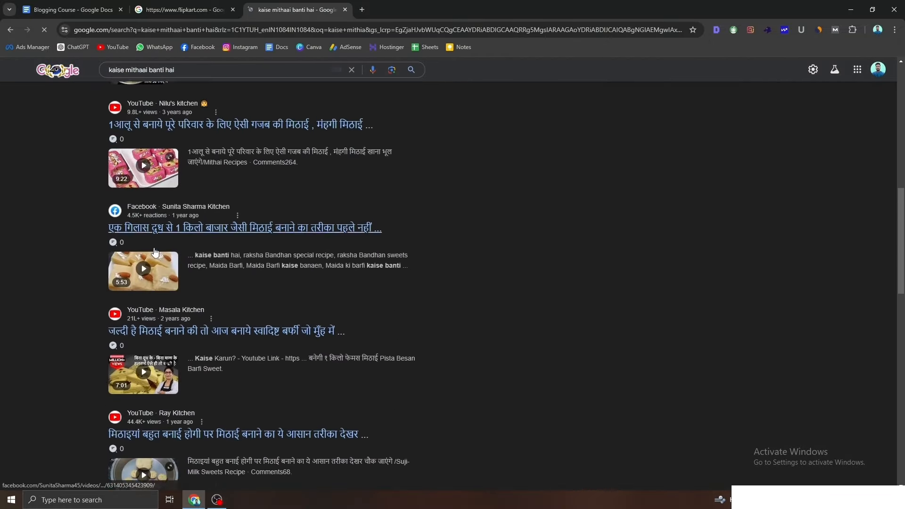
scroll(153, 252, "down", 10)
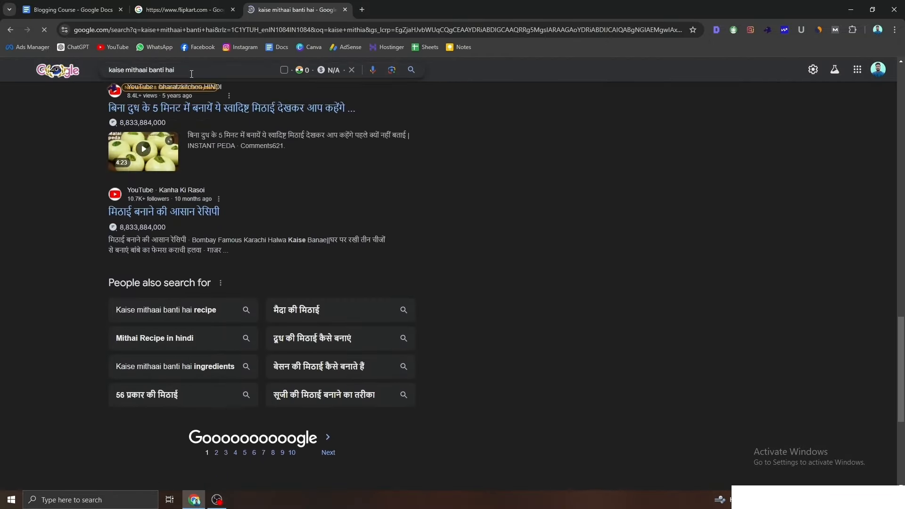
left_click(192, 74)
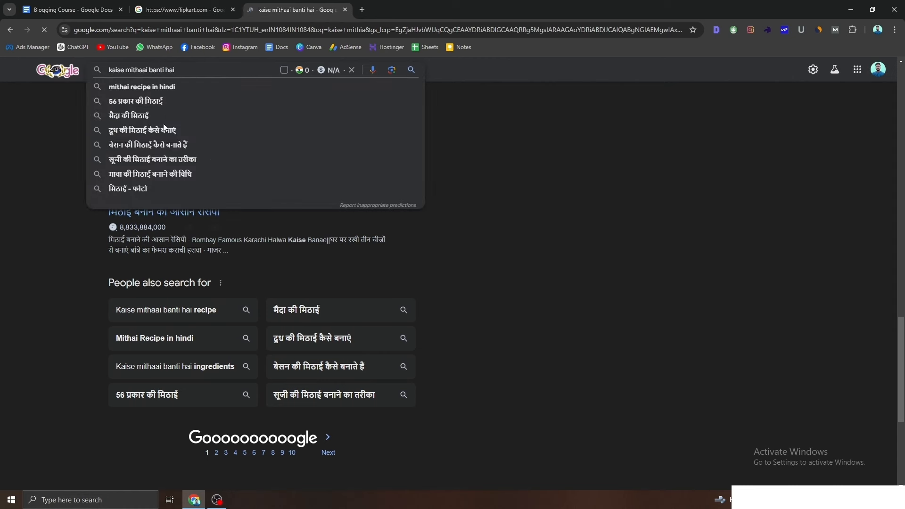
key("BackSpace")
key("BackSpace")
key("BackSpace")
key("BackSpace")
key("BackSpace")
key("BackSpace")
key("BackSpace")
key("BackSpace")
key("BackSpace")
key("BackSpace")
key("BackSpace")
key("BackSpace")
key("BackSpace")
key("BackSpace")
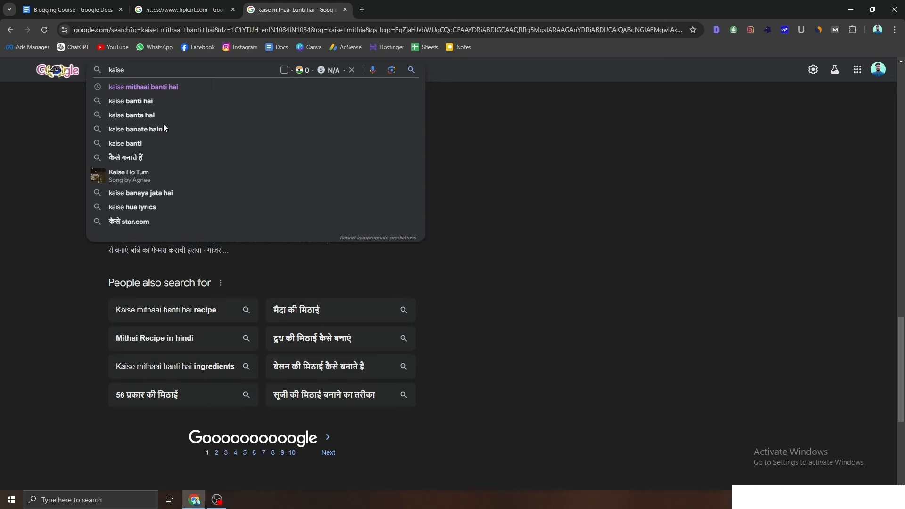
type("trVW")
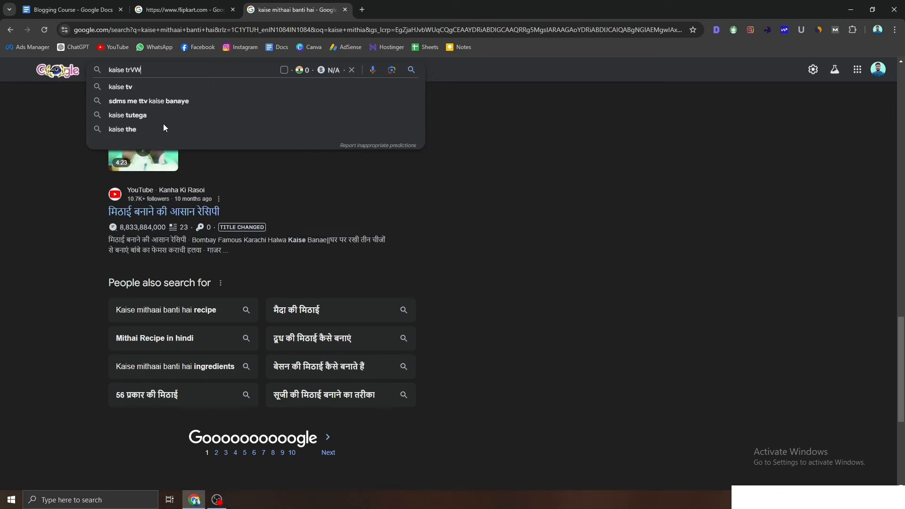
type("L")
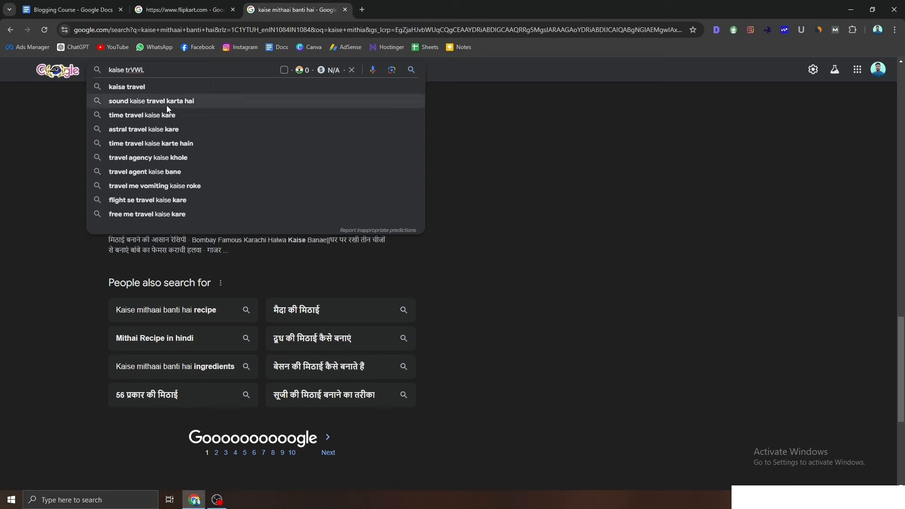
left_click(167, 105)
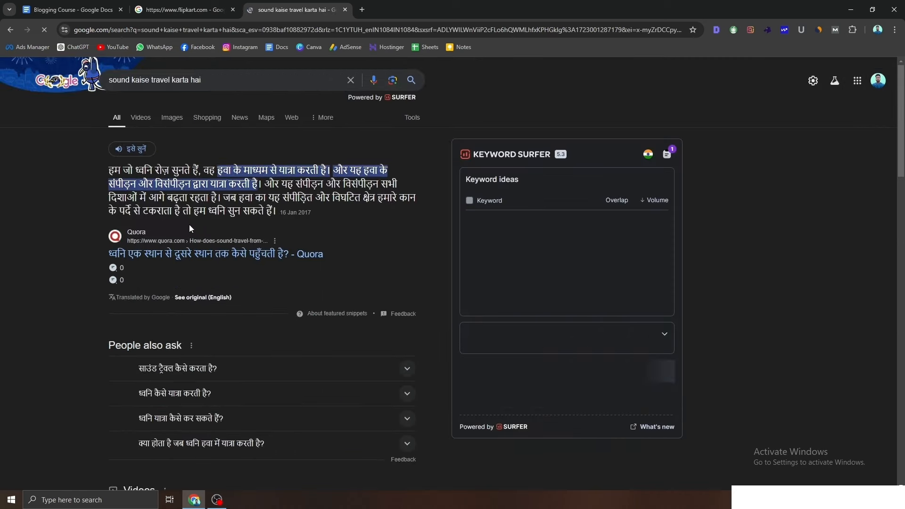
Step: Open the Acoustical Surfaces result in a new background tab
scroll(189, 225, "down", 3)
scroll(190, 229, "down", 6)
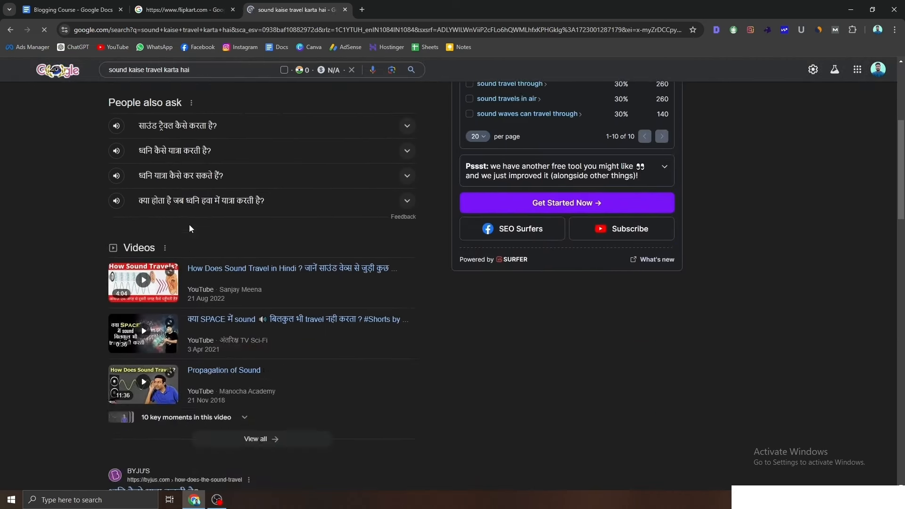
scroll(189, 226, "down", 3)
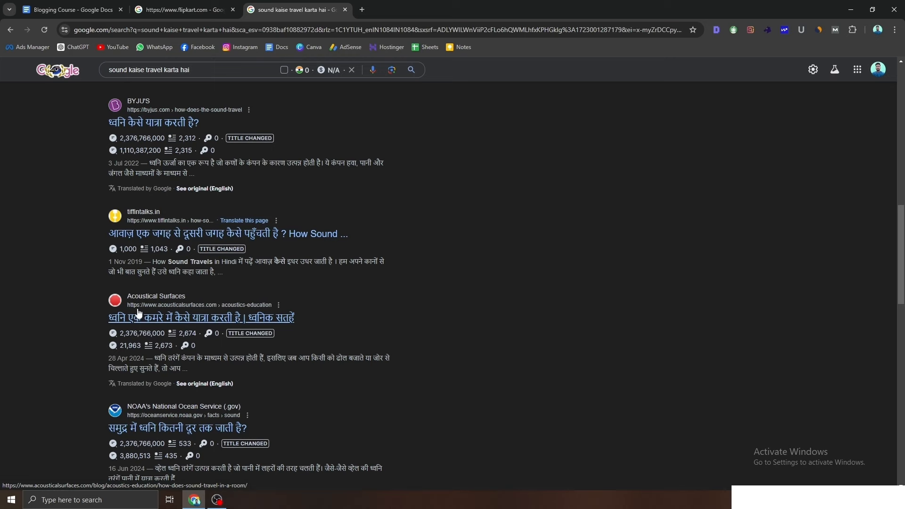
right_click(195, 319)
left_click(210, 326)
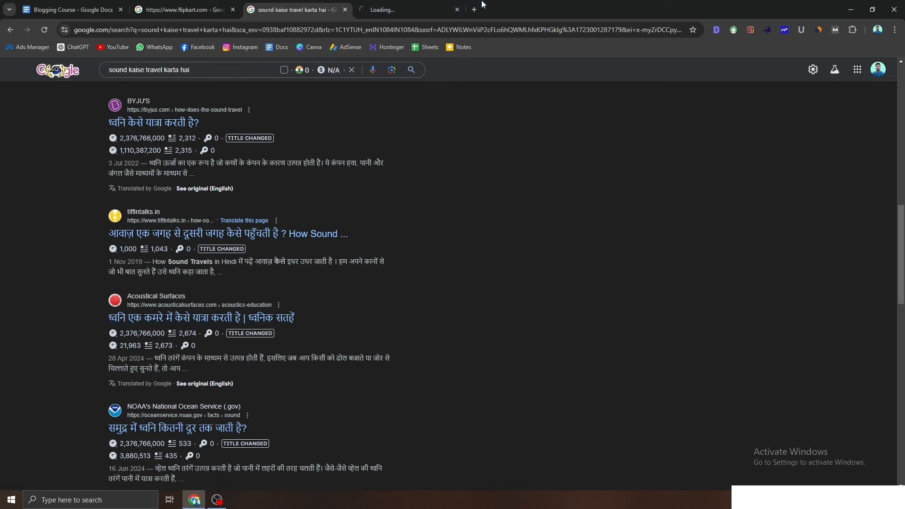
Step: Read the 'How Sound Travels in a Room' article through to its end
left_click(400, 9)
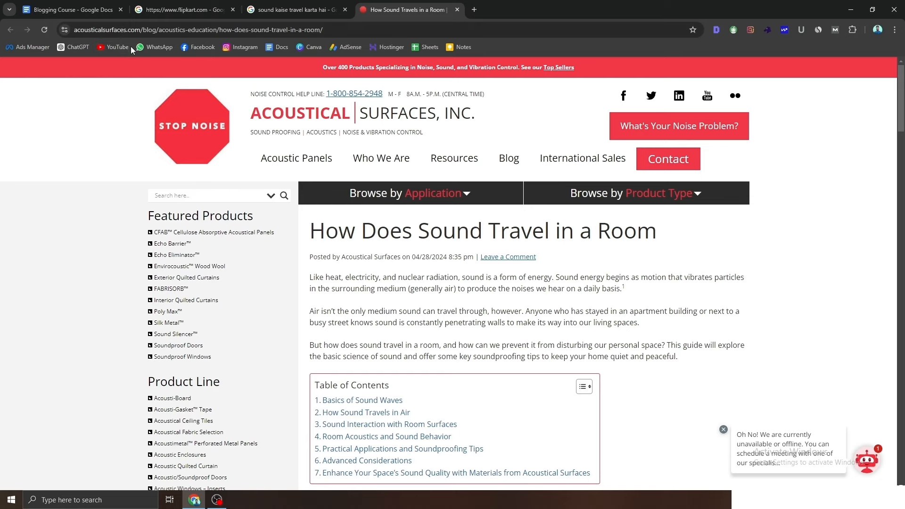
left_click_drag(139, 30, 74, 31)
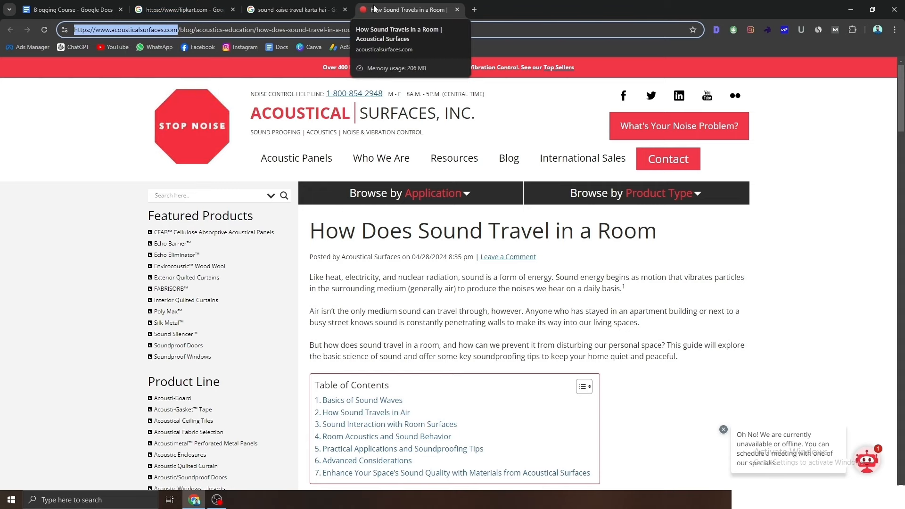
left_click(121, 3)
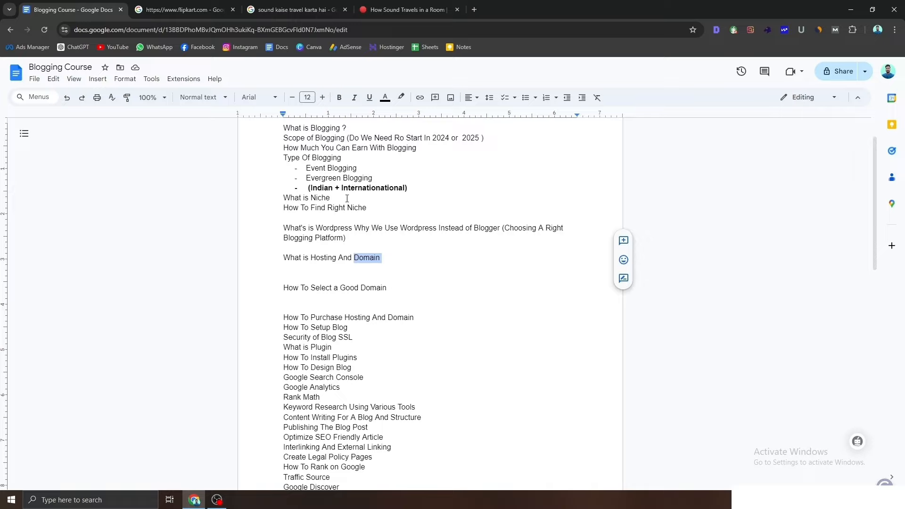
left_click(408, 9)
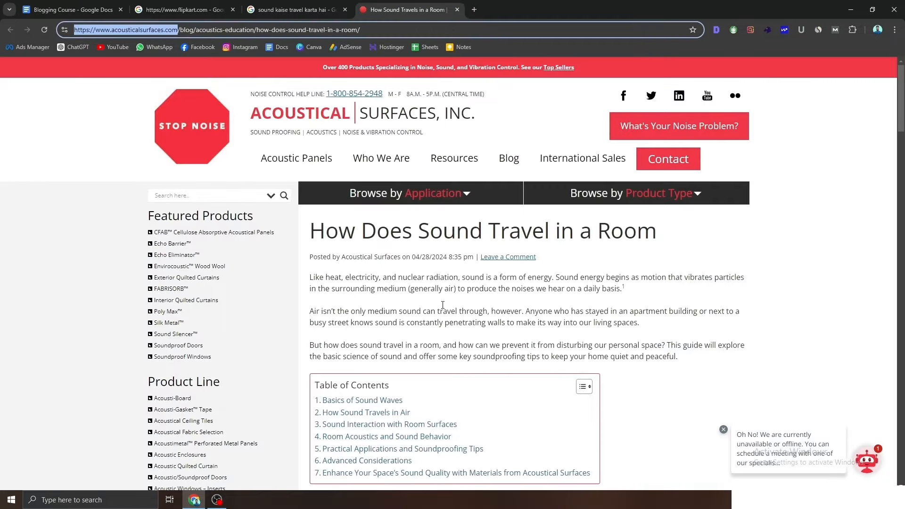
scroll(271, 294, "down", 8)
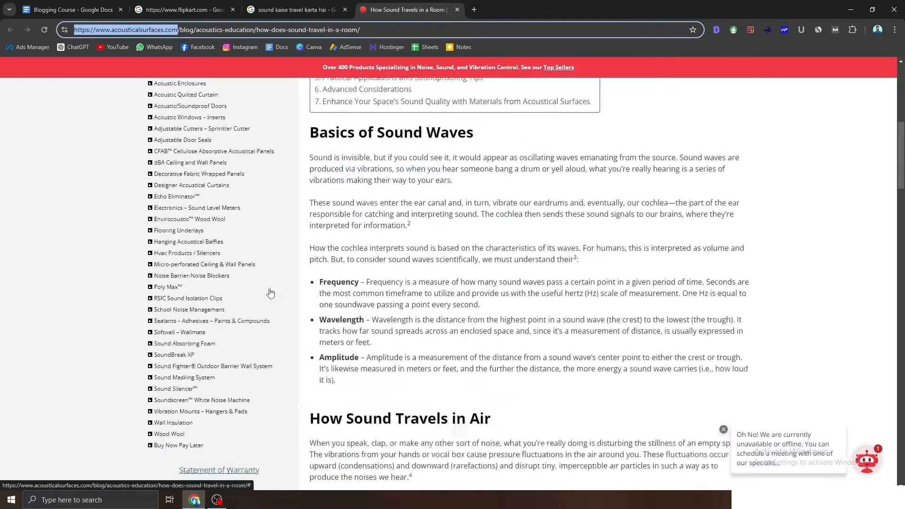
scroll(271, 294, "down", 20)
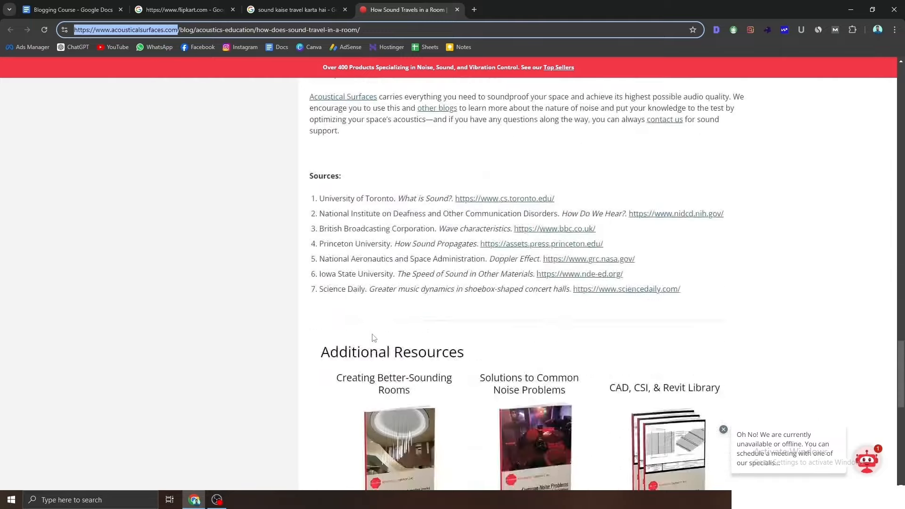
scroll(374, 337, "down", 6)
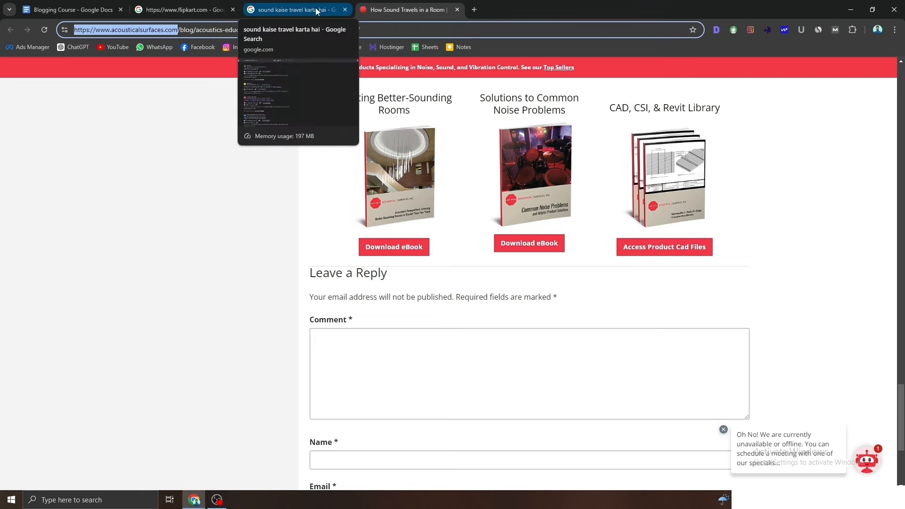
Step: Go back through the search and Flipkart tabs to the Blogging Course document
left_click(274, 6)
left_click(158, 6)
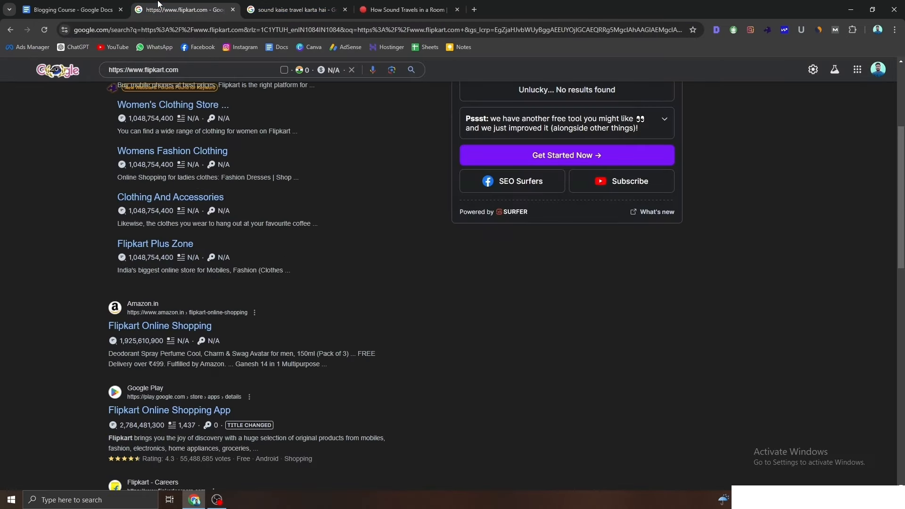
left_click(70, 10)
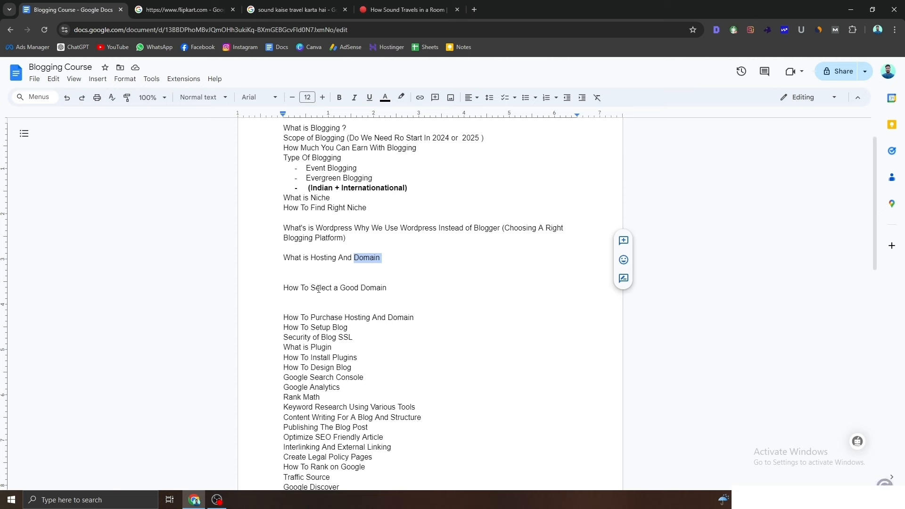
Step: Insert blank lines after 'How To Purchase Hosting And Domain' and start a new empty tab
left_click(387, 287)
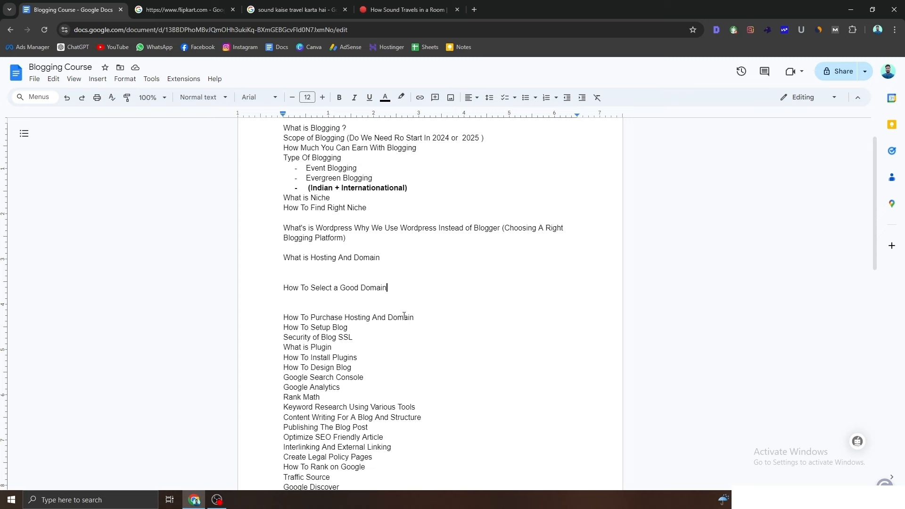
left_click(422, 317)
key("Return")
key("Return")
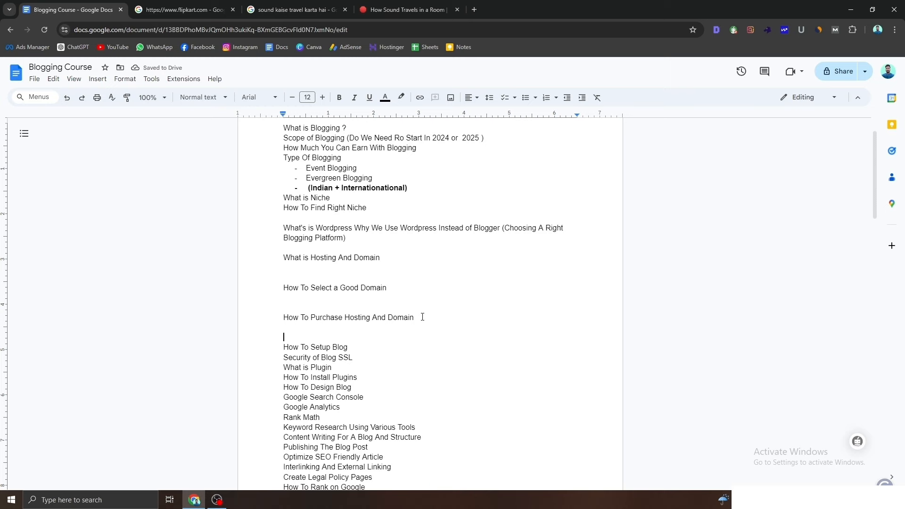
left_click(474, 10)
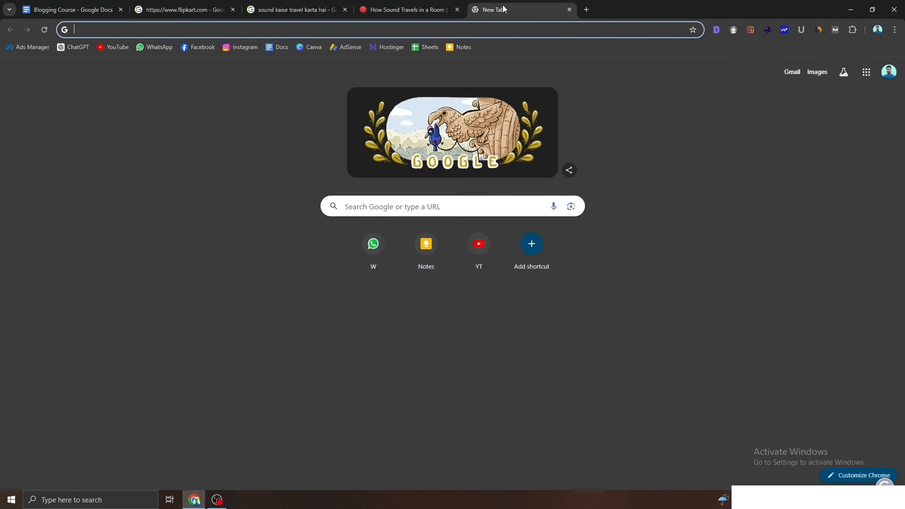
Step: Go to hostinger.in using the 'HOSTIN' address-bar suggestion
type("H")
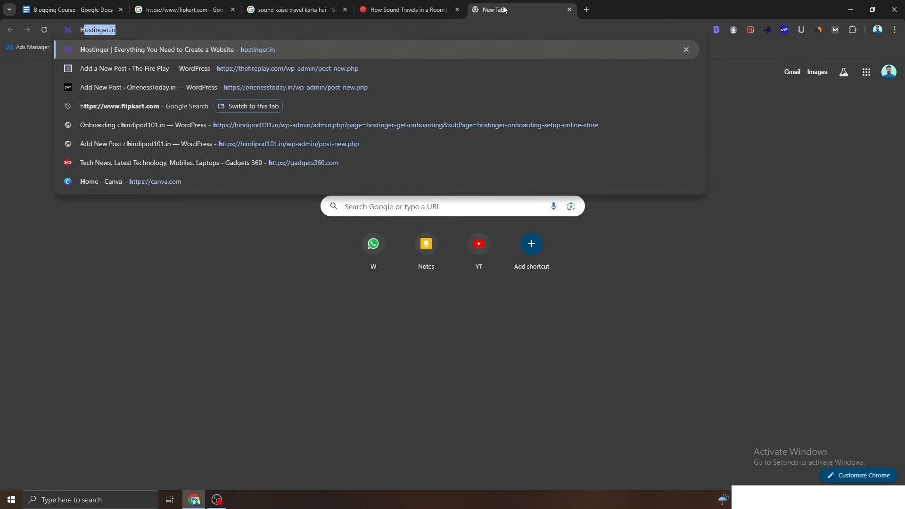
type("OSTIN")
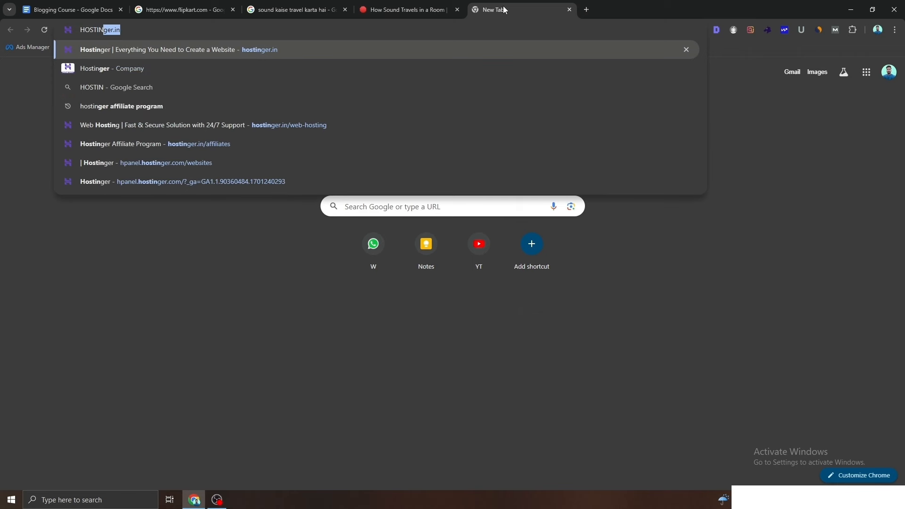
key("Return")
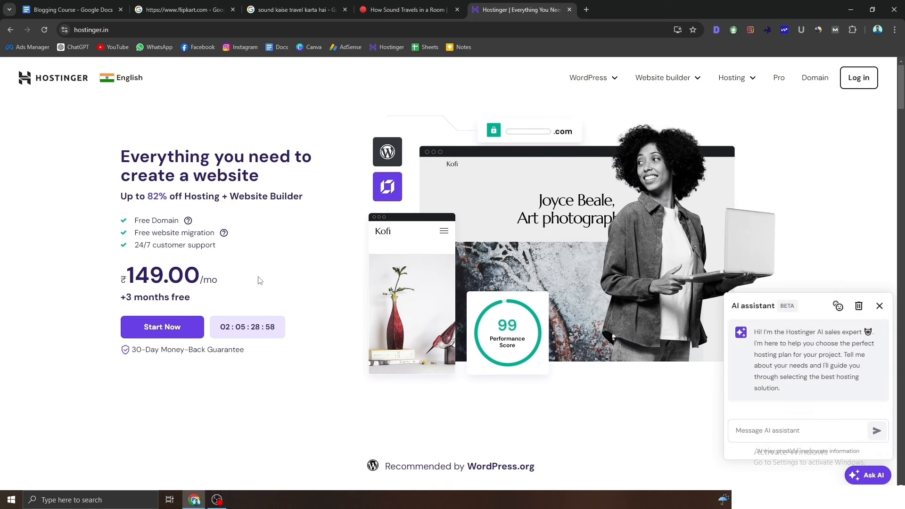
Step: Close the AI assistant chat and scroll down to the 'Pick your perfect plan' section
left_click(880, 306)
scroll(579, 325, "down", 2)
scroll(578, 326, "down", 5)
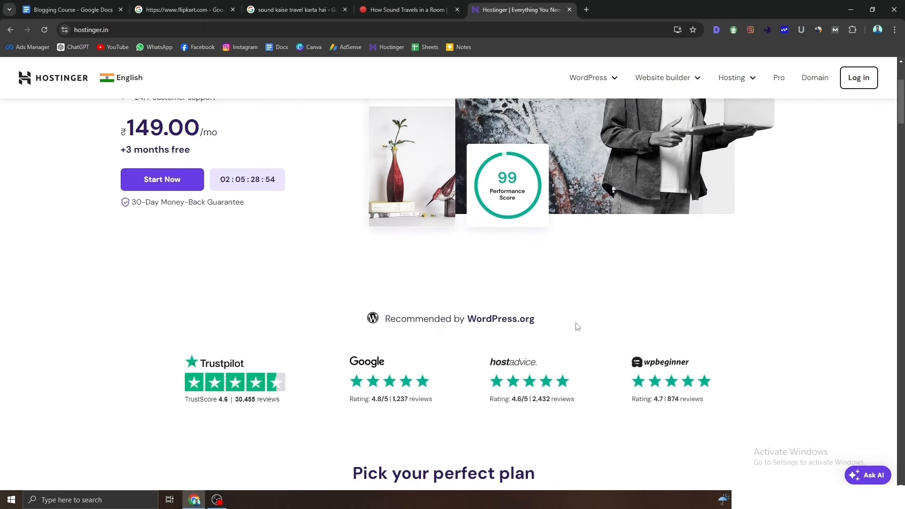
scroll(578, 326, "down", 5)
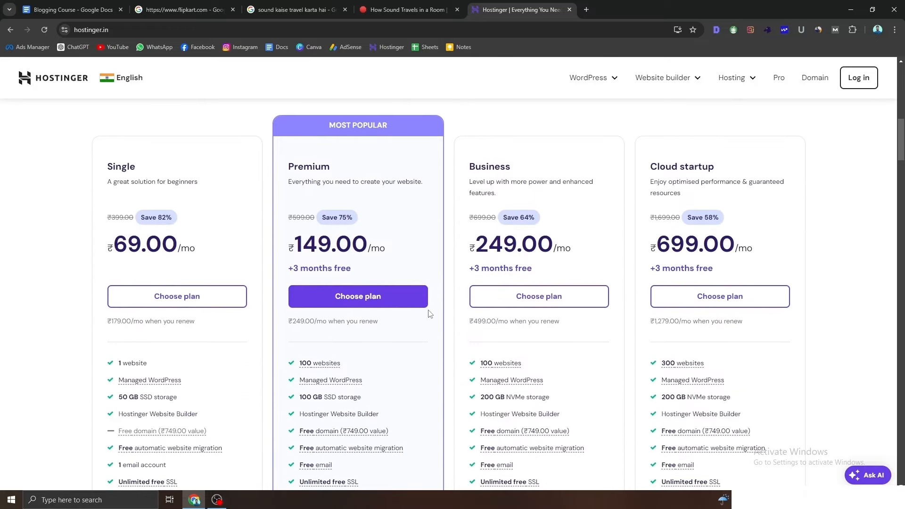
scroll(330, 297, "down", 1)
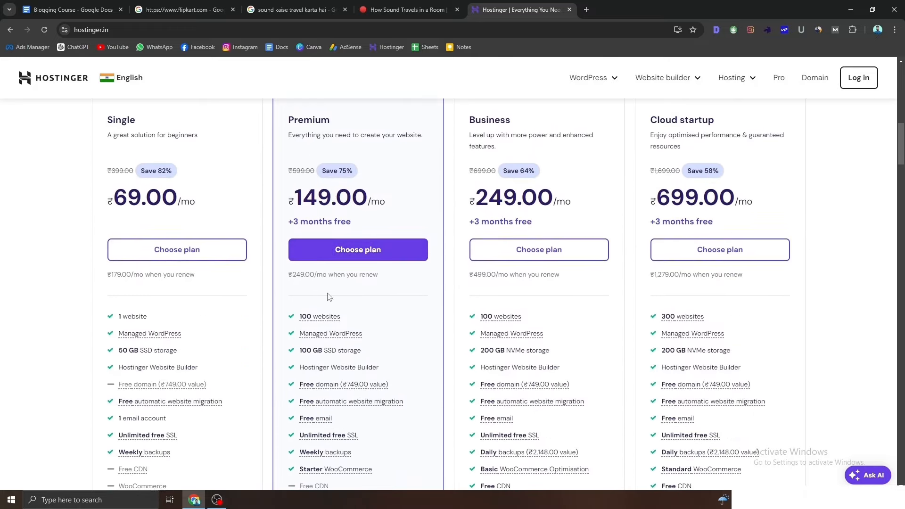
scroll(329, 297, "up", 2)
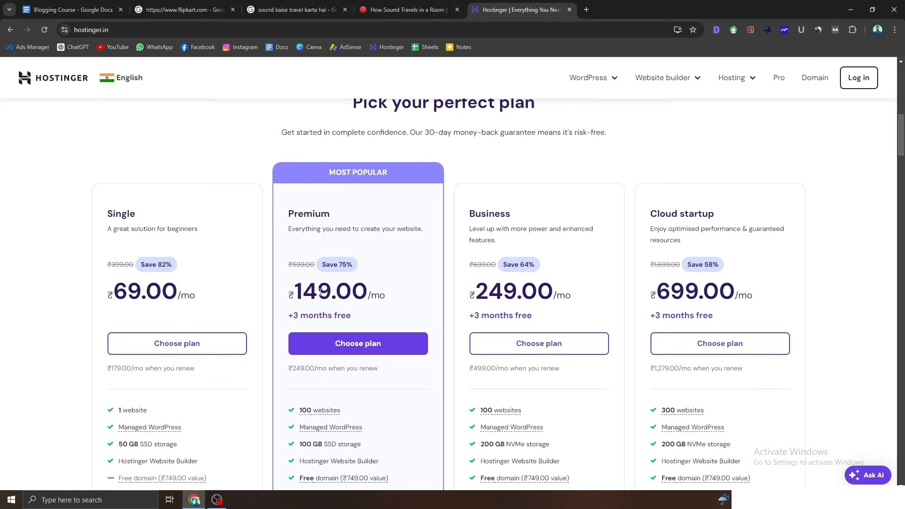
scroll(116, 250, "down", 1)
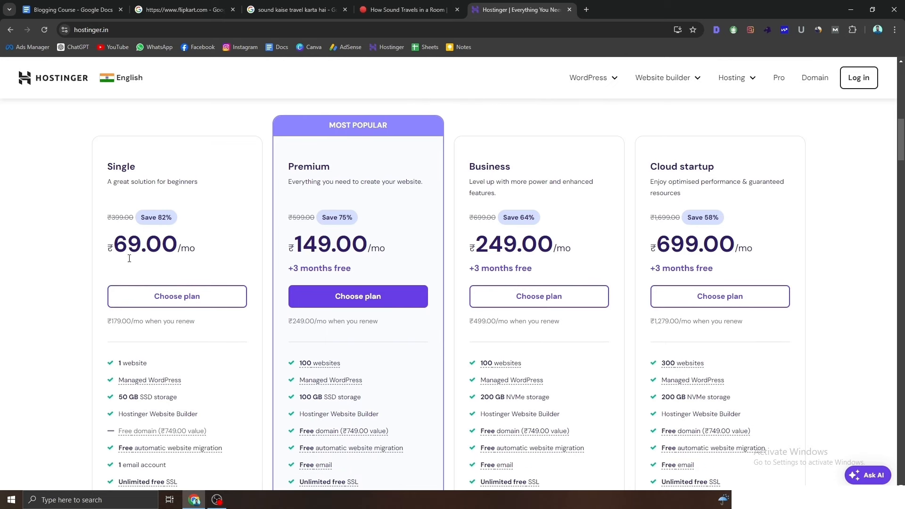
scroll(126, 259, "down", 2)
scroll(272, 173, "up", 2)
Step: Compare monthly plan prices, highlighting Business ₹249.00 and Cloud startup ₹699.00
left_click_drag(294, 244, 351, 256)
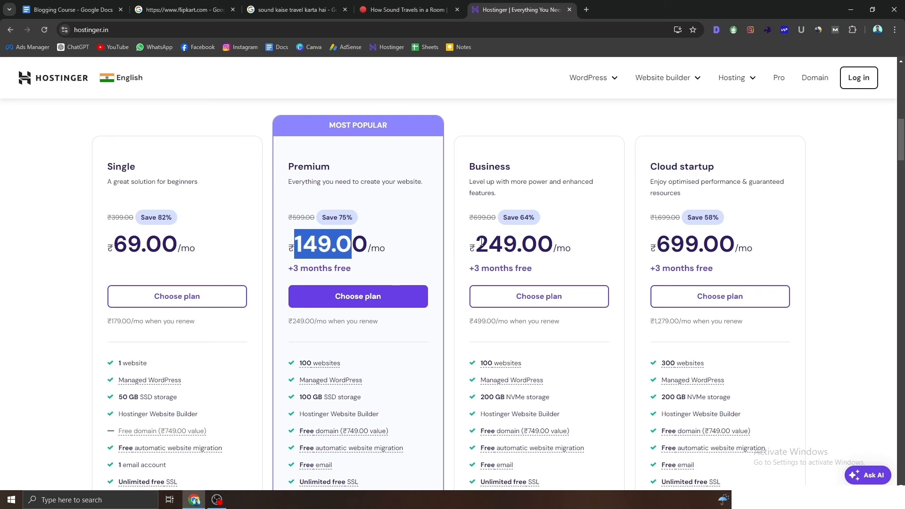
left_click_drag(476, 244, 537, 248)
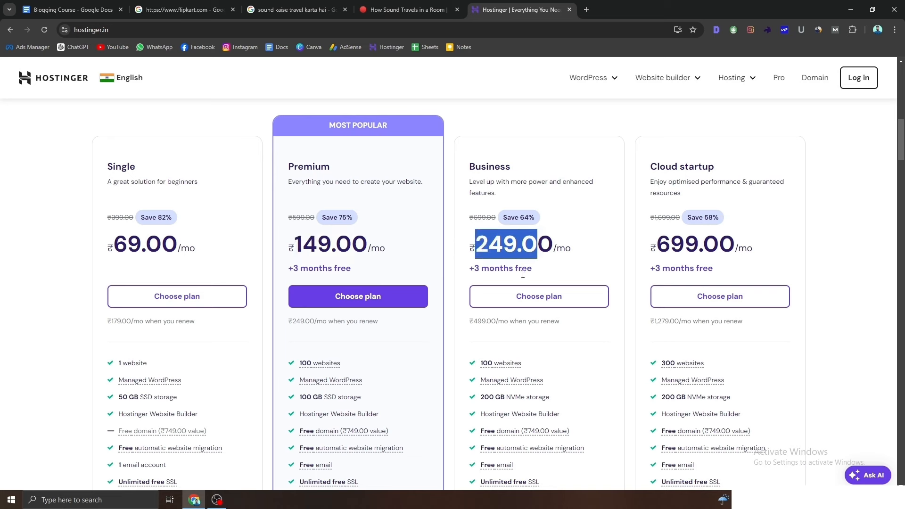
left_click(663, 255)
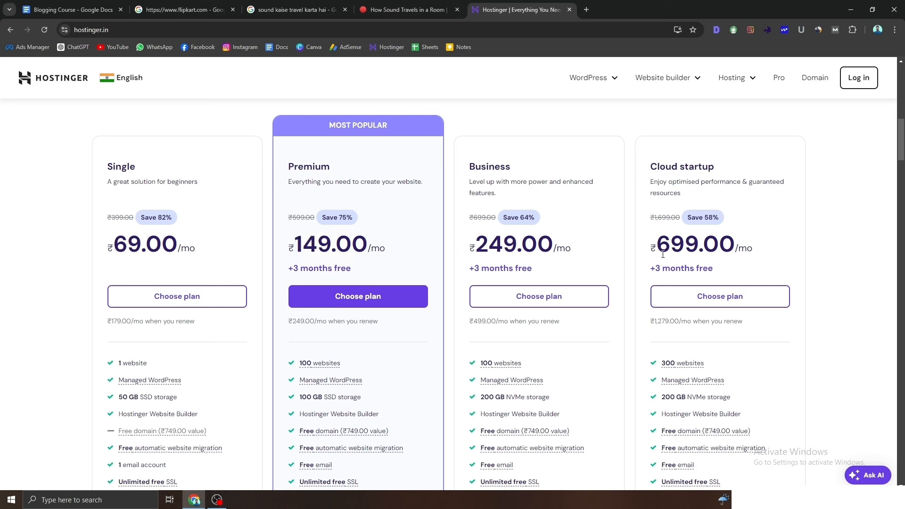
left_click_drag(663, 255, 679, 254)
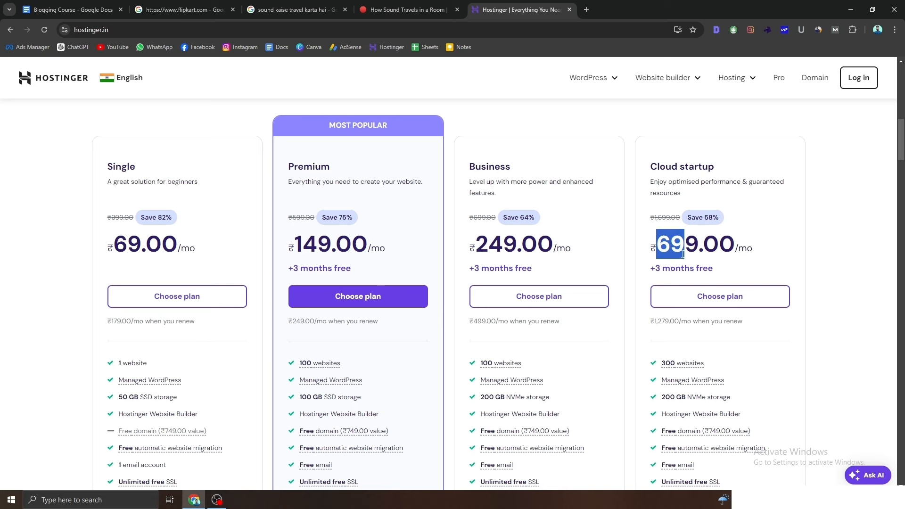
scroll(679, 254, "down", 2)
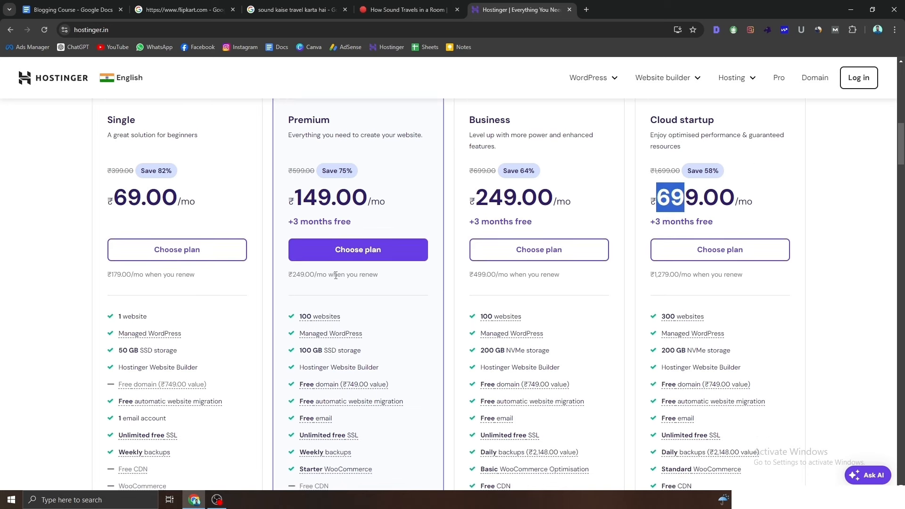
scroll(158, 201, "up", 2)
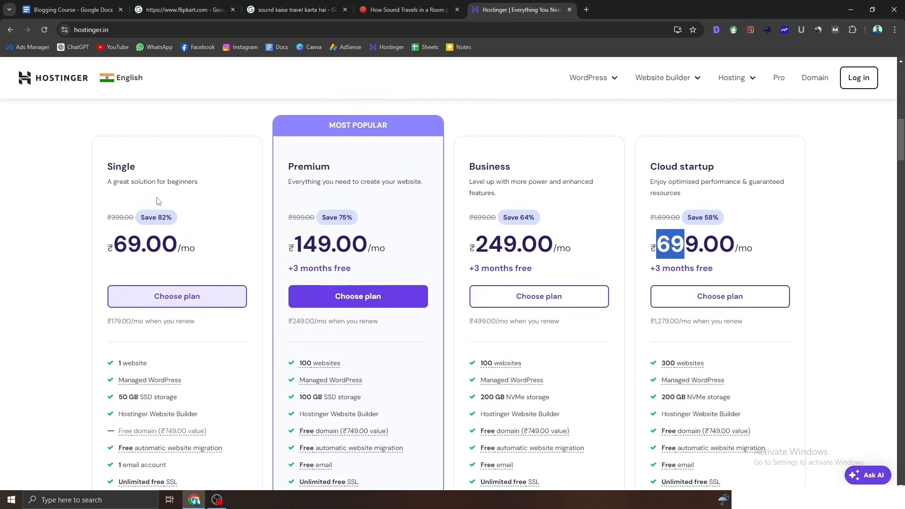
scroll(158, 202, "down", 2)
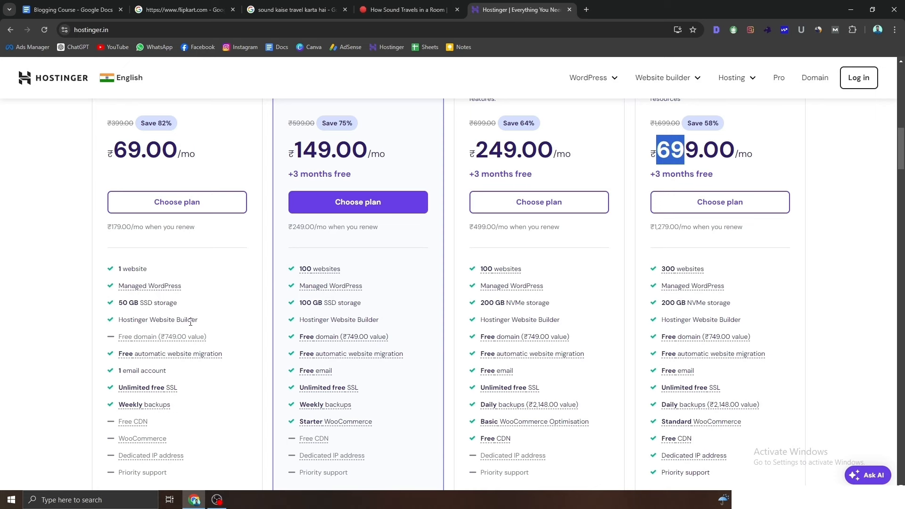
scroll(223, 383, "down", 1)
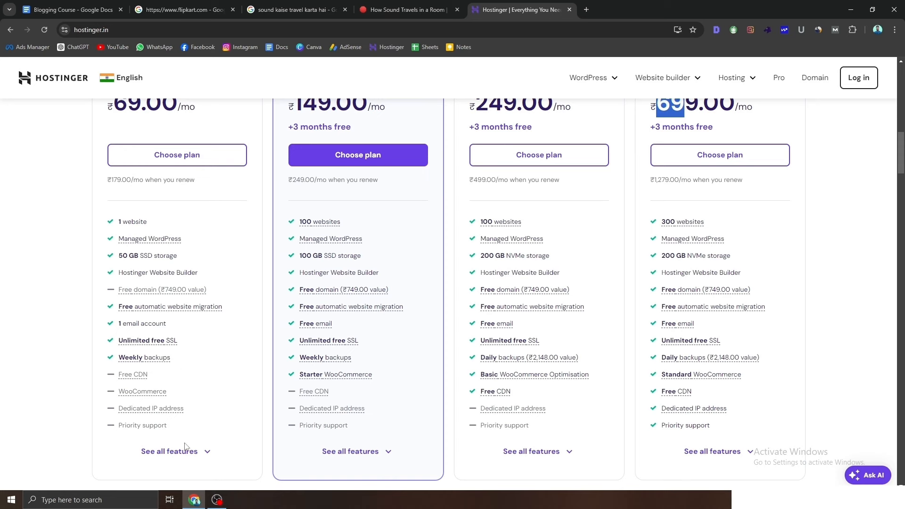
scroll(191, 453, "down", 1)
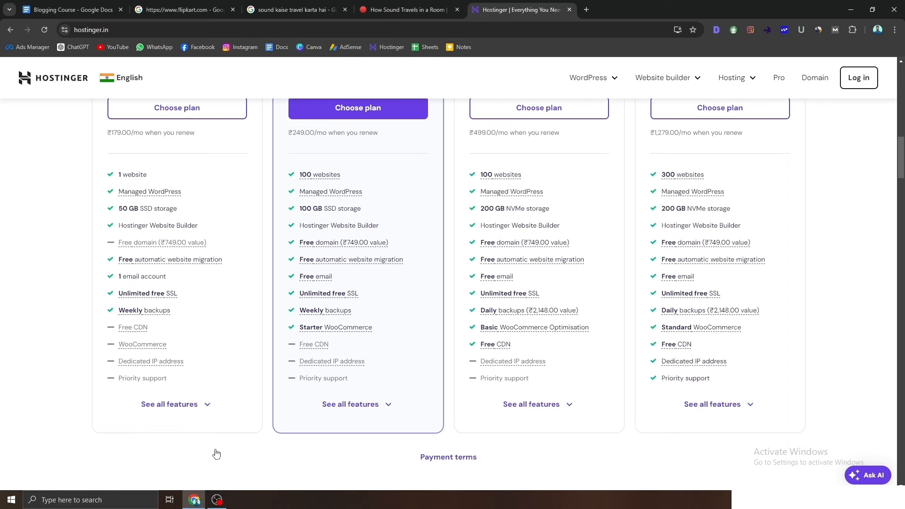
scroll(366, 335, "up", 5)
scroll(365, 339, "up", 1)
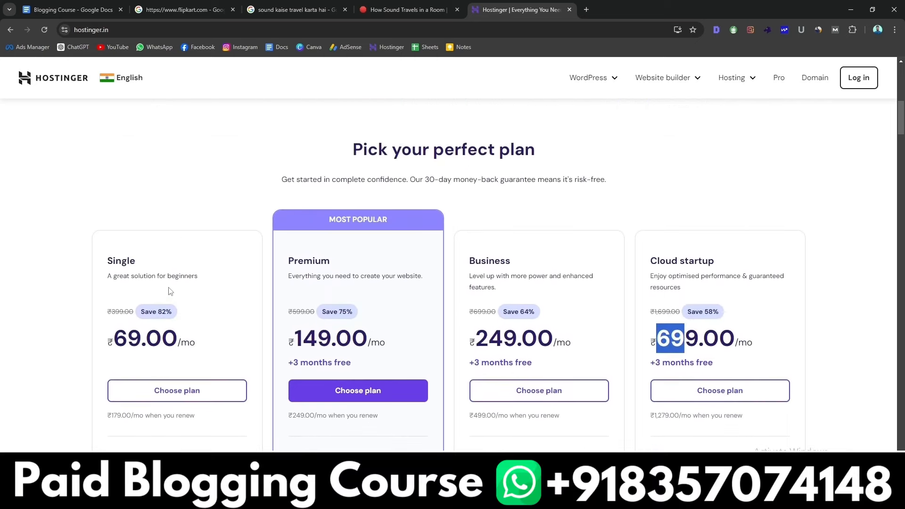
scroll(220, 286, "down", 1)
scroll(220, 319, "down", 1)
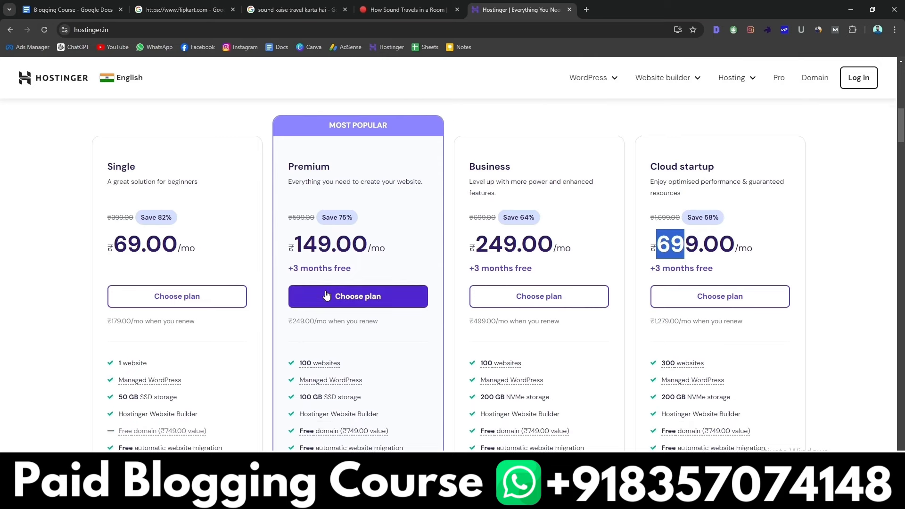
scroll(327, 296, "down", 2)
scroll(351, 317, "up", 2)
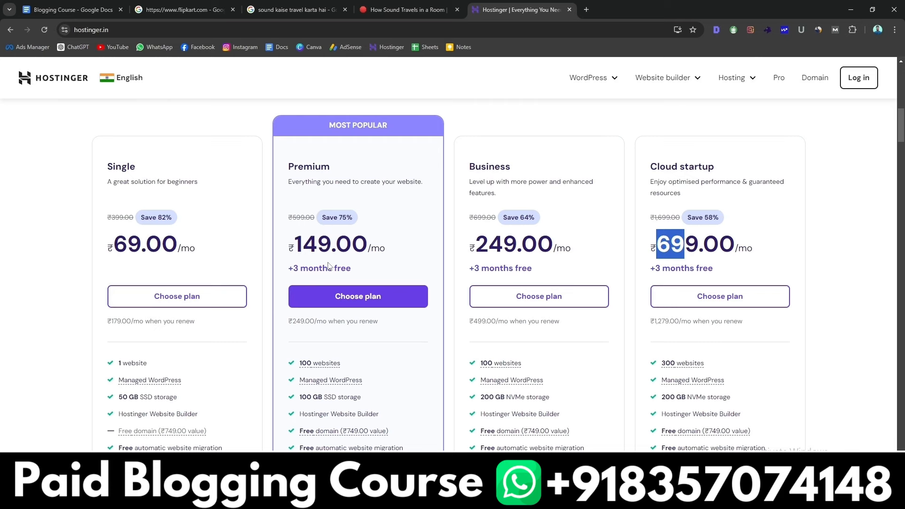
scroll(329, 265, "down", 1)
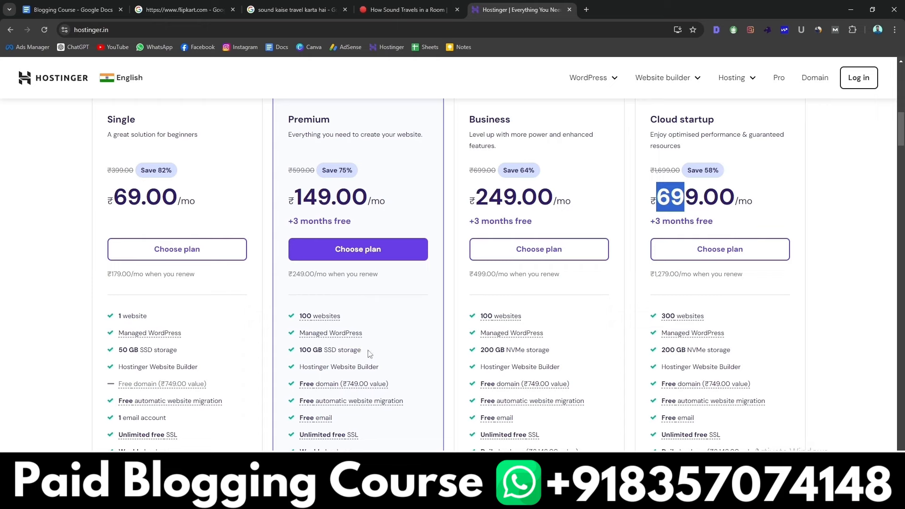
left_click_drag(368, 351, 302, 355)
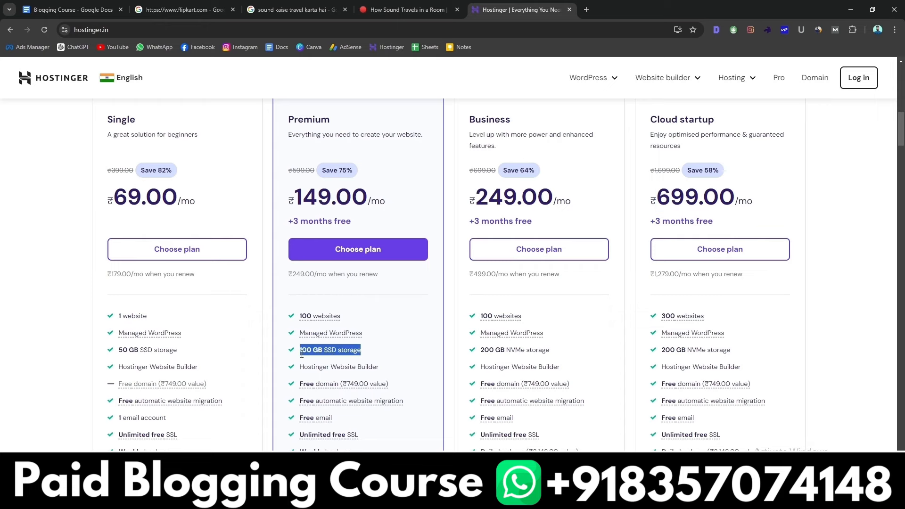
scroll(301, 355, "down", 1)
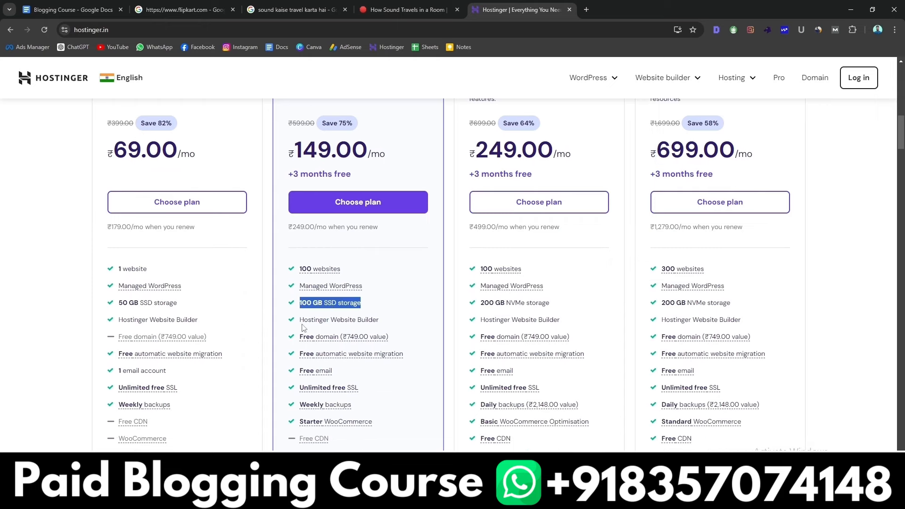
left_click(303, 324)
left_click_drag(304, 323, 376, 322)
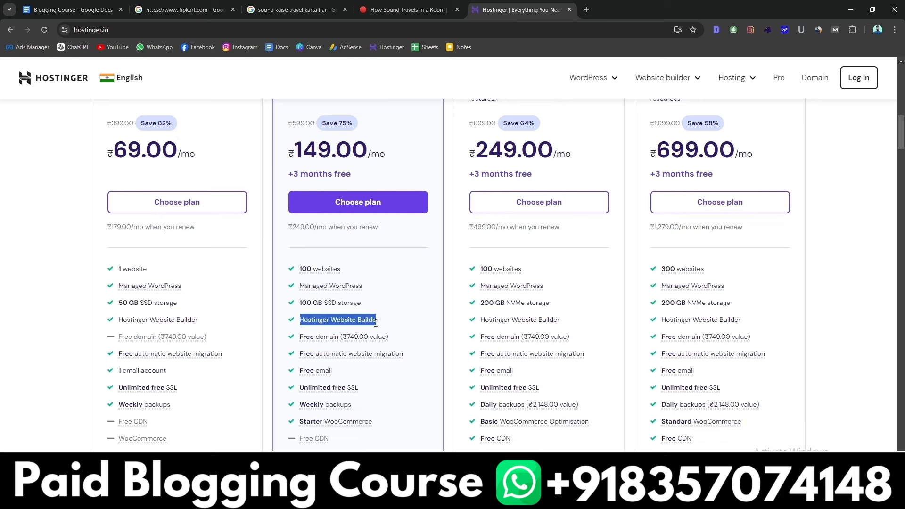
mouse_move(358, 354)
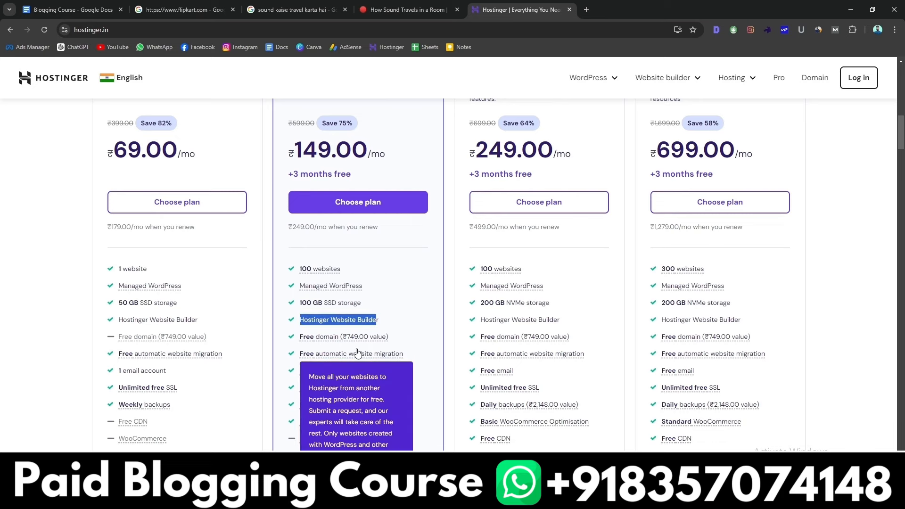
left_click(394, 324)
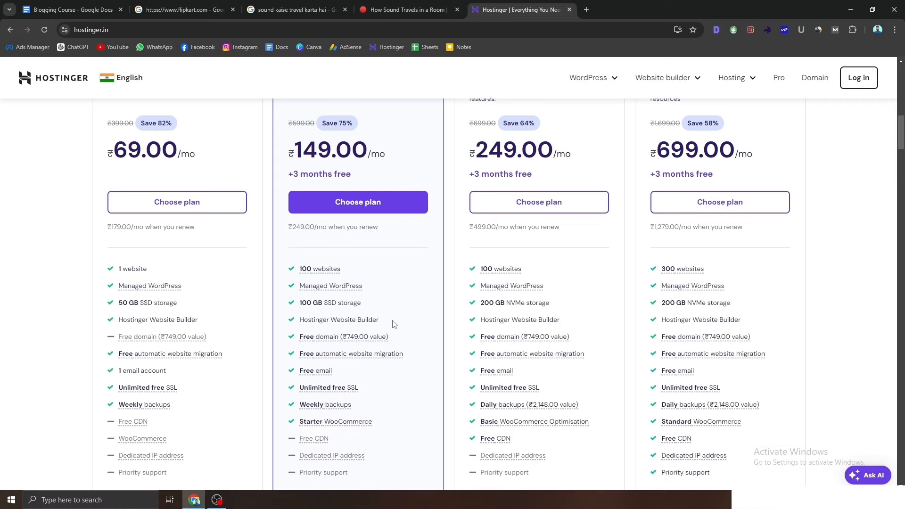
mouse_move(306, 338)
left_click_drag(408, 357, 320, 359)
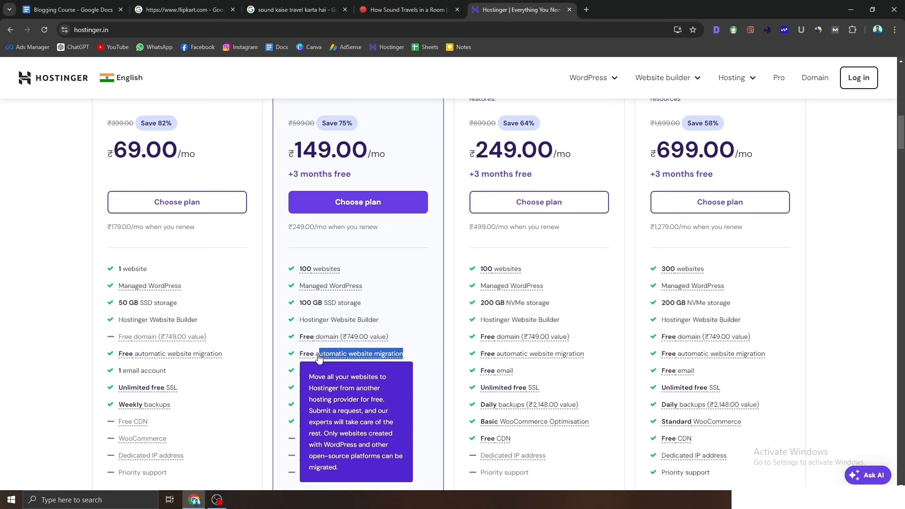
scroll(349, 349, "down", 1)
left_click(392, 330)
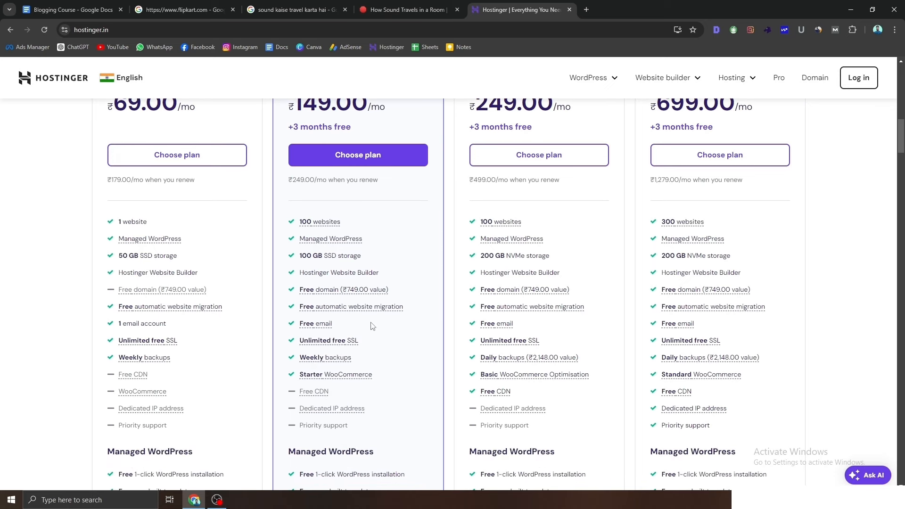
left_click_drag(342, 329, 300, 324)
mouse_move(353, 378)
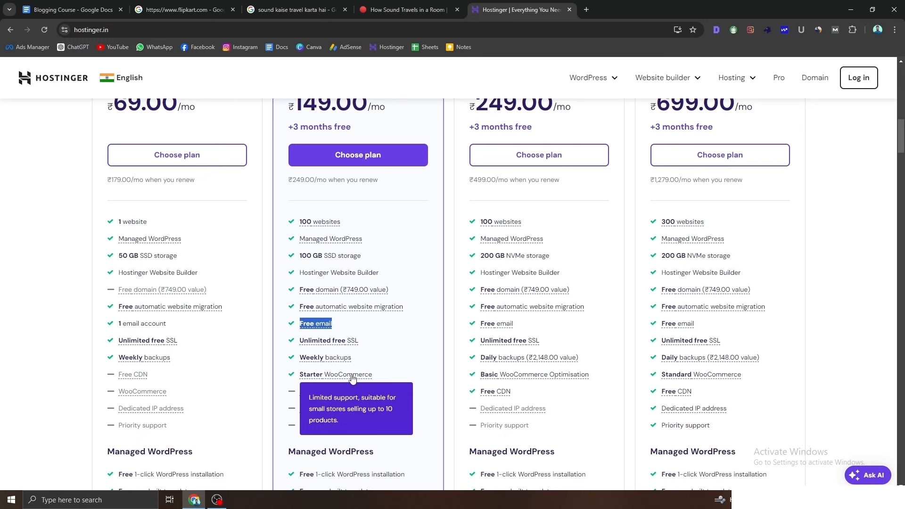
mouse_move(344, 362)
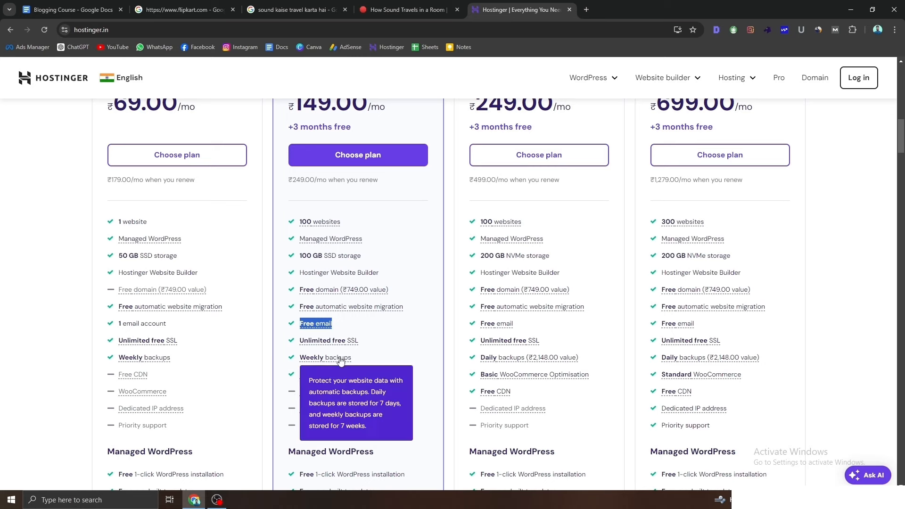
scroll(341, 359, "down", 2)
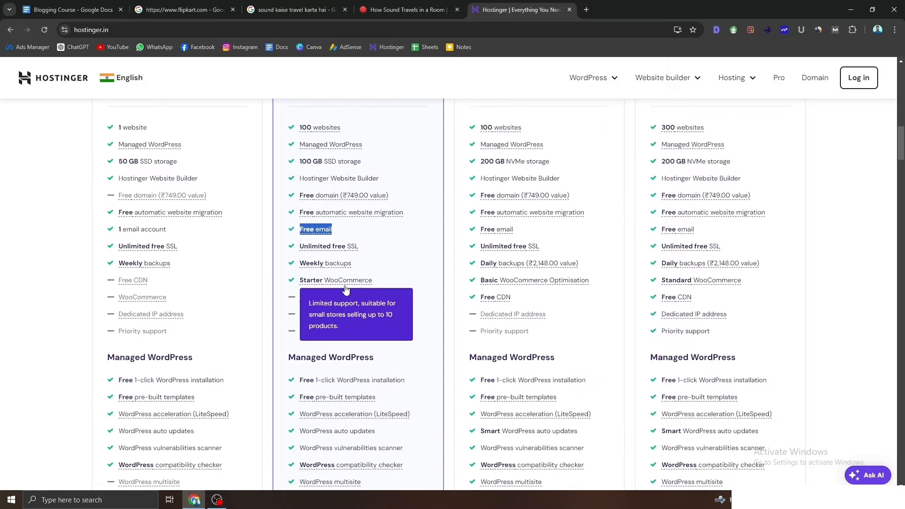
scroll(369, 387, "down", 1)
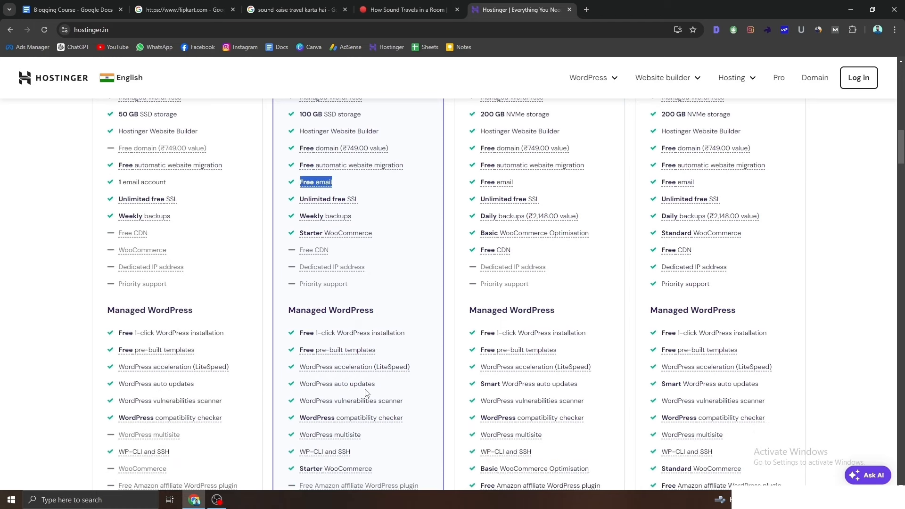
scroll(358, 424, "down", 3)
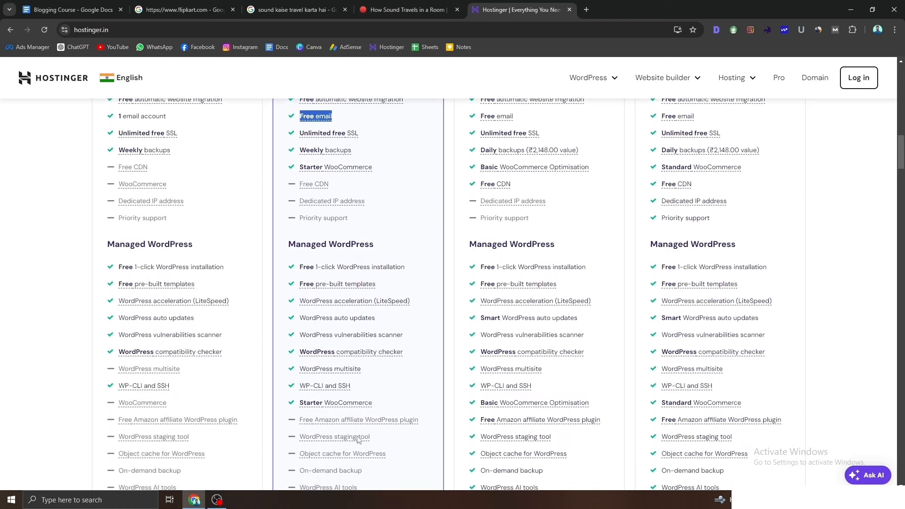
scroll(359, 440, "down", 3)
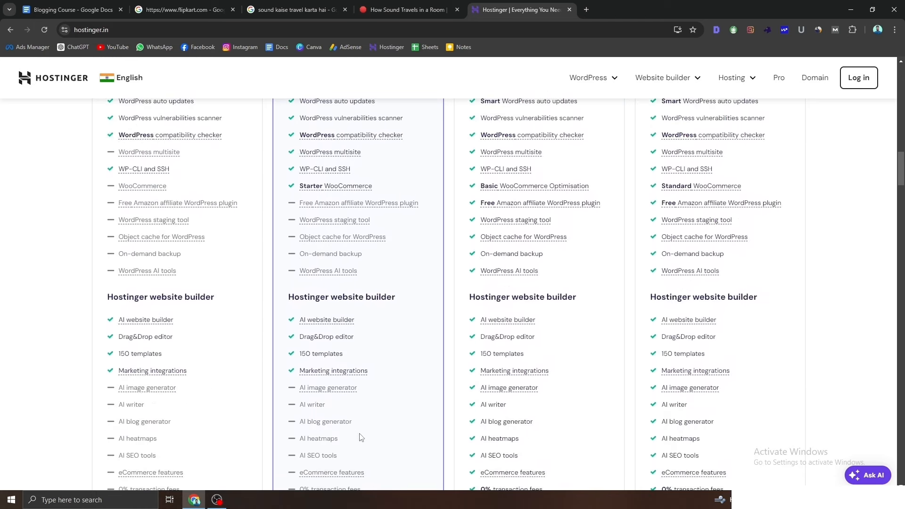
mouse_move(337, 329)
scroll(338, 330, "down", 5)
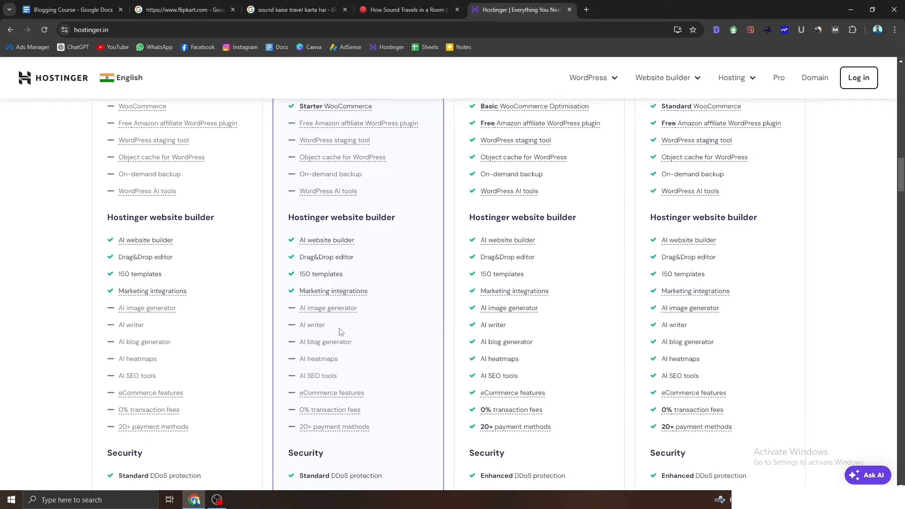
scroll(339, 330, "down", 14)
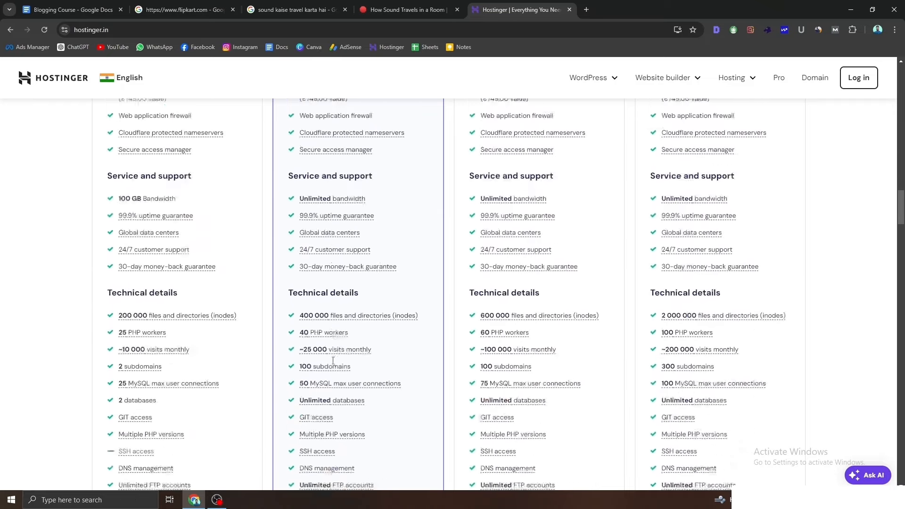
scroll(351, 271, "up", 20)
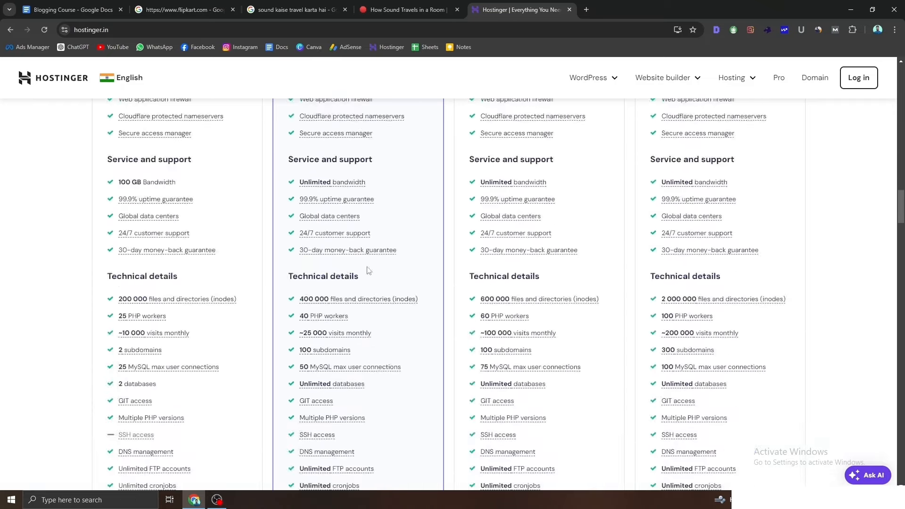
scroll(369, 274, "up", 7)
Step: Pick the Premium plan to open its cart at ₹149.00/month for 48 months
scroll(362, 406, "down", 3)
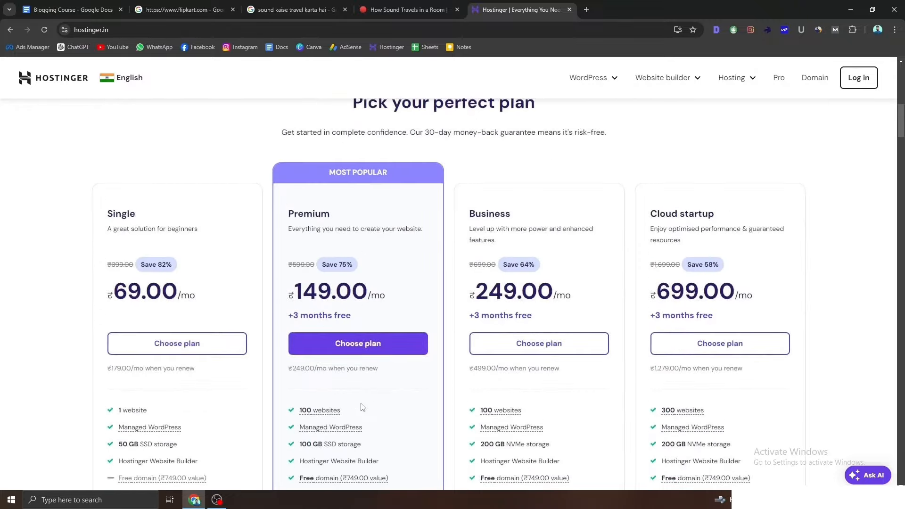
left_click(361, 351)
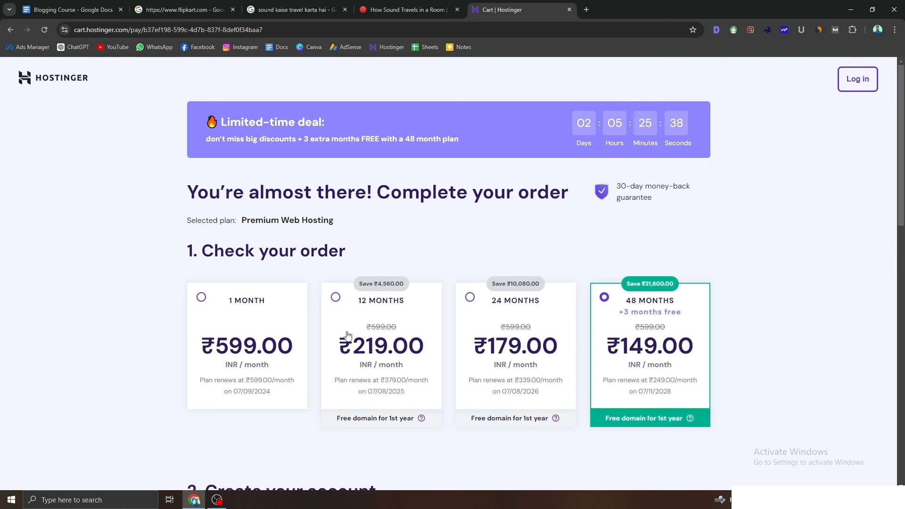
Step: Switch the Premium Web Hosting term to 12 months at ₹219.00/month
left_click(365, 359)
scroll(366, 361, "down", 3)
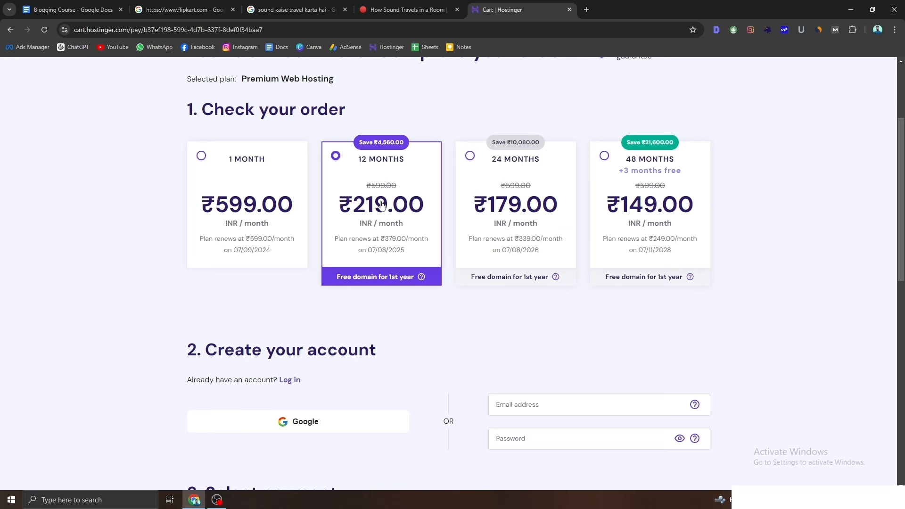
scroll(382, 196, "down", 1)
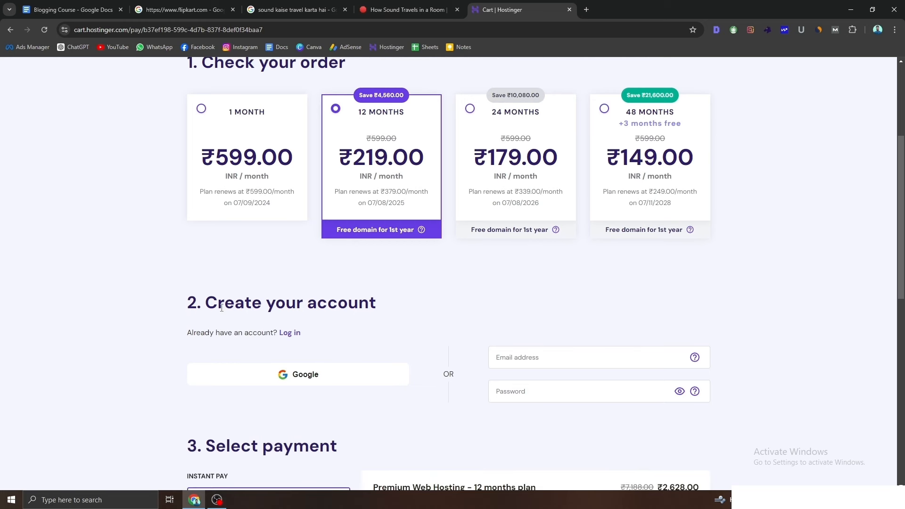
Step: Under 'Create your account', choose to sign up with Google
left_click_drag(205, 304, 399, 305)
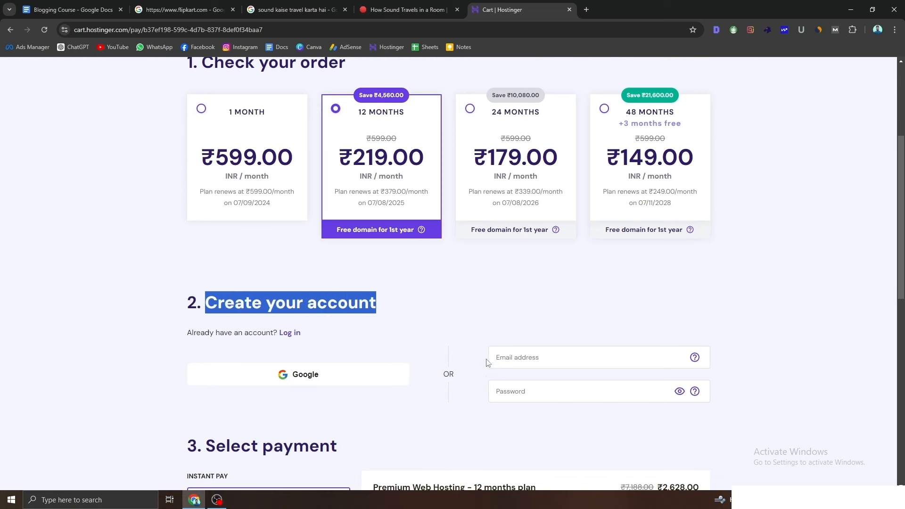
left_click(527, 357)
left_click(517, 389)
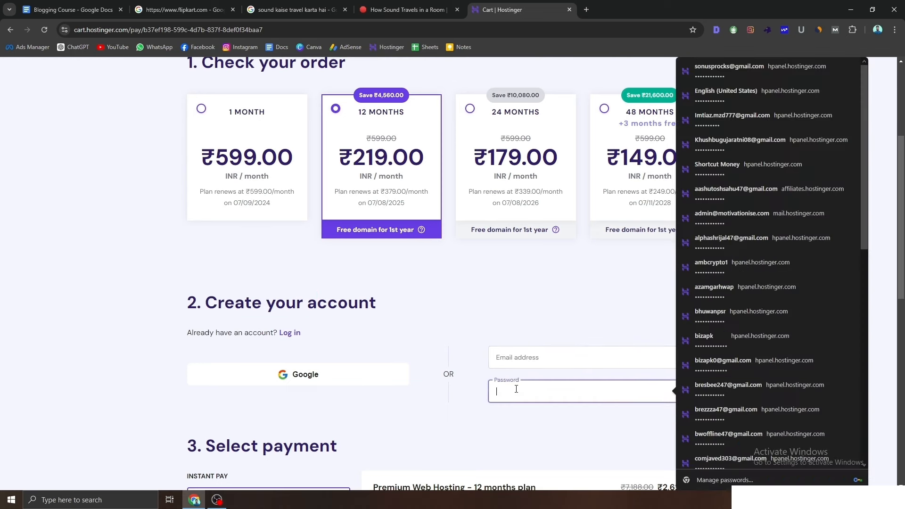
left_click(440, 329)
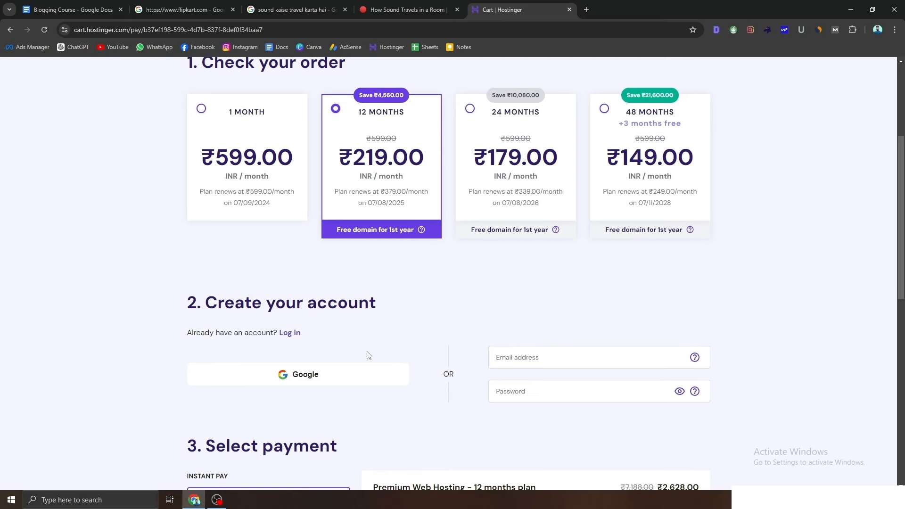
left_click(346, 382)
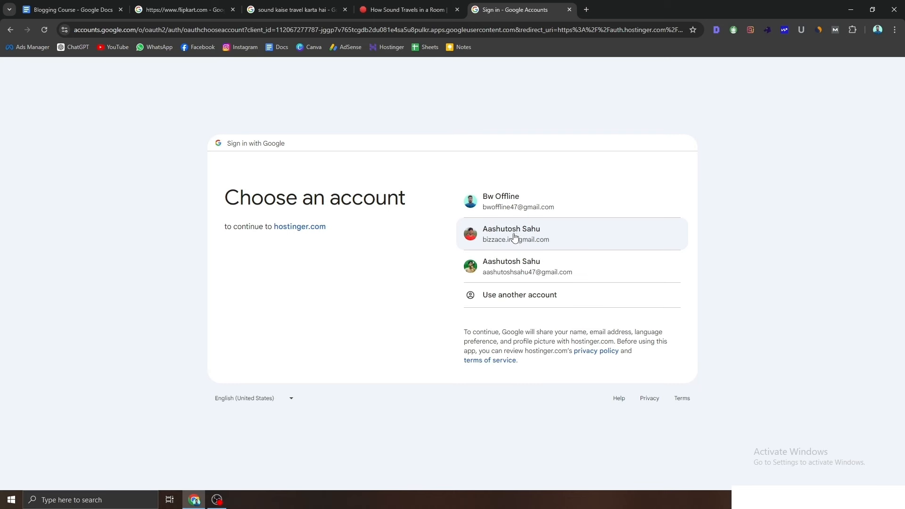
Step: Choose a Google account and confirm sign-in to hostinger.com, returning to the logged-in cart
left_click(515, 236)
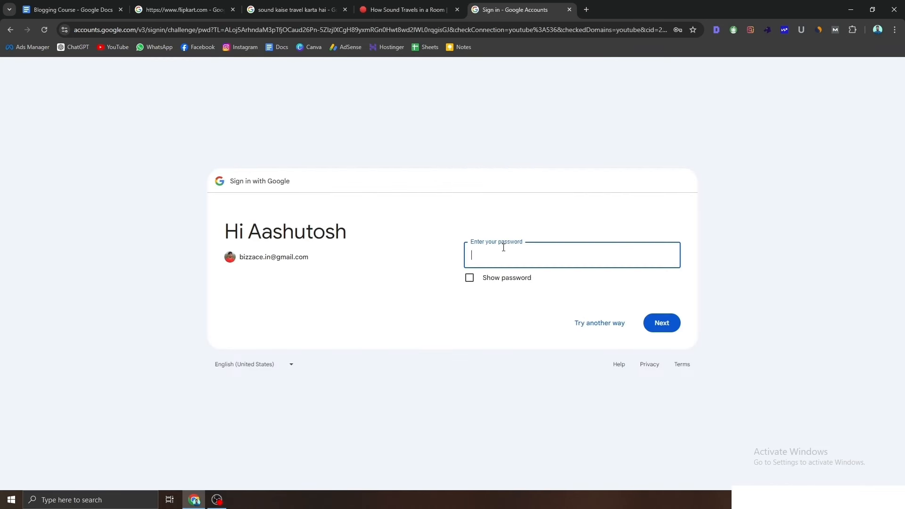
left_click(490, 281)
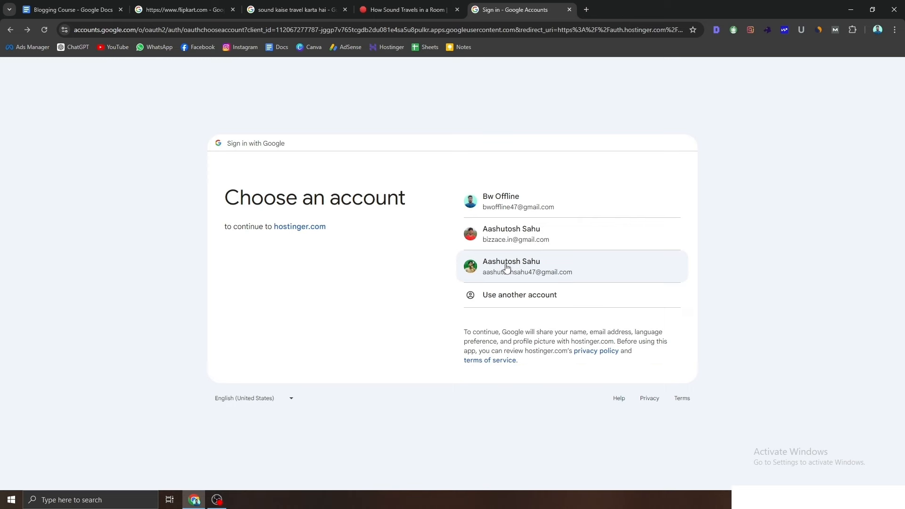
left_click(507, 266)
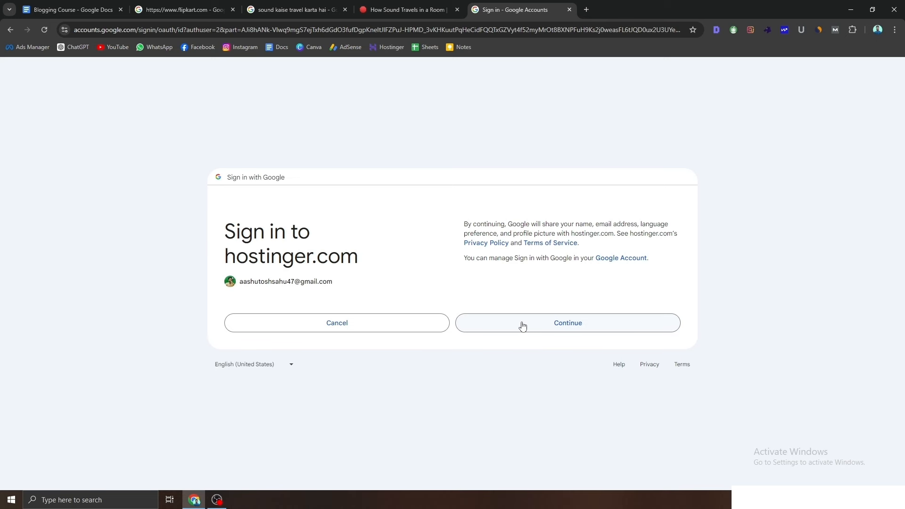
left_click(522, 326)
left_click(524, 324)
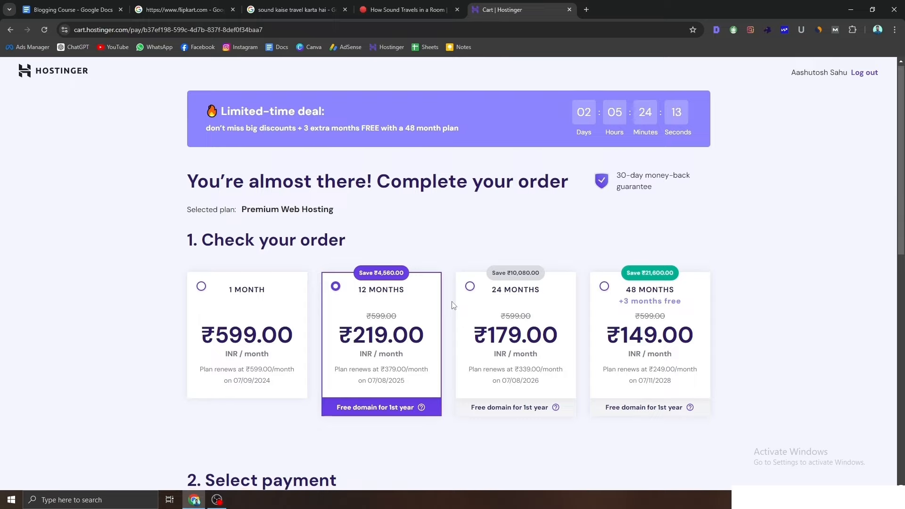
Step: Enter the contact phone number and choose Chhattisgarh as the billing state
scroll(452, 305, "down", 7)
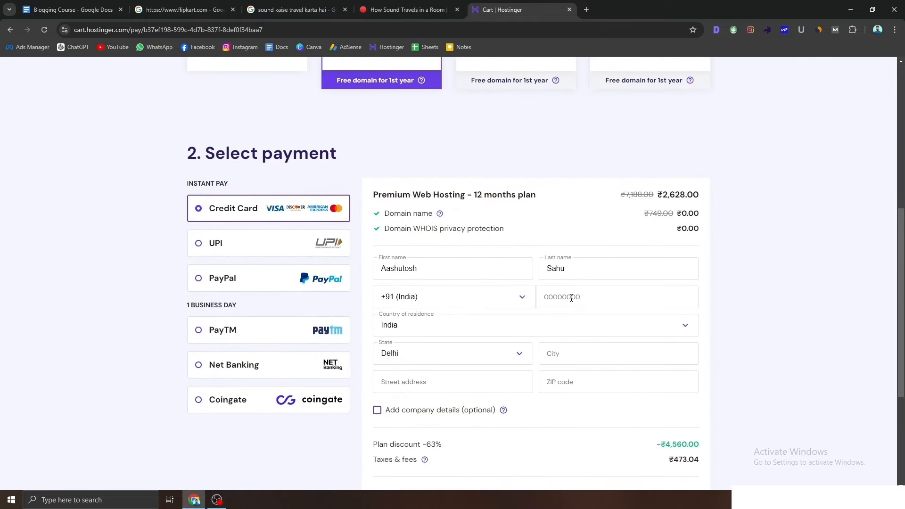
scroll(572, 298, "down", 1)
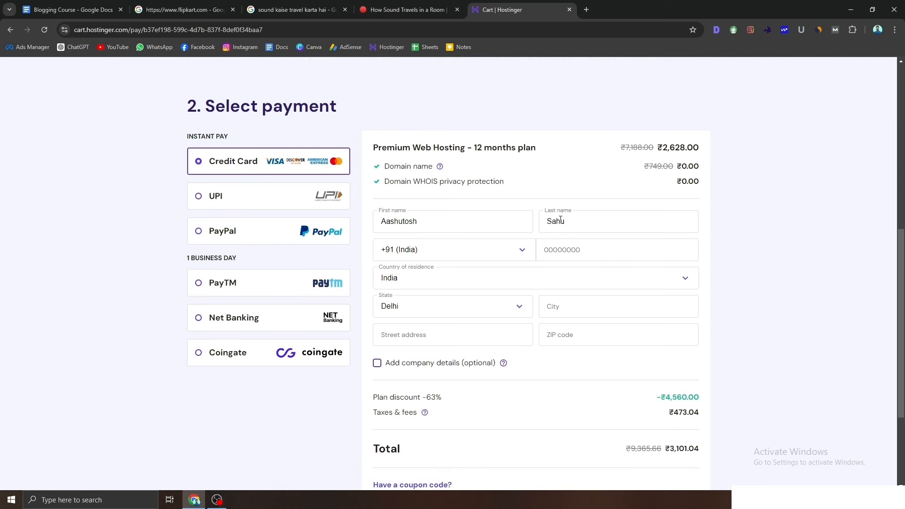
left_click(566, 256)
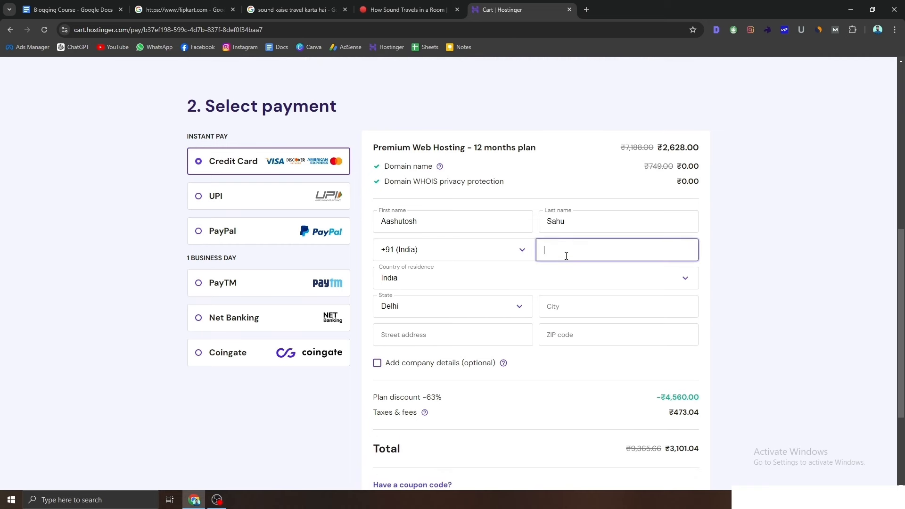
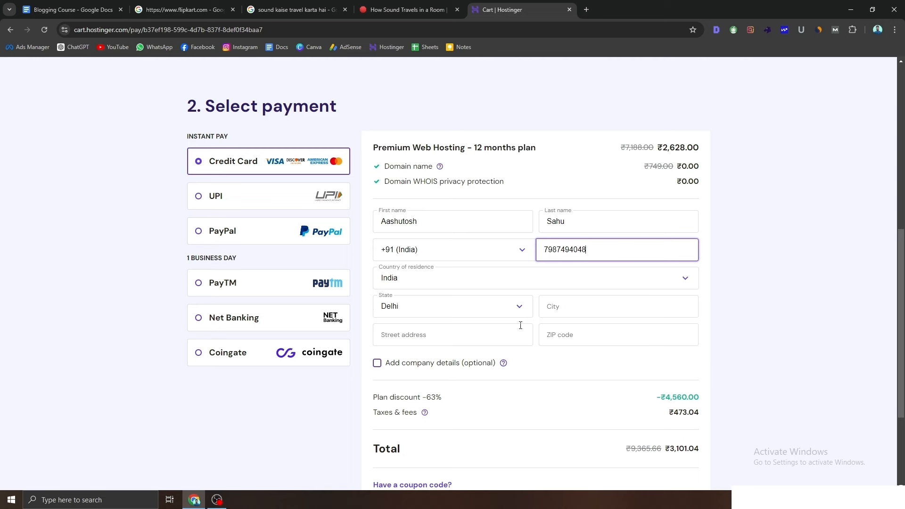
left_click(452, 308)
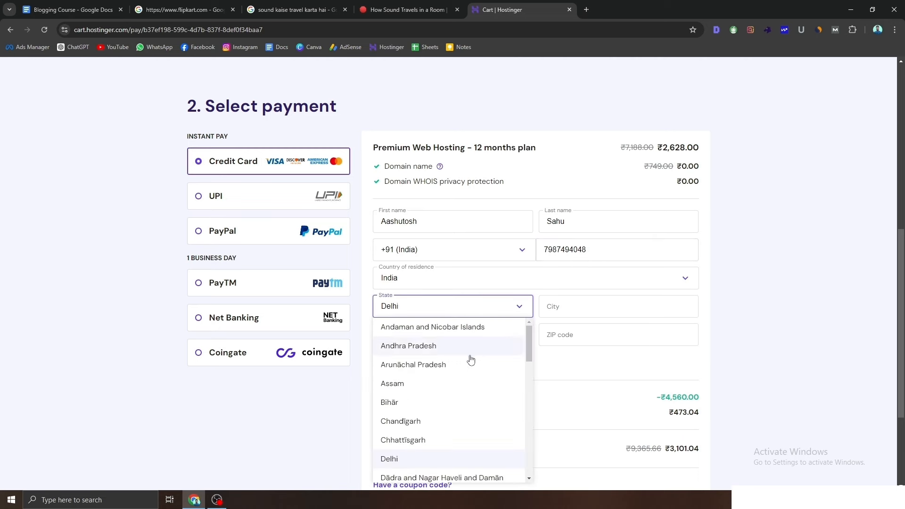
scroll(471, 360, "down", 2)
left_click(426, 349)
Step: Fill in the billing city and ZIP code fields
left_click(563, 308)
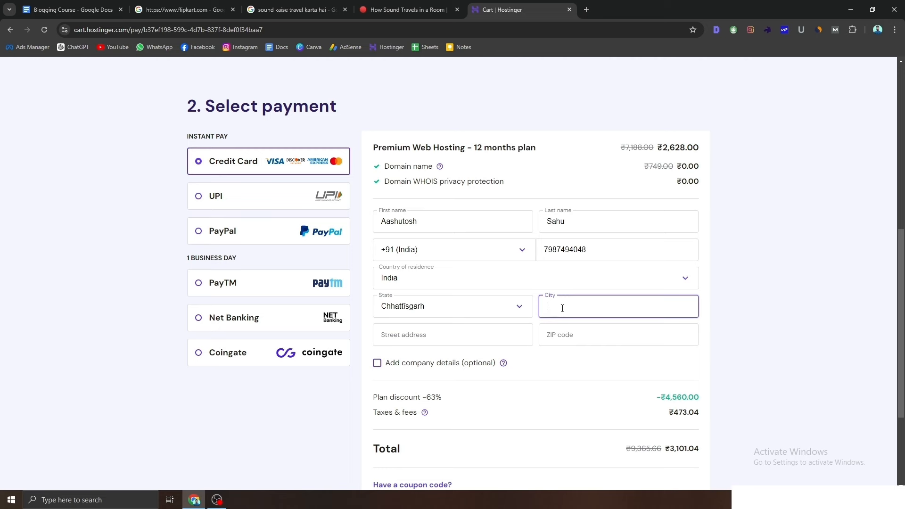
type("bilaspur")
left_click(464, 341)
left_click(584, 336)
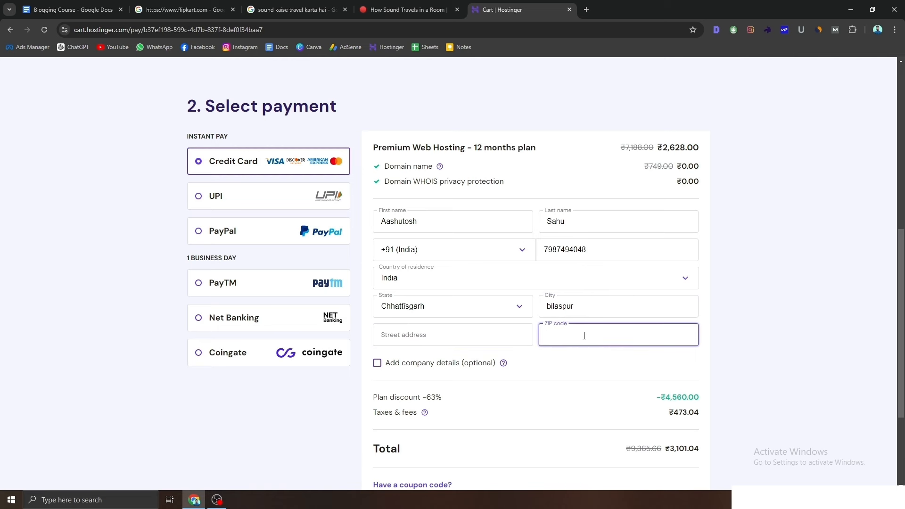
type("495")
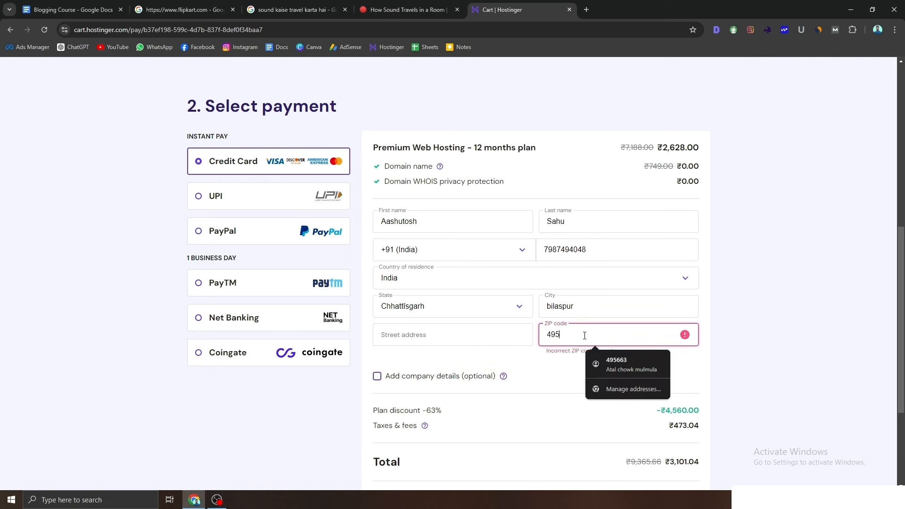
type("001")
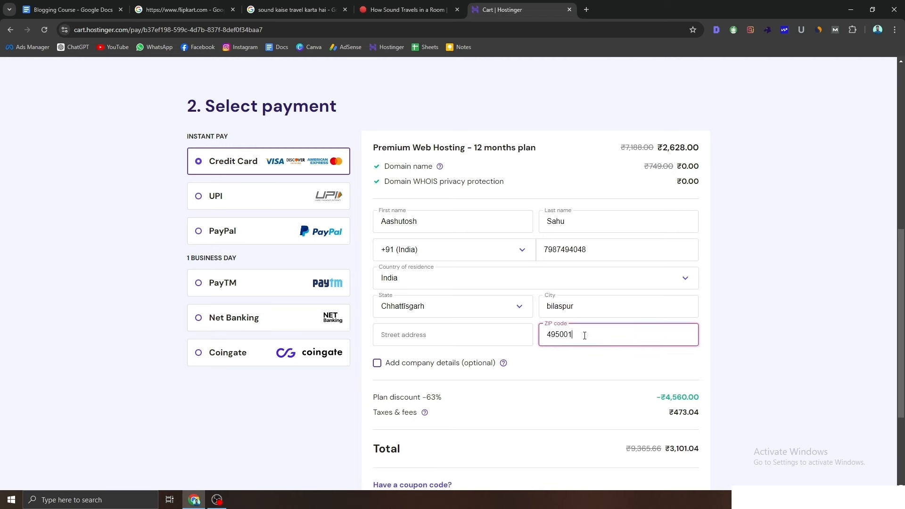
left_click(572, 409)
Step: Review the order summary, highlighting the -63% plan discount and the ₹3,101.04 total
scroll(572, 408, "down", 3)
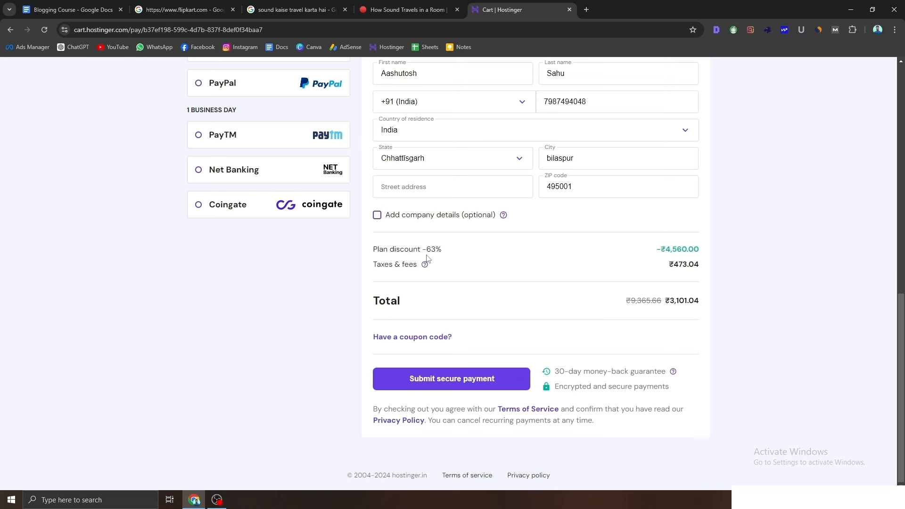
left_click_drag(423, 253, 444, 254)
left_click_drag(669, 306, 699, 302)
scroll(556, 372, "up", 1)
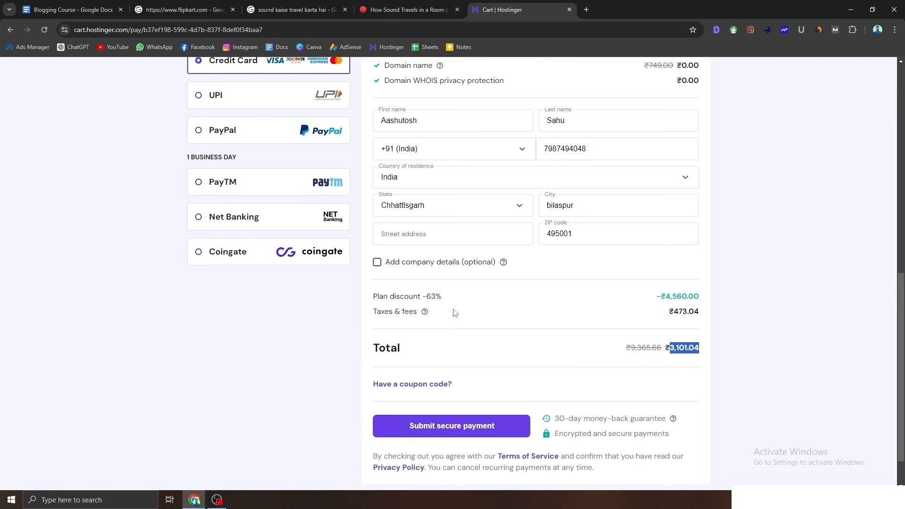
scroll(303, 186, "up", 3)
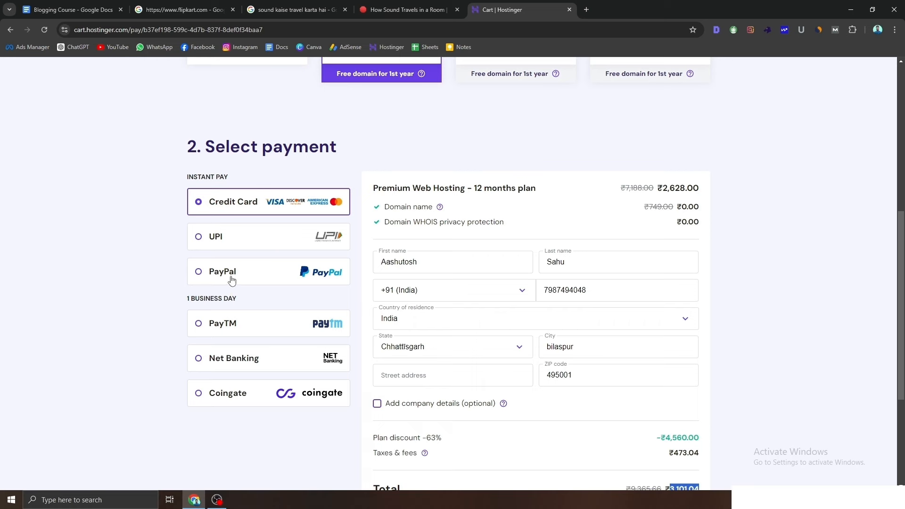
scroll(231, 282, "down", 2)
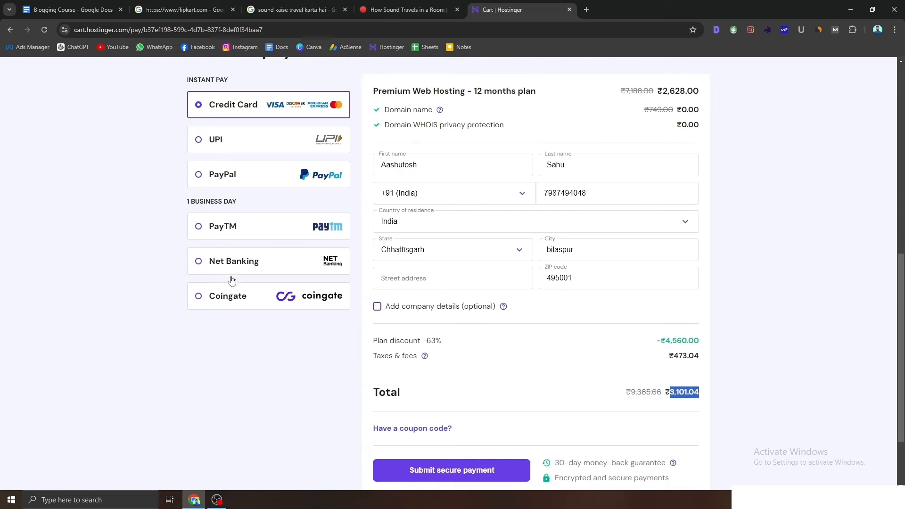
scroll(231, 282, "down", 2)
scroll(431, 360, "up", 4)
scroll(293, 325, "down", 4)
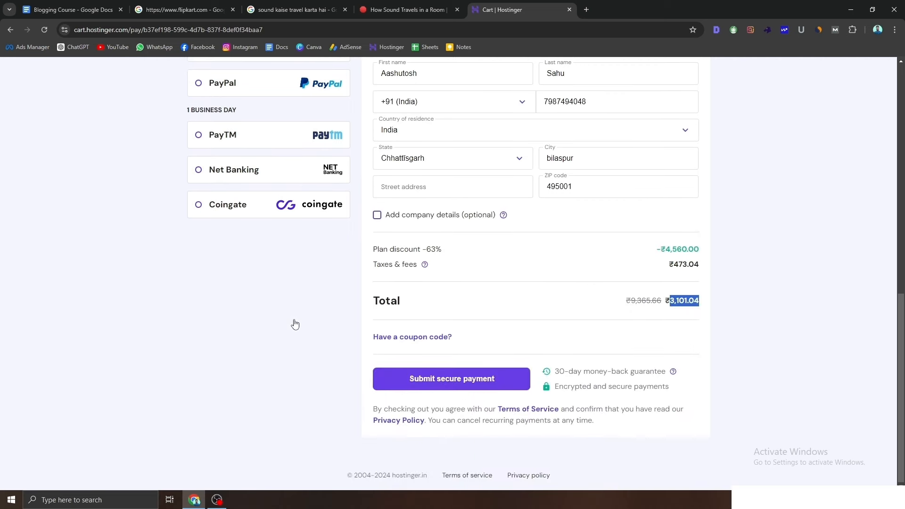
Step: Complete the required street address, choose UPI as payment method and submit the secure payment
left_click(449, 383)
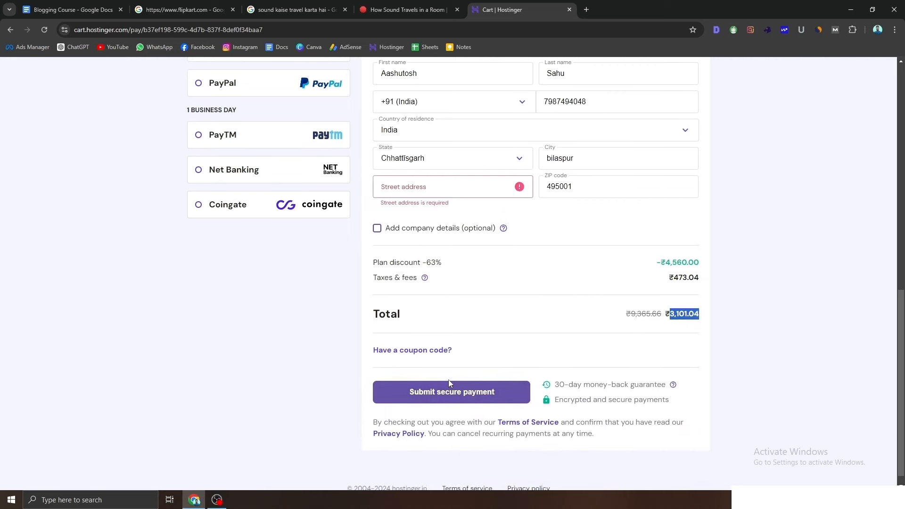
left_click(431, 191)
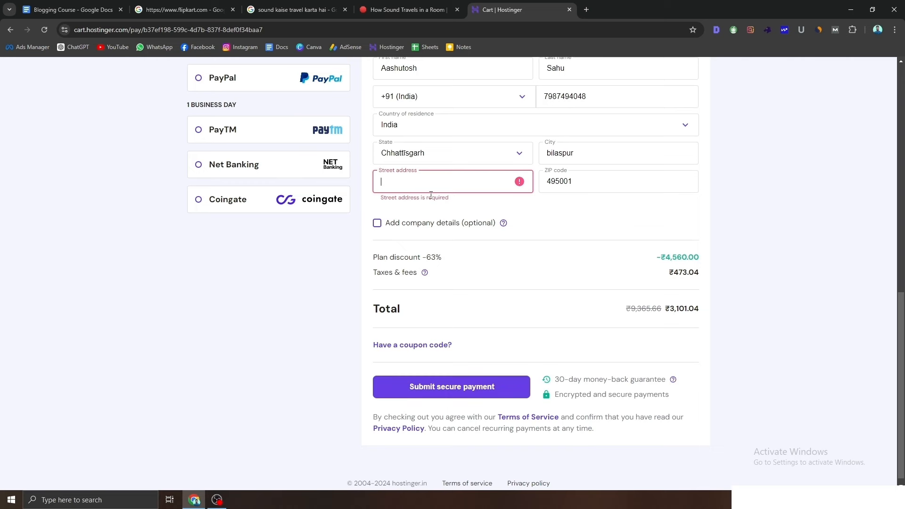
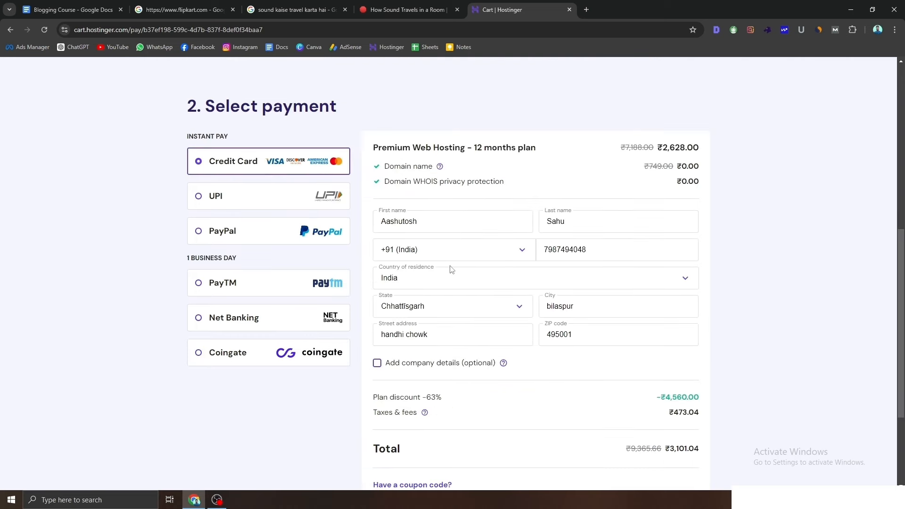
scroll(454, 267, "down", 3)
scroll(455, 268, "up", 2)
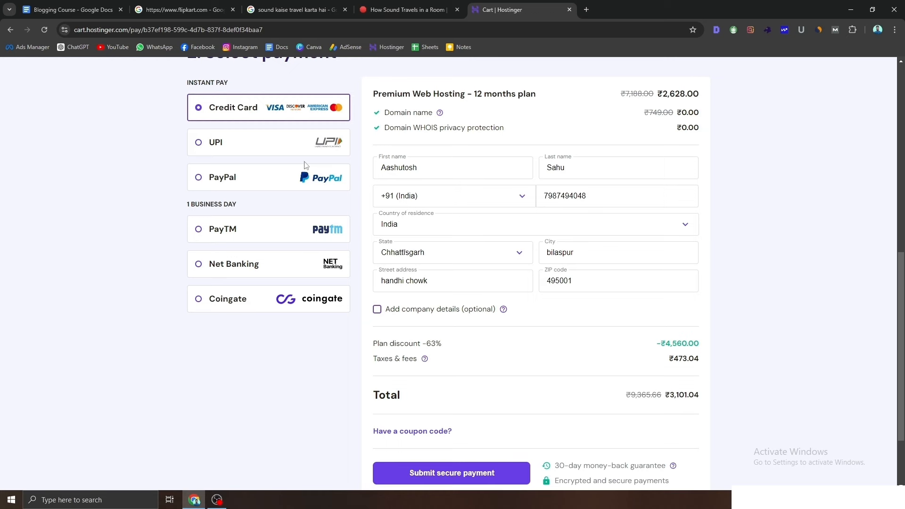
left_click(307, 143)
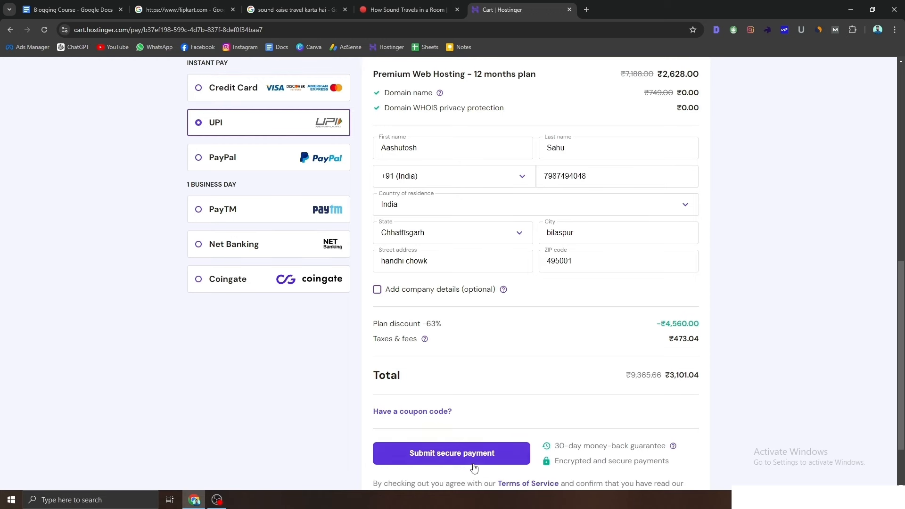
left_click(474, 466)
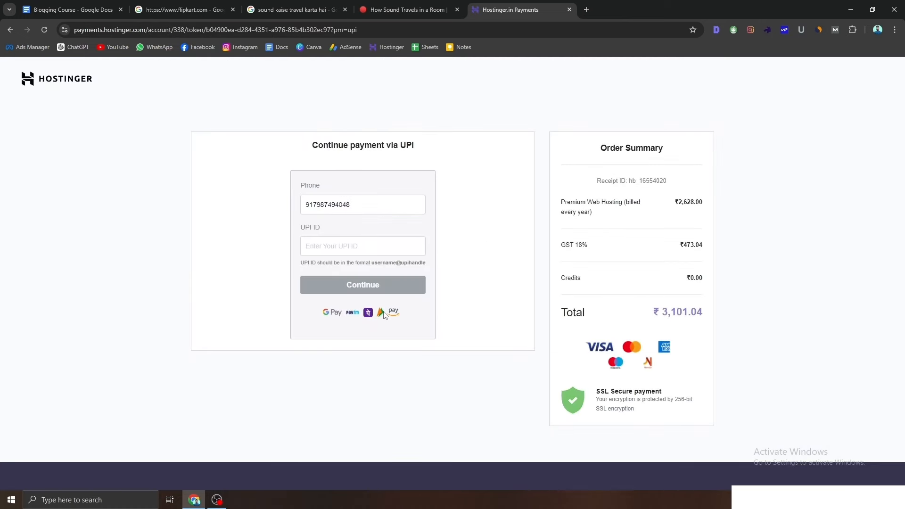
Step: Select the UPI ID field on the UPI payment page
left_click(356, 255)
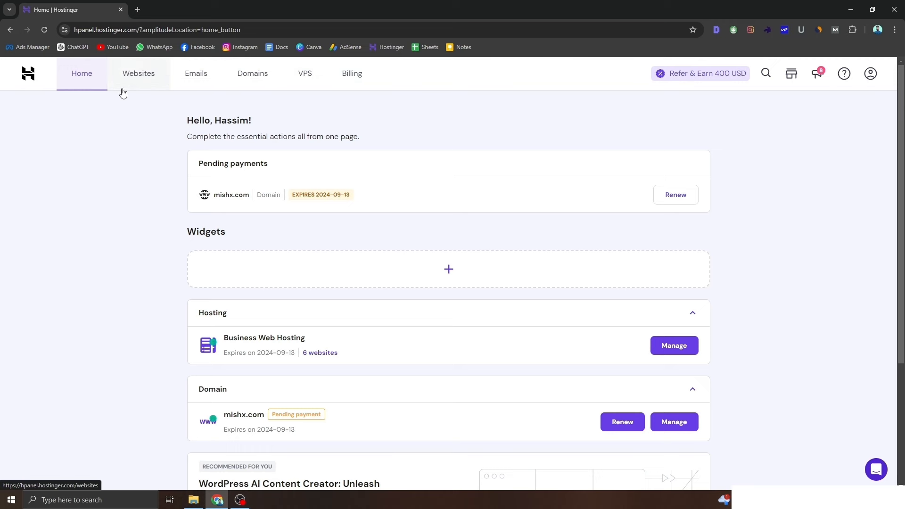
Step: Search Domains for iphoneshowtimw.com and see it listed as available at $4.99/yr
left_click(262, 78)
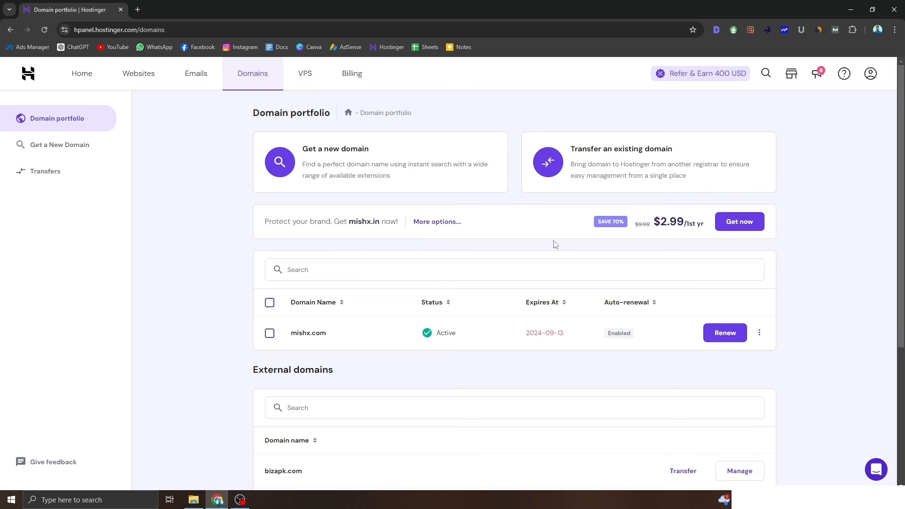
left_click(336, 157)
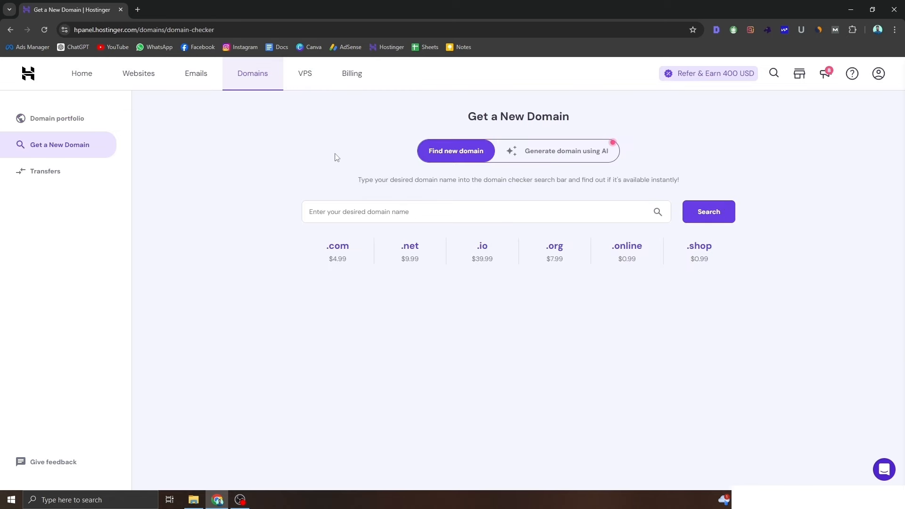
left_click(481, 204)
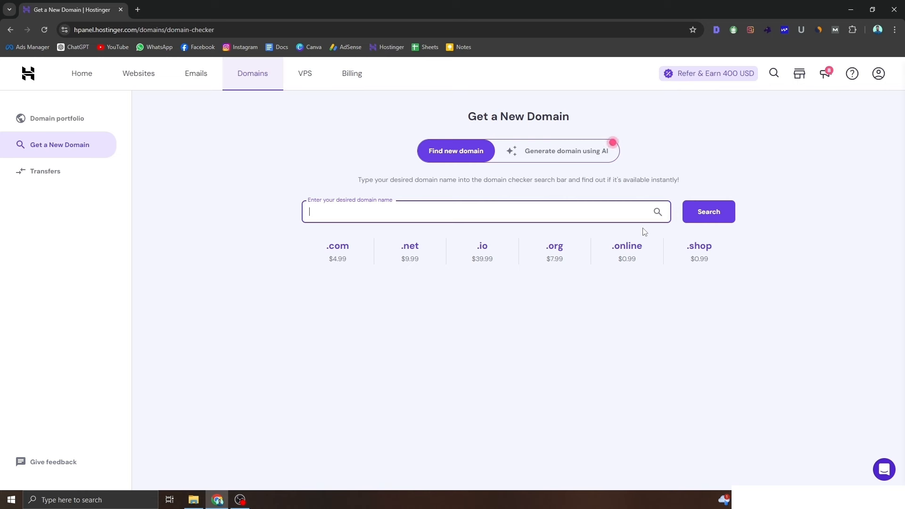
type("phoneshowtimw.com")
key("Return")
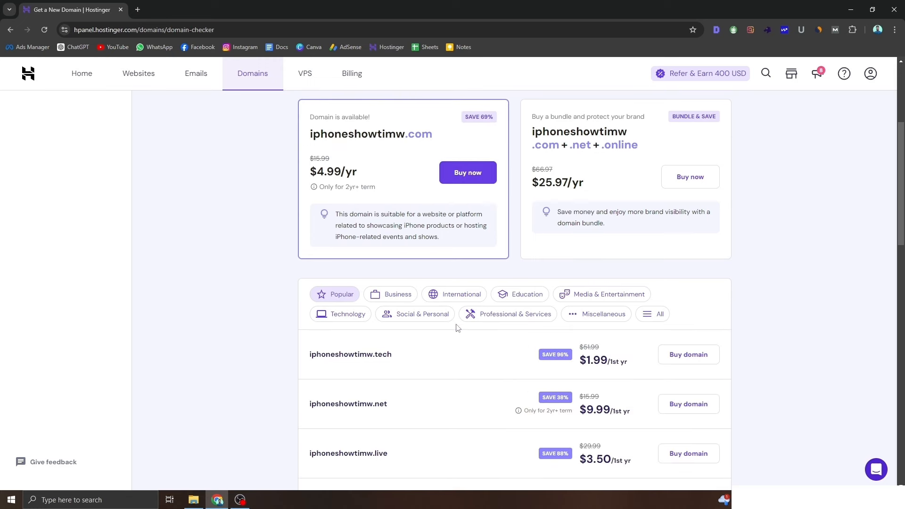
scroll(436, 285, "up", 3)
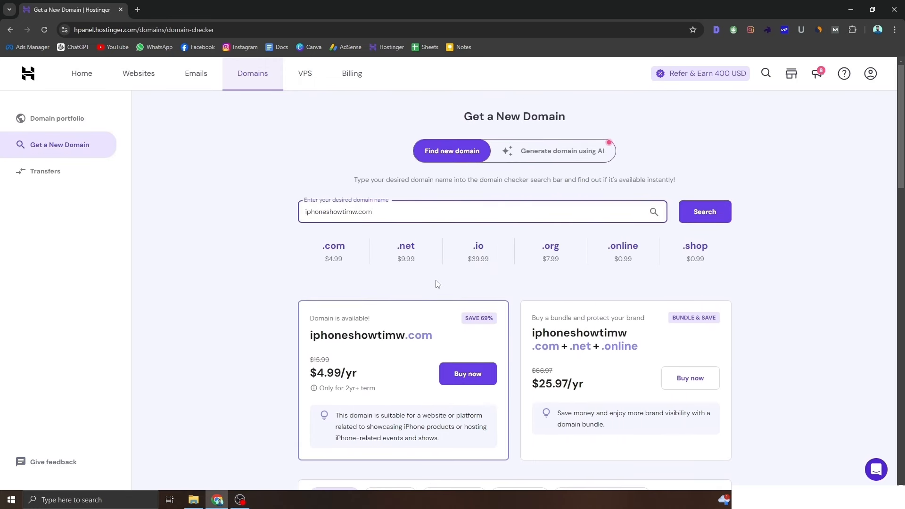
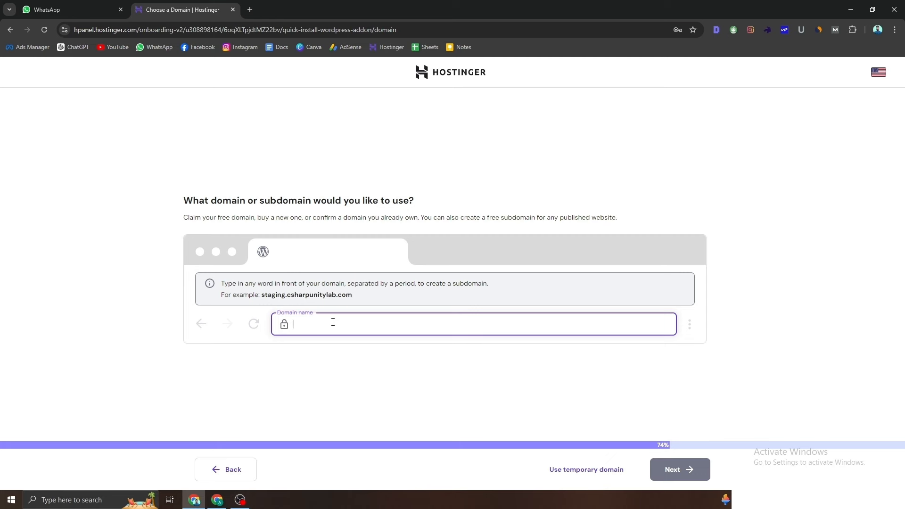
Step: Set rajjobvacancy.in as the site's domain and copy its TXT verification record
type("jj")
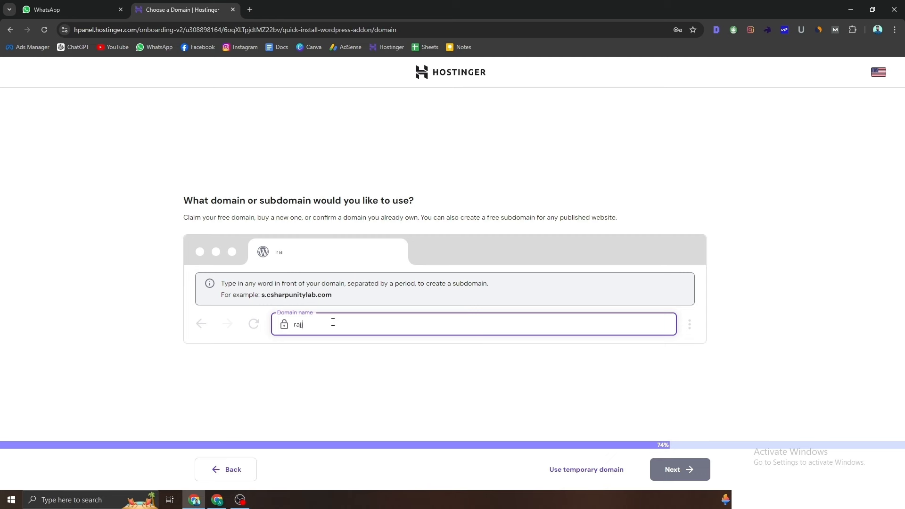
type("obvacancy.in")
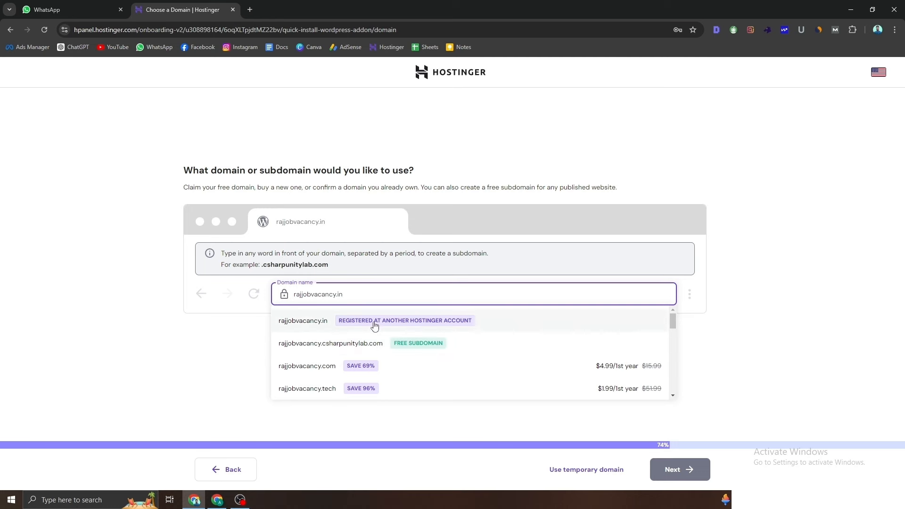
left_click(375, 325)
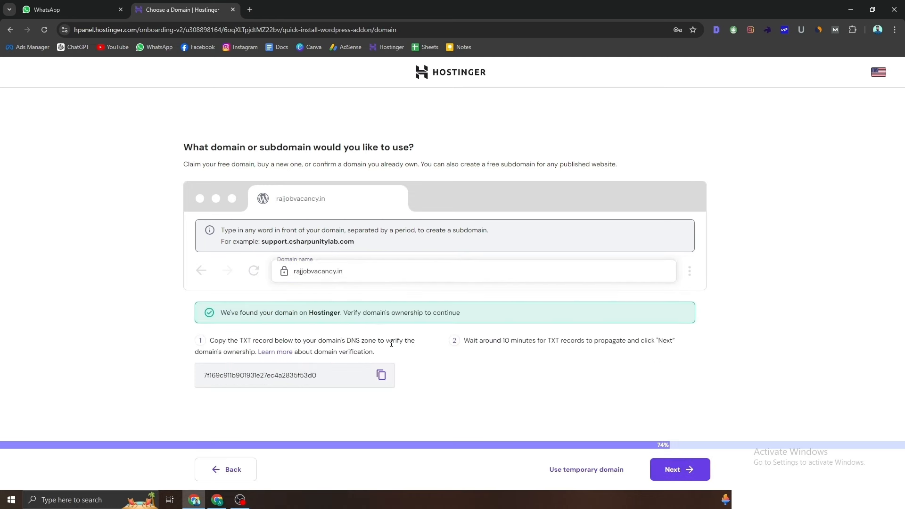
left_click(382, 376)
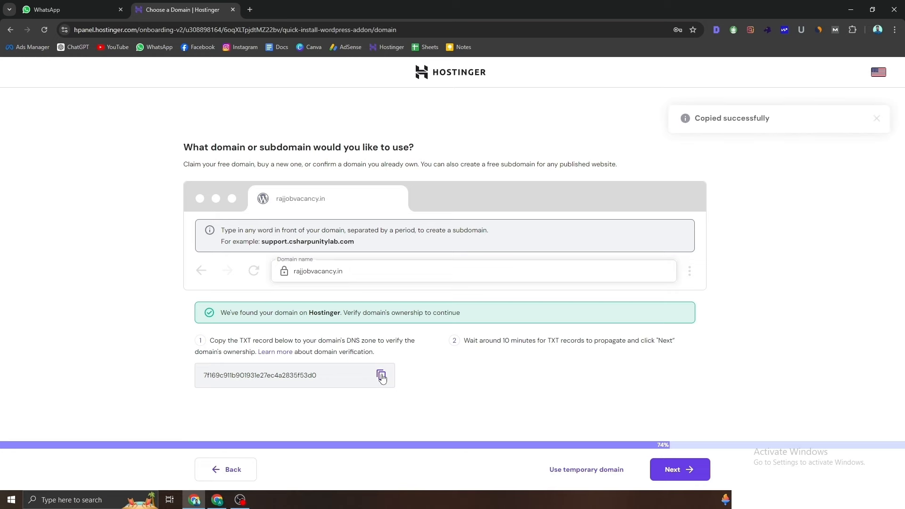
Step: Check the rajjobvacancy.in Domain Overview in the owned-domains window, then return to domain setup
mouse_move(218, 501)
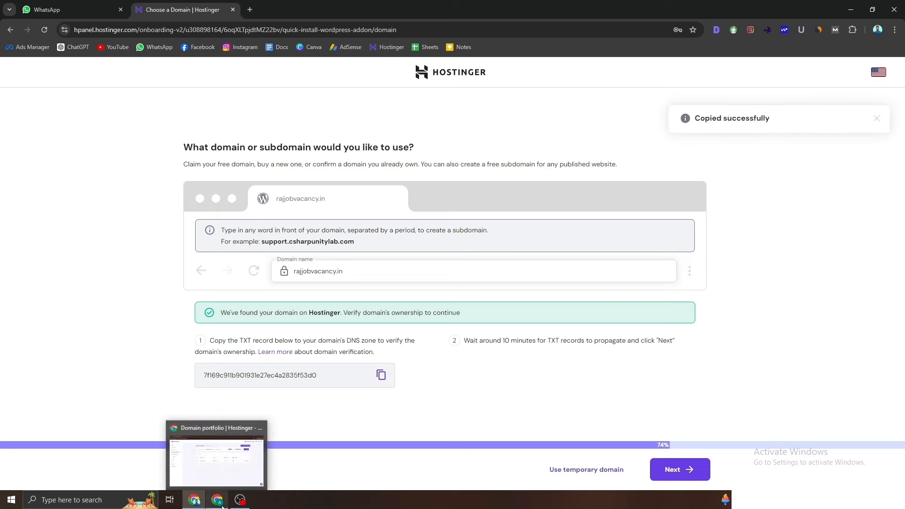
left_click(257, 477)
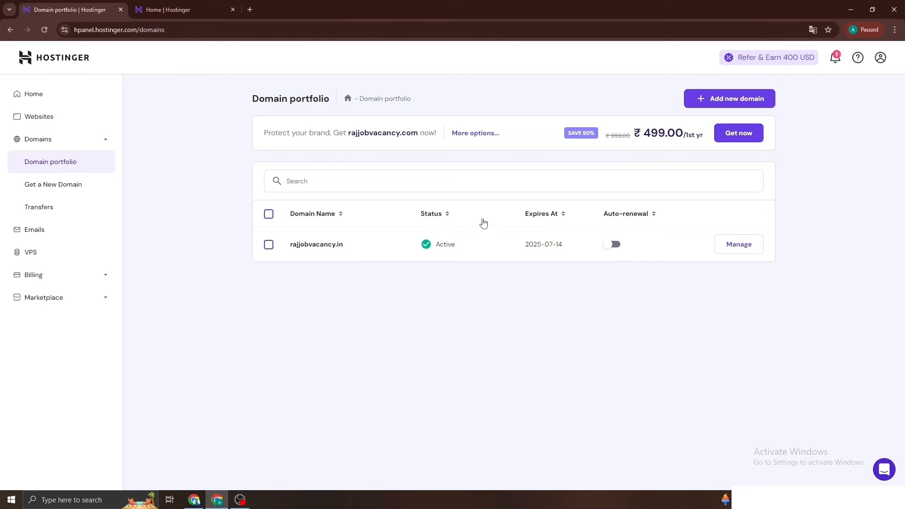
left_click(740, 250)
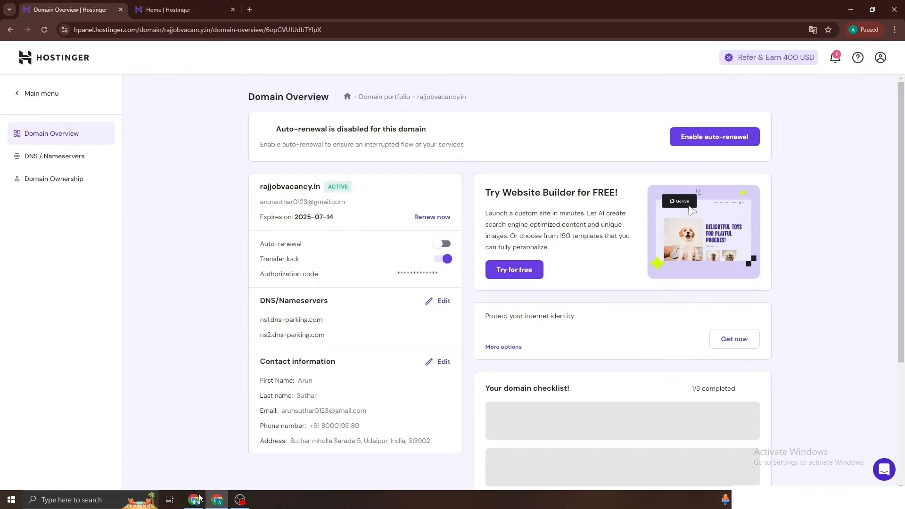
left_click(199, 498)
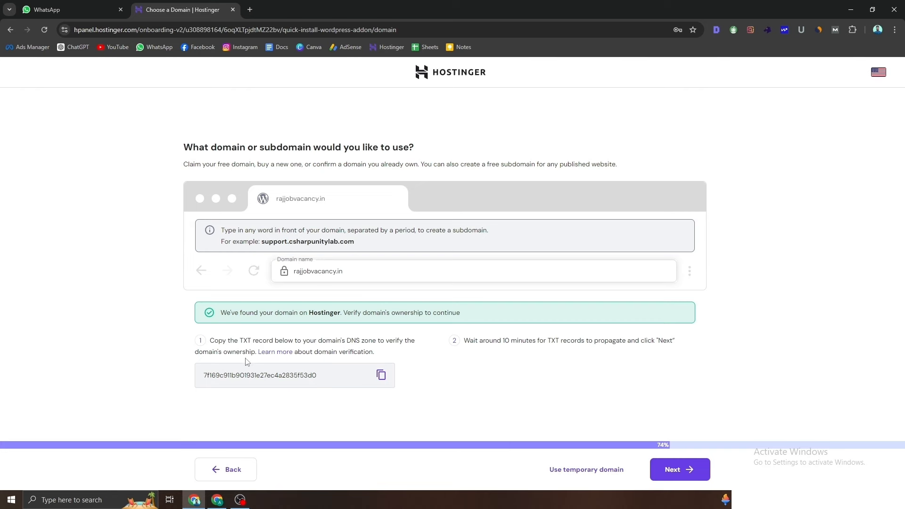
Step: Copy the TXT record again and continue so WordPress starts building on rajjobvacancy.in
left_click(381, 376)
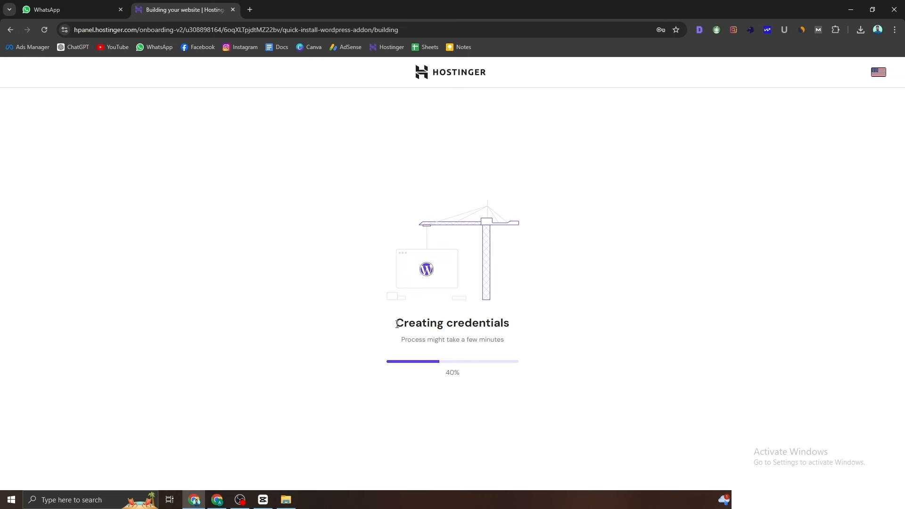
left_click_drag(397, 324, 519, 326)
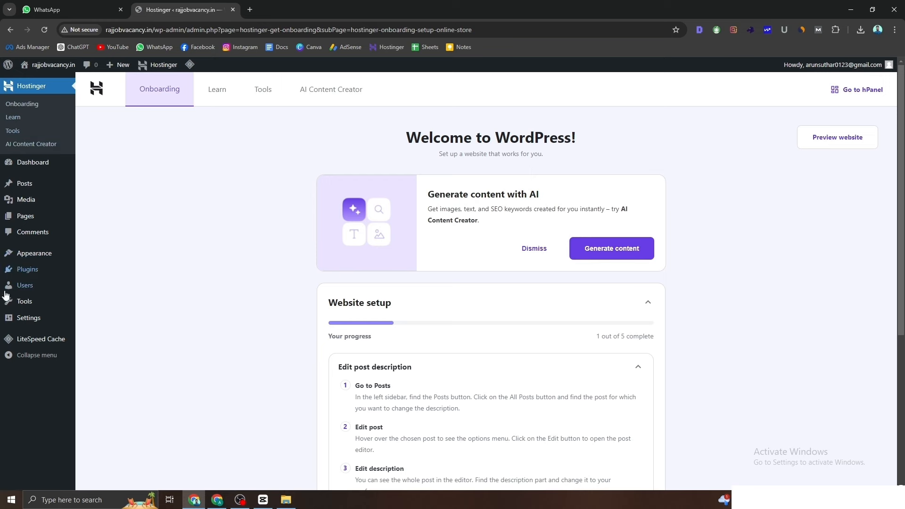
Step: Close the WhatsApp tab and review the onboarding checklist showing website setup 1 of 5 complete
mouse_move(37, 215)
left_click(120, 10)
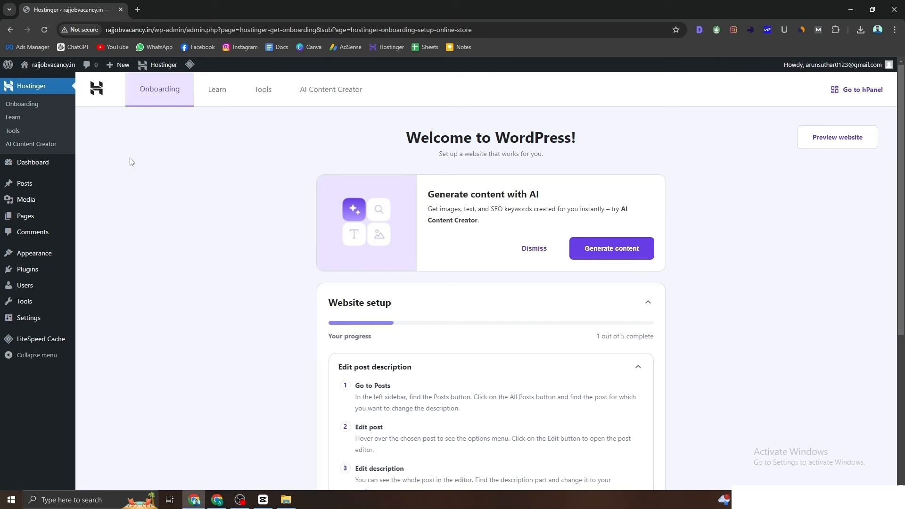
scroll(206, 266, "down", 1)
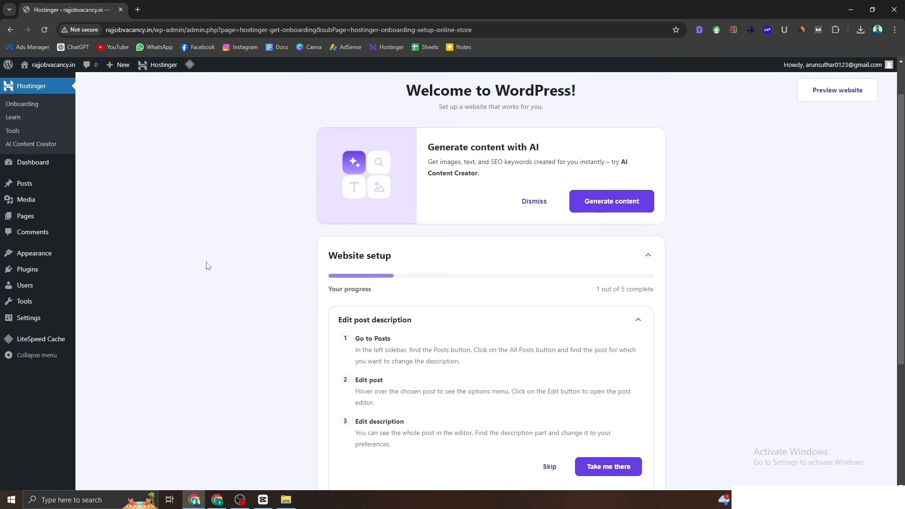
scroll(206, 265, "down", 4)
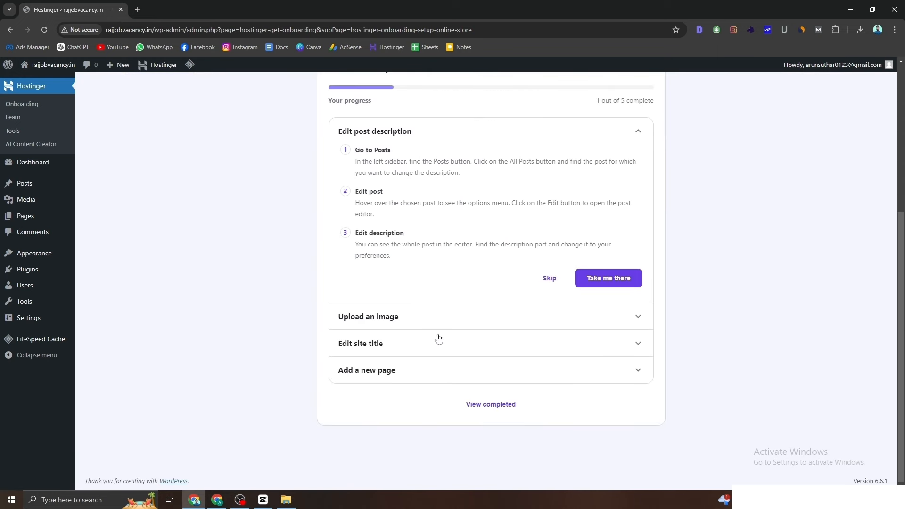
scroll(391, 325, "up", 5)
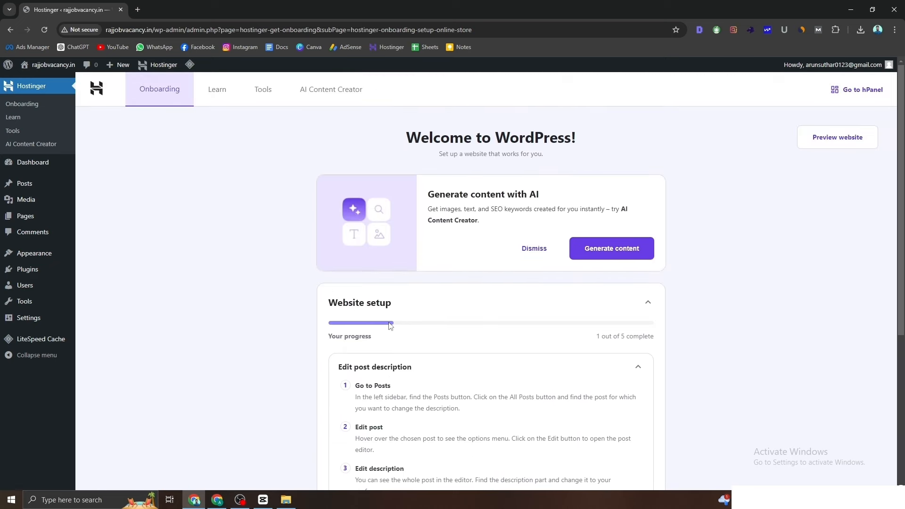
scroll(390, 326, "down", 5)
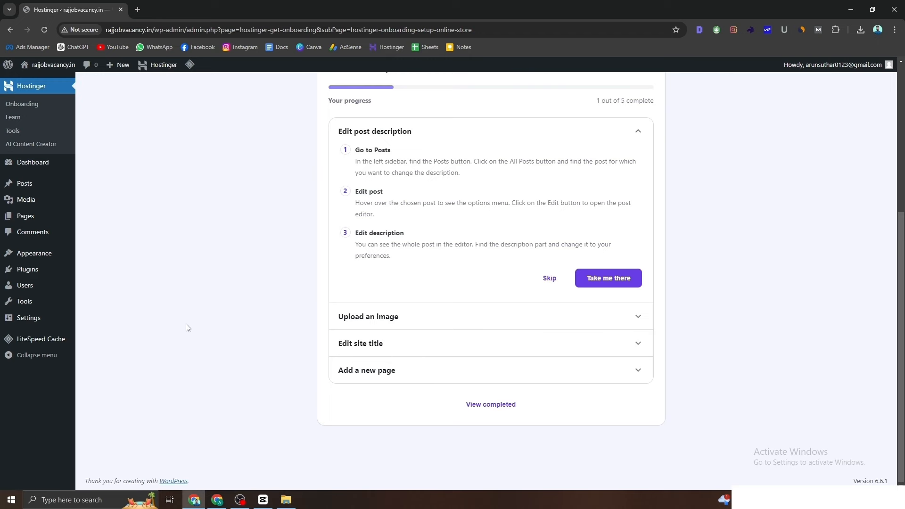
Step: In a new tab, load hostinger.in and open the rajjobvacancy.in dashboard from Websites
left_click(137, 10)
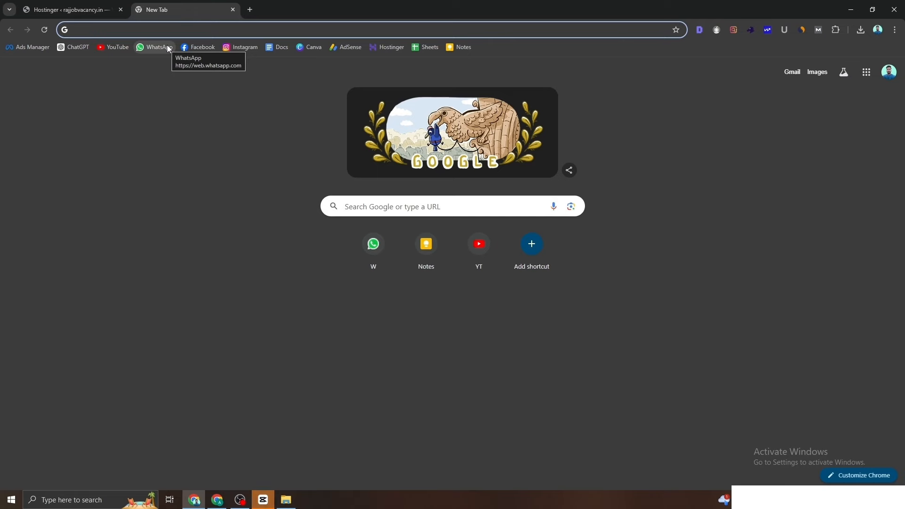
type("ho")
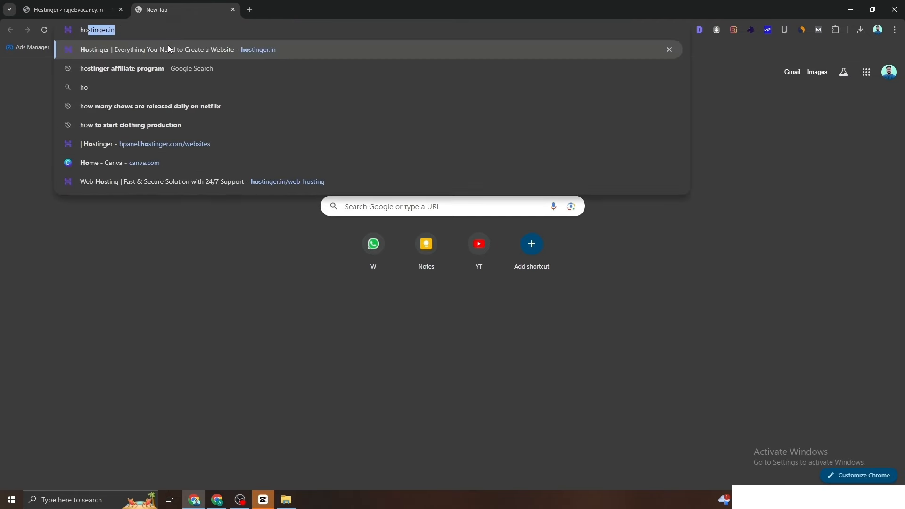
key("Return")
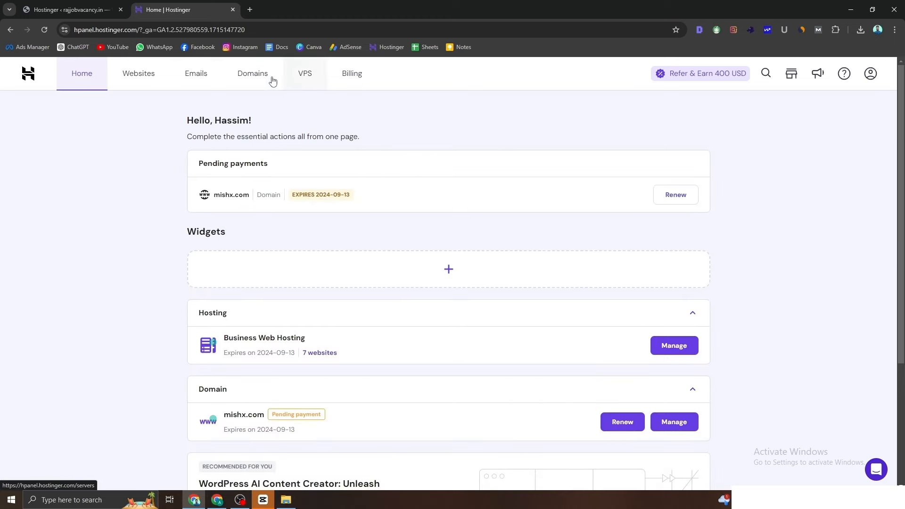
left_click(154, 79)
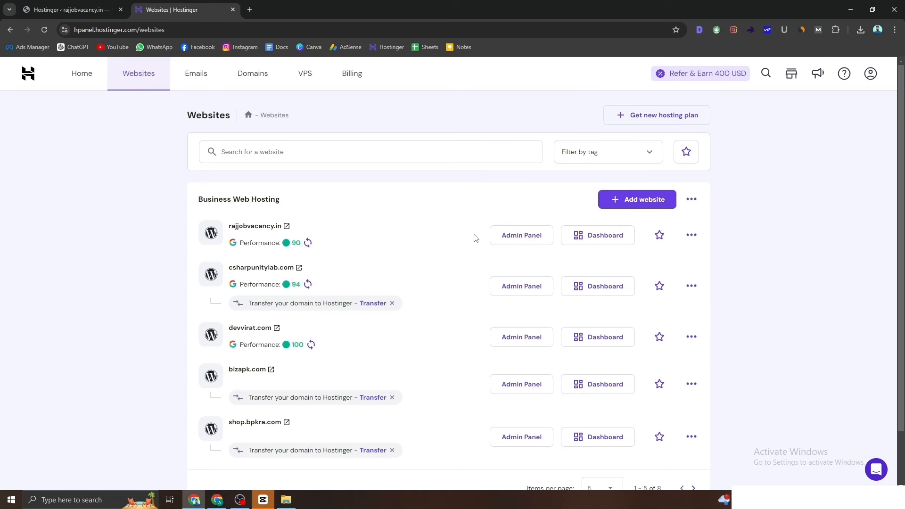
left_click(589, 240)
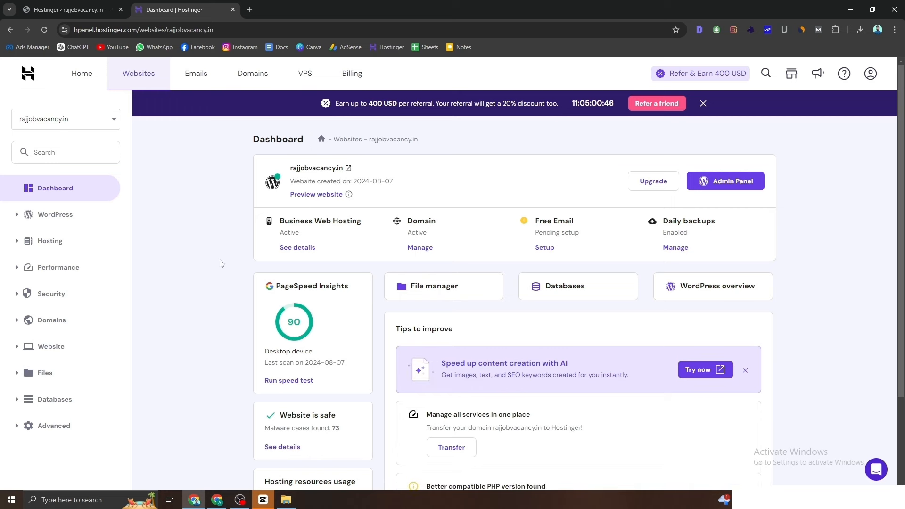
Step: Verify the active Lifetime Let's Encrypt SSL under Security, then return to WordPress onboarding
scroll(315, 299, "down", 3)
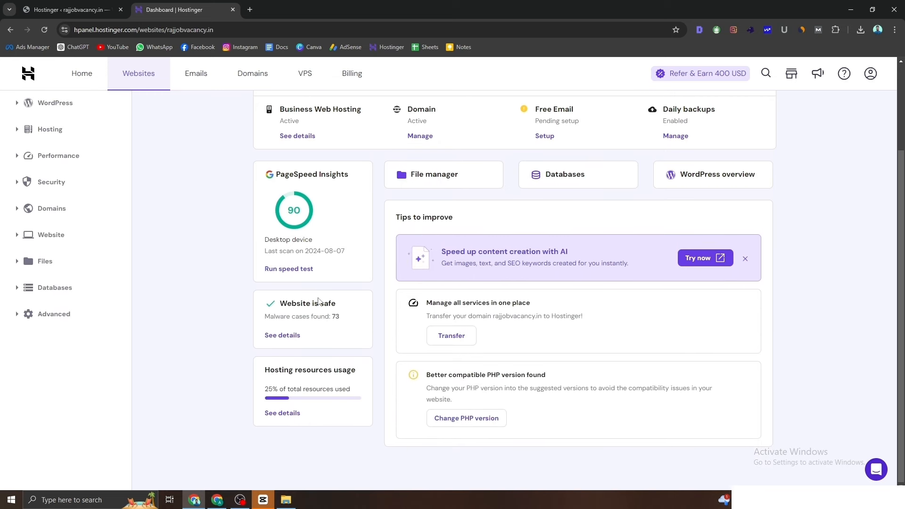
left_click(71, 185)
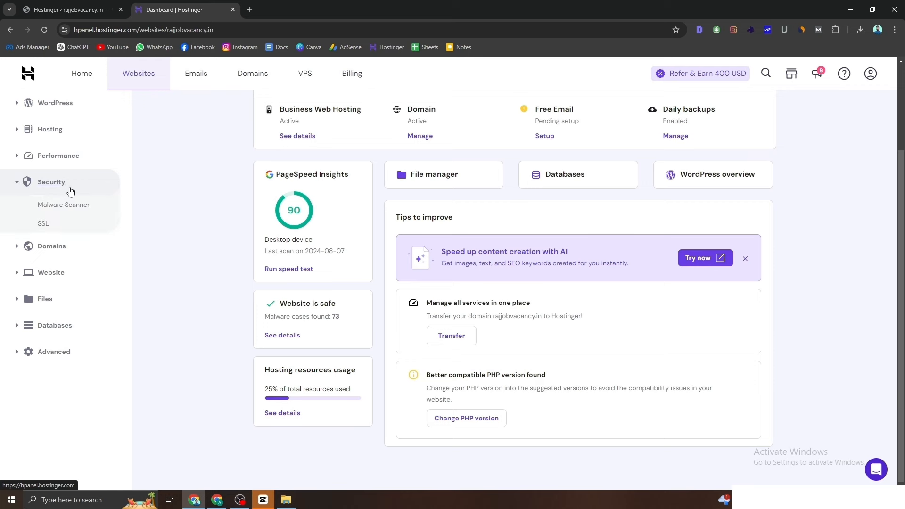
left_click(44, 224)
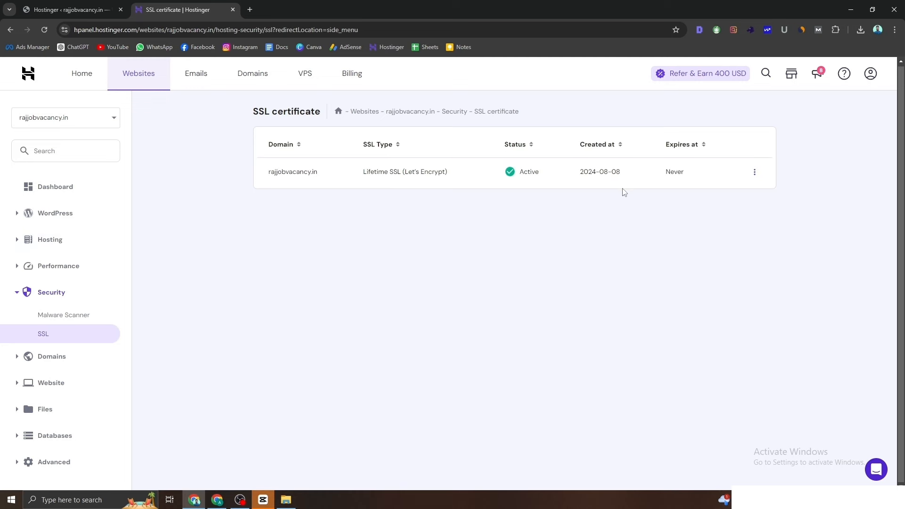
left_click_drag(701, 179, 363, 174)
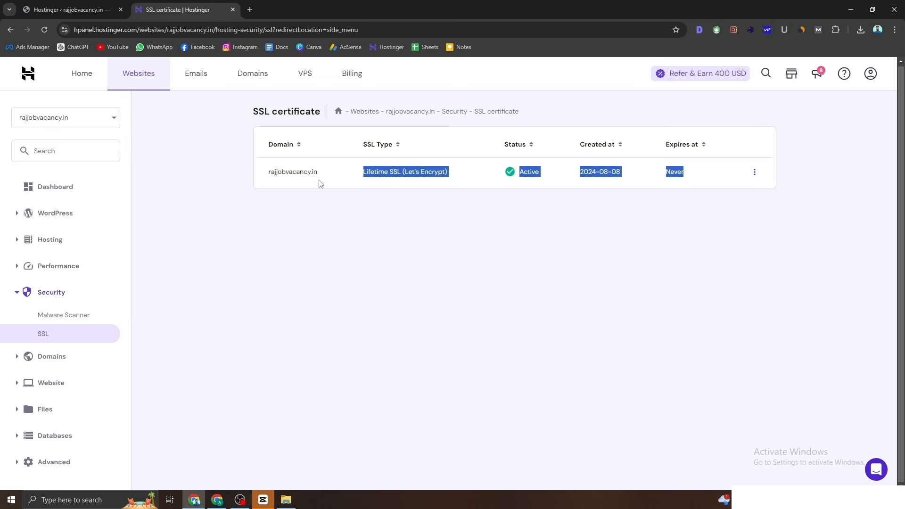
left_click(52, 3)
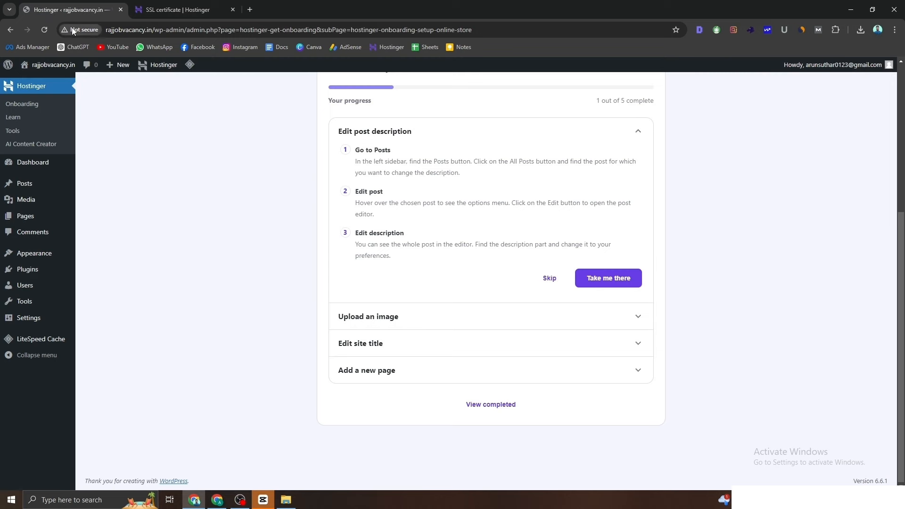
scroll(206, 238, "up", 4)
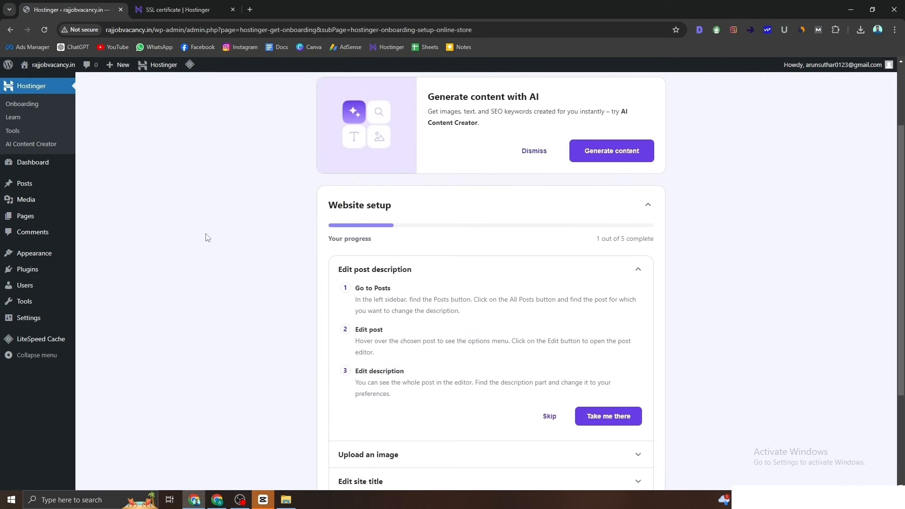
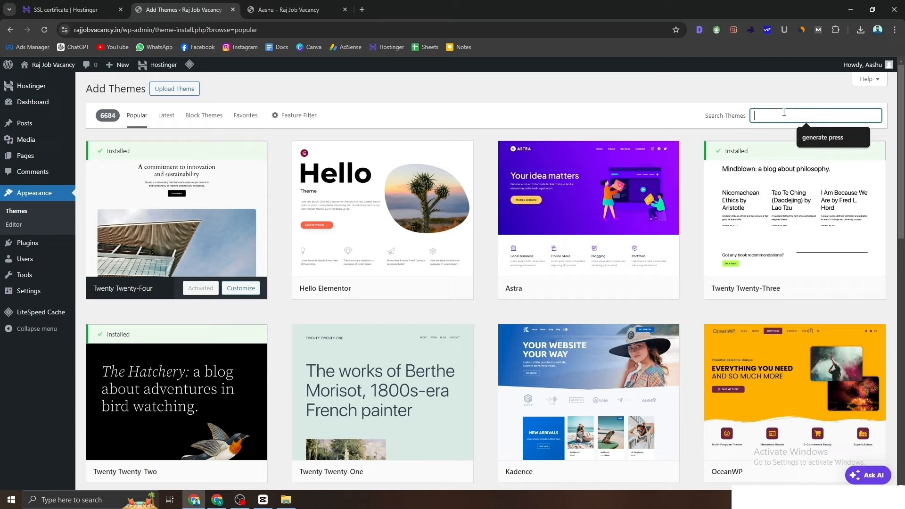
Step: Search themes for 'generate press', install and activate GeneratePress, then view the live site
left_click(823, 137)
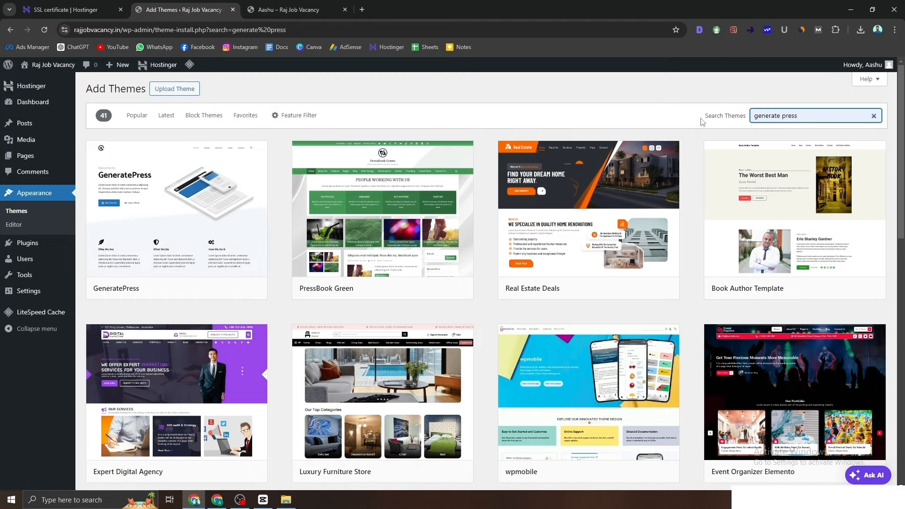
left_click_drag(702, 121, 757, 122)
left_click(805, 116)
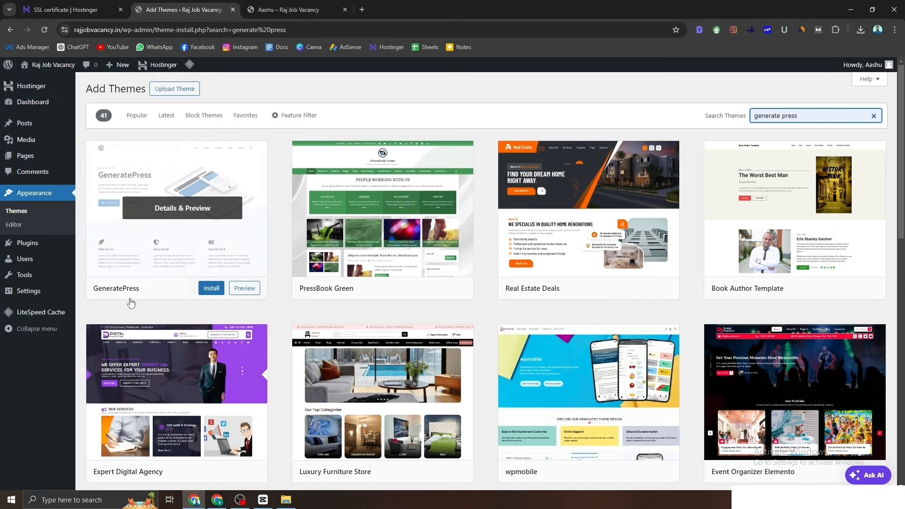
left_click(209, 288)
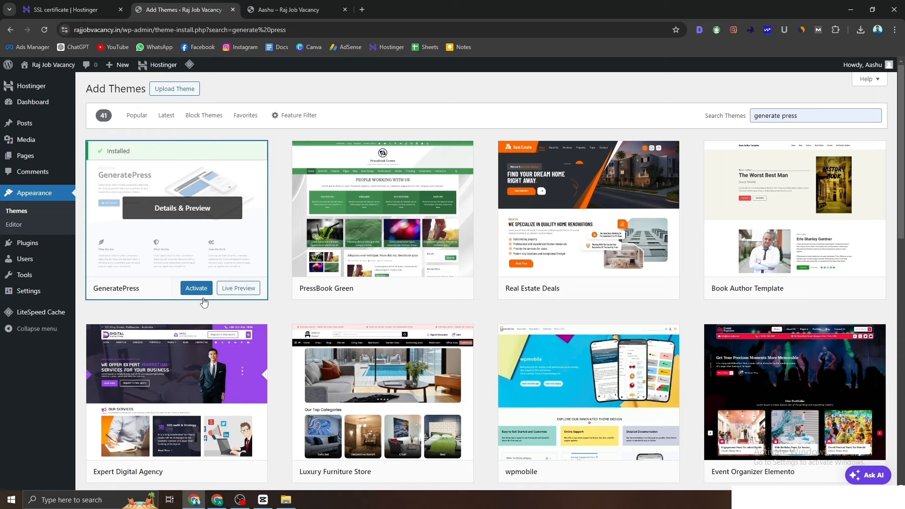
left_click(201, 288)
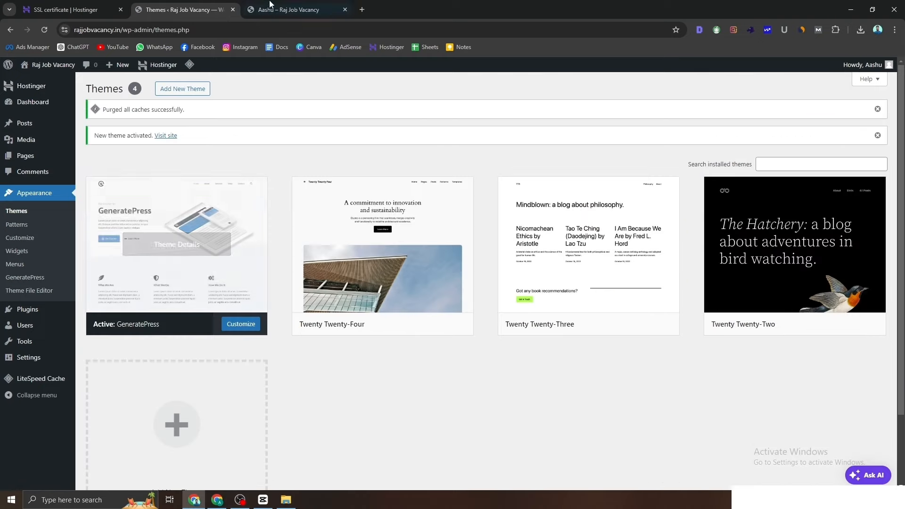
left_click(271, 4)
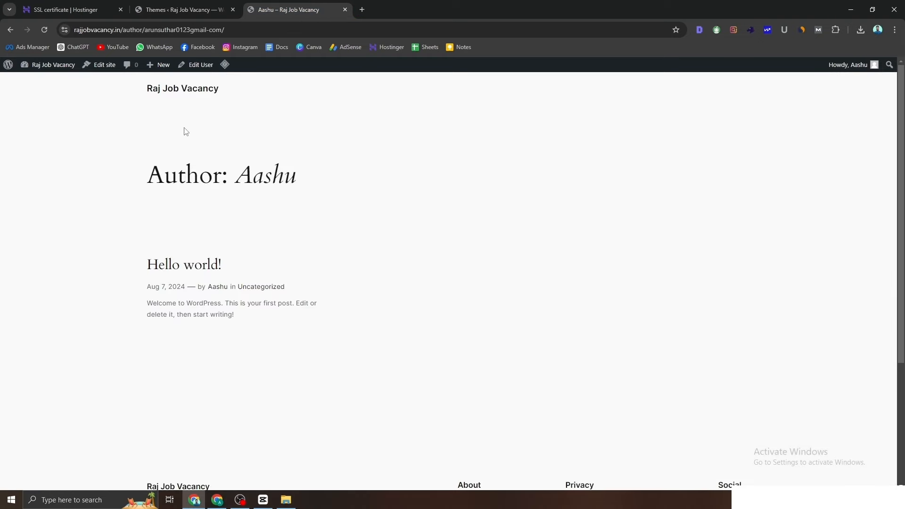
Step: Reload the live site and open the 'Raj Job Vacancy' home page in the GeneratePress layout
left_click(44, 30)
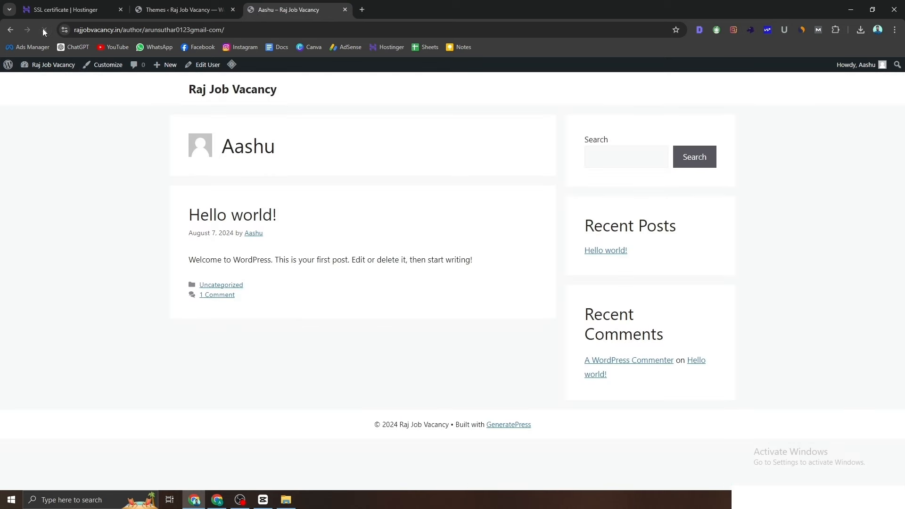
left_click(213, 98)
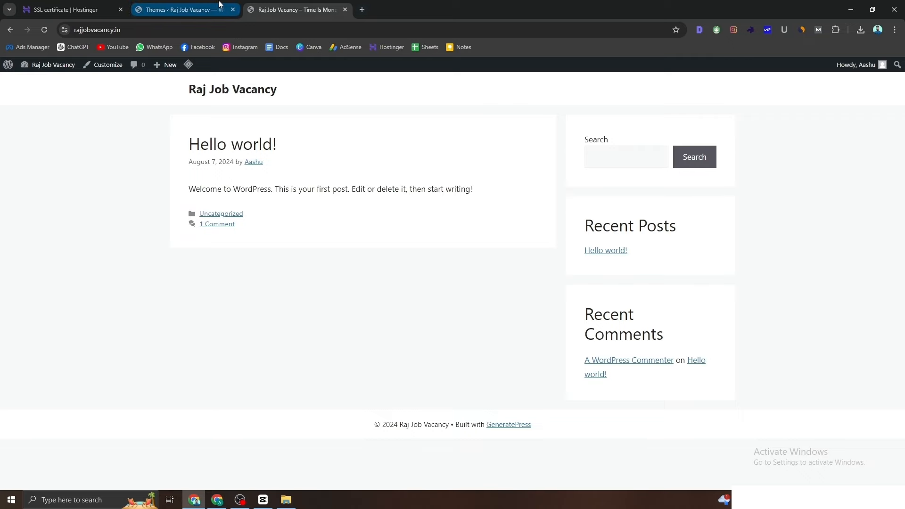
Step: Delete the Twenty Twenty-Four theme from Appearance > Themes
left_click(183, 4)
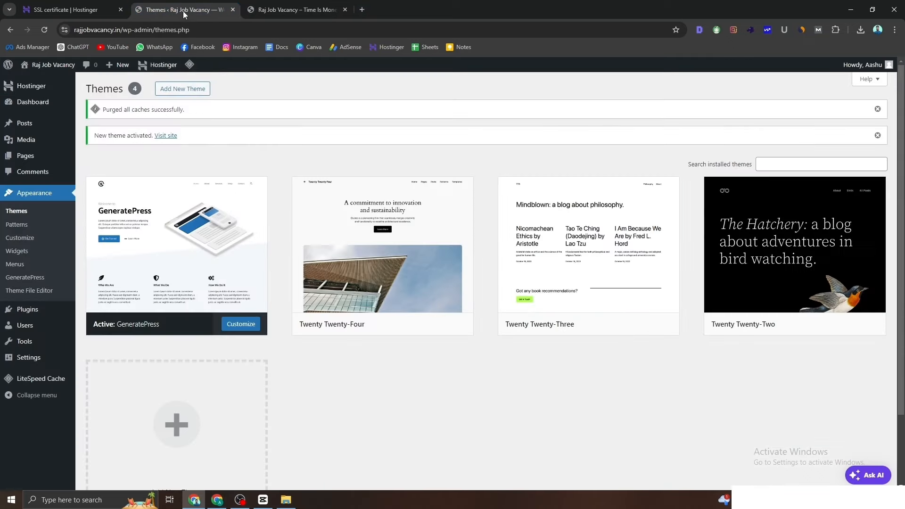
left_click(347, 277)
left_click(508, 466)
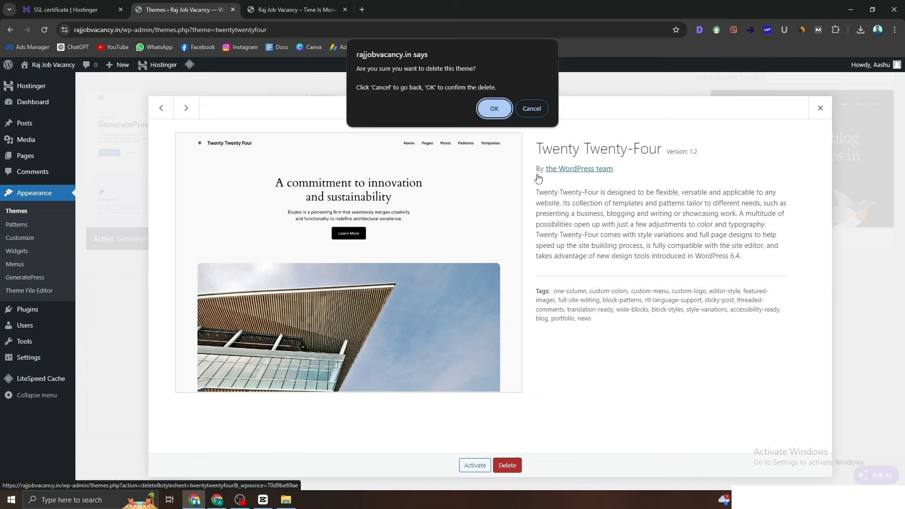
left_click(532, 108)
left_click(820, 108)
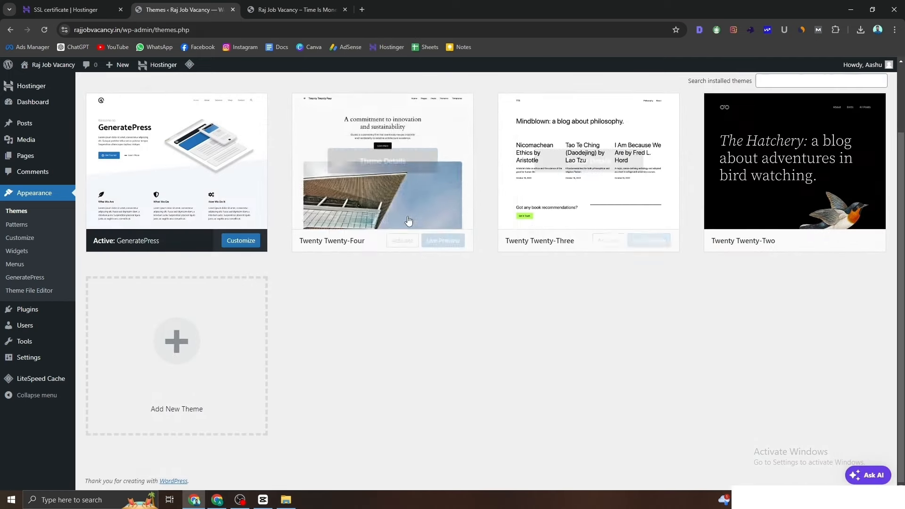
left_click(405, 192)
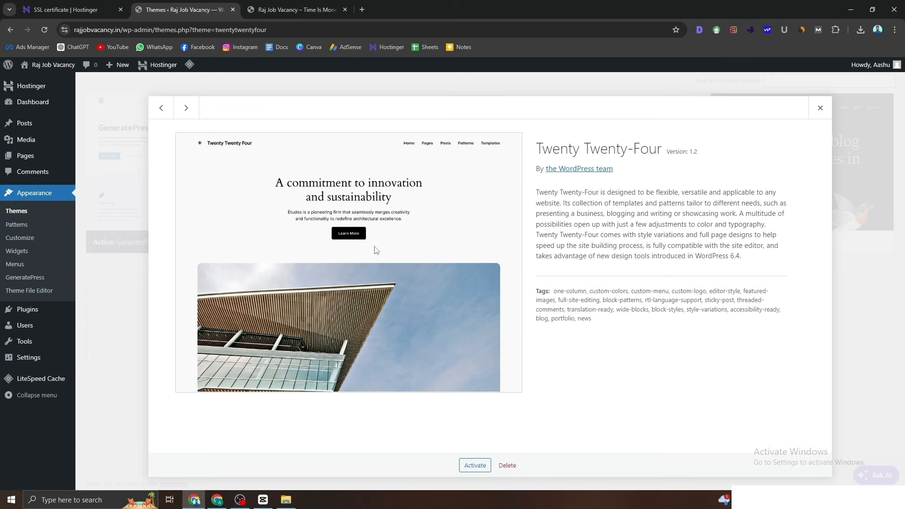
left_click(513, 466)
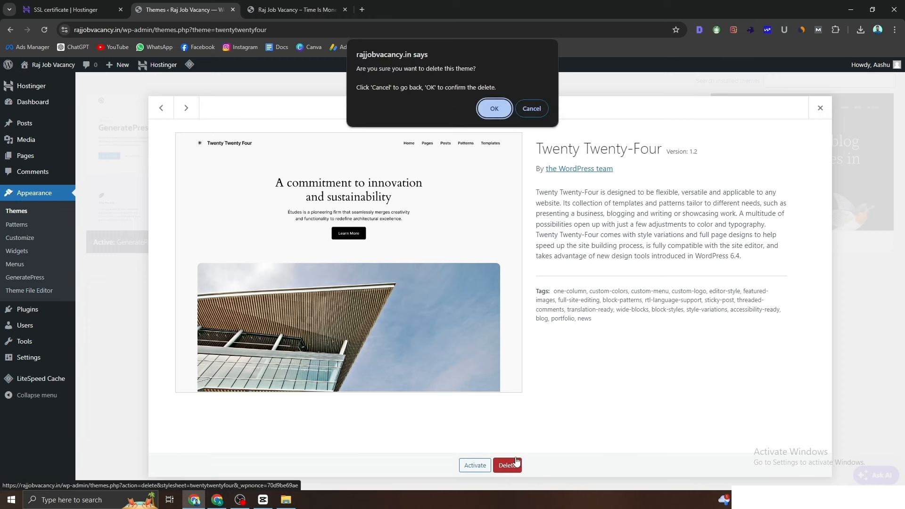
key("Return")
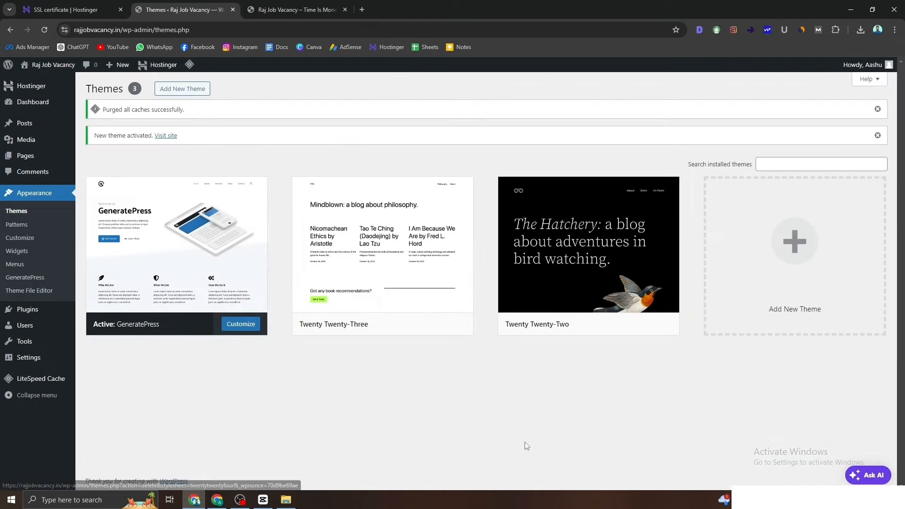
Step: Delete the Twenty Twenty-Three and Twenty Twenty-Two themes as well
left_click(429, 290)
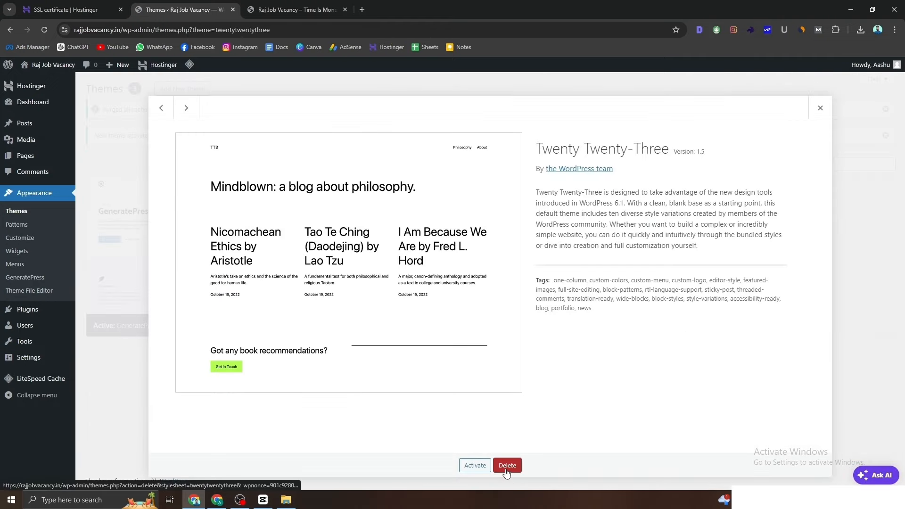
left_click(508, 467)
key("Return")
left_click(449, 330)
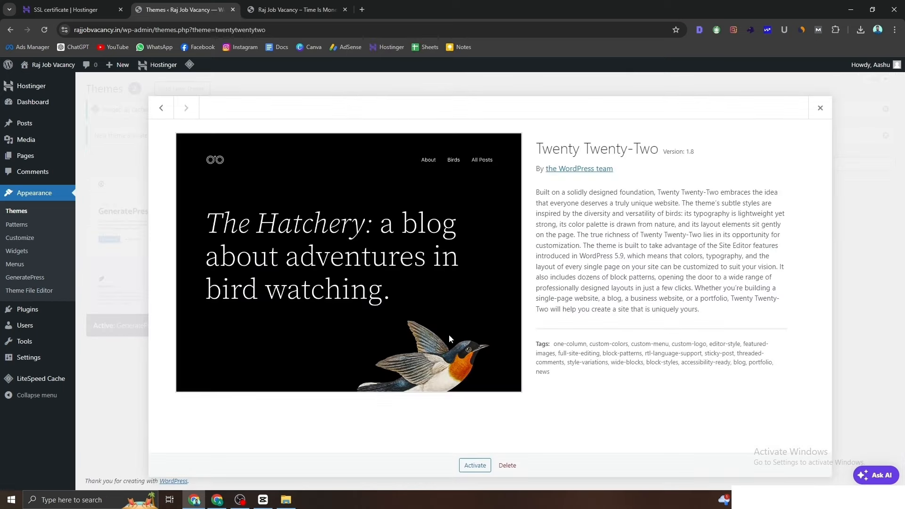
left_click(507, 465)
key("Return")
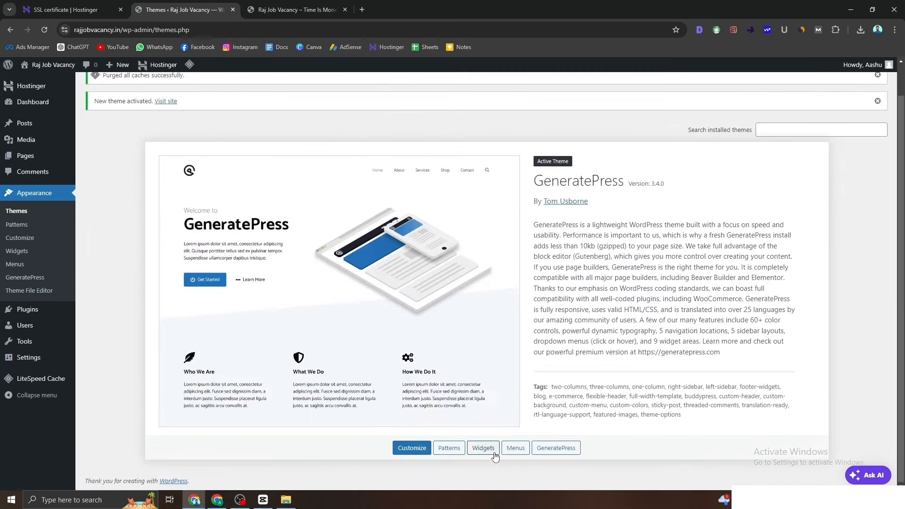
Step: Compare the live site with Themes, then reload Themes to show only GeneratePress 3.4.0
left_click(250, 6)
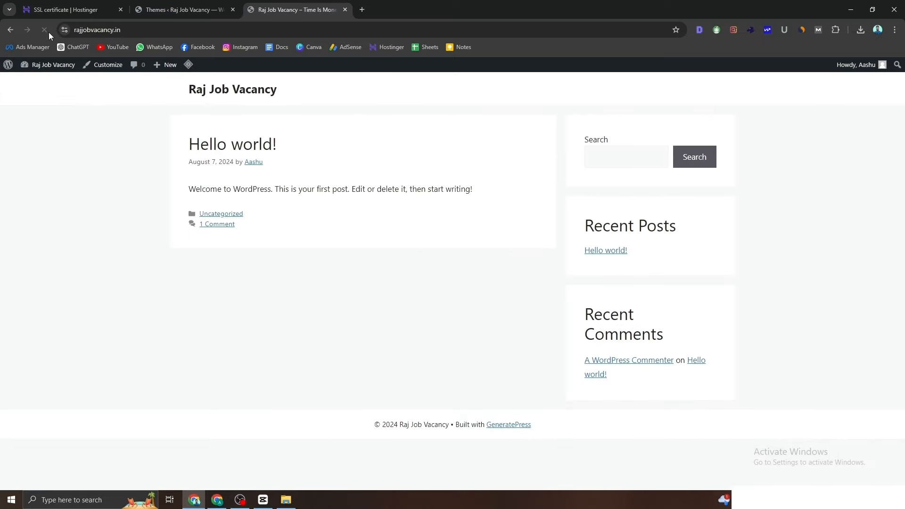
left_click(173, 6)
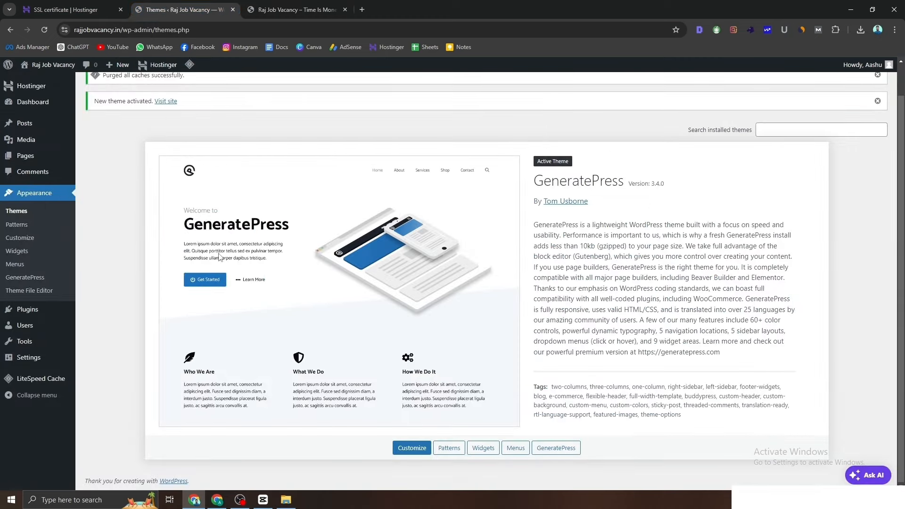
left_click(272, 6)
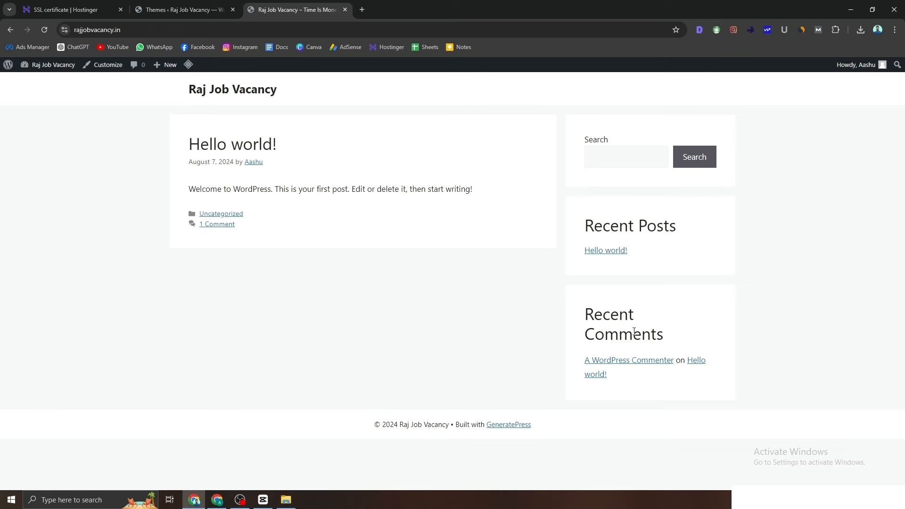
left_click(207, 12)
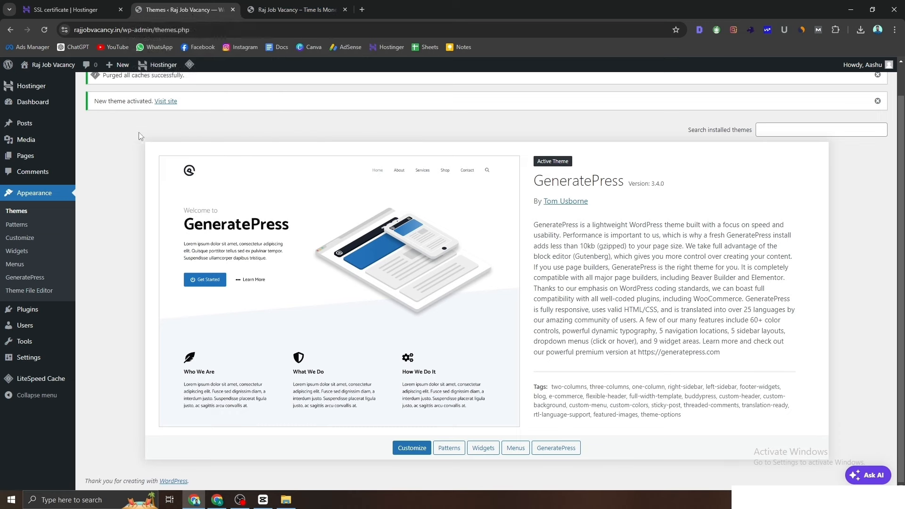
left_click(48, 198)
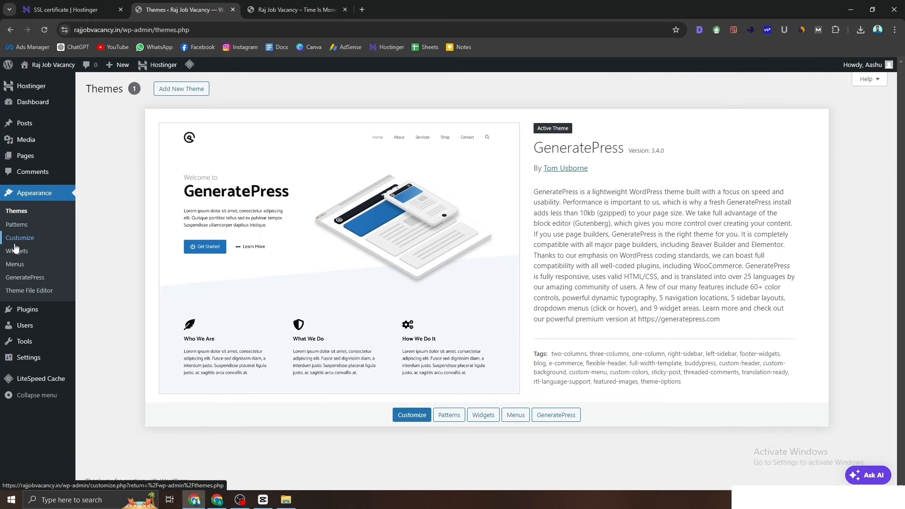
Step: Create an empty 'Main menu' as the Primary Menu, check the live site, and return to Themes
left_click(15, 268)
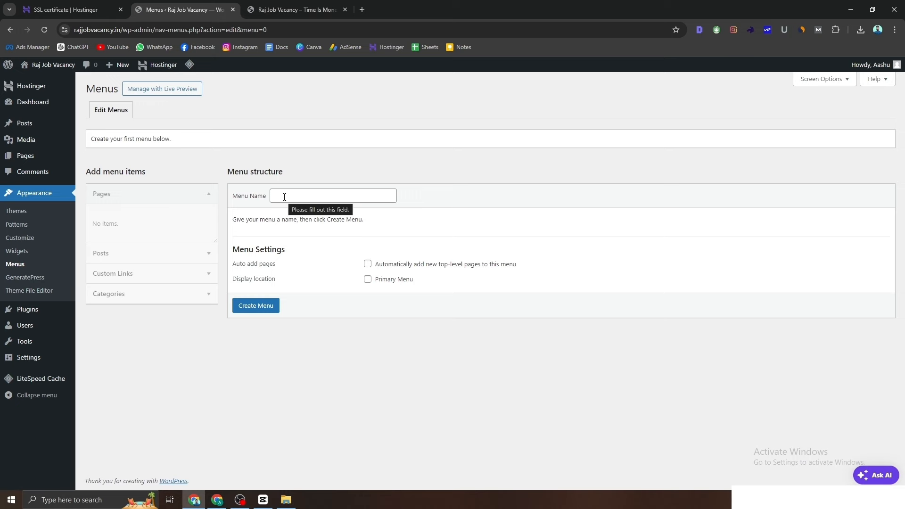
left_click(287, 9)
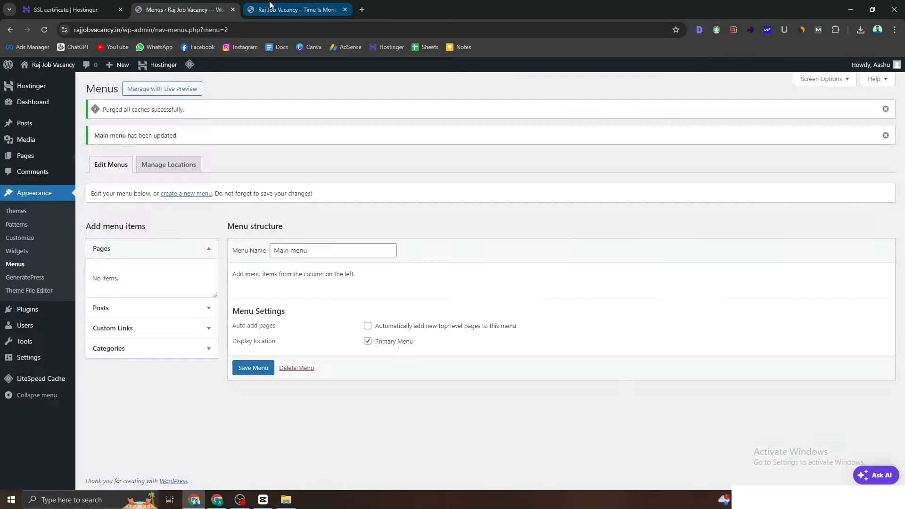
left_click(270, 6)
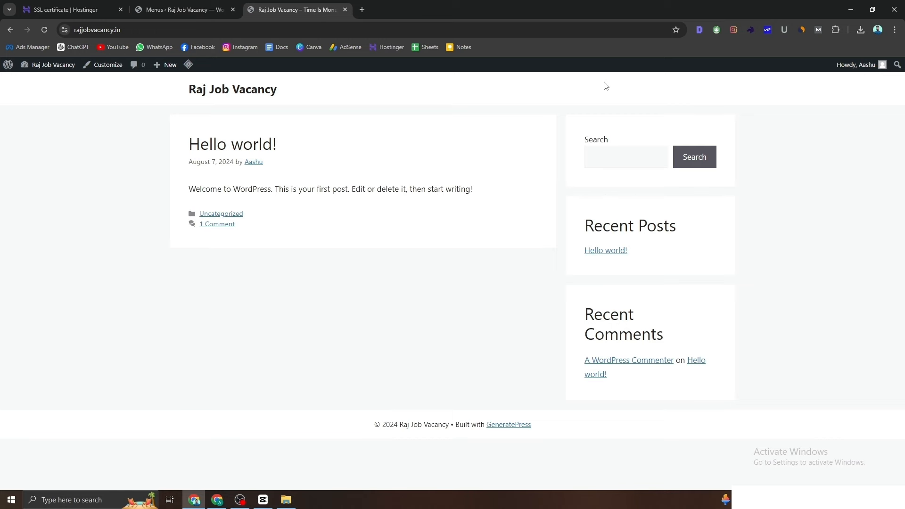
left_click(198, 10)
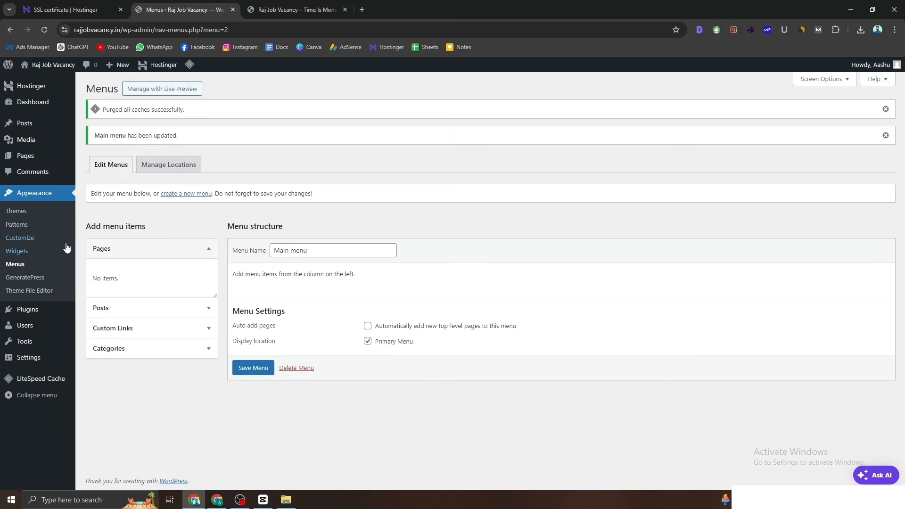
left_click(42, 199)
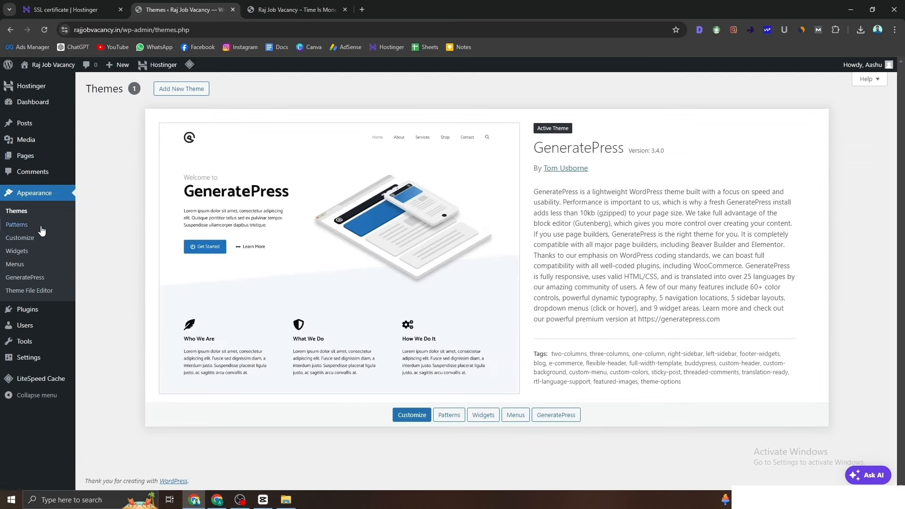
Step: Open Privacy Policy from All Pages, publish it, and return to the Pages list
mouse_move(40, 160)
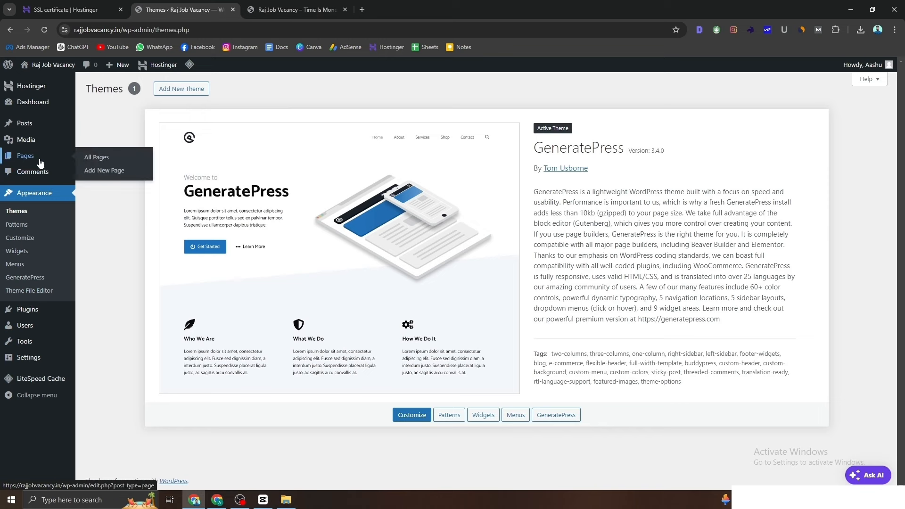
left_click(104, 159)
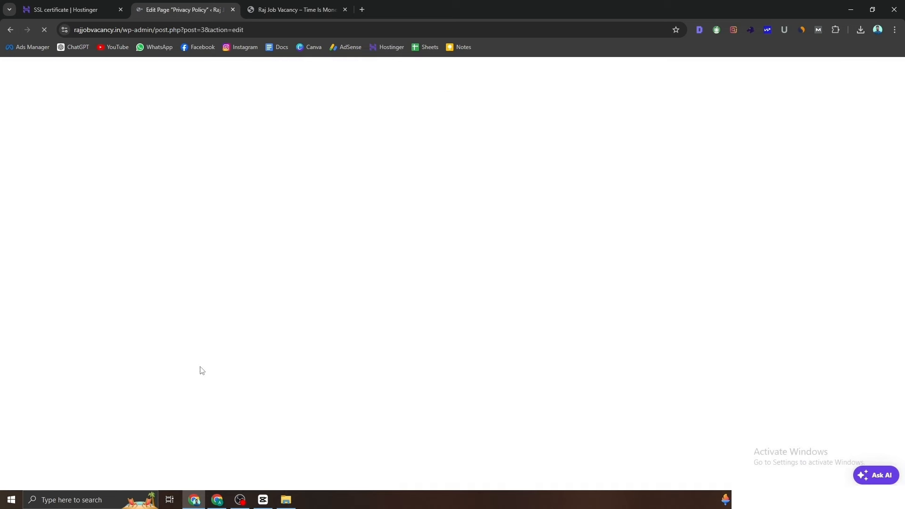
left_click(848, 72)
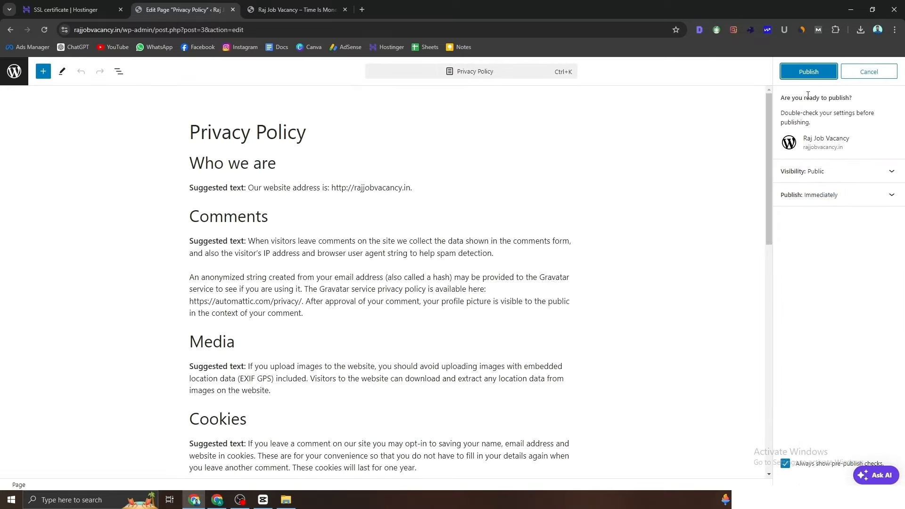
left_click(806, 73)
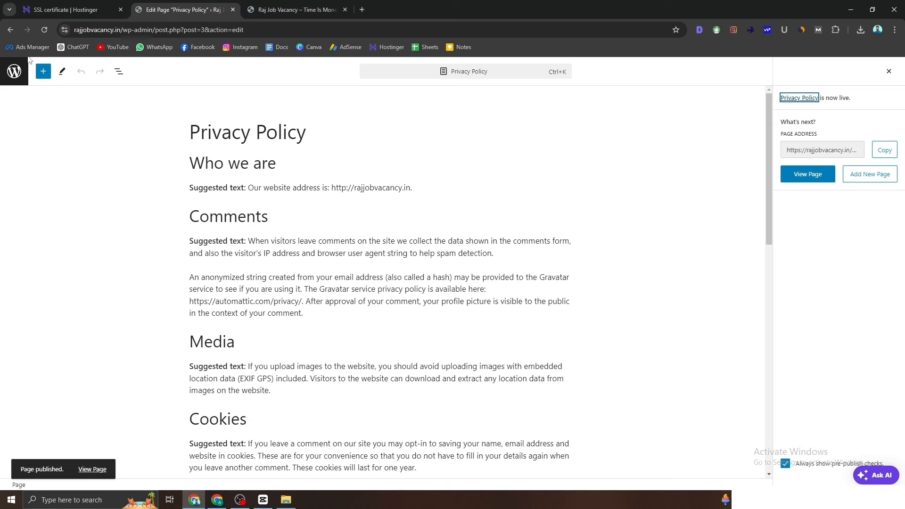
left_click(25, 69)
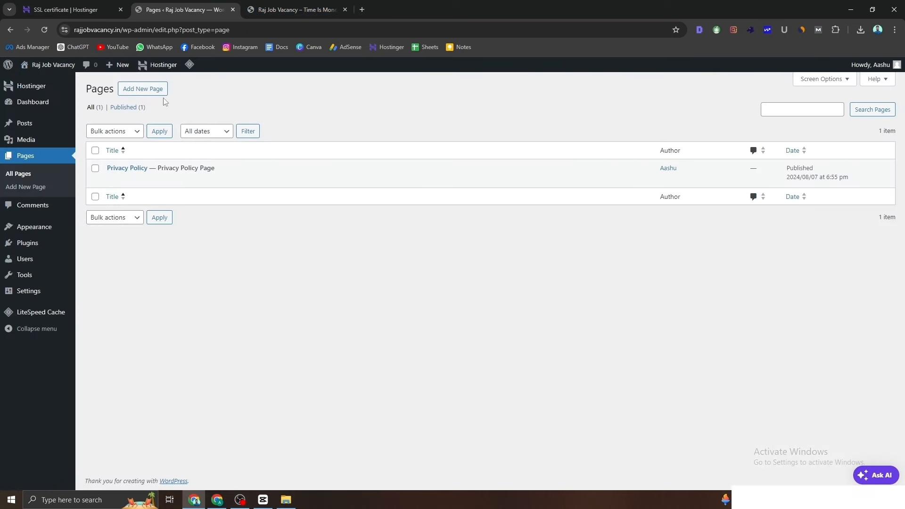
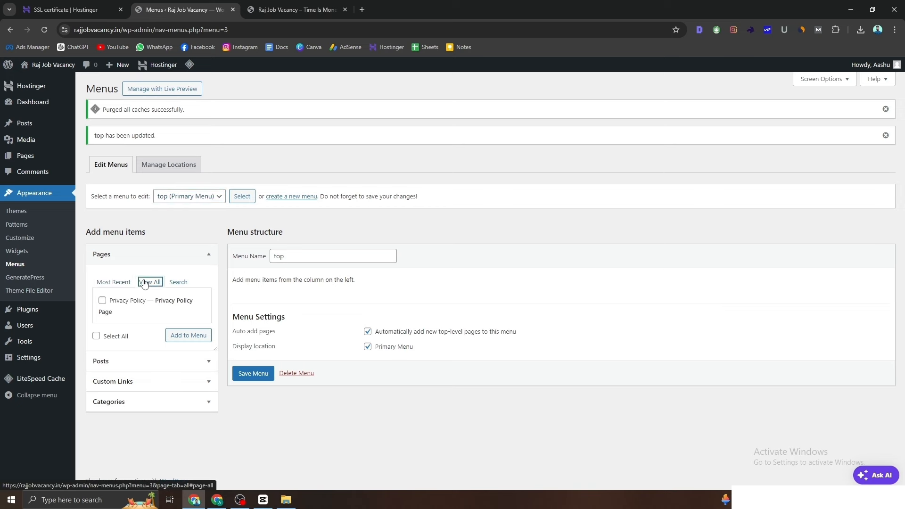
Step: Add the Privacy Policy page to the top menu and save the menu
left_click(110, 302)
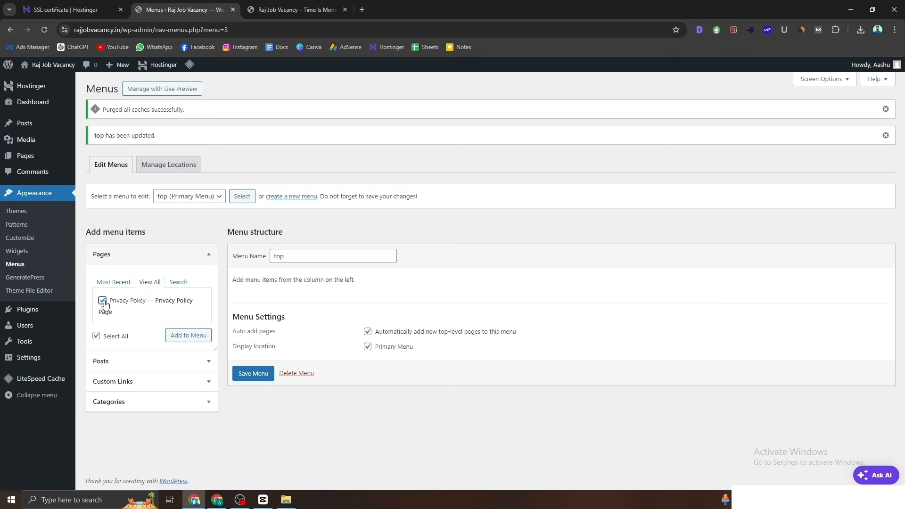
left_click(193, 338)
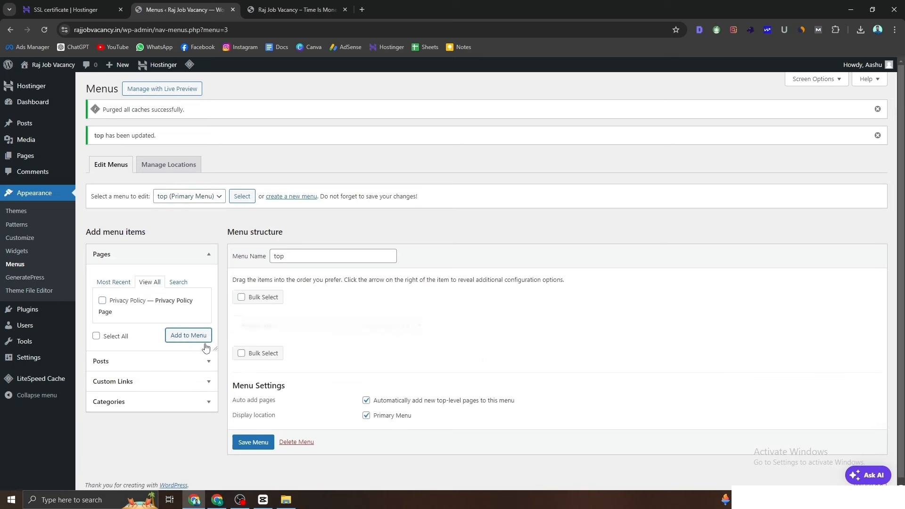
left_click(251, 447)
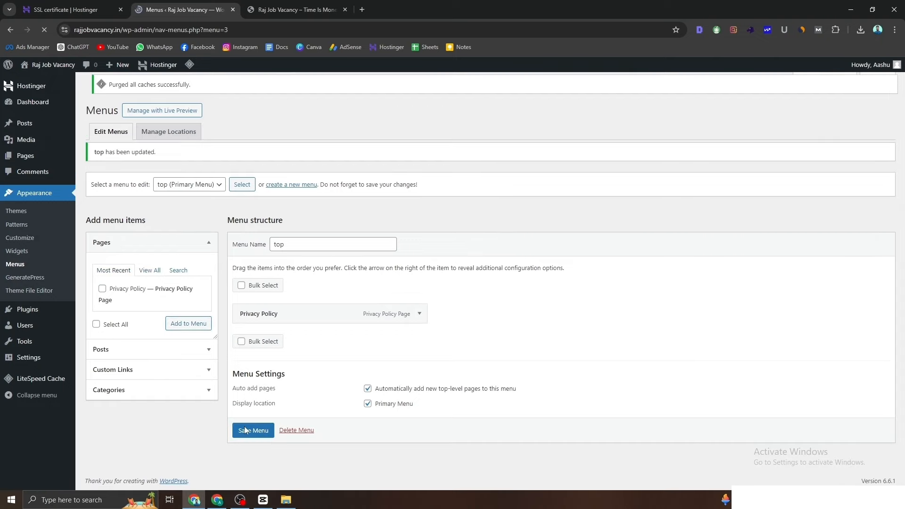
Step: Reload the live site to confirm Privacy Policy appears in the header menu
left_click(319, 4)
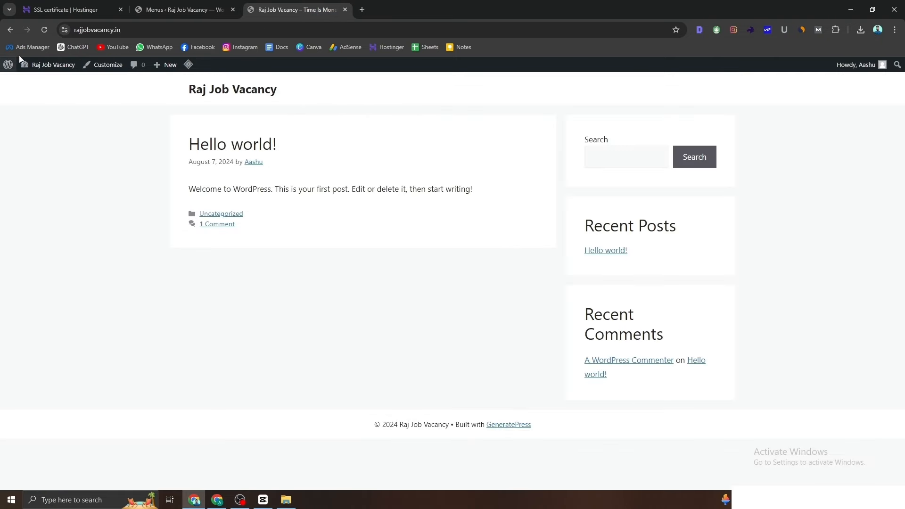
left_click(41, 31)
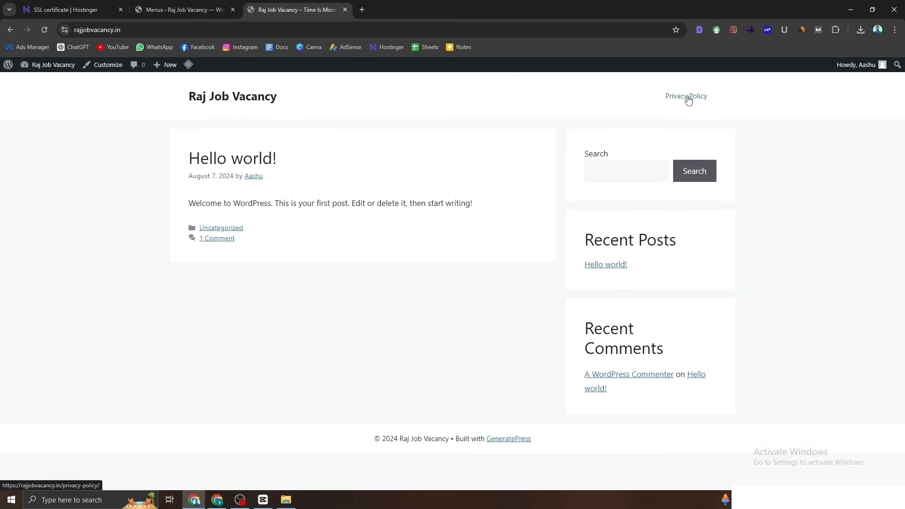
left_click(173, 8)
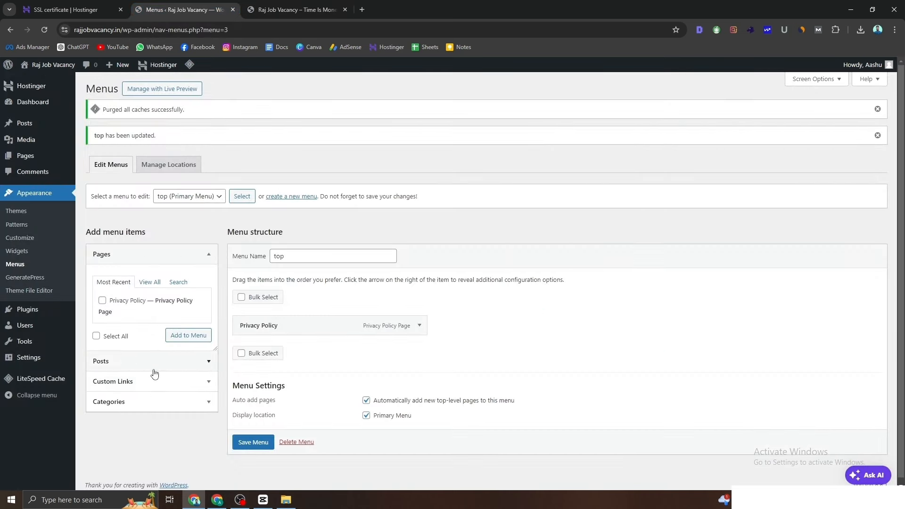
left_click(264, 9)
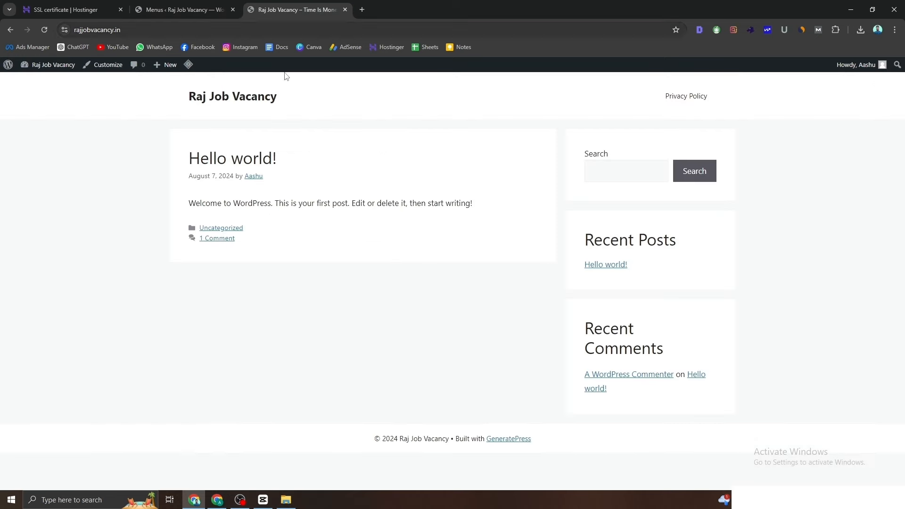
left_click(202, 9)
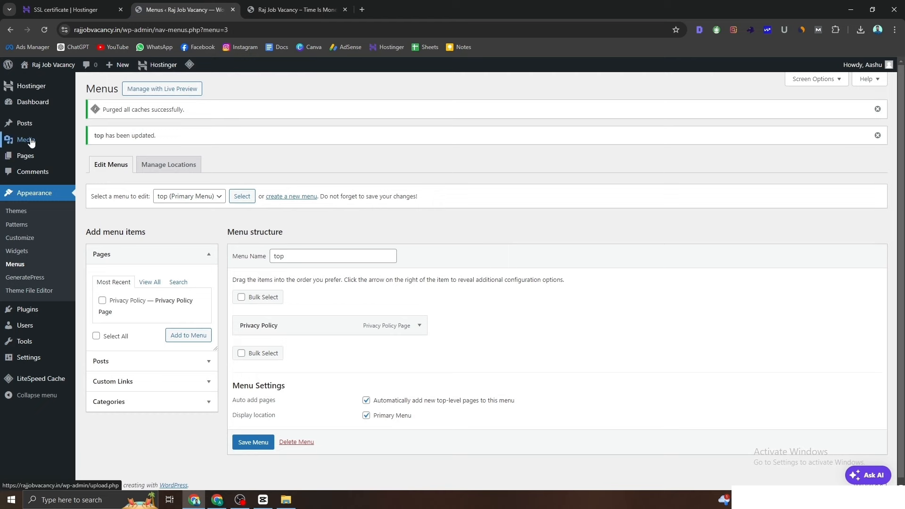
Step: In Posts > Categories, rename Uncategorized to Job, paste Job as its slug, and update
mouse_move(31, 133)
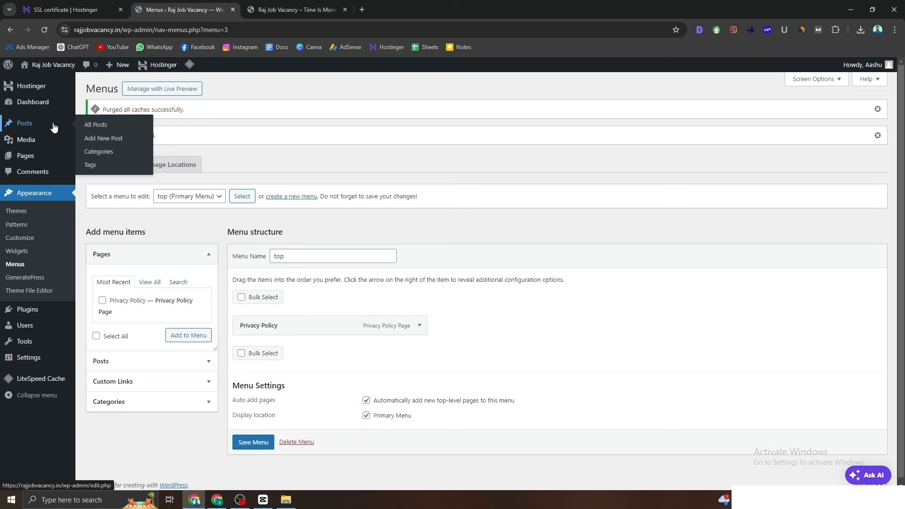
left_click(100, 152)
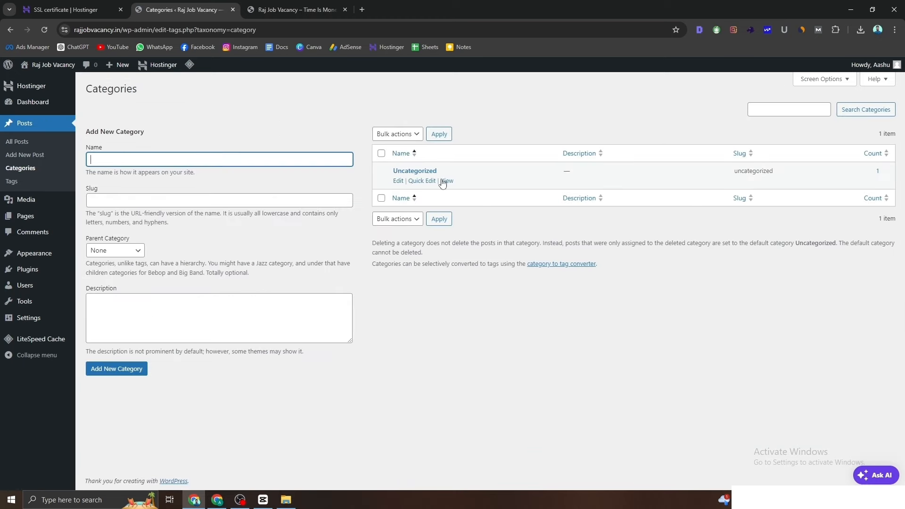
left_click(401, 181)
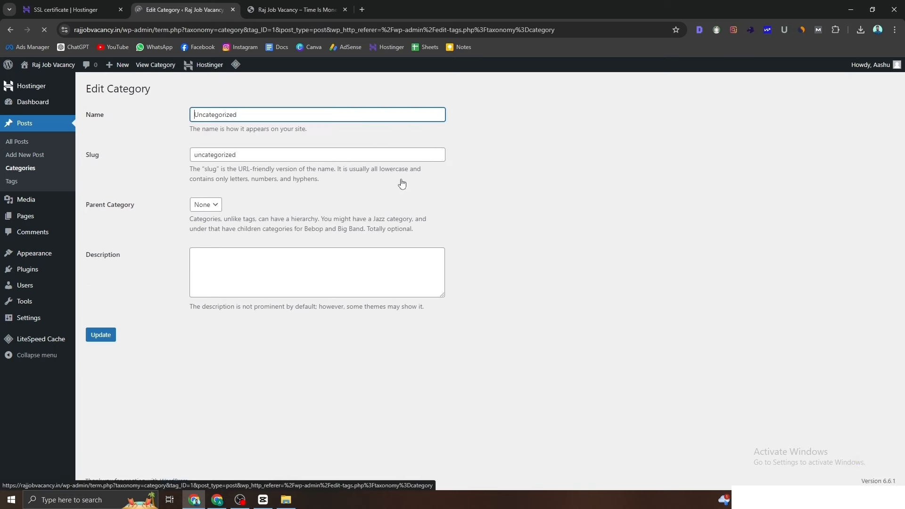
left_click_drag(266, 115, 193, 113)
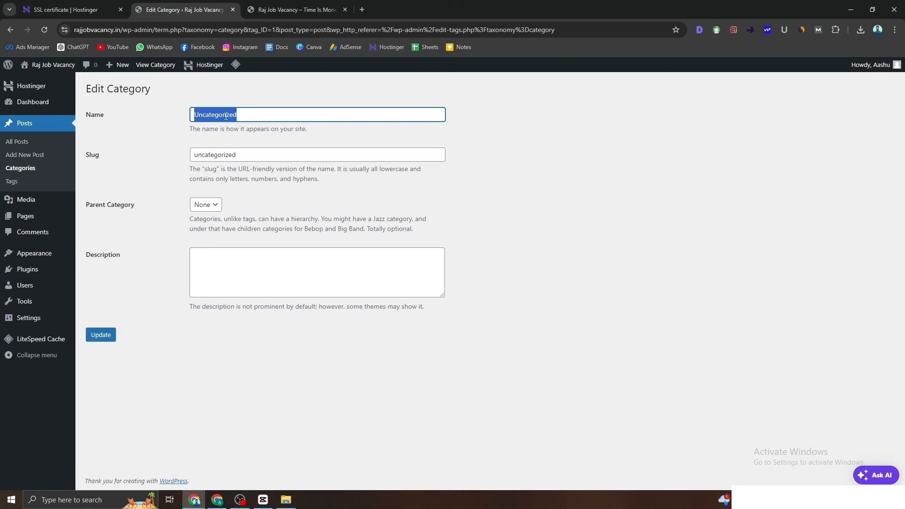
type("Job")
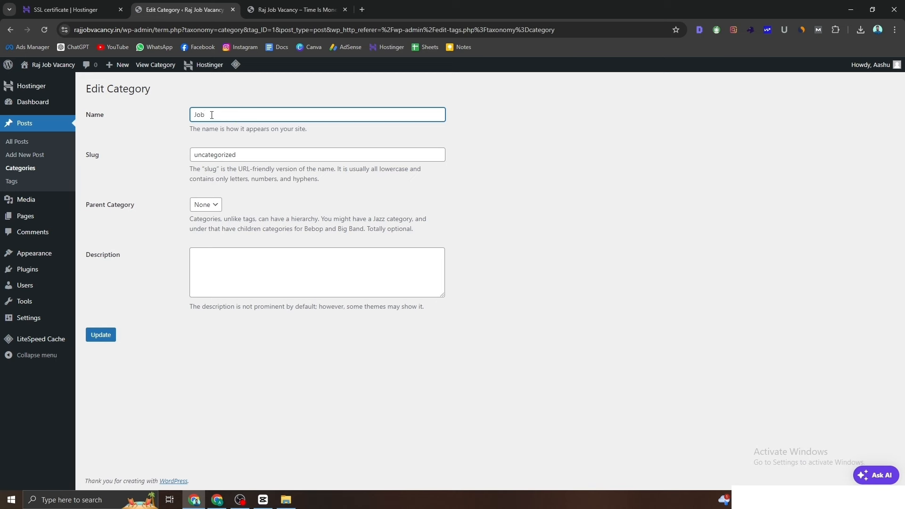
left_click_drag(212, 114, 187, 116)
key("ctrl+c")
left_click_drag(257, 151, 173, 158)
key("ctrl+v")
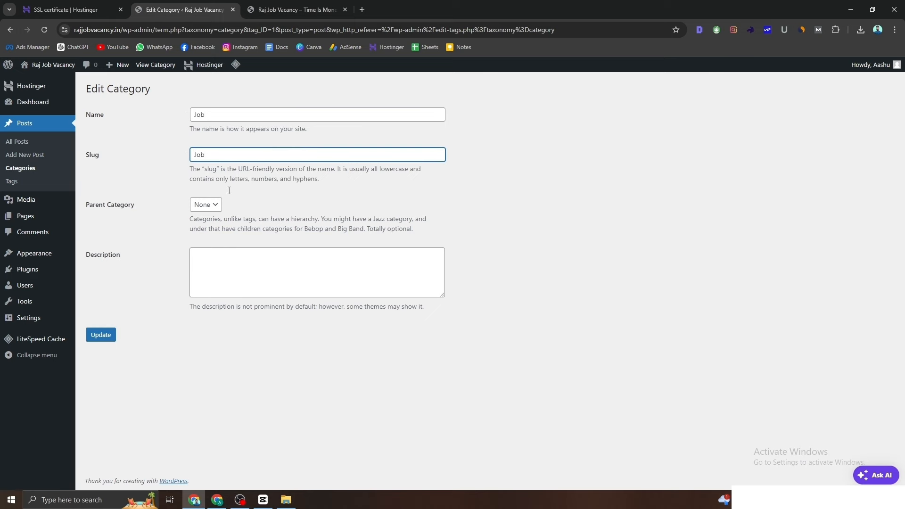
left_click(101, 335)
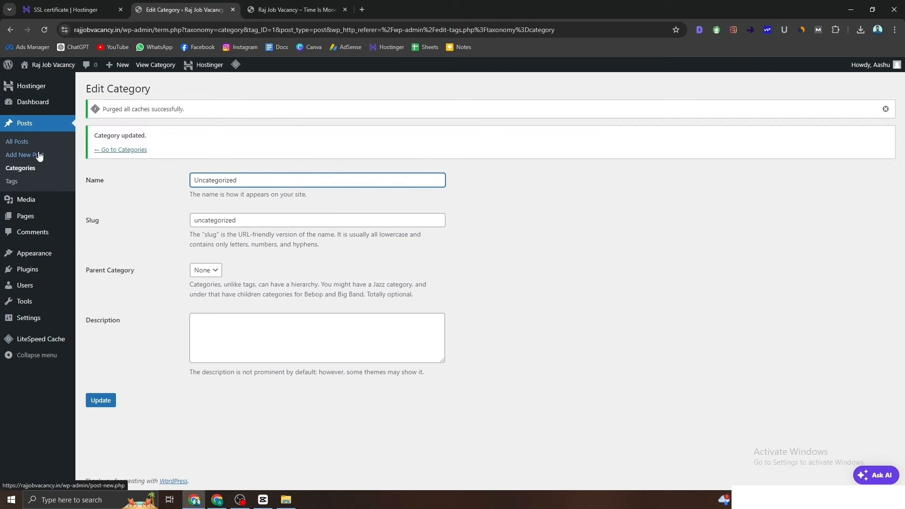
Step: Reopen Uncategorized, enter name Job and slug job again, and update it
left_click(36, 169)
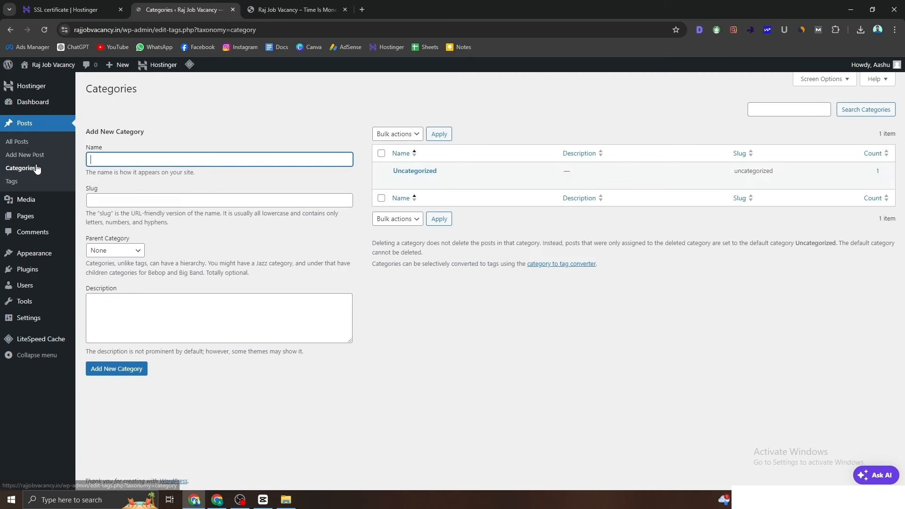
left_click(401, 182)
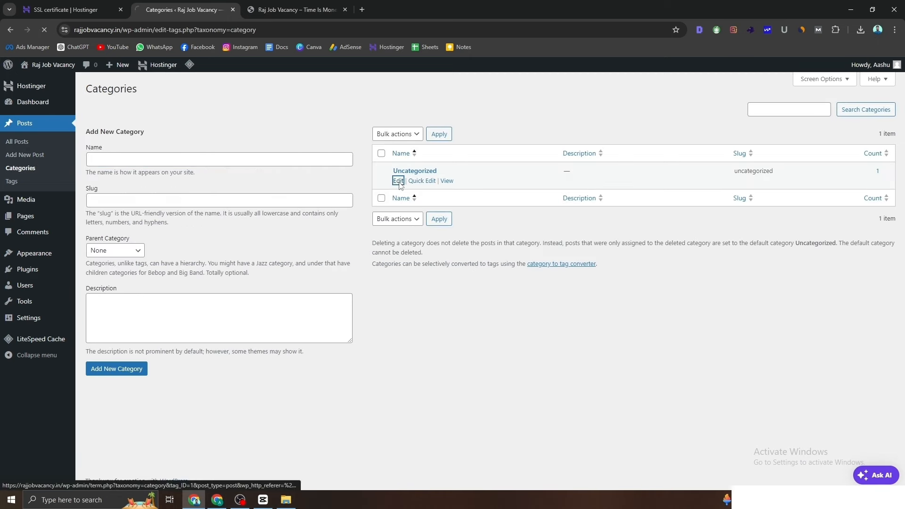
left_click_drag(250, 115, 188, 119)
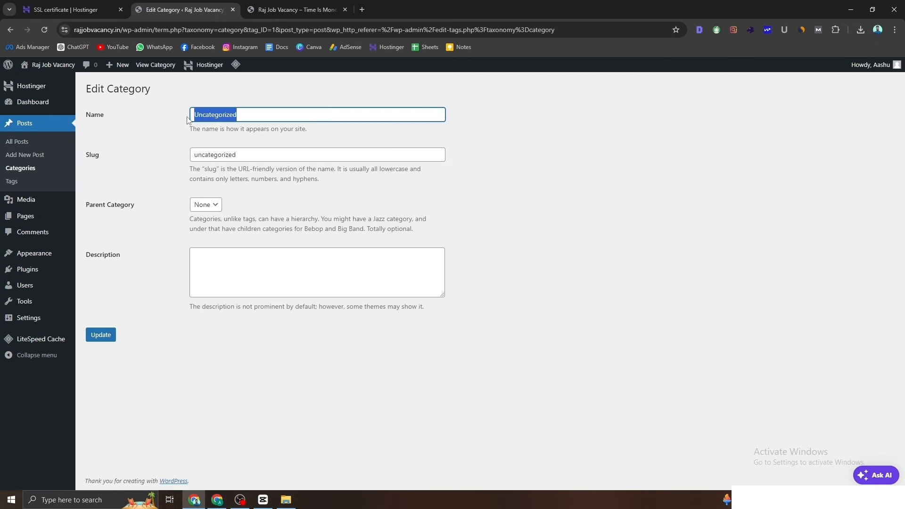
type("Job")
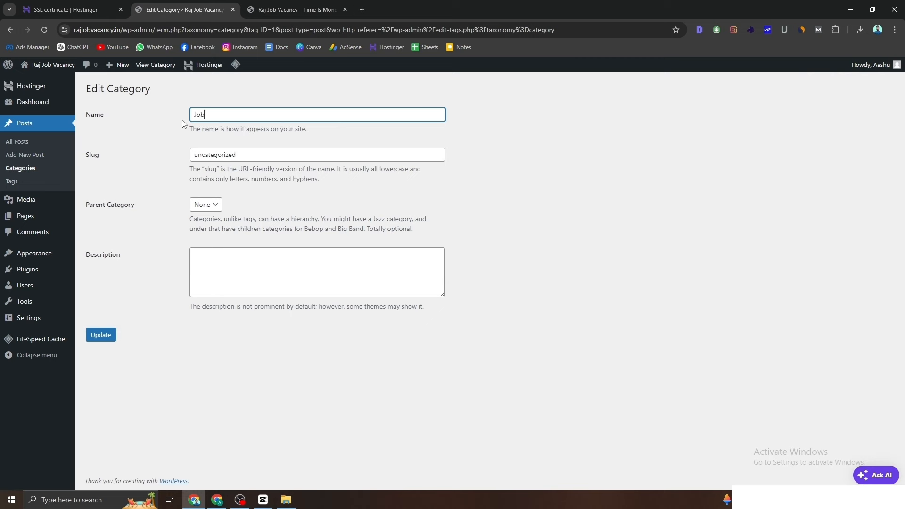
left_click_drag(255, 155, 142, 151)
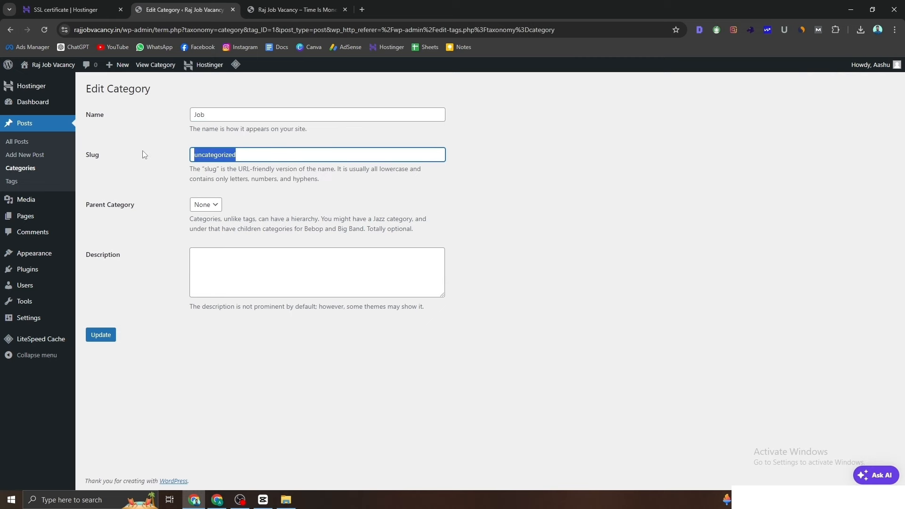
type("job")
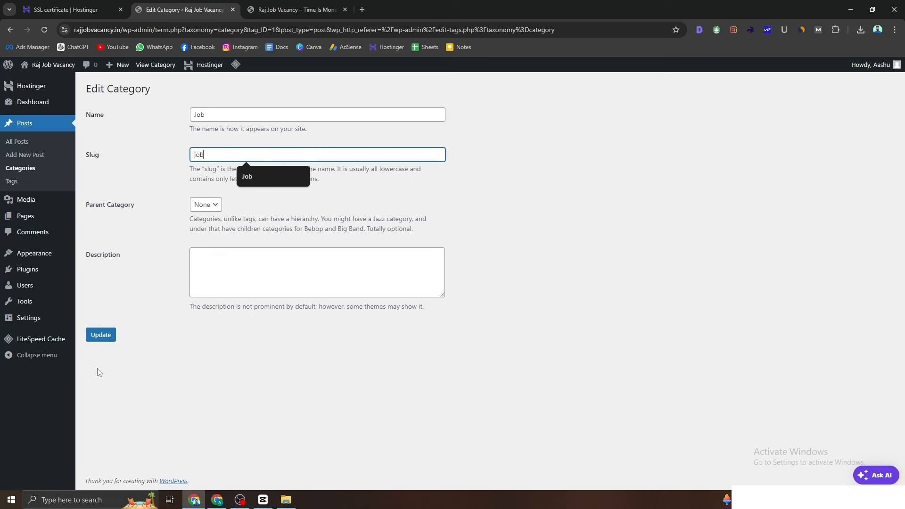
left_click(101, 336)
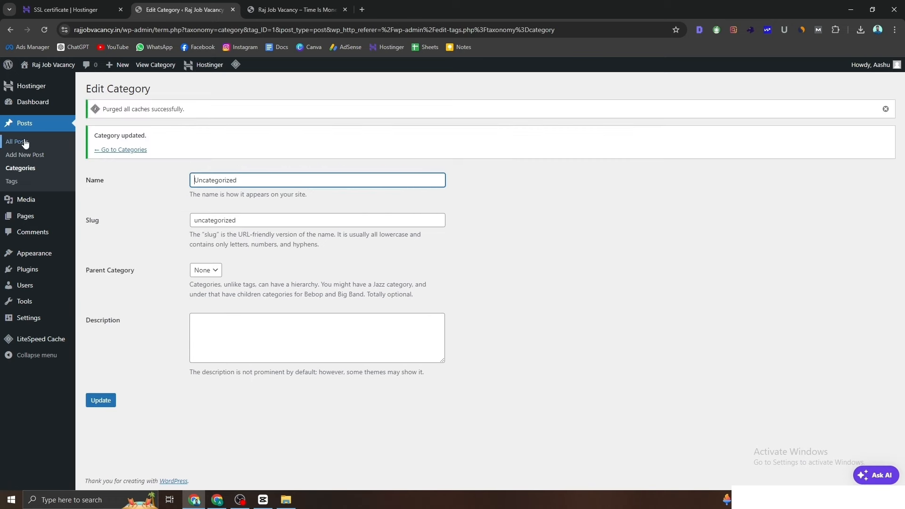
Step: Add the Job and News categories, using each name as its slug
left_click(29, 165)
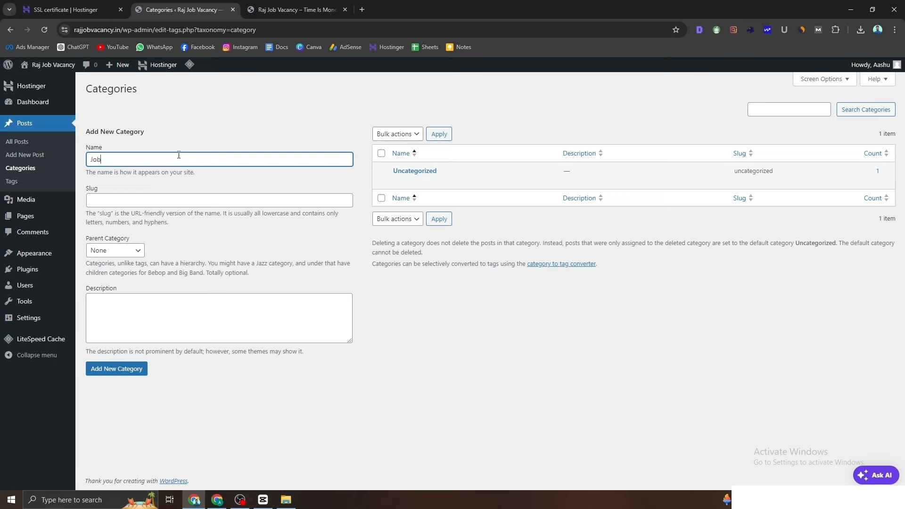
left_click_drag(137, 159, 80, 163)
left_click(116, 200)
type("Job")
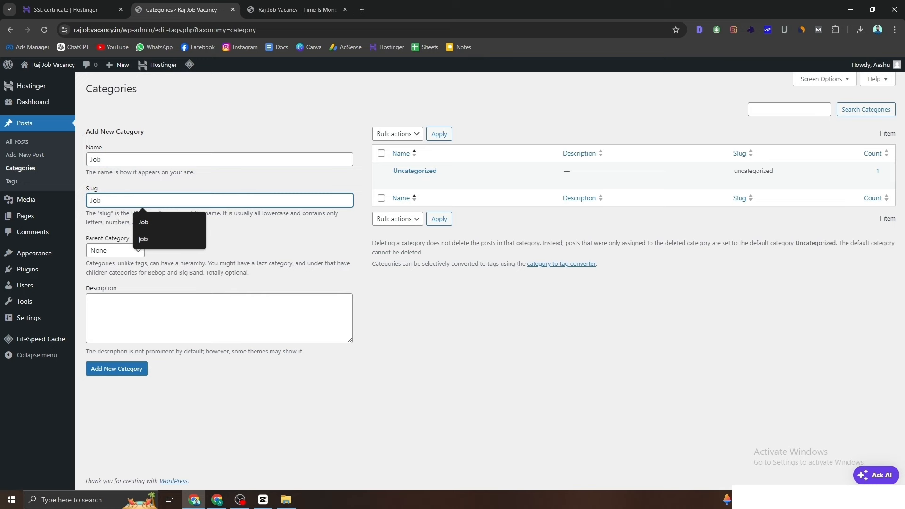
left_click(114, 369)
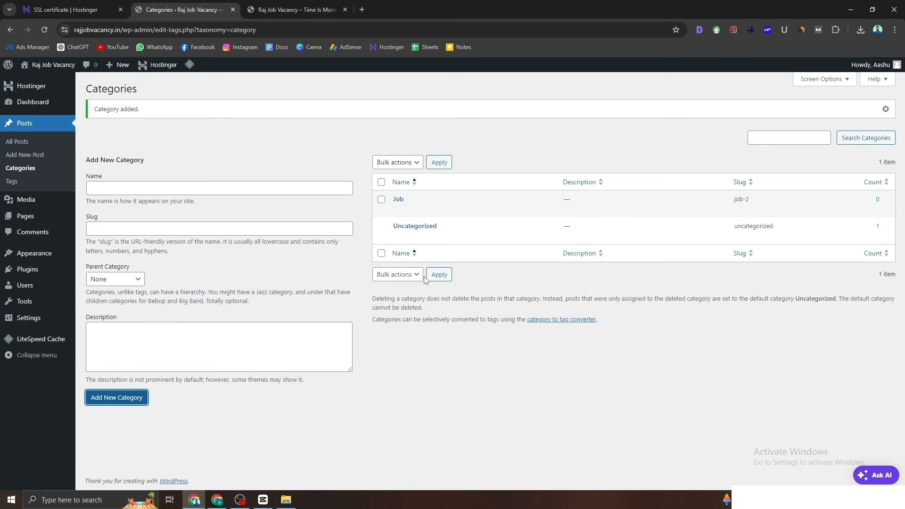
left_click(44, 30)
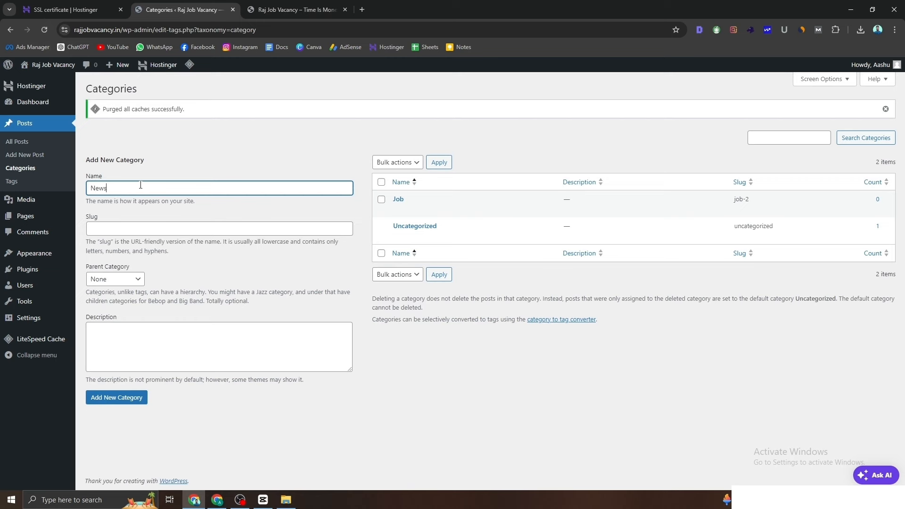
left_click_drag(141, 185, 81, 187)
key("ctrl+c")
left_click(95, 230)
key("ctrl+v")
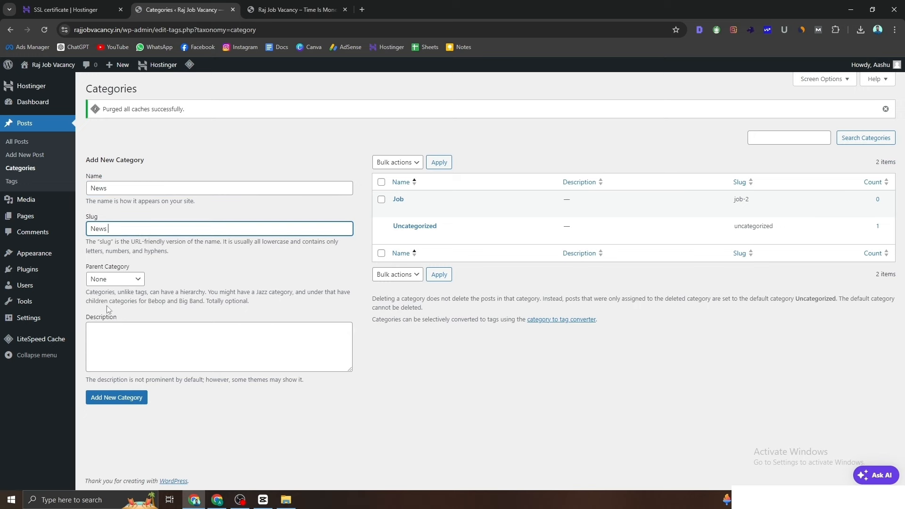
left_click(118, 401)
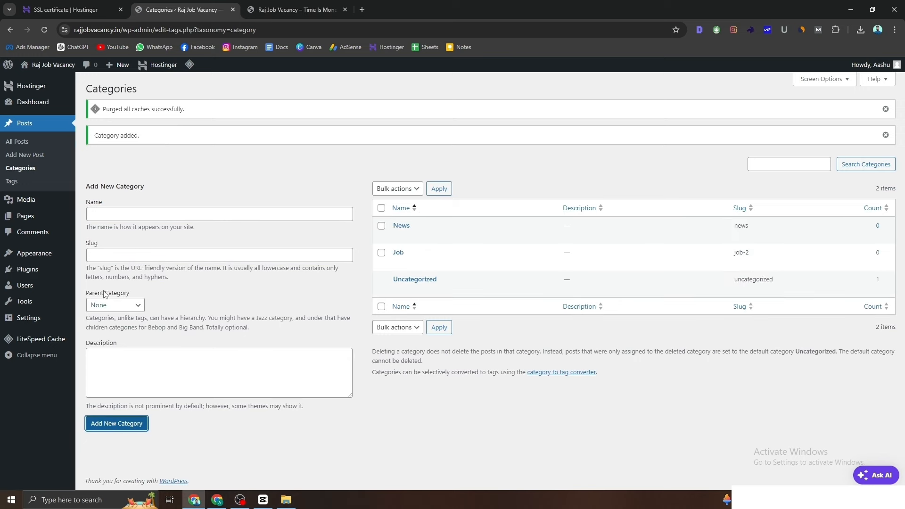
Step: Add the Business and Money categories, pasting each name in as its slug
left_click(215, 213)
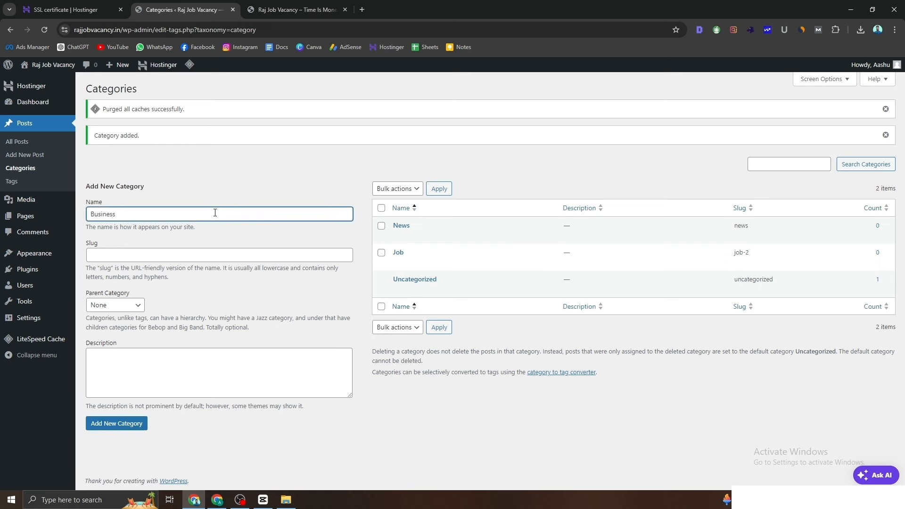
left_click_drag(198, 215, 89, 212)
left_click(113, 254)
key("ctrl+v")
left_click(129, 423)
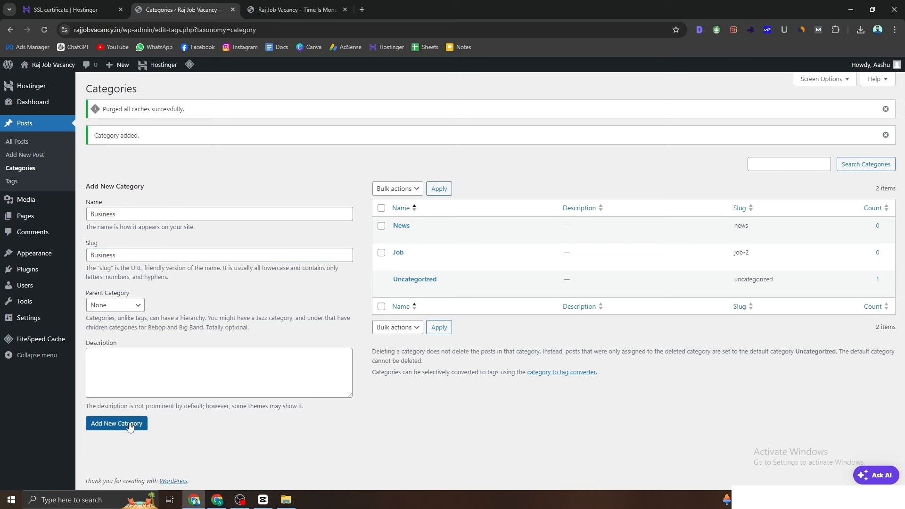
left_click(132, 212)
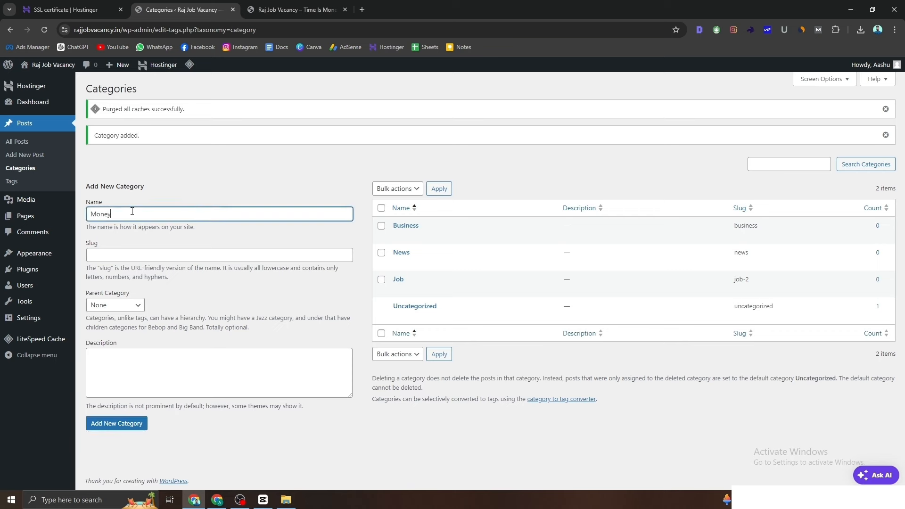
double_click(131, 213)
left_click(120, 260)
key("ctrl+v")
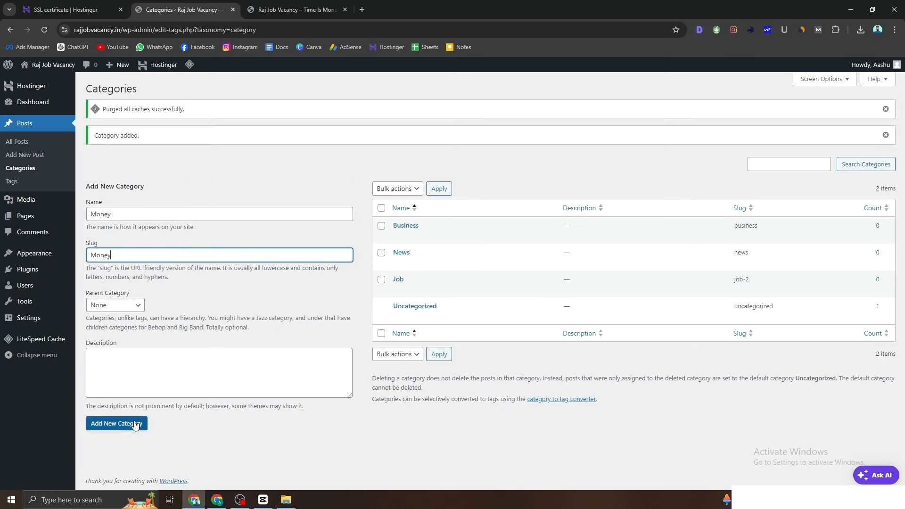
left_click(135, 424)
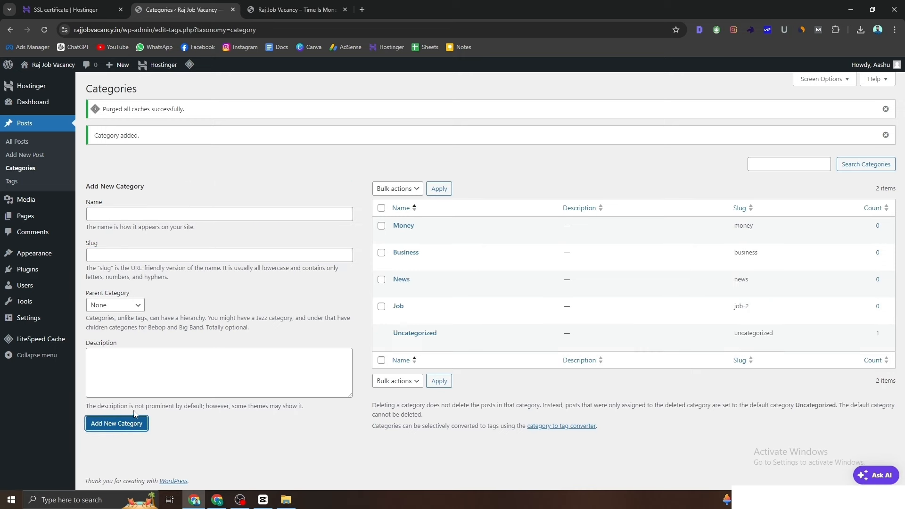
Step: Add the Exam category with the slug exa
left_click(132, 214)
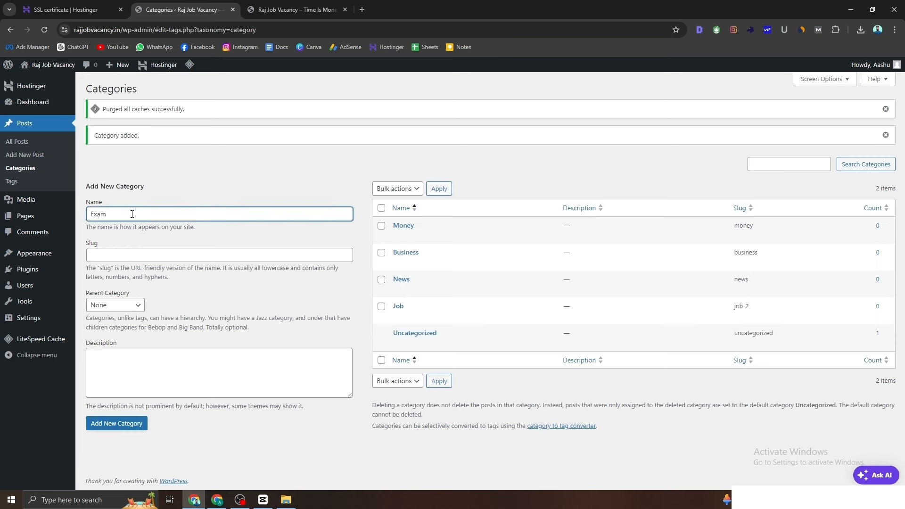
left_click(127, 251)
type("es")
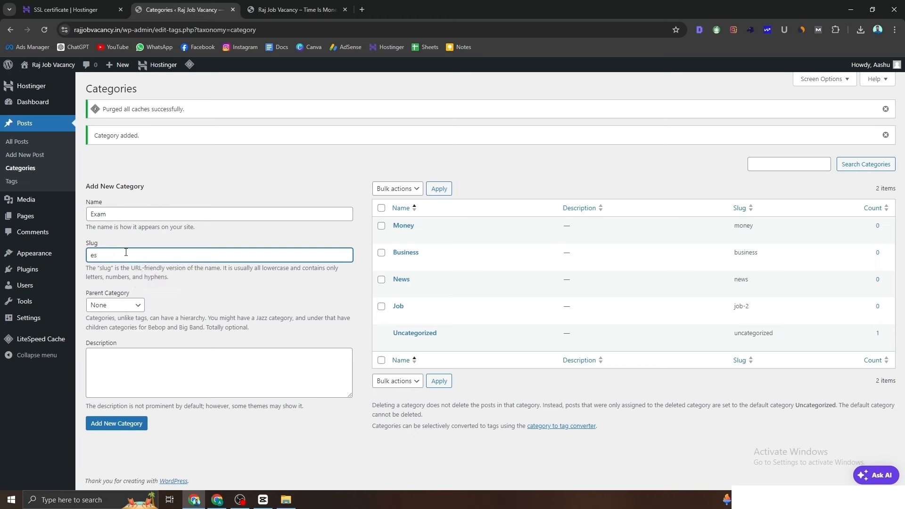
key("BackSpace")
type("xam")
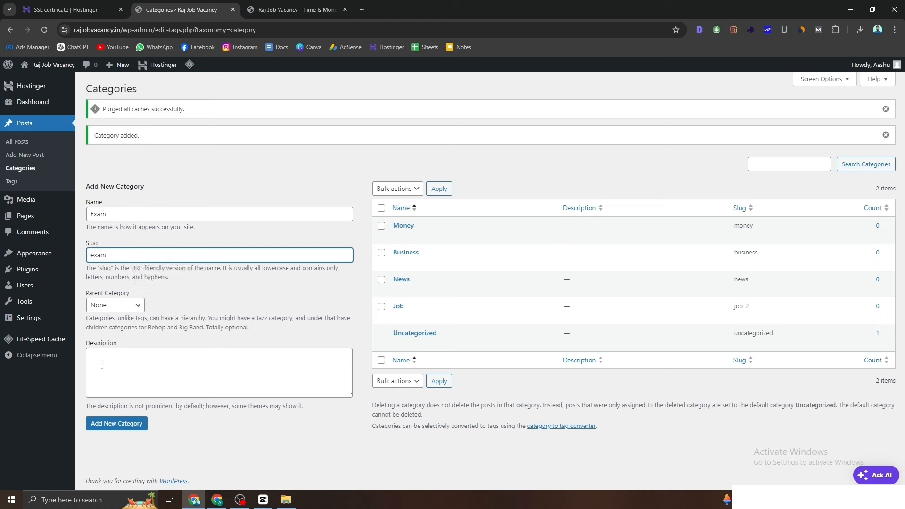
left_click(97, 426)
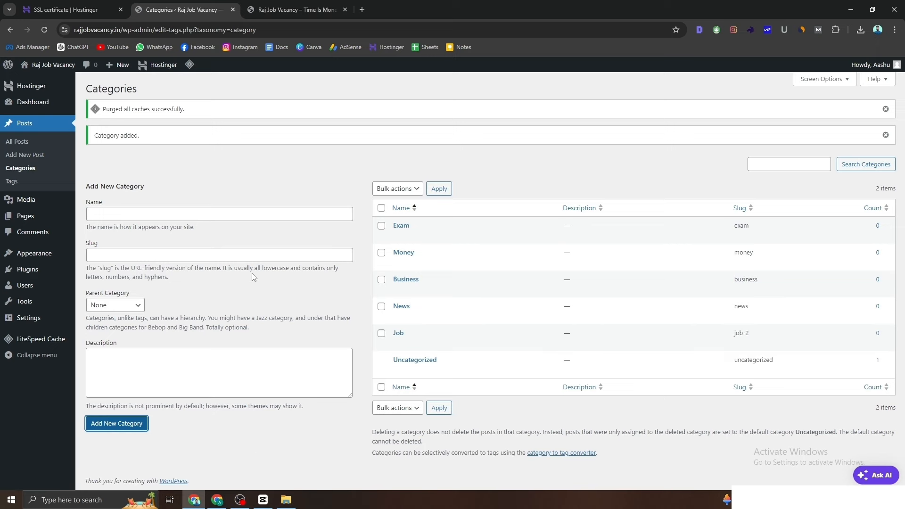
Step: Reload the live site's front page to check it, then return to the categories page
left_click(305, 12)
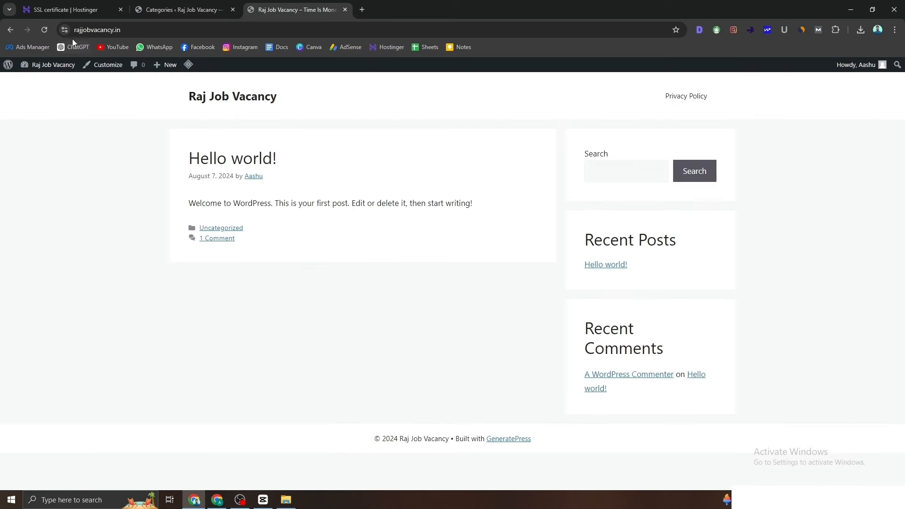
left_click(46, 30)
left_click(199, 14)
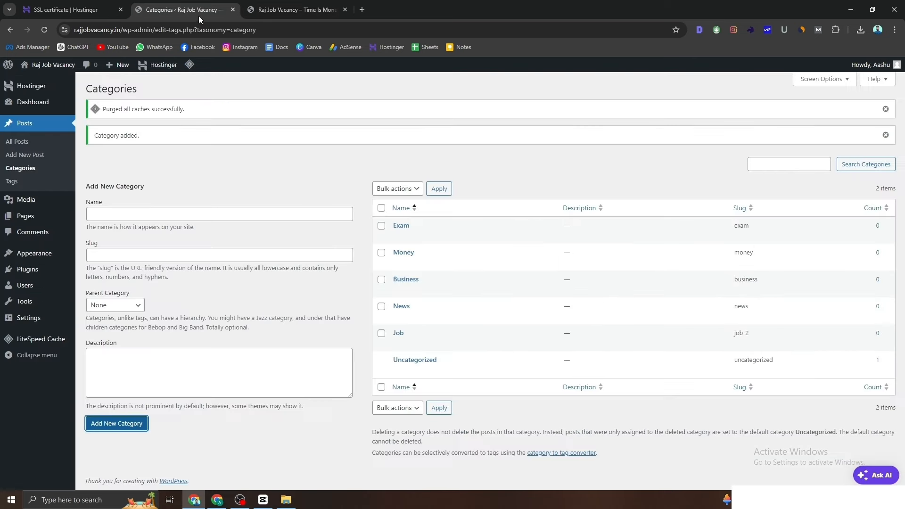
left_click(279, 10)
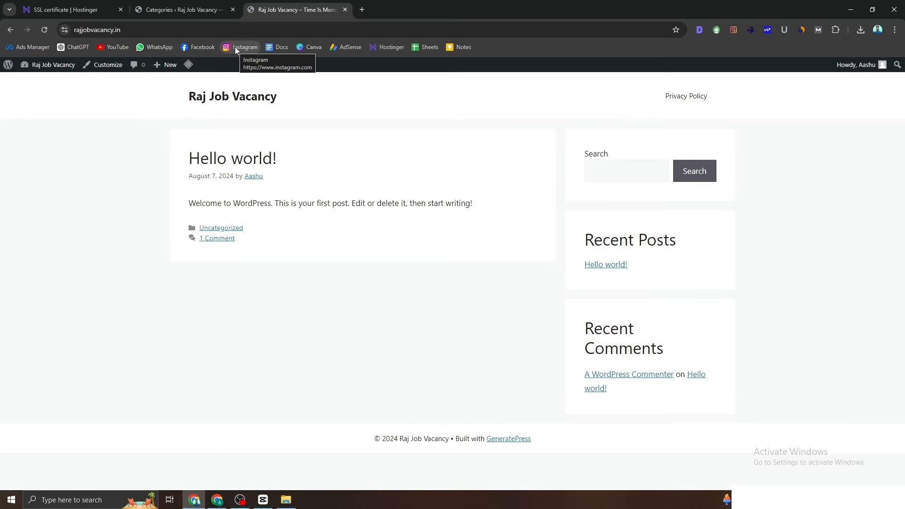
left_click(219, 10)
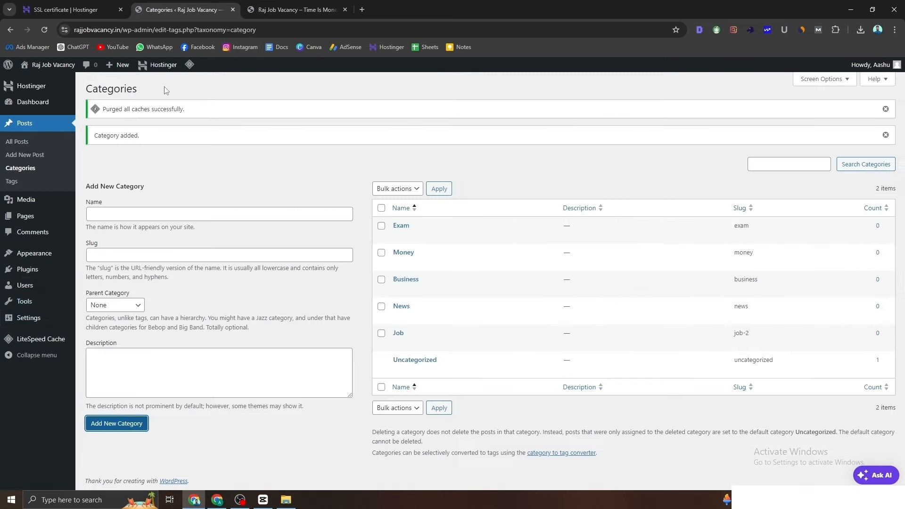
Step: In the Menus editor, collapse Pages and show all categories under View All
mouse_move(52, 259)
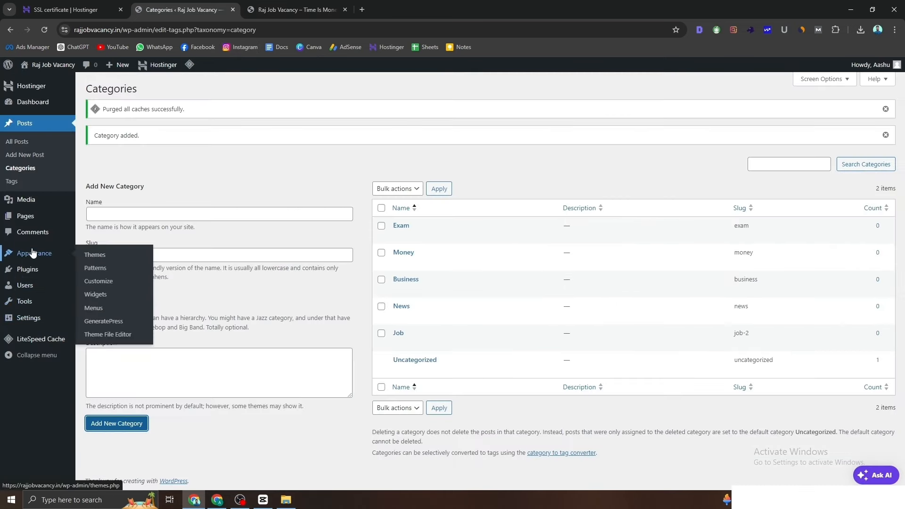
left_click(93, 308)
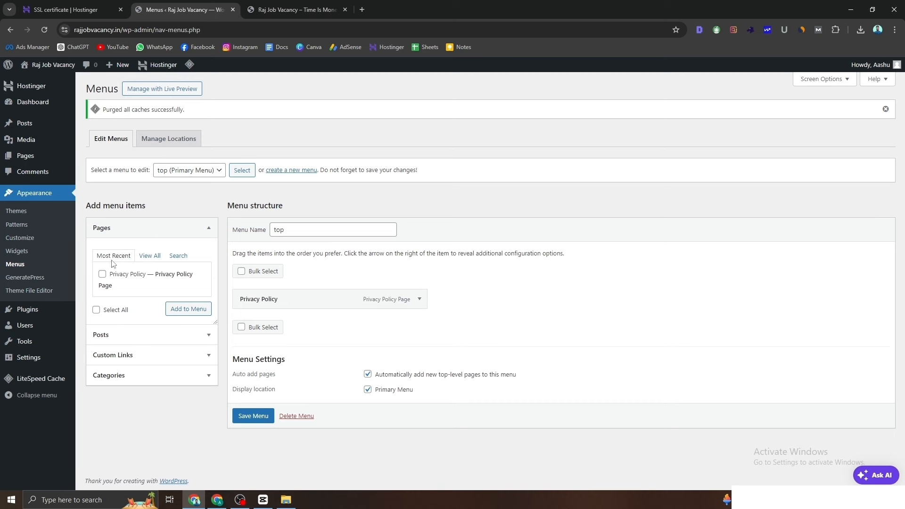
left_click(119, 230)
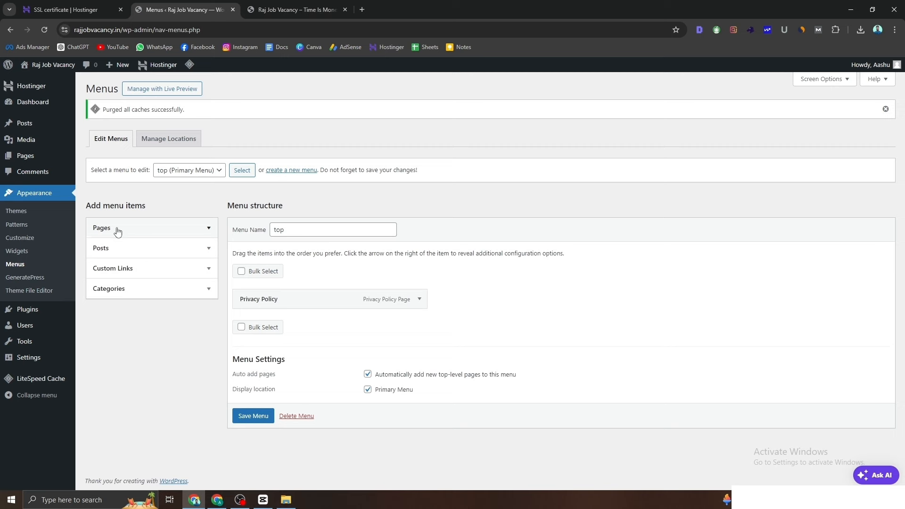
left_click(115, 297)
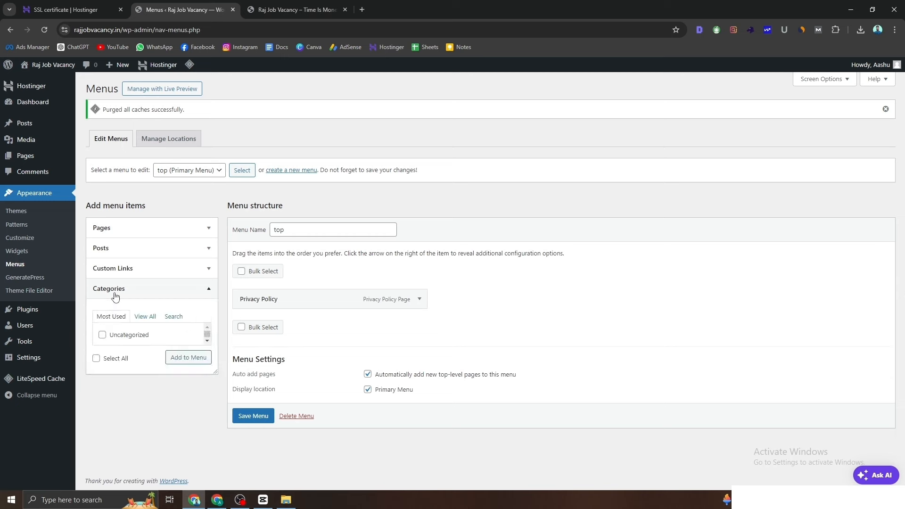
left_click(142, 318)
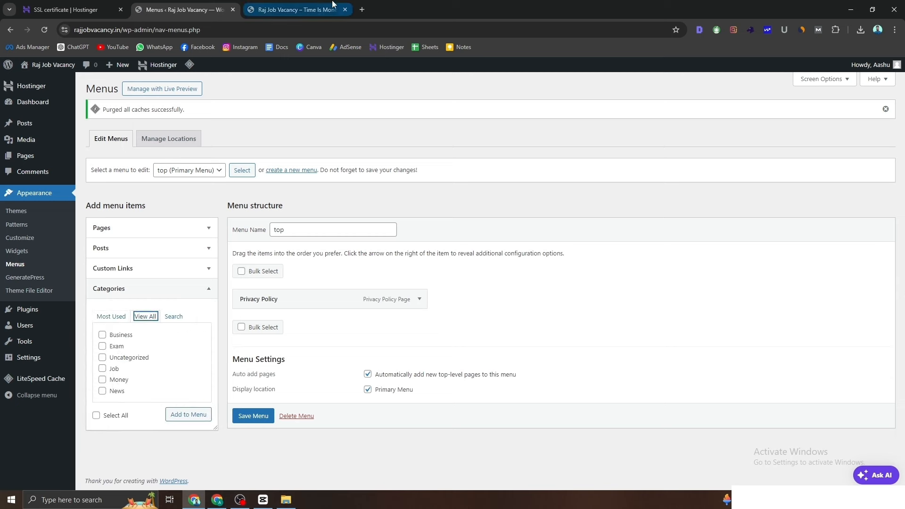
left_click(295, 9)
left_click(183, 9)
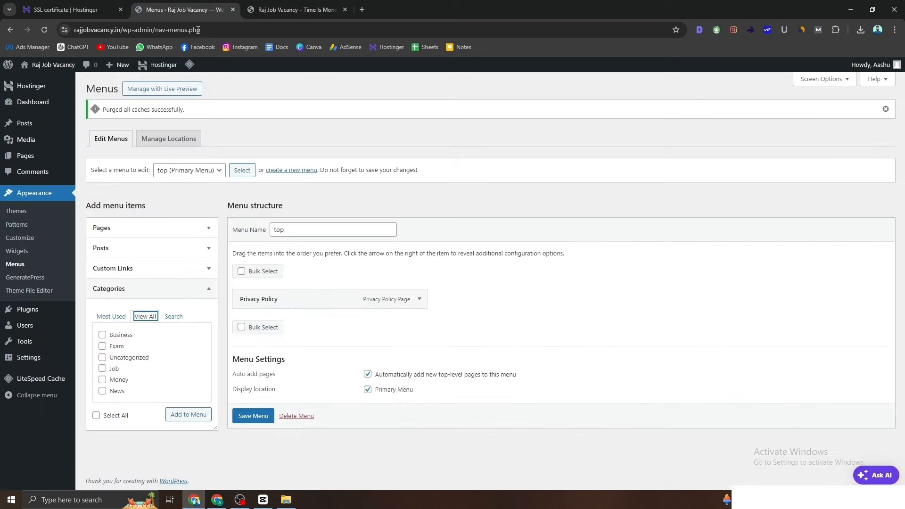
Step: Add the Business, Exam, Uncategorized and News categories to the top menu
left_click(103, 335)
left_click(103, 346)
left_click(102, 357)
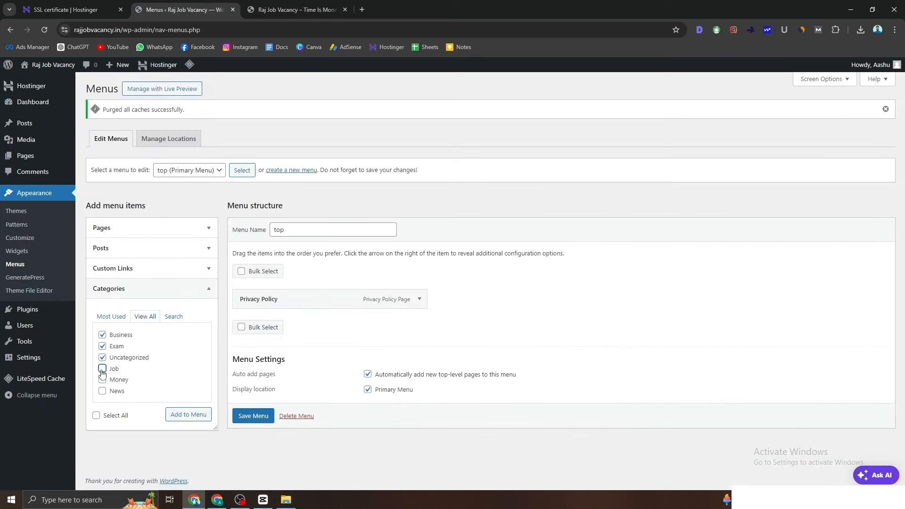
left_click(191, 415)
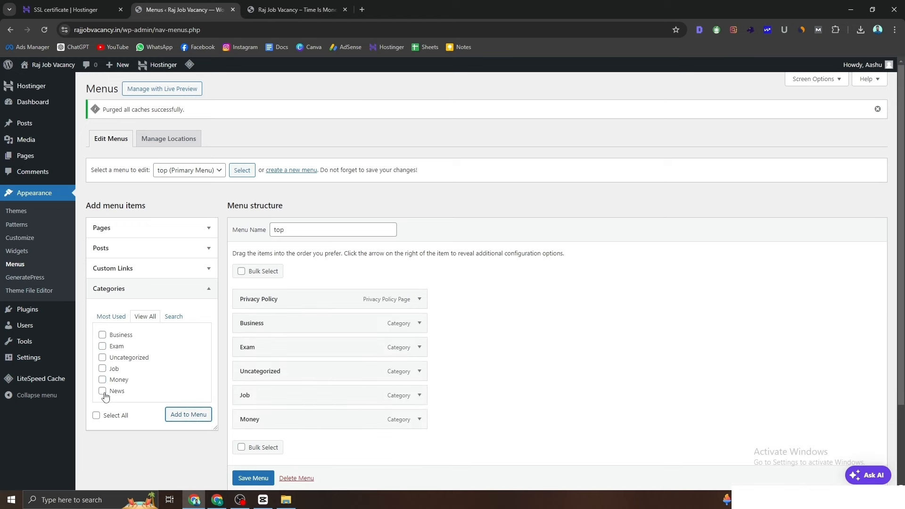
left_click(102, 390)
left_click(175, 416)
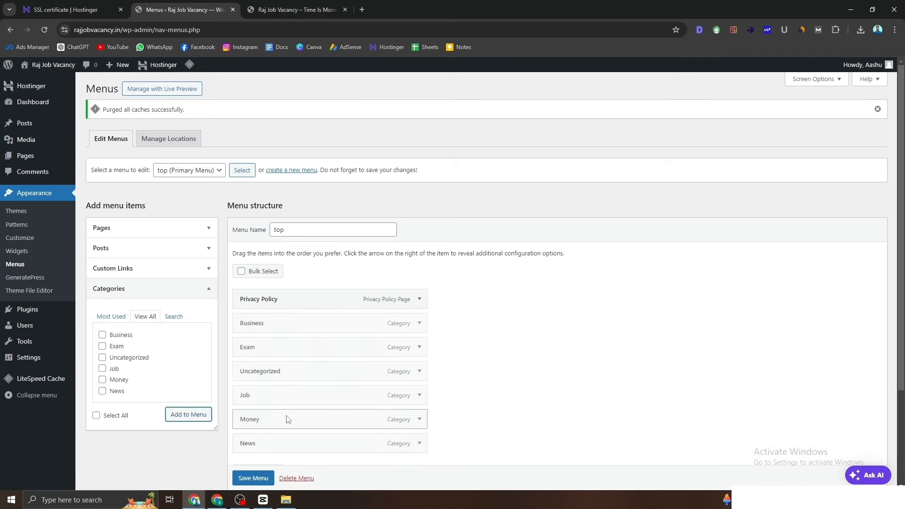
Step: Remove the Uncategorized item from the top menu and save it
scroll(304, 389, "down", 2)
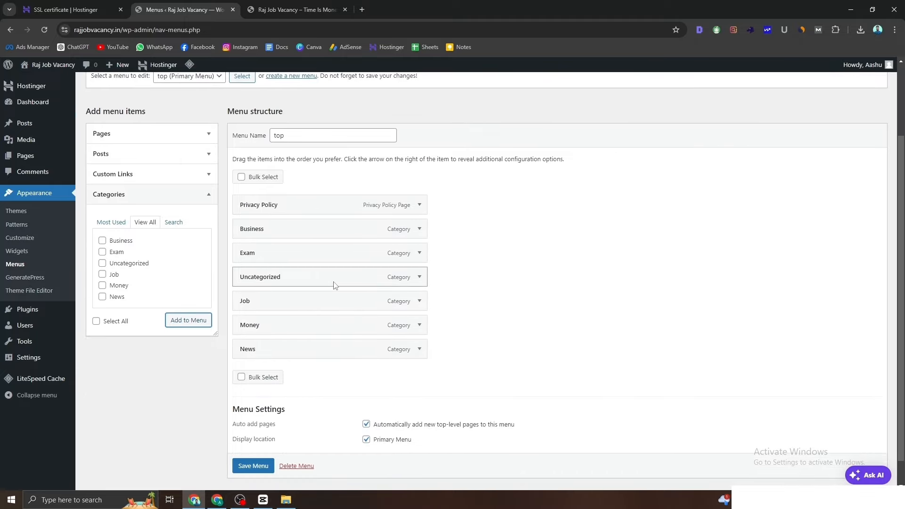
left_click_drag(370, 283, 344, 284)
left_click(419, 254)
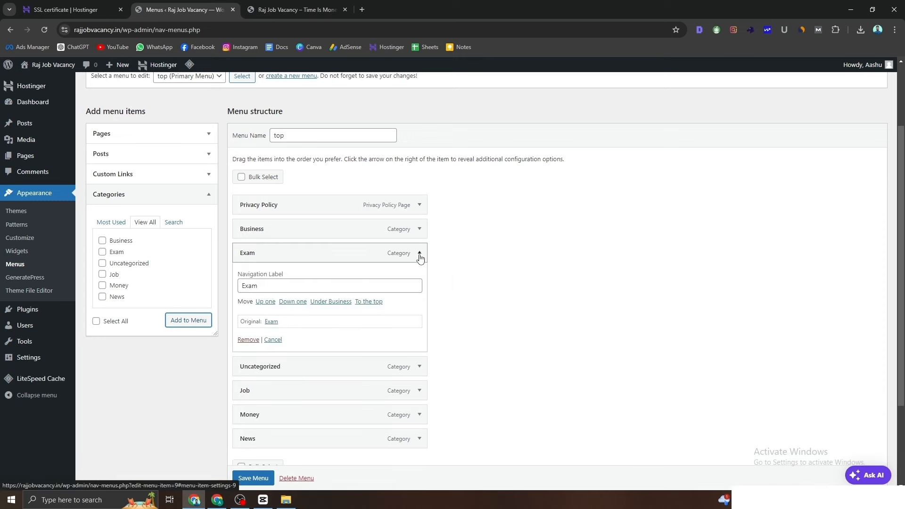
left_click(419, 253)
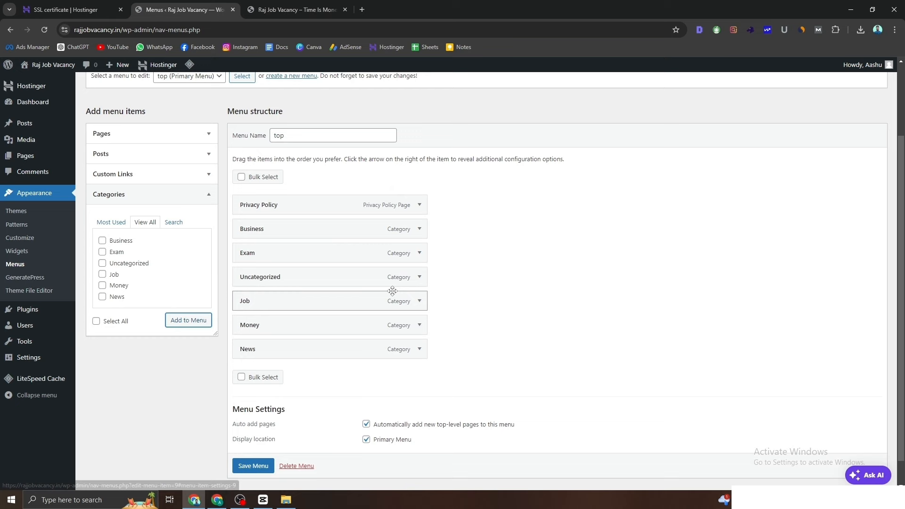
left_click(420, 277)
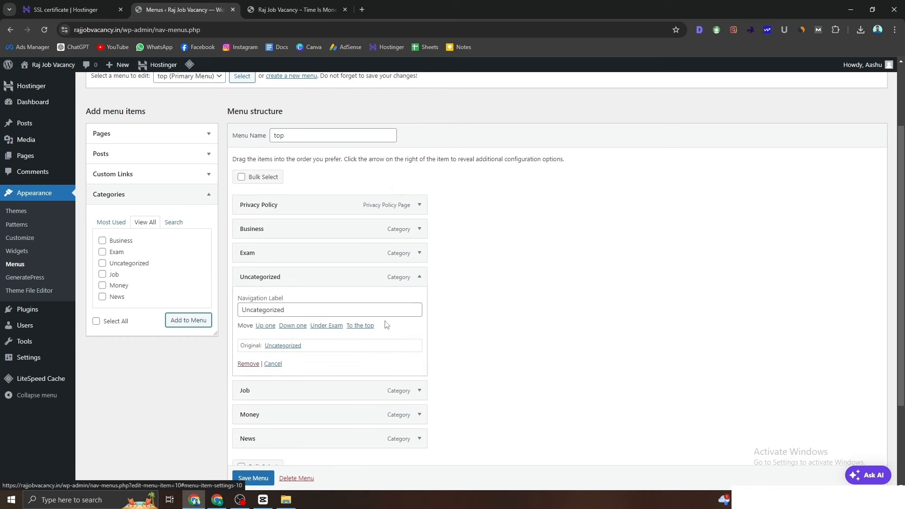
left_click(419, 282)
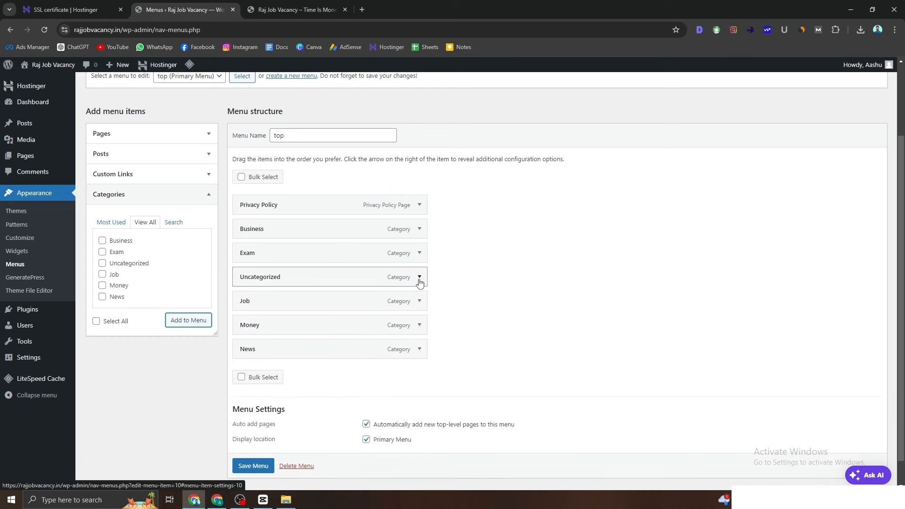
left_click(419, 282)
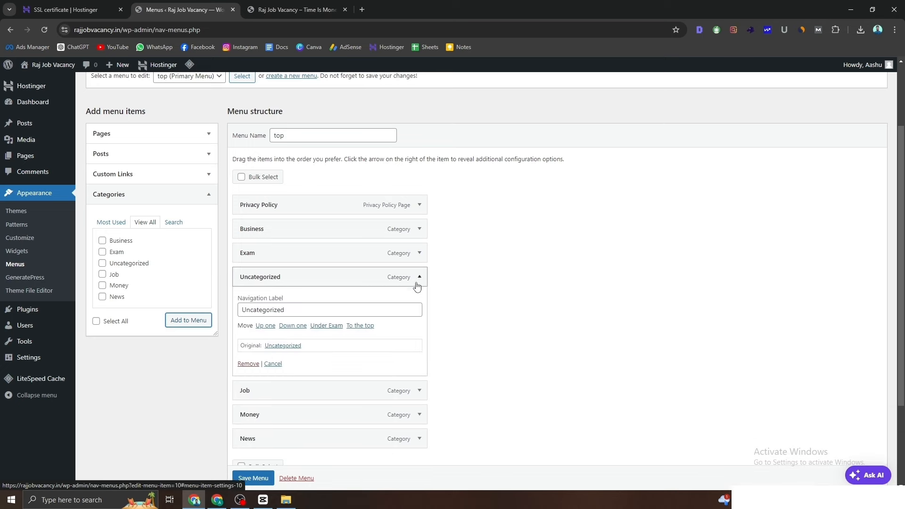
left_click(257, 367)
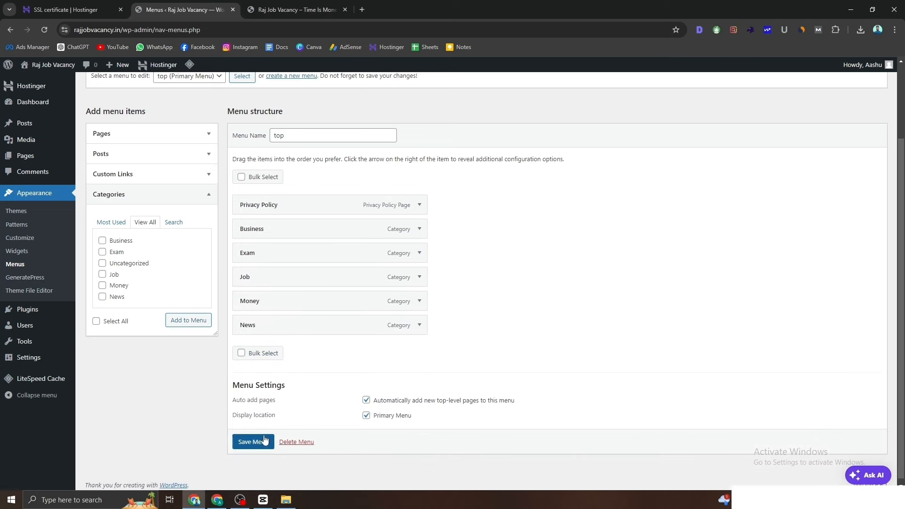
left_click(247, 443)
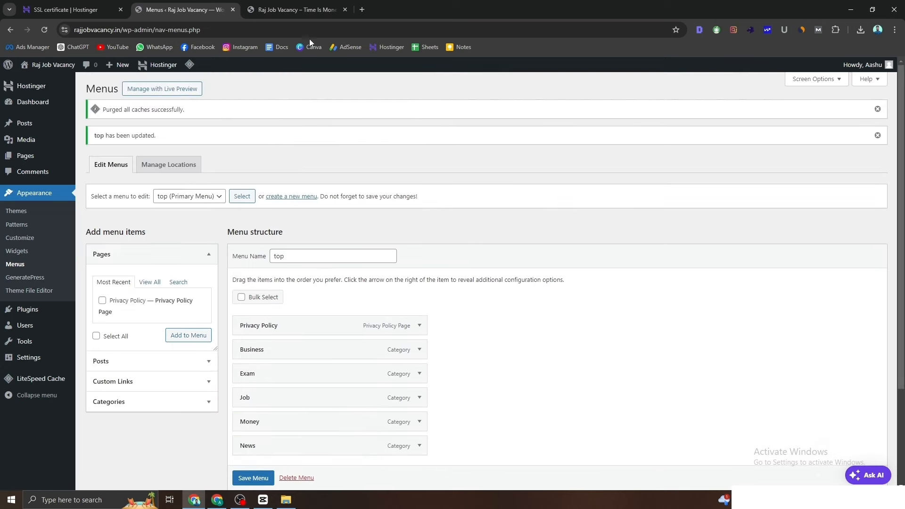
Step: Check the live header lists Privacy Policy, Business, Exam, Job, Money and News
left_click(295, 9)
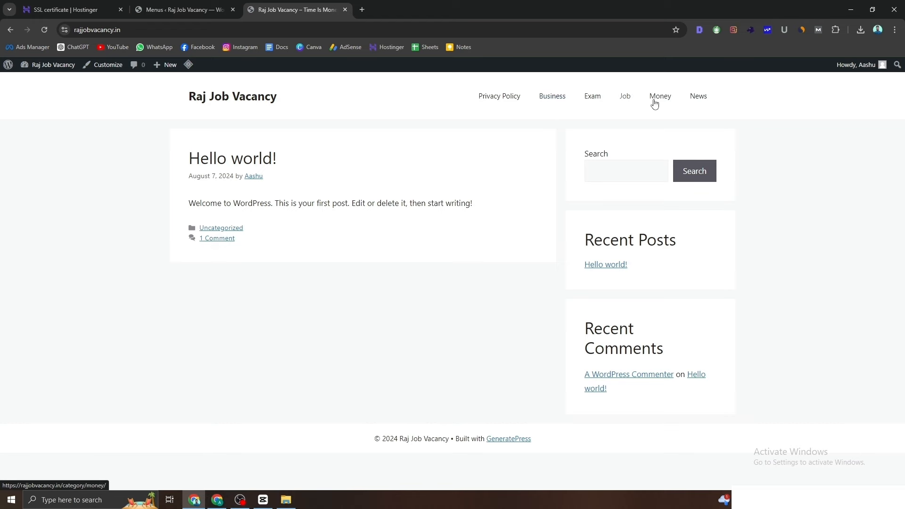
left_click(199, 4)
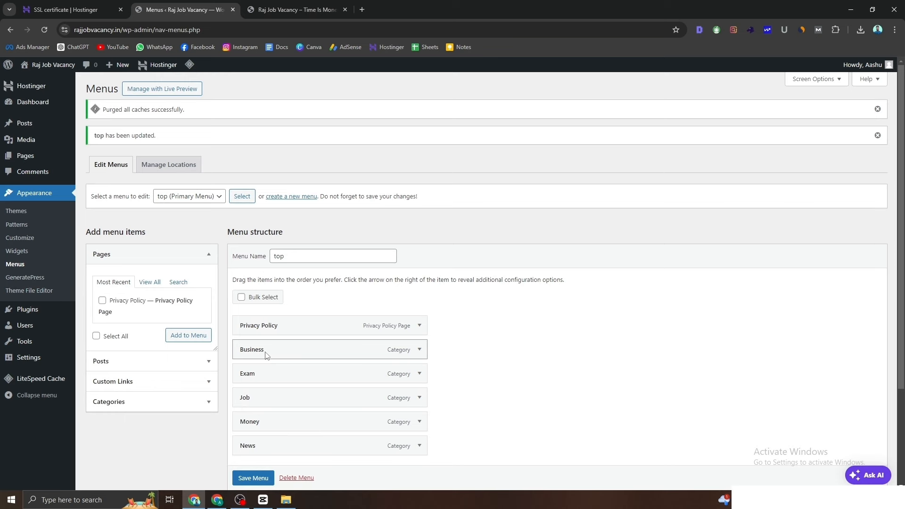
Step: Nest Exam under Business, save the menu, and reload the live site to check the dropdown
left_click_drag(256, 379, 274, 448)
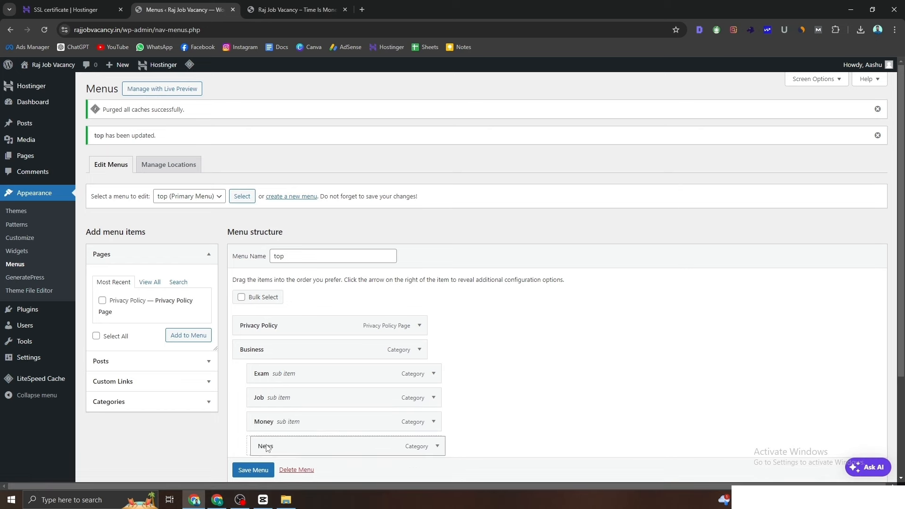
left_click(253, 478)
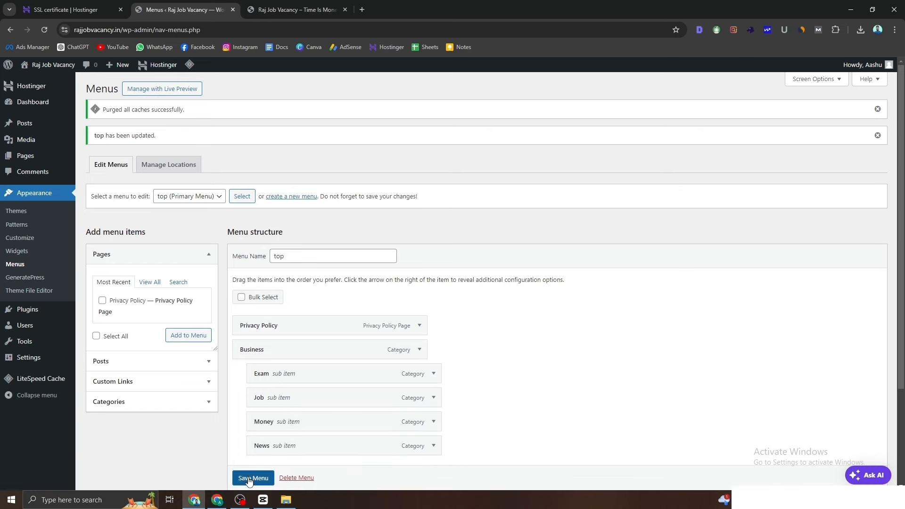
left_click(294, 9)
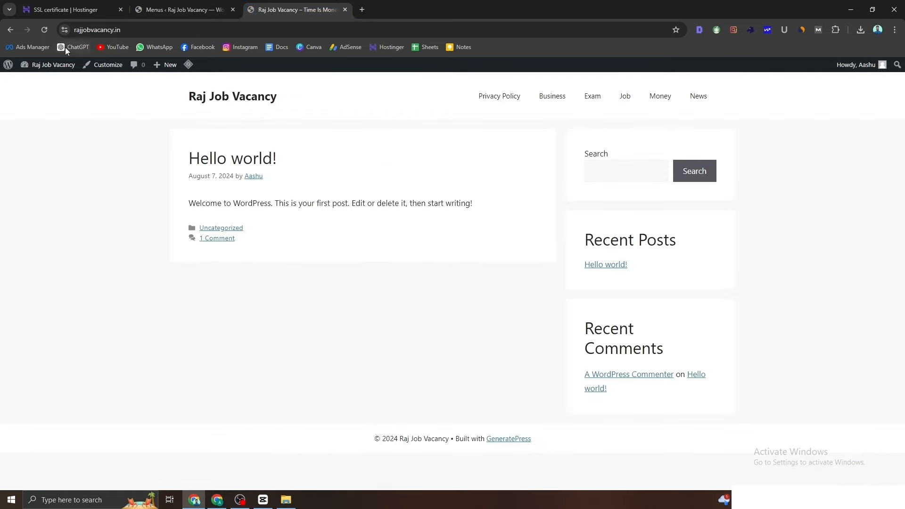
left_click(47, 29)
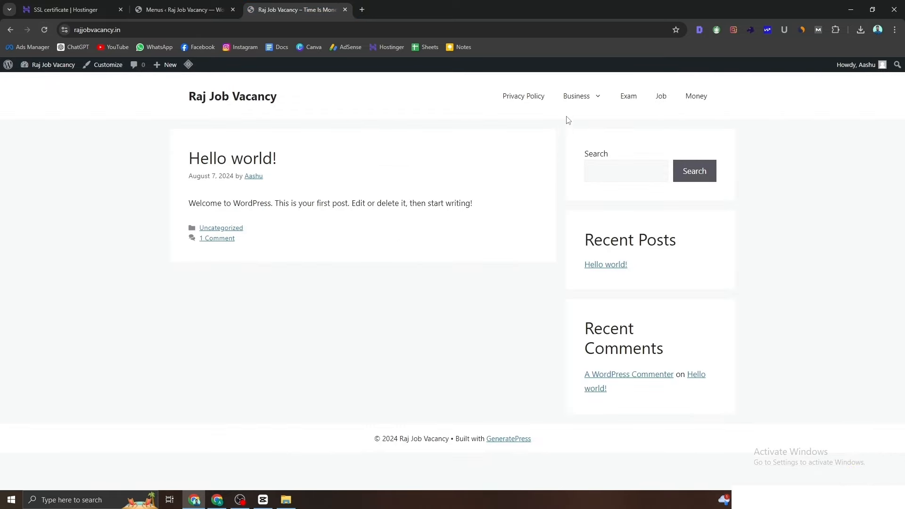
mouse_move(576, 100)
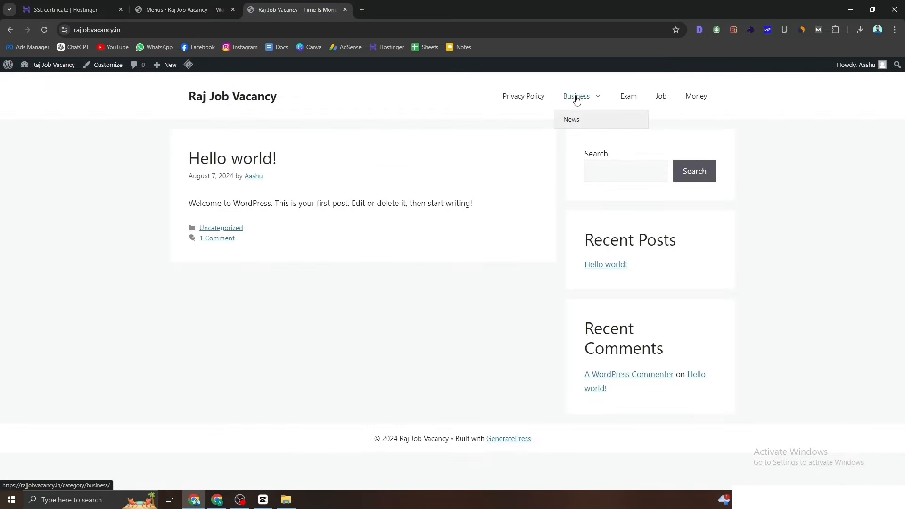
Step: Save the menu again, move another item in Menu structure, and check the live submenu
left_click(215, 10)
scroll(294, 387, "down", 3)
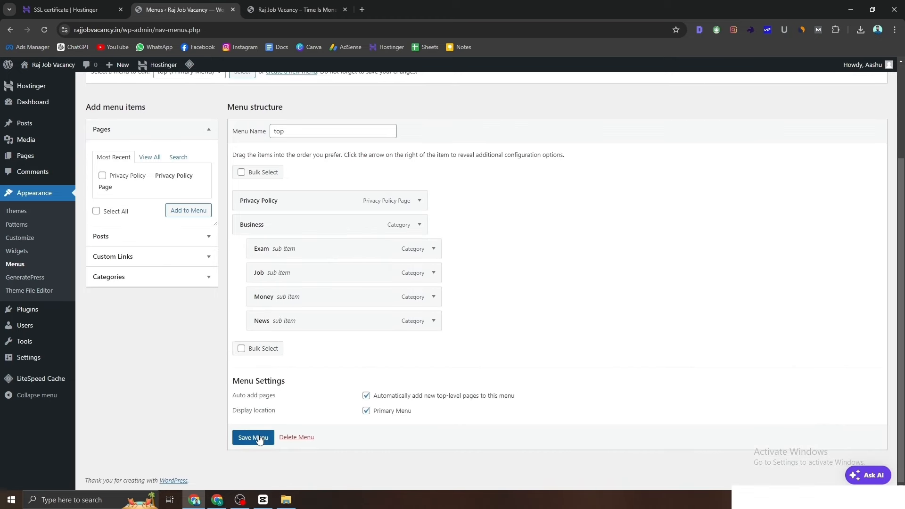
left_click(258, 439)
left_click(262, 10)
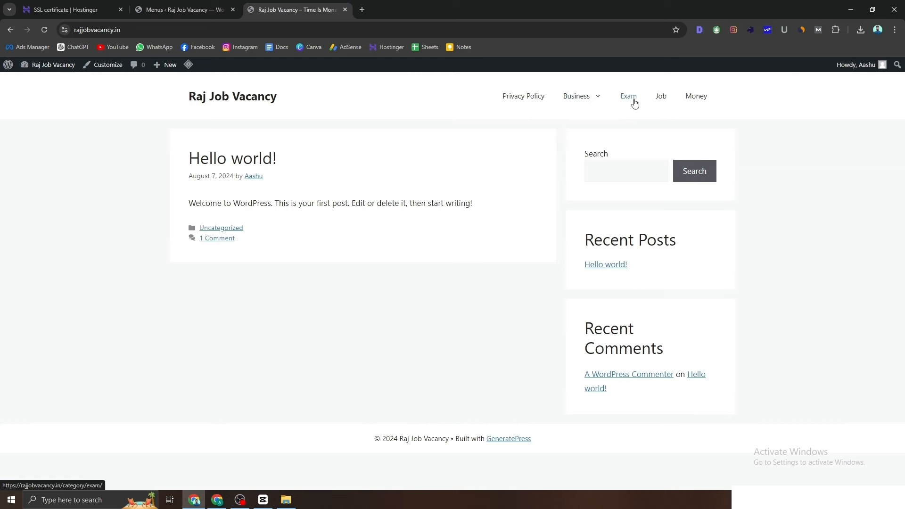
left_click(181, 9)
left_click_drag(291, 374, 257, 417)
scroll(293, 412, "down", 3)
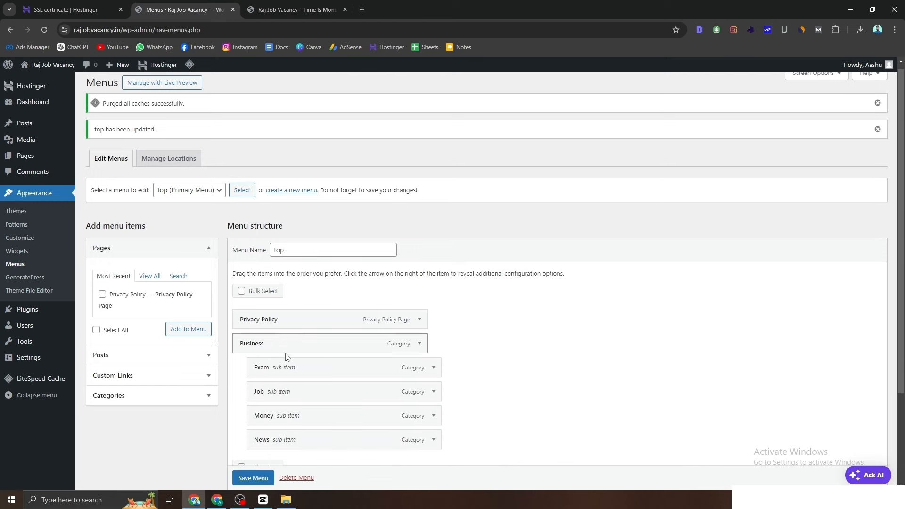
left_click(294, 5)
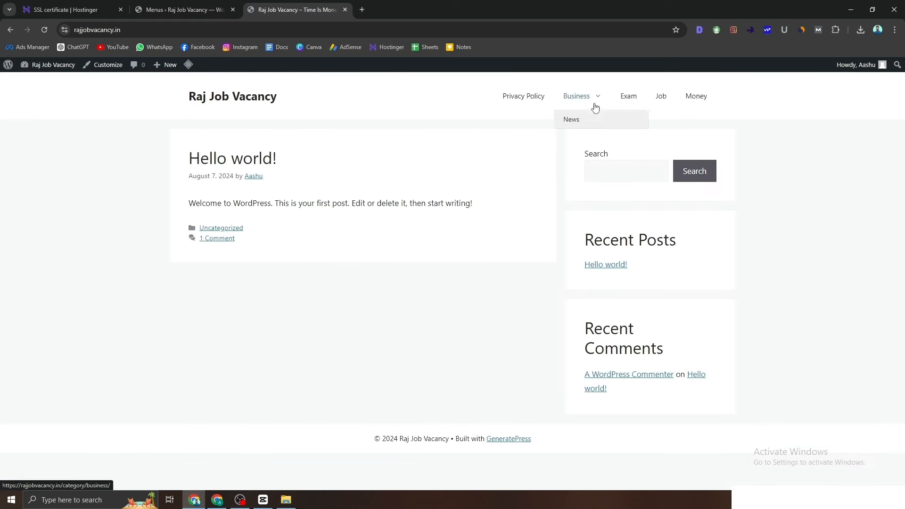
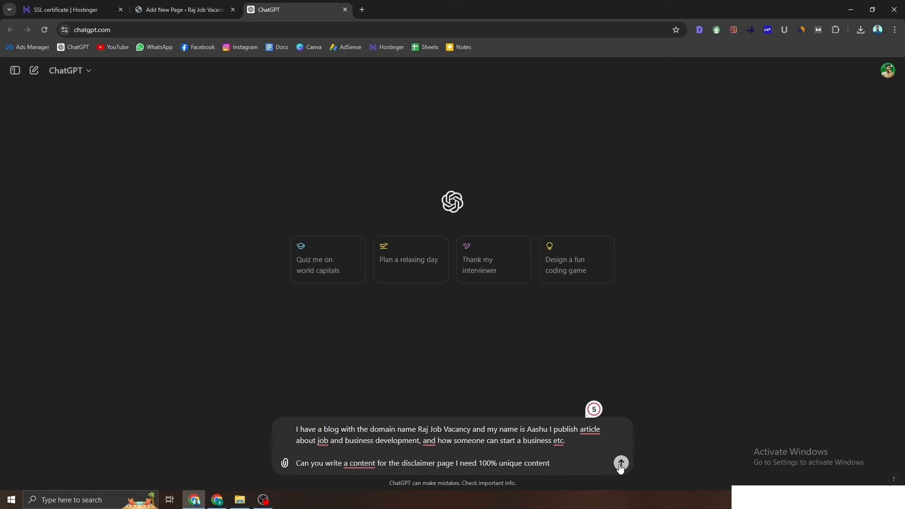
Step: Send the disclaimer request and copy ChatGPT's generated Raj Job Vacancy disclaimer text
left_click(621, 464)
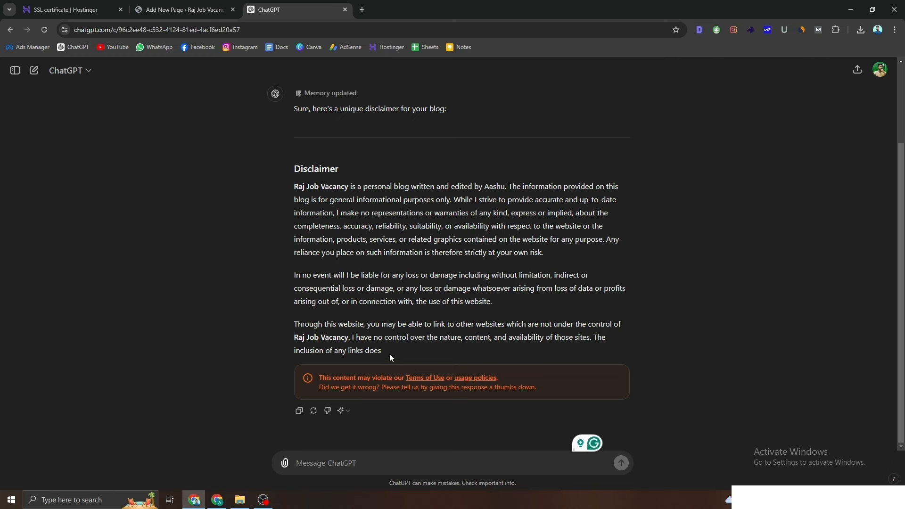
left_click_drag(390, 353, 293, 184)
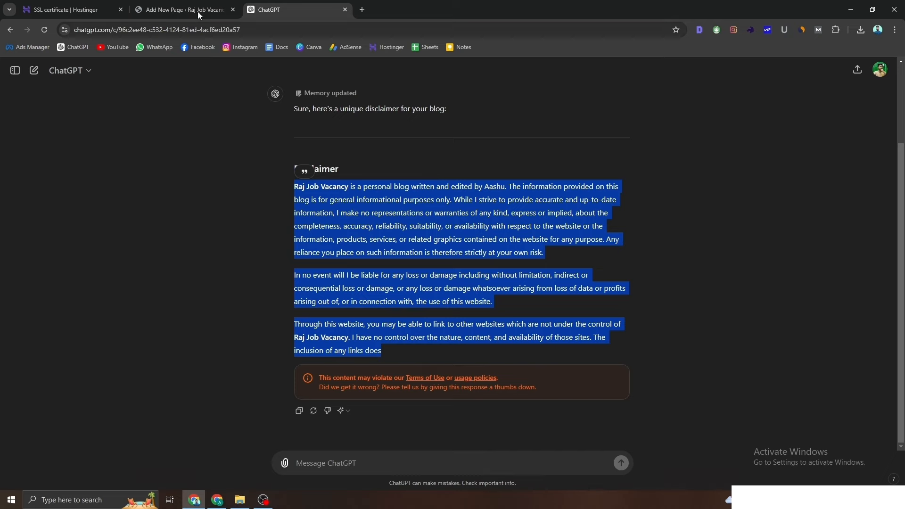
key("ctrl+Page_Up")
Step: Paste the disclaimer into the Disclaimer page, publish it, and open the live page
left_click(264, 172)
key("ctrl+v")
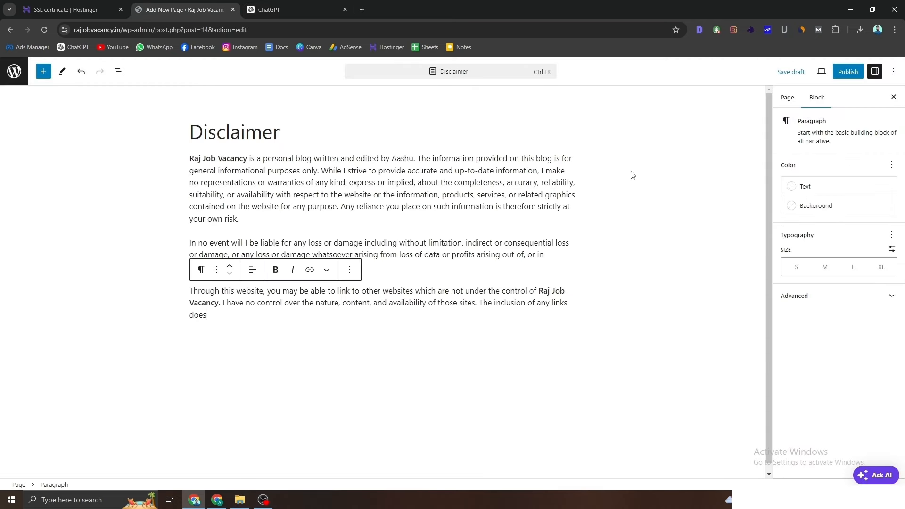
left_click(848, 72)
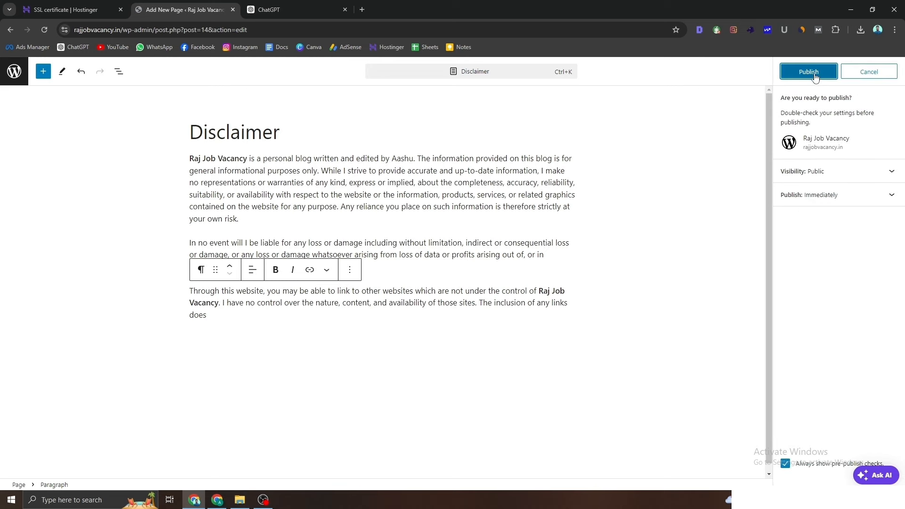
left_click(814, 73)
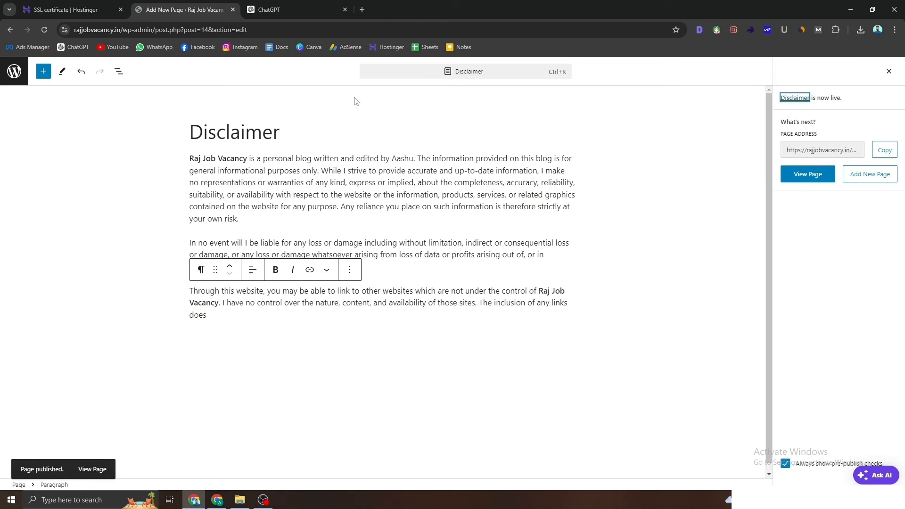
right_click(806, 180)
left_click(711, 185)
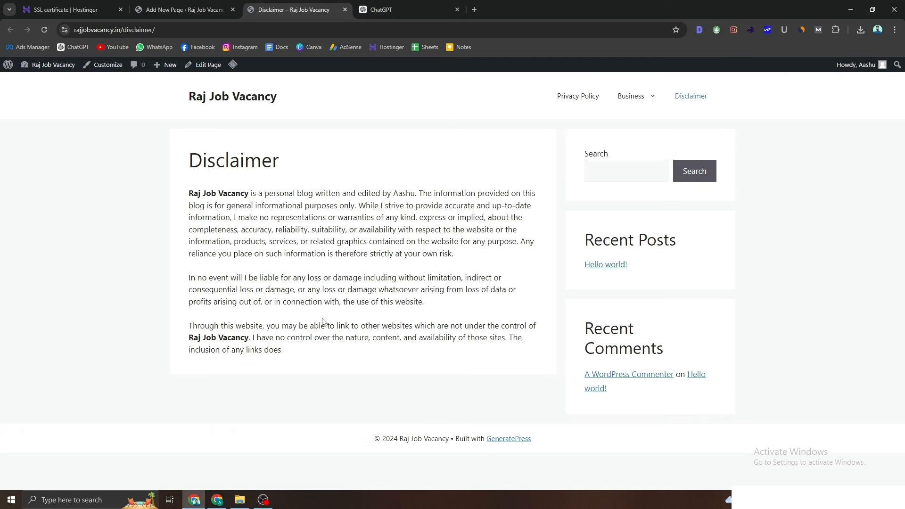
left_click(182, 12)
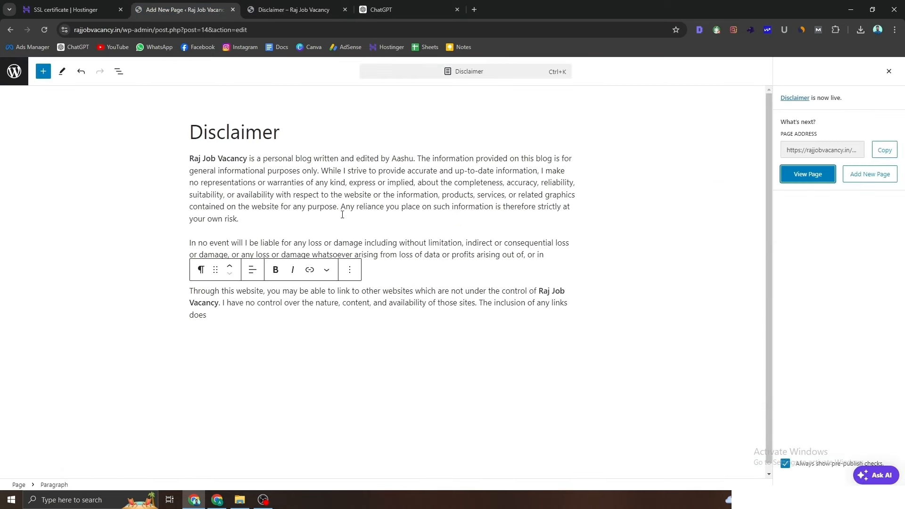
Step: Create a new page draft titled 'Terms And Condition'
left_click(864, 183)
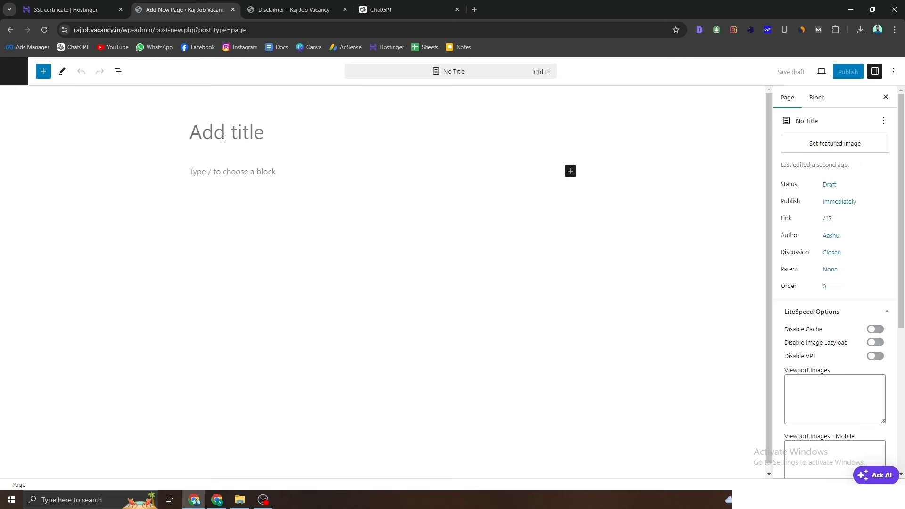
type("Terma")
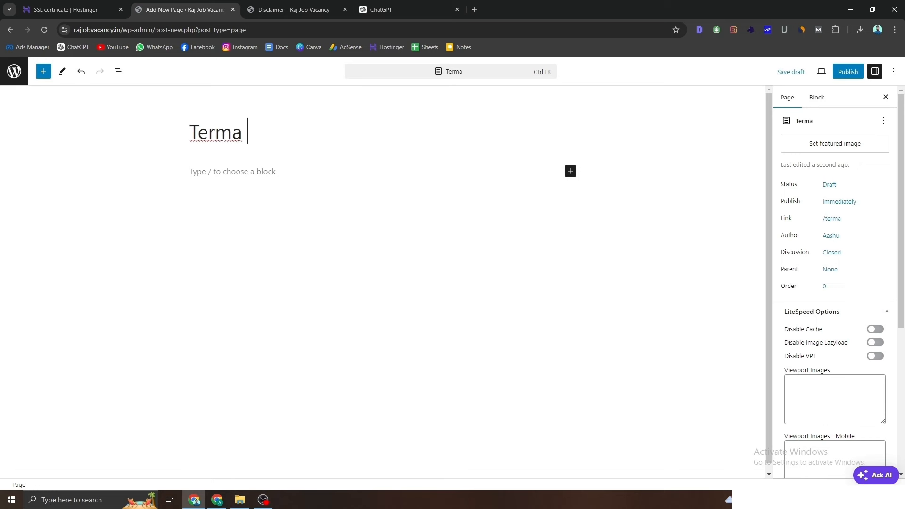
key("BackSpace")
key("BackSpace")
key("BackSpace")
key("BackSpace")
type("r")
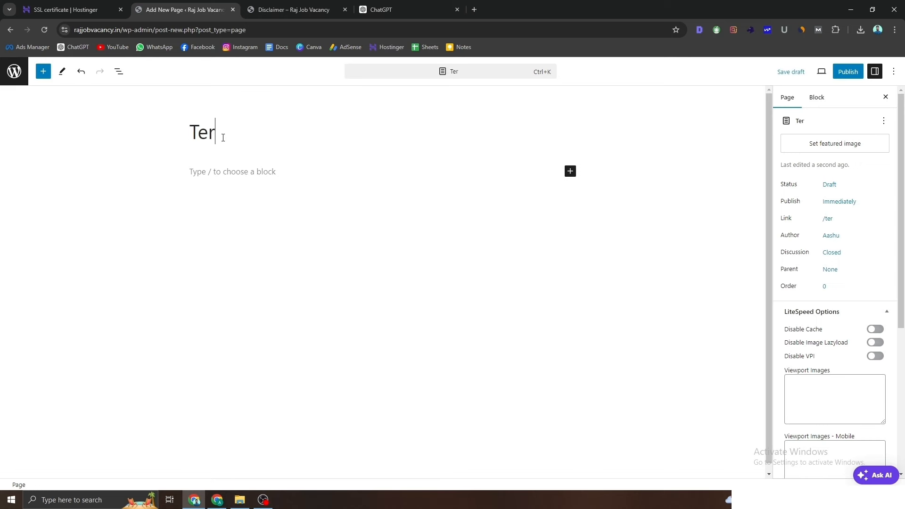
type("ms And Condition")
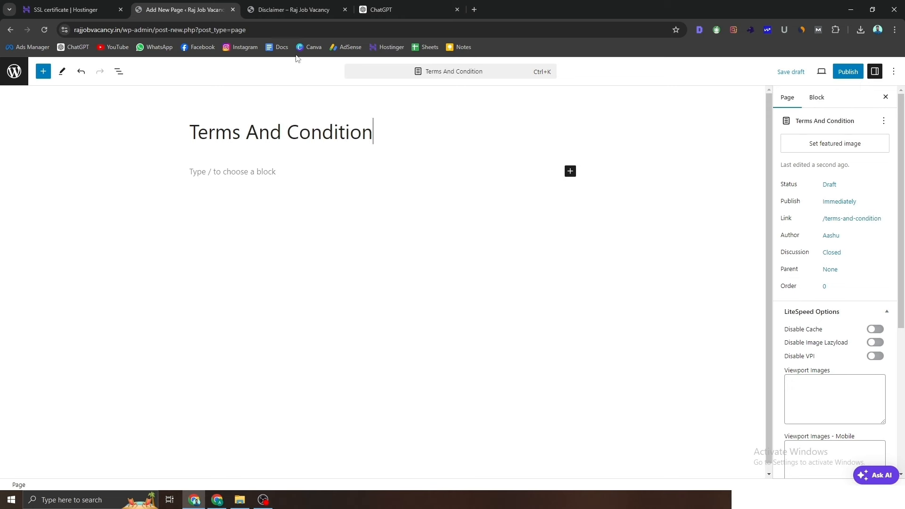
mouse_move(385, 133)
left_mouse_down()
mouse_move(188, 137)
mouse_move(376, 136)
left_mouse_up()
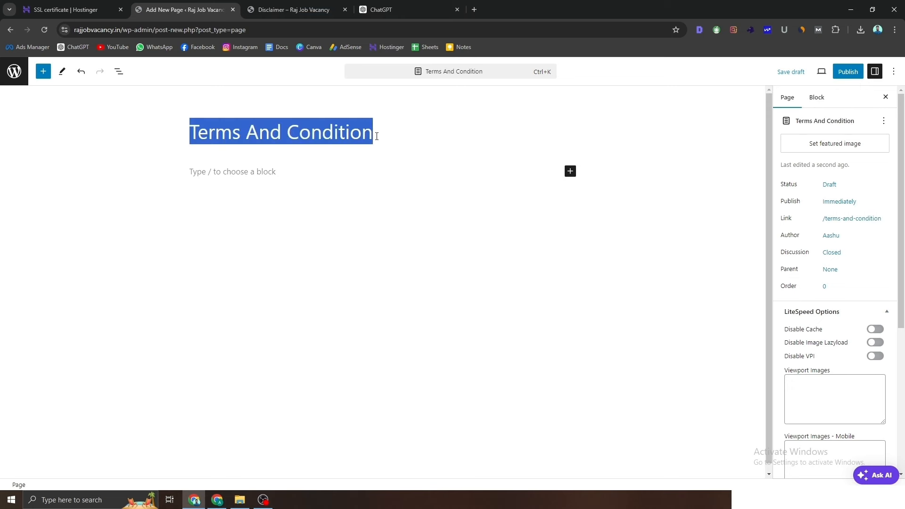
left_click(392, 9)
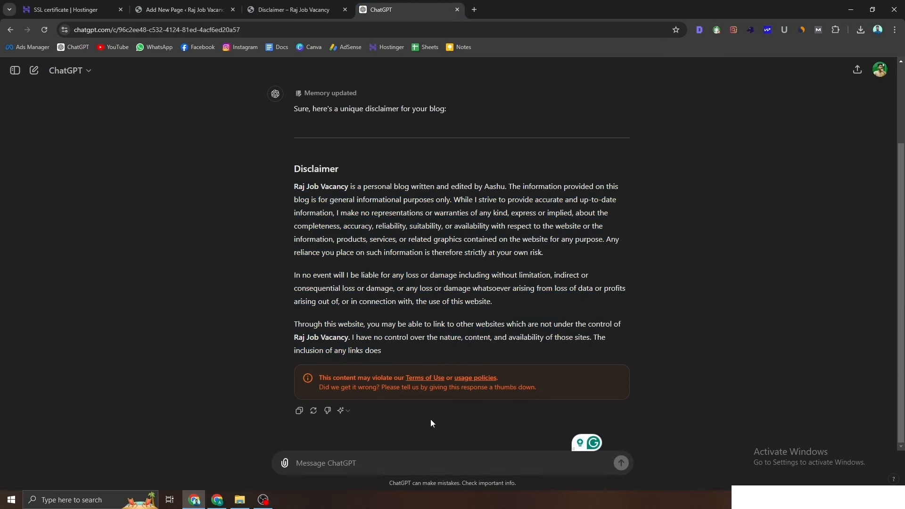
Step: Ask ChatGPT 'can you make Terms And Condition using same information' and select the reply
type("can yo")
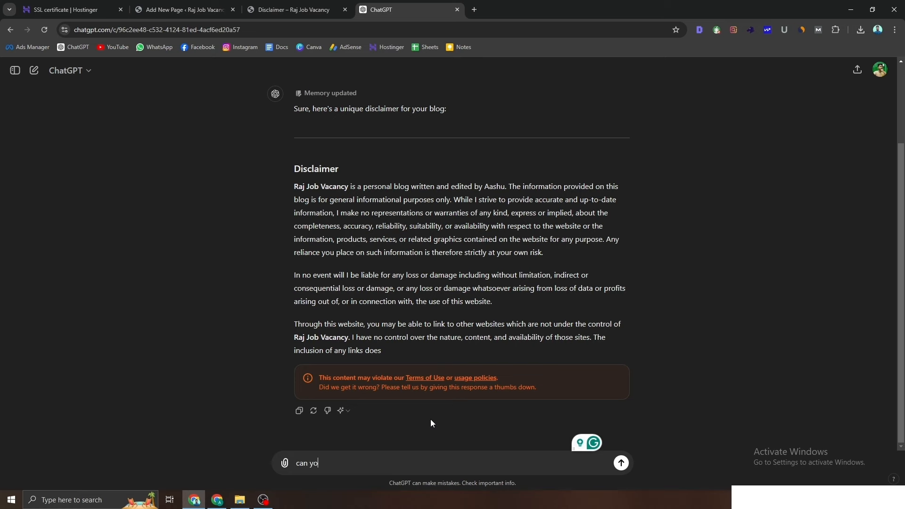
type("u make Terms And Condition u")
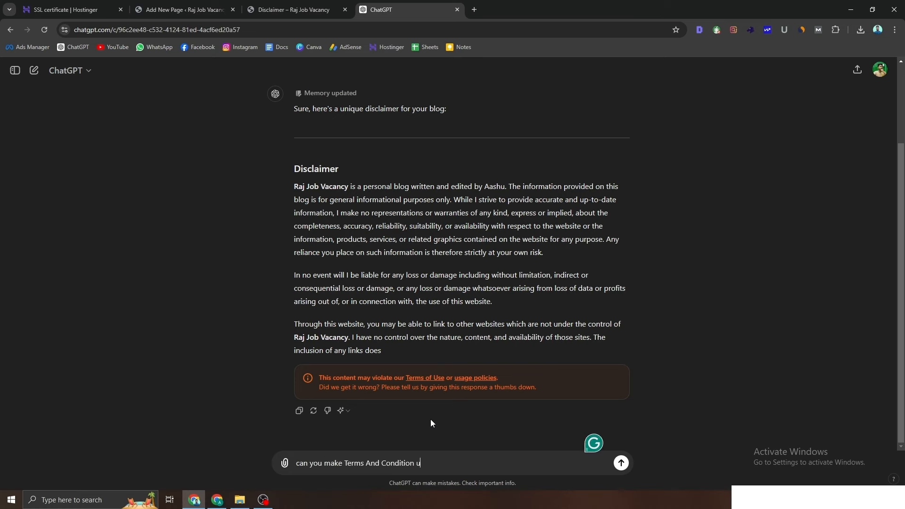
type("sing same information")
key("Return")
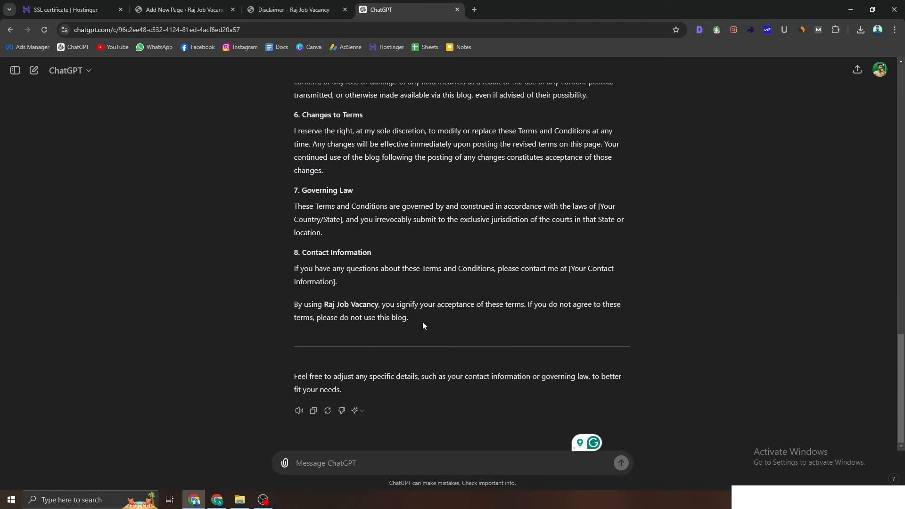
left_click_drag(423, 321, 289, 281)
scroll(358, 316, "up", 10)
scroll(358, 315, "up", 5)
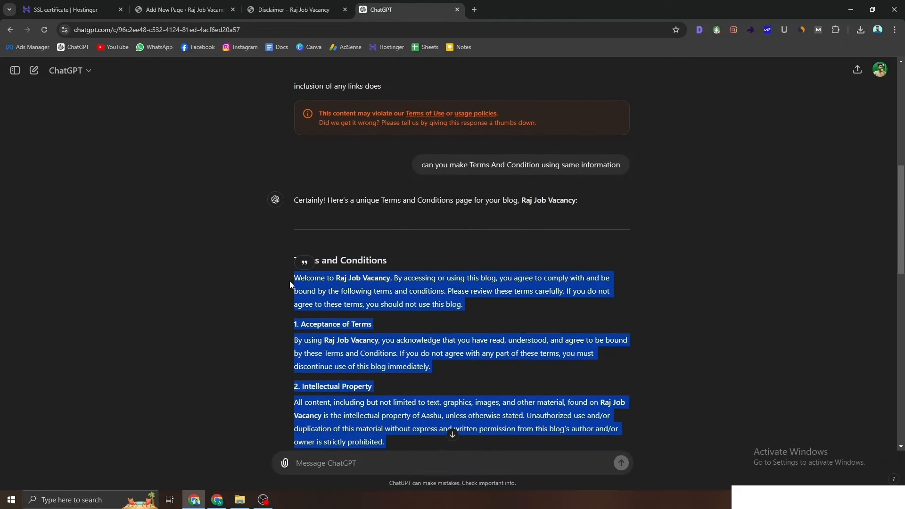
left_click(191, 9)
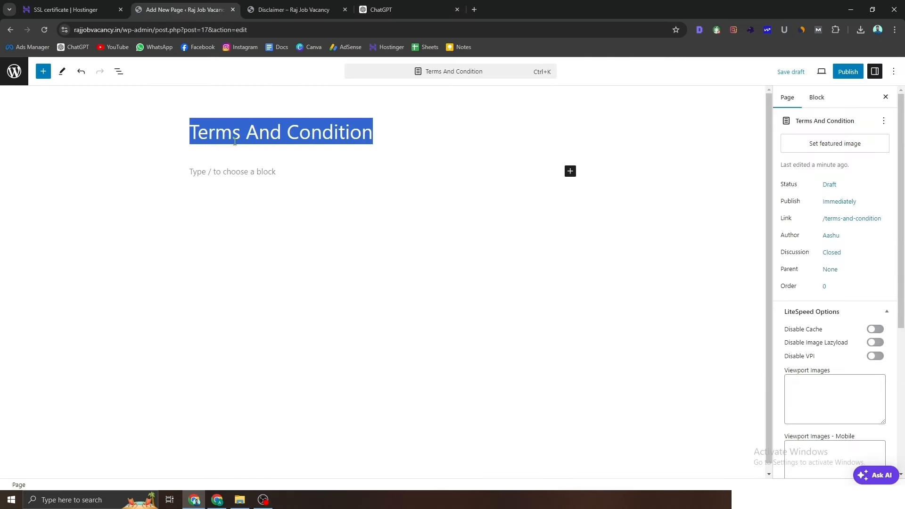
Step: Paste the Terms and Conditions text into the page and publish it
left_click(230, 170)
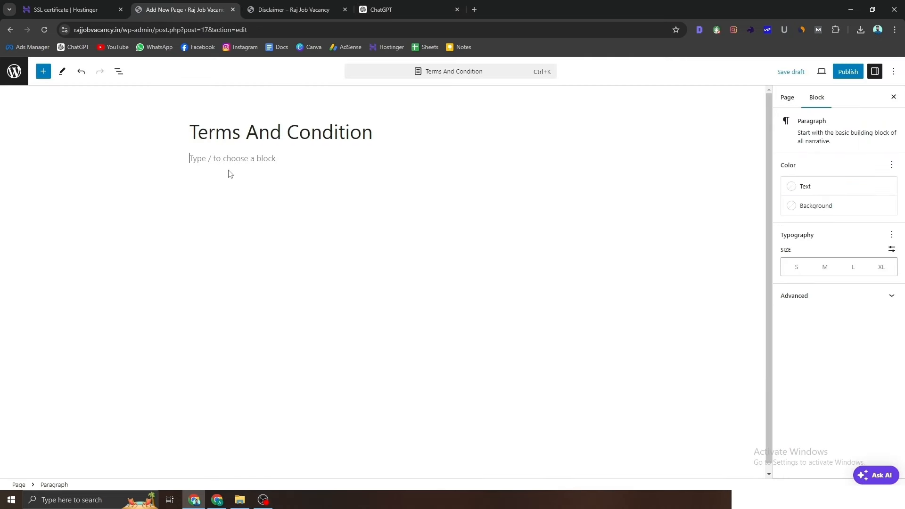
key("ctrl+v")
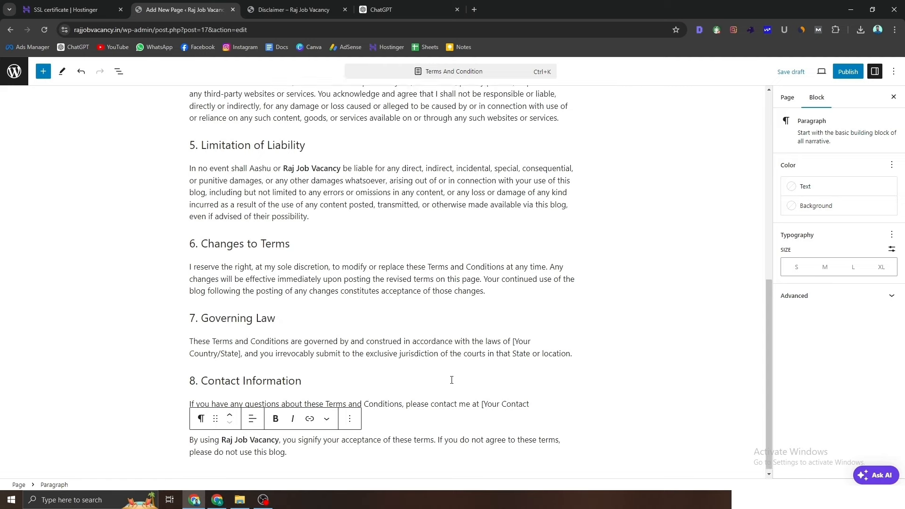
scroll(451, 378, "up", 8)
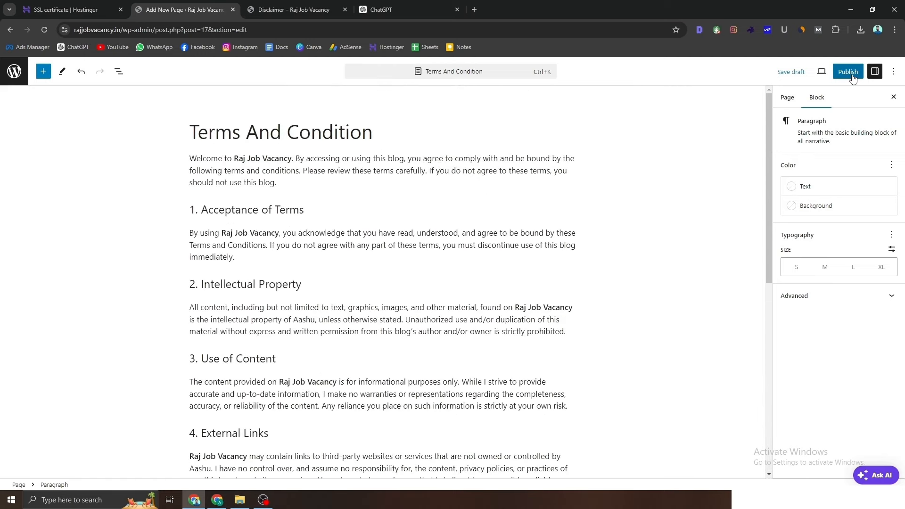
left_click(853, 78)
left_click(820, 74)
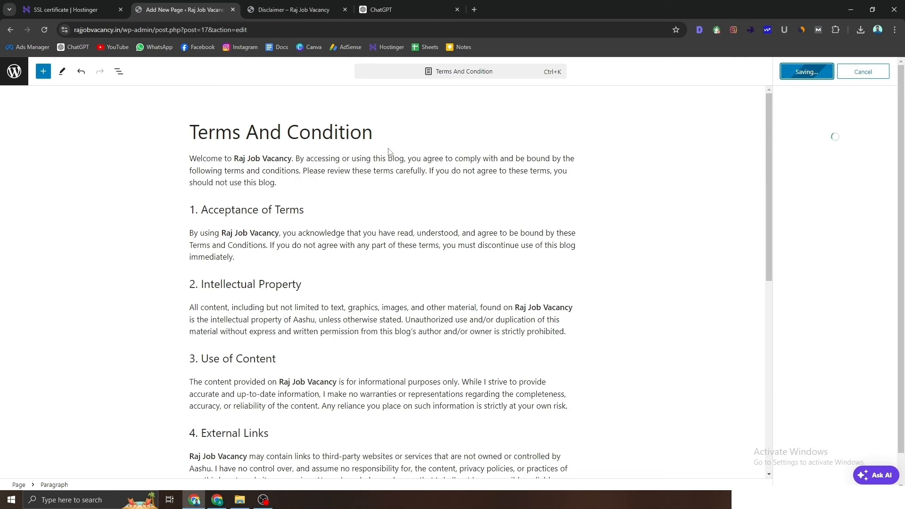
Step: Open the live Terms And Condition page, close the old Disclaimer tab, and review it
right_click(810, 174)
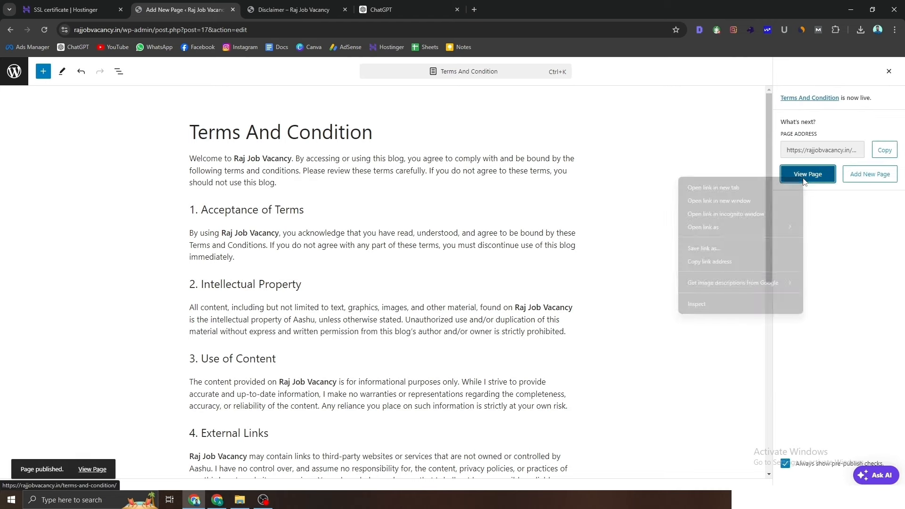
left_click(766, 185)
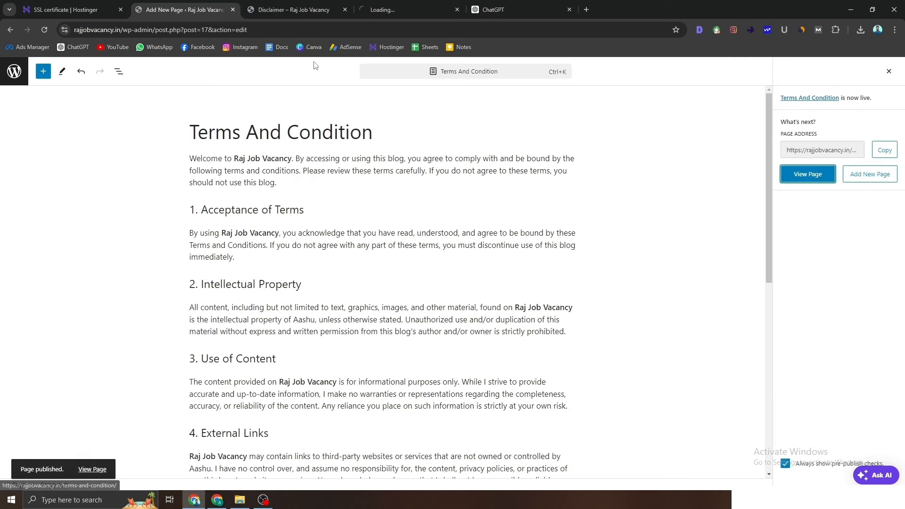
left_click(346, 9)
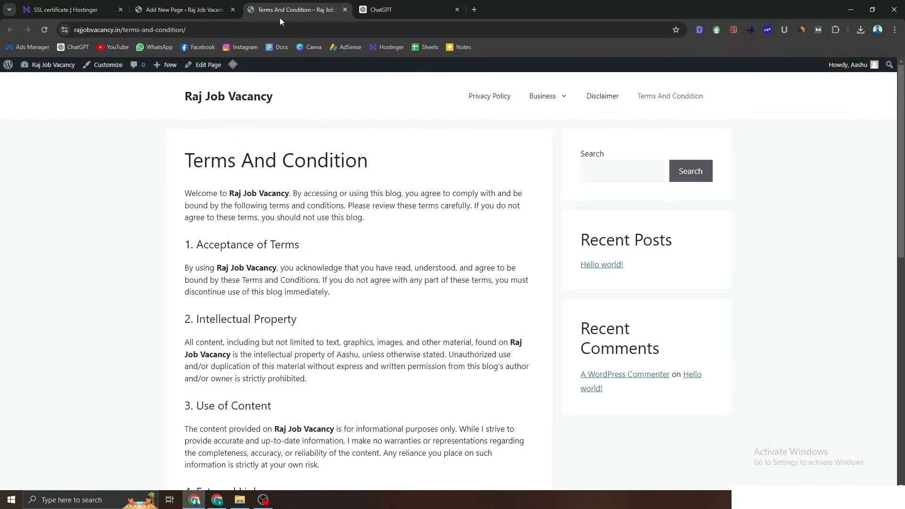
scroll(189, 214, "down", 10)
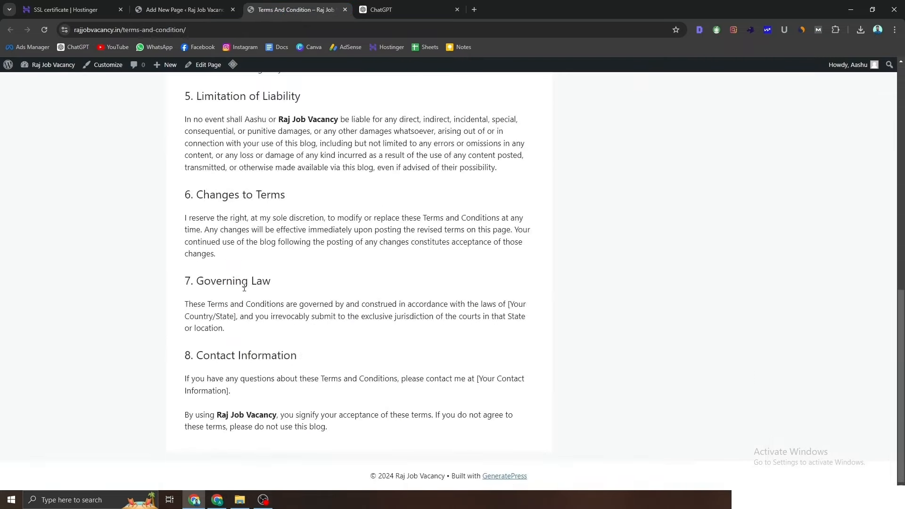
scroll(245, 291, "up", 10)
scroll(245, 291, "down", 10)
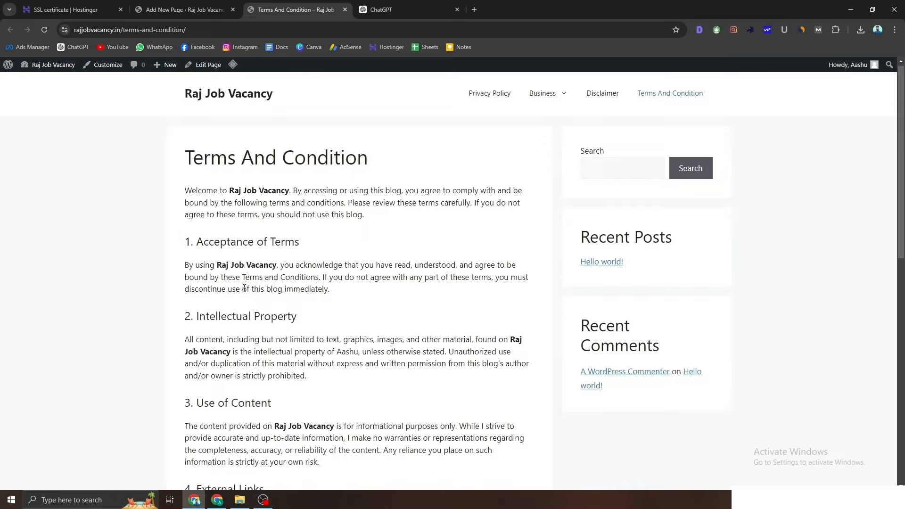
scroll(245, 291, "up", 10)
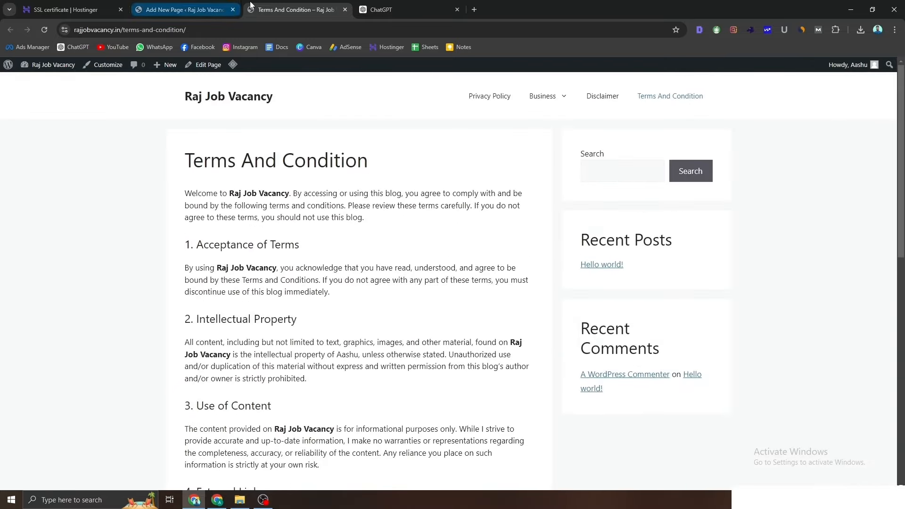
left_click(202, 5)
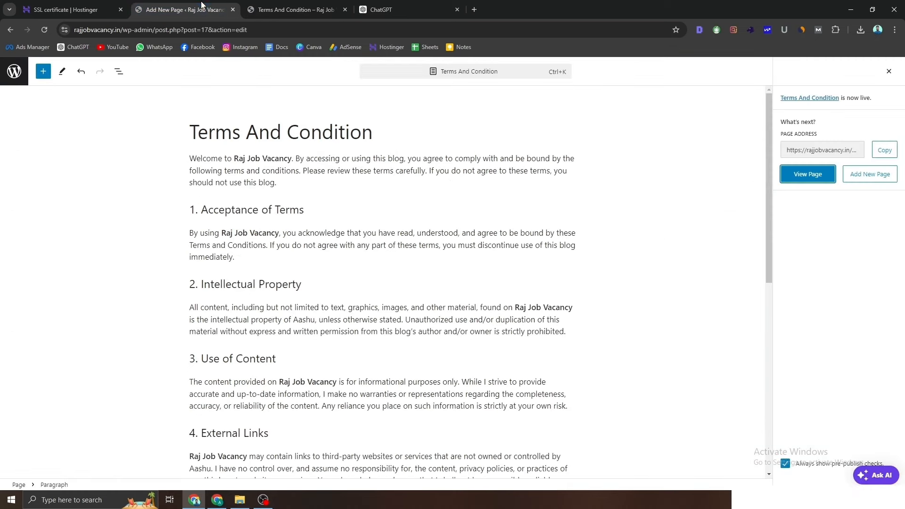
left_click(377, 6)
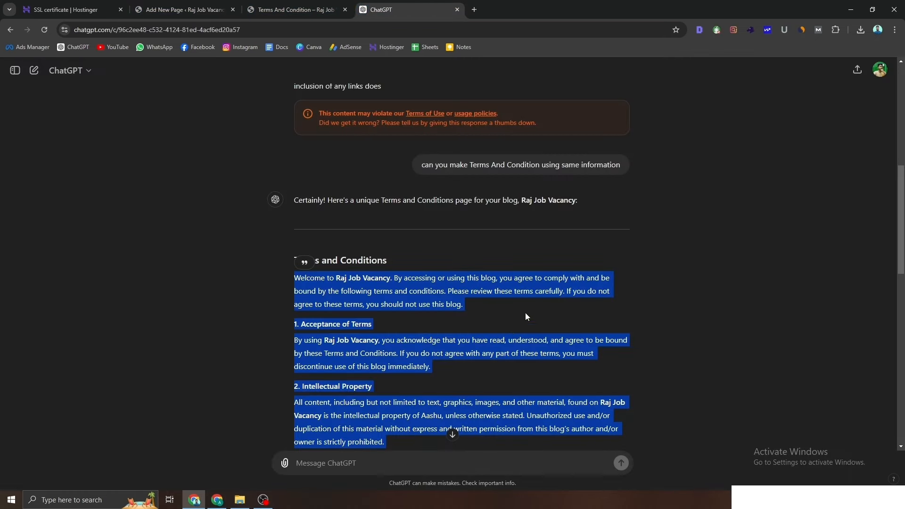
Step: Reuse the earlier prompt with 'privacy policy' replacing Terms And Condition and send it
left_click_drag(424, 164, 599, 167)
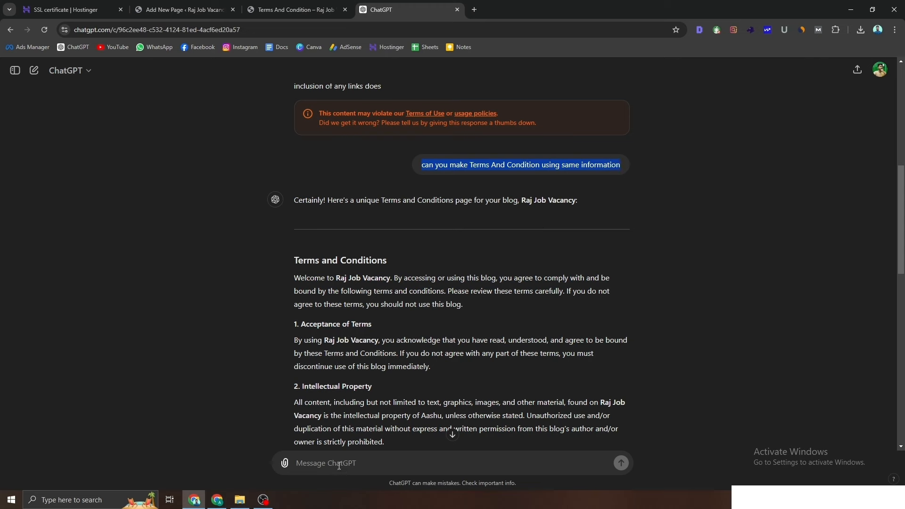
left_click(339, 466)
type("can you make Terms And Condition using same information")
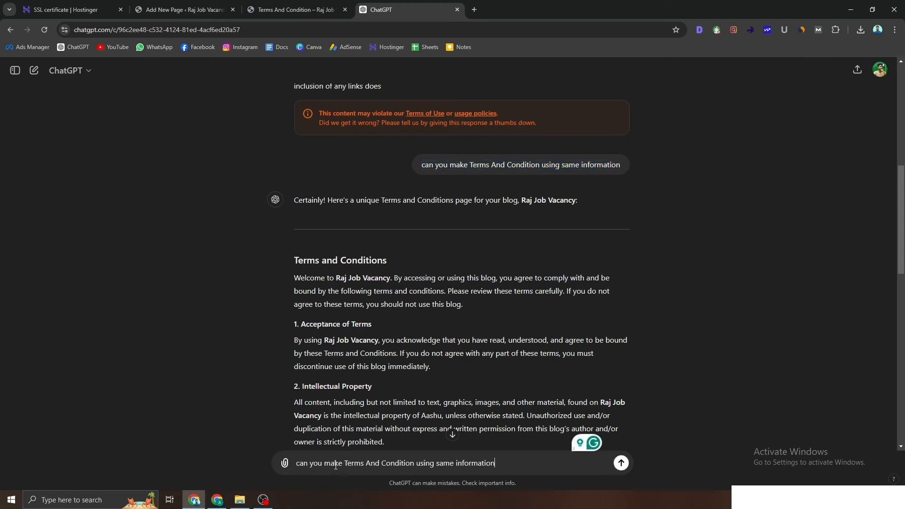
left_click_drag(414, 466, 346, 465)
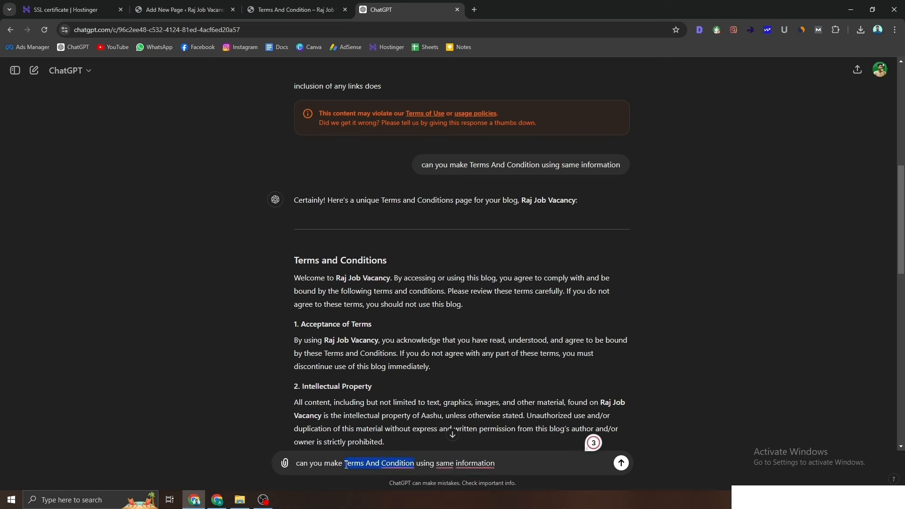
type("privac")
type("y polic")
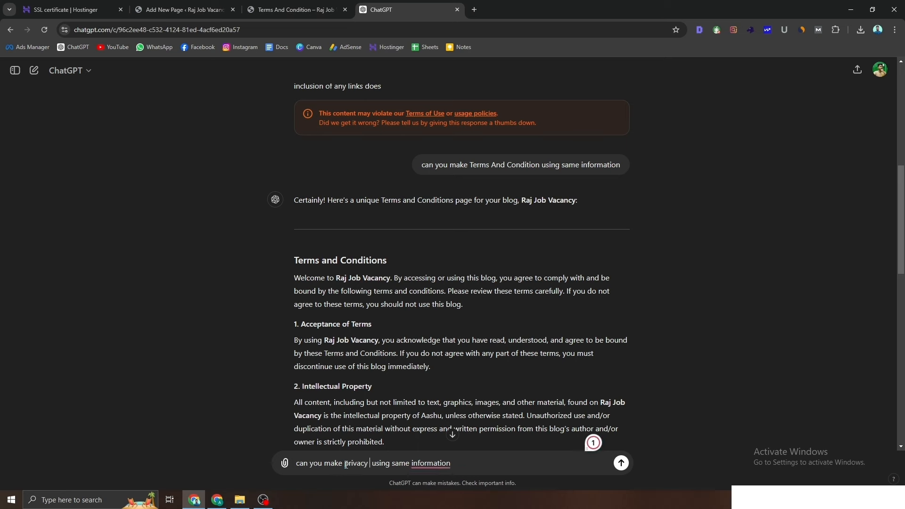
type("y")
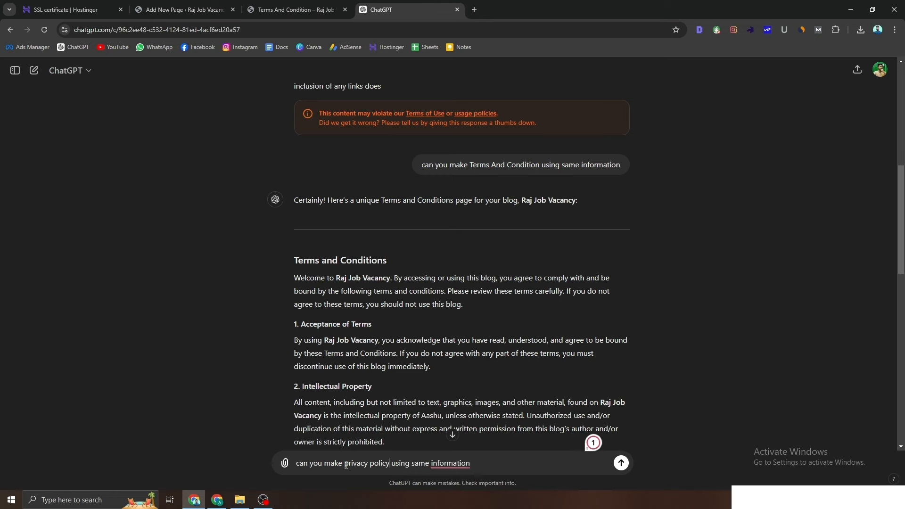
key("Return")
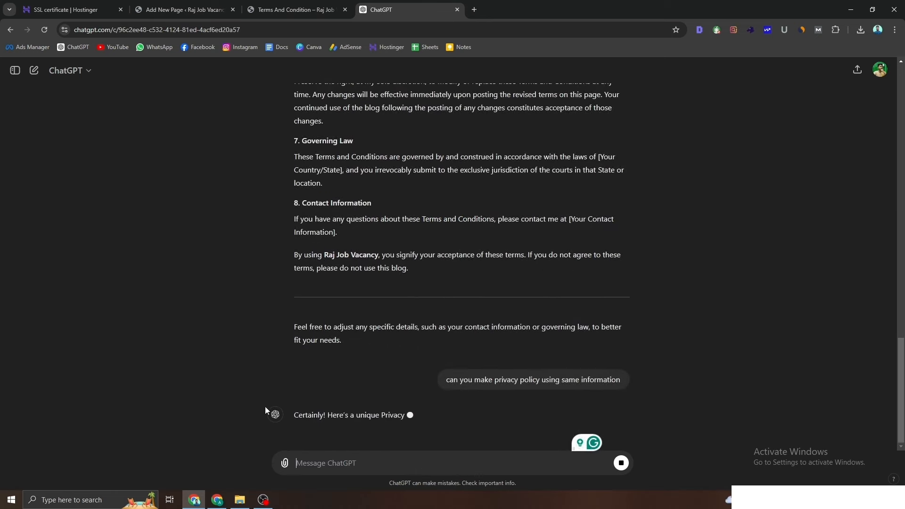
left_click(209, 6)
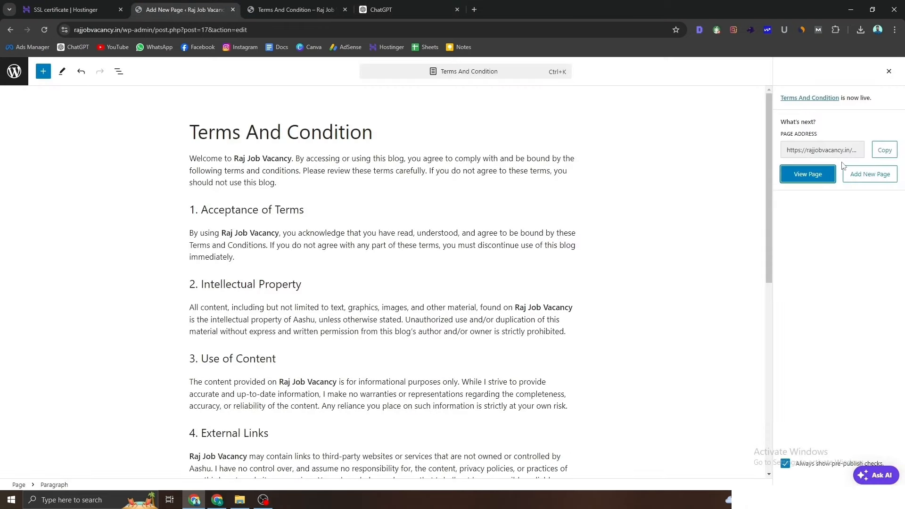
Step: Create a new page draft titled 'Privacy Policy' with focus in its content block
left_click(21, 73)
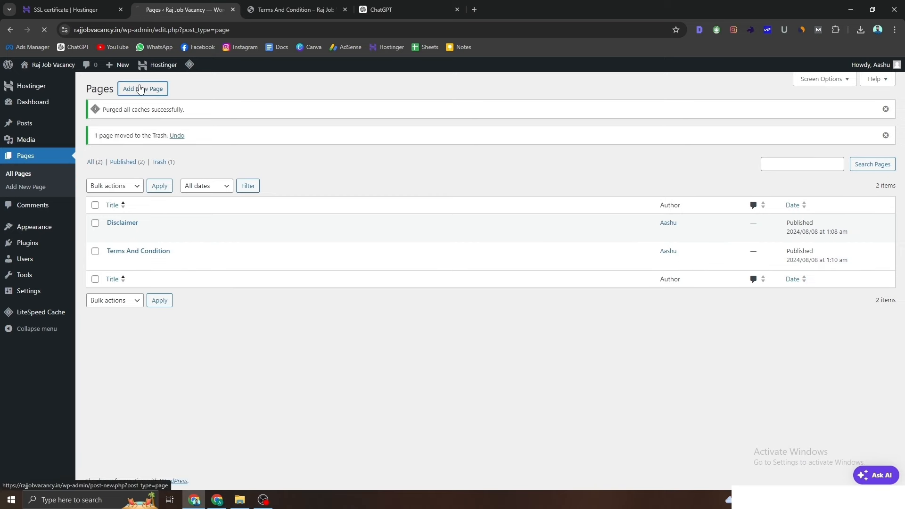
left_click(140, 87)
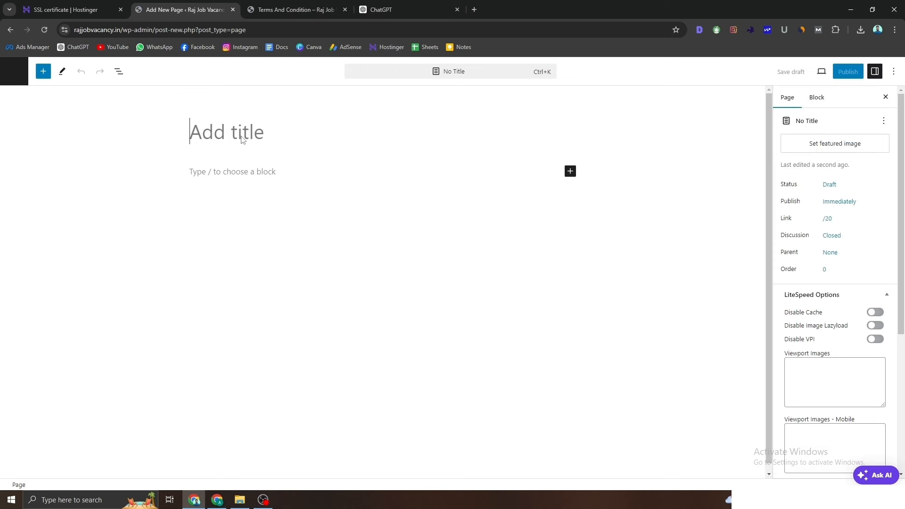
type("Priv")
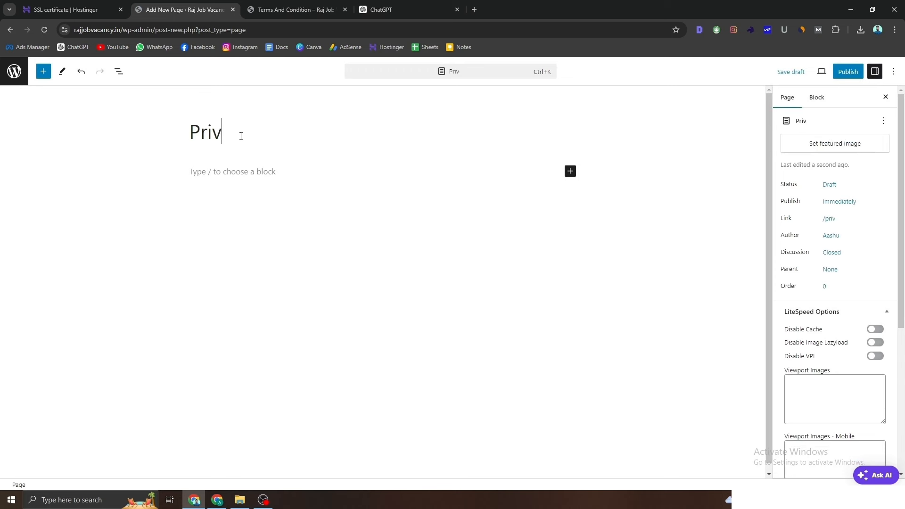
type("acy Policy")
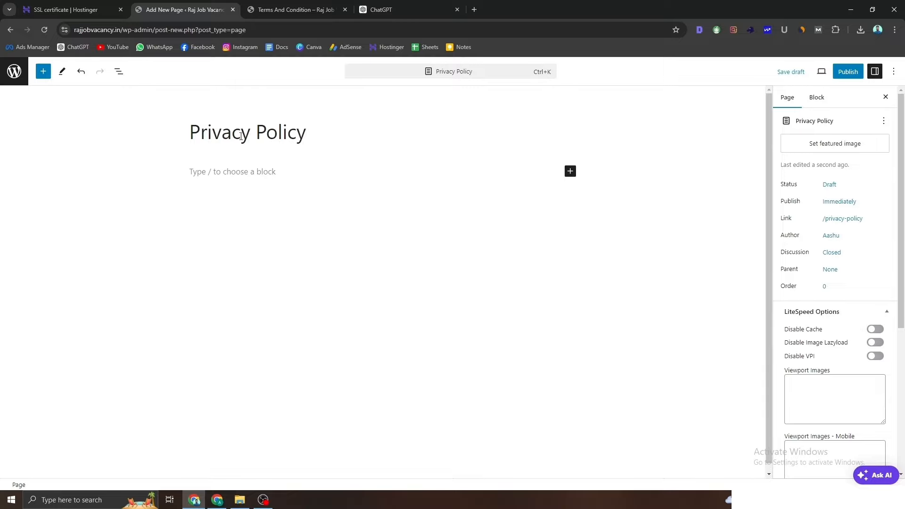
left_click(223, 173)
left_click(378, 9)
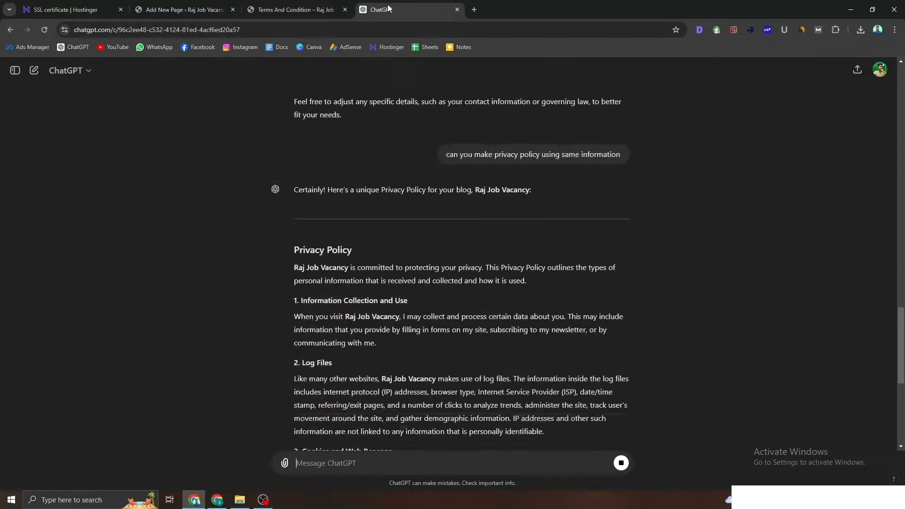
Step: Review the nine-section Privacy Policy reply and copy it with the Copy icon
scroll(474, 329, "up", 10)
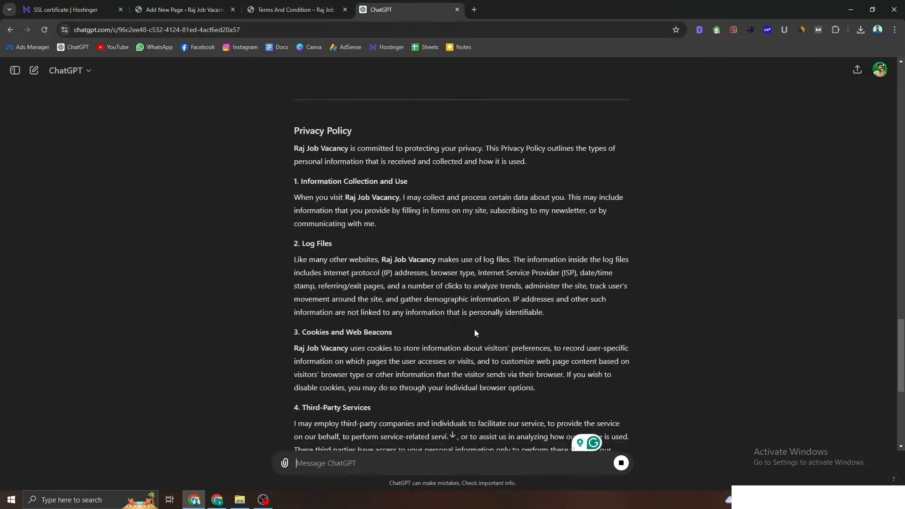
scroll(294, 304, "down", 5)
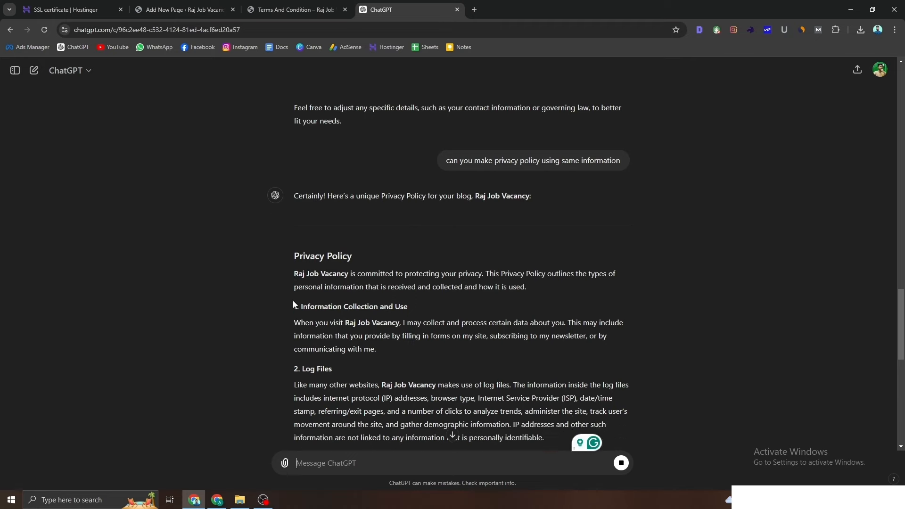
scroll(326, 309, "down", 5)
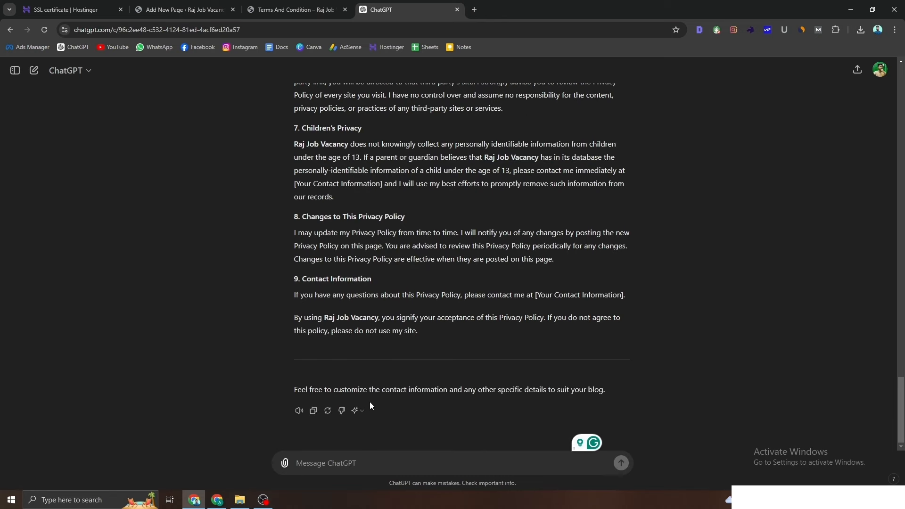
left_click(314, 411)
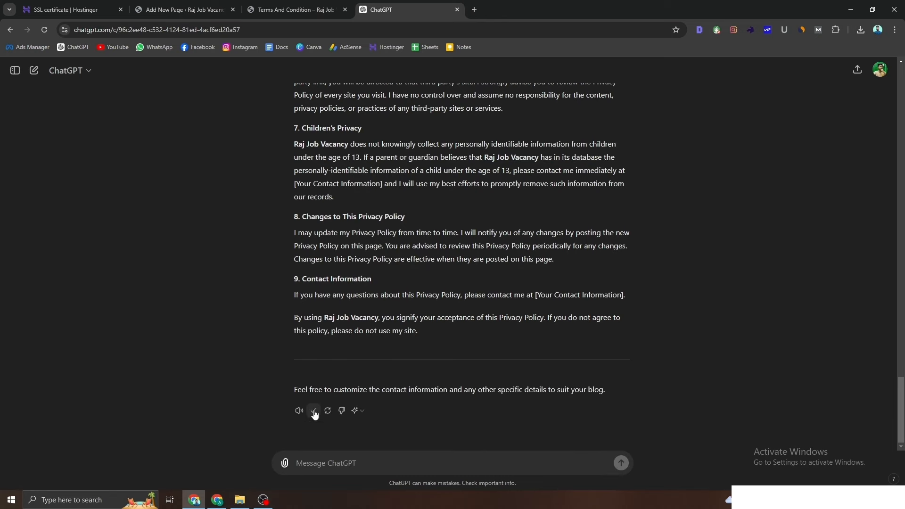
left_click(296, 10)
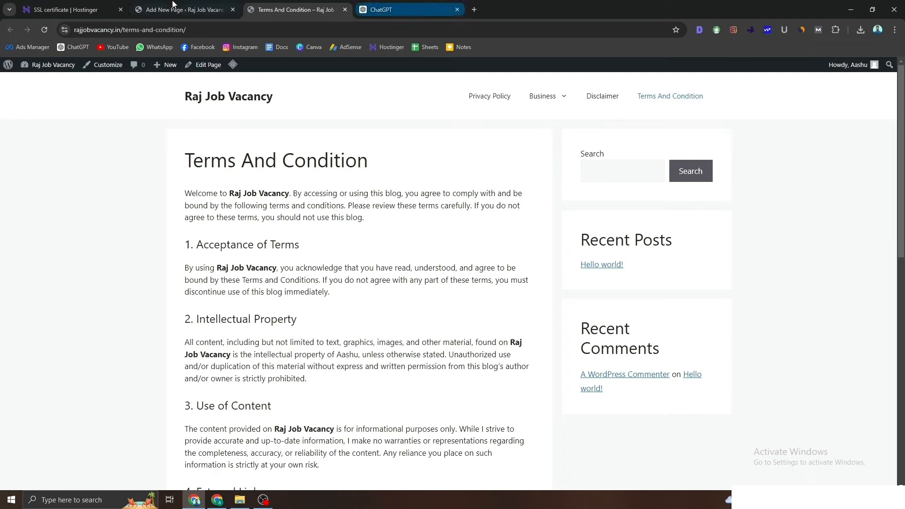
Step: Paste the Privacy Policy, delete ChatGPT's 'Certainly!' intro and duplicate heading, and start publishing
left_click(184, 9)
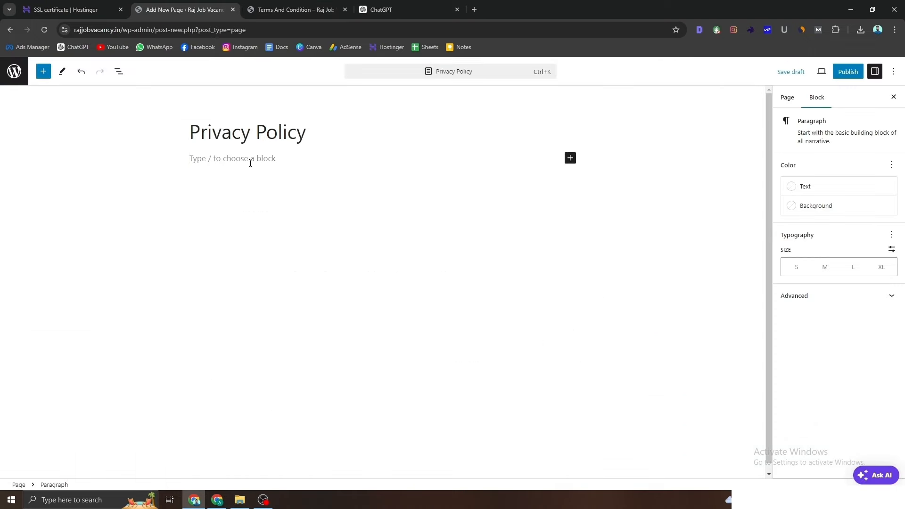
key("ctrl+v")
scroll(311, 379, "up", 15)
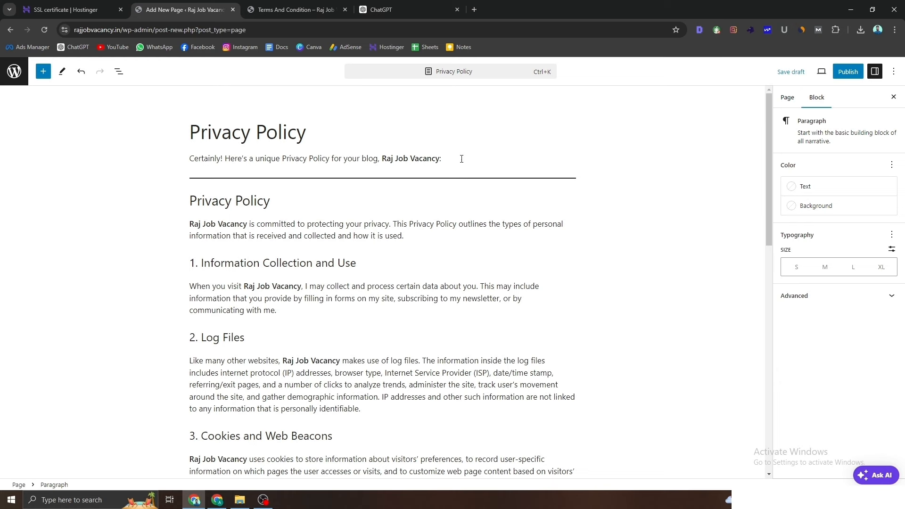
left_click_drag(462, 159, 128, 164)
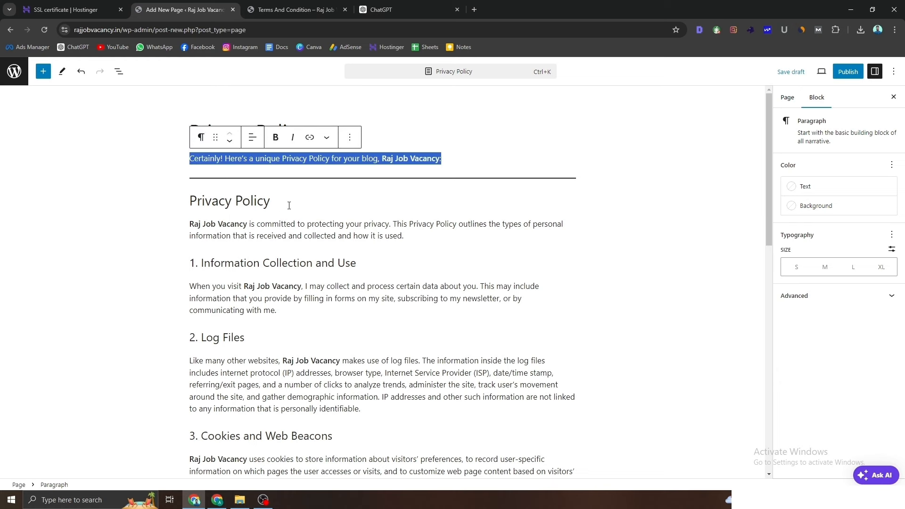
left_click_drag(289, 206, 156, 203)
key("BackSpace")
key("BackSpace")
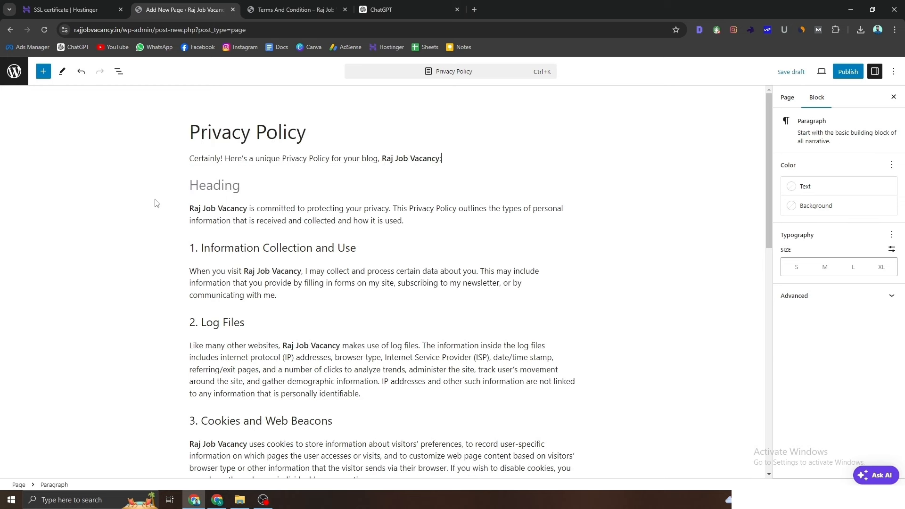
key("BackSpace")
key("BackSpace")
key("BackSpace")
key("BackSpace")
key("BackSpace")
key("BackSpace")
key("BackSpace")
key("BackSpace")
key("BackSpace")
key("BackSpace")
key("BackSpace")
key("BackSpace")
key("BackSpace")
key("BackSpace")
key("BackSpace")
key("BackSpace")
key("BackSpace")
key("BackSpace")
key("BackSpace")
key("BackSpace")
key("BackSpace")
key("BackSpace")
key("BackSpace")
key("BackSpace")
key("BackSpace")
key("BackSpace")
key("BackSpace")
key("BackSpace")
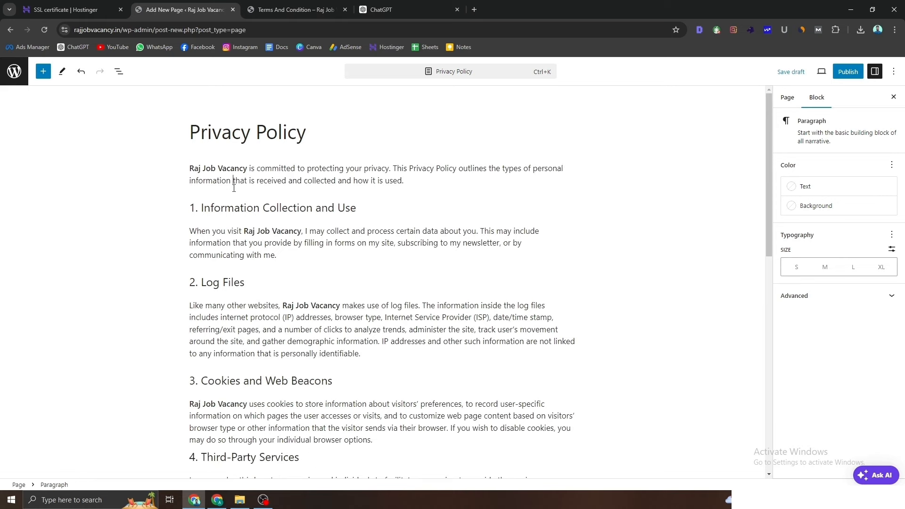
left_click(233, 183)
key("BackSpace")
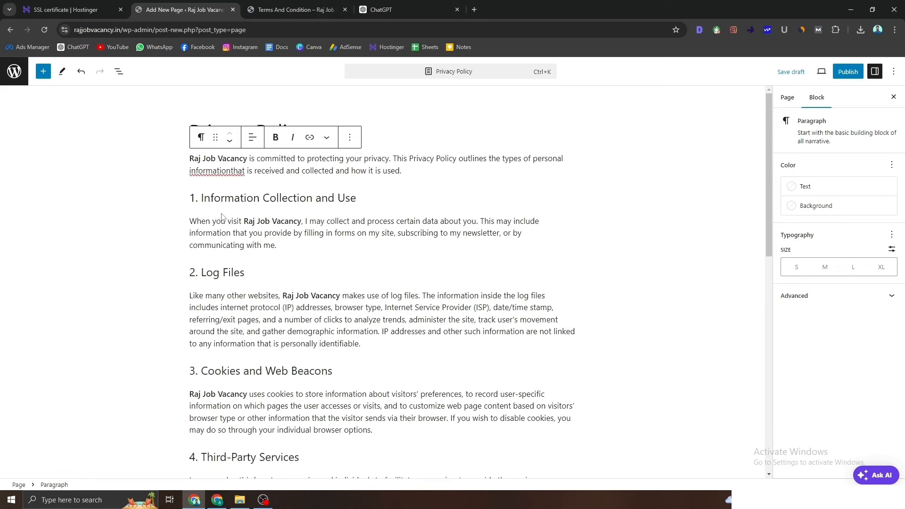
key("ctrl+z")
left_click(834, 75)
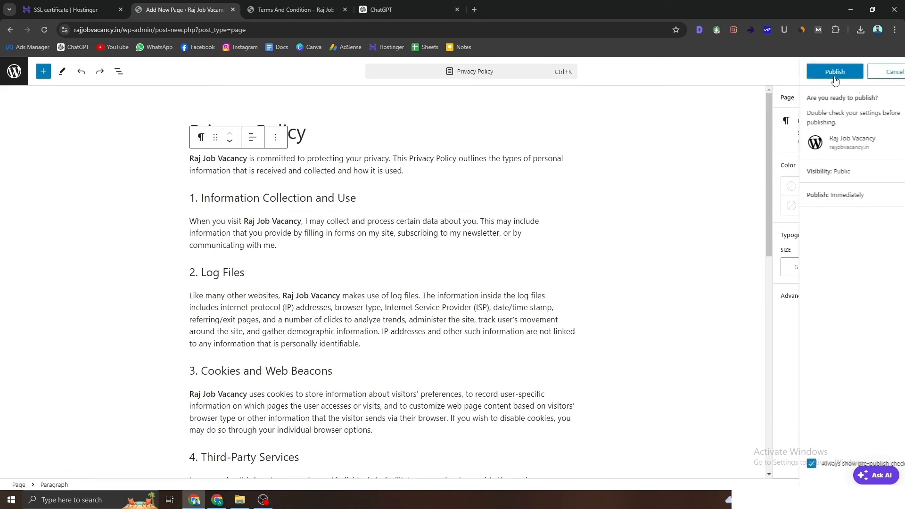
Step: Publish the Privacy Policy page and view it live, closing the Terms And Condition tab
left_click(835, 73)
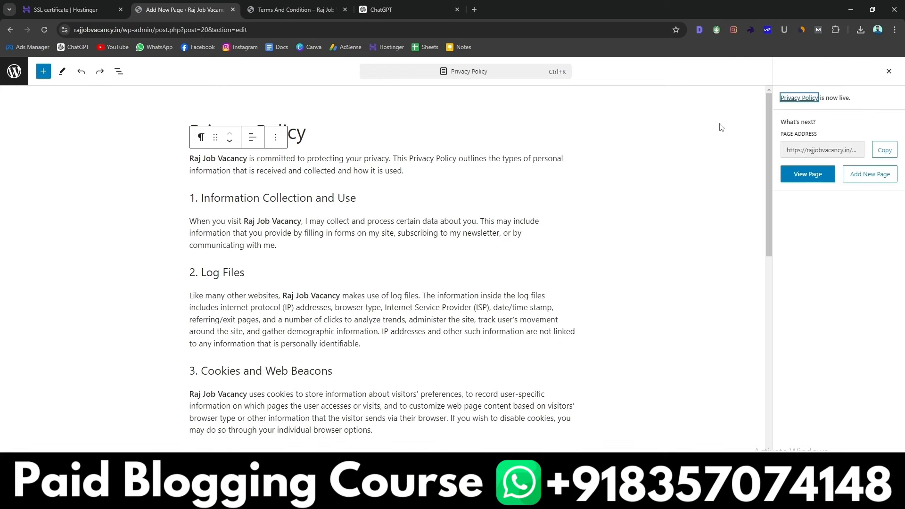
right_click(824, 177)
left_click(736, 175)
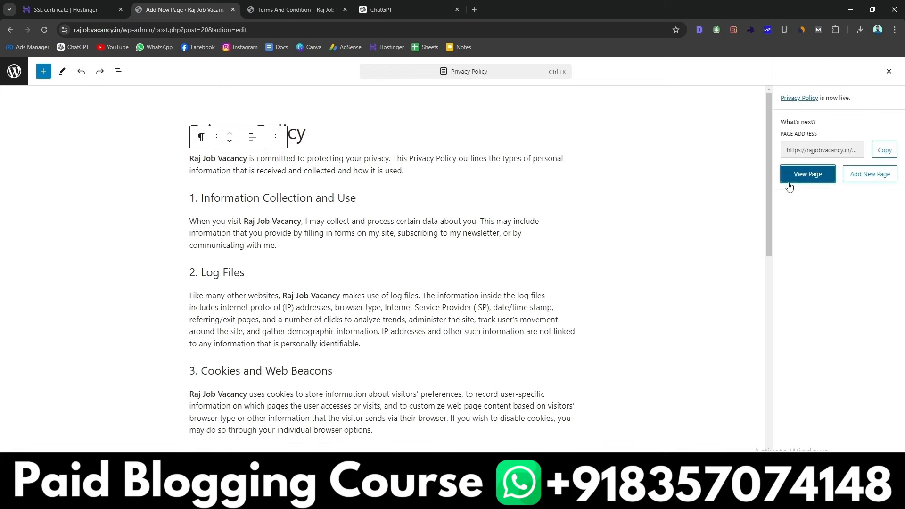
left_click(327, 7)
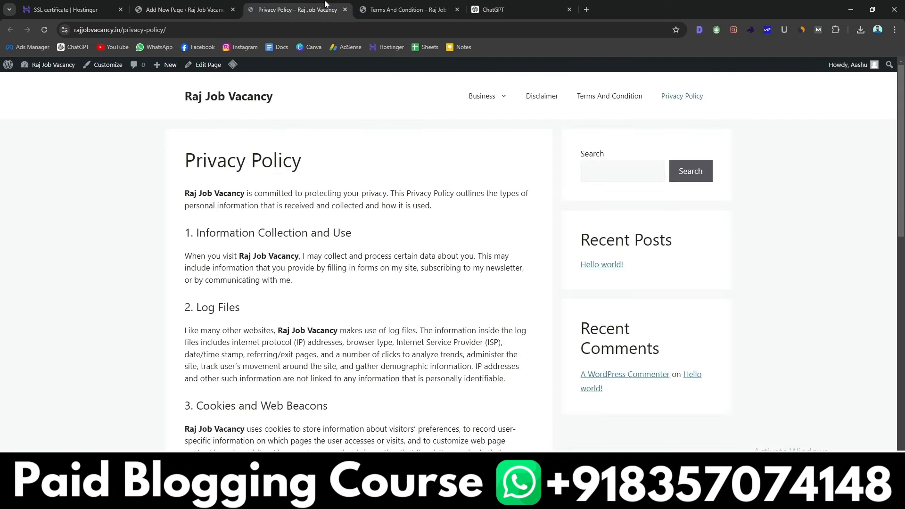
left_click(457, 9)
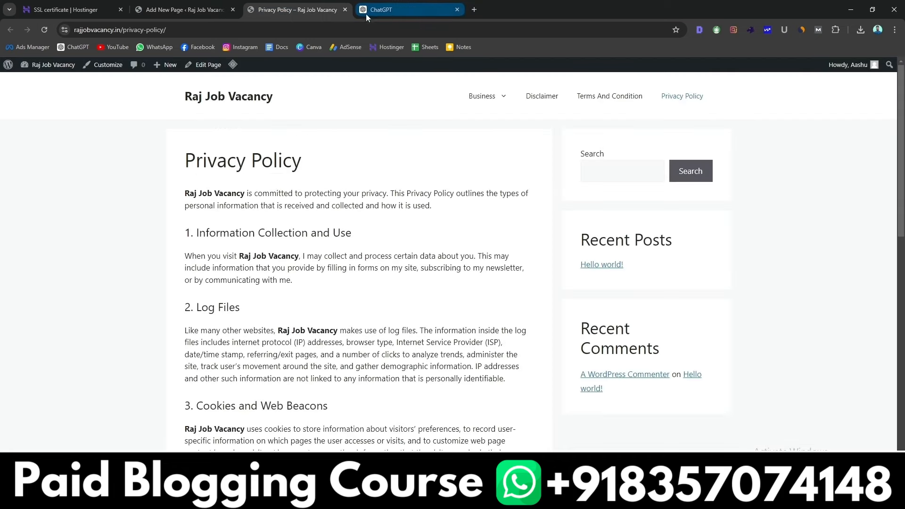
scroll(332, 219, "down", 5)
scroll(321, 223, "down", 1)
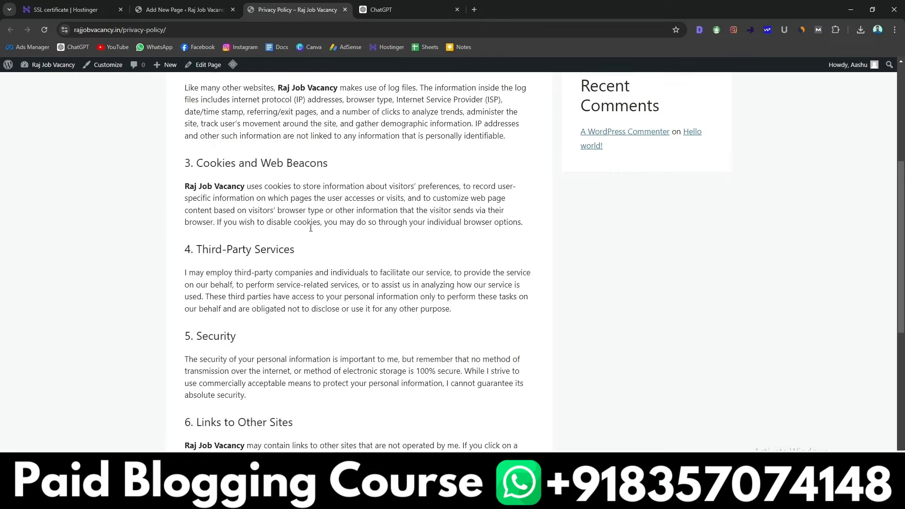
Step: Delete the closing customisation note and separator, save the update, and recheck the live page
left_click(200, 10)
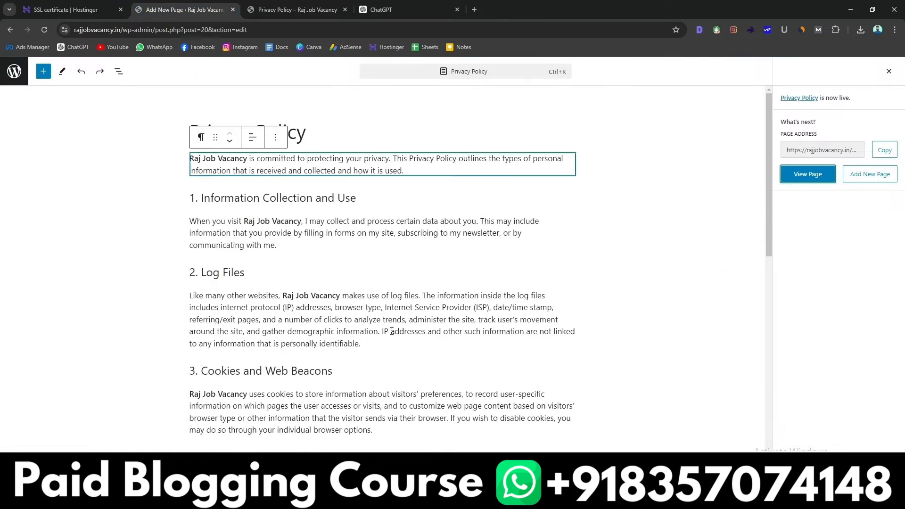
scroll(392, 283, "down", 8)
scroll(392, 331, "down", 5)
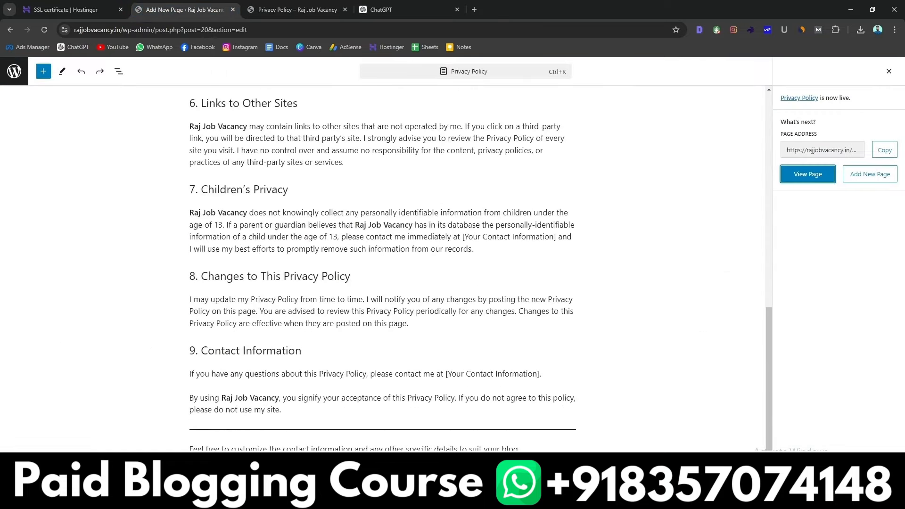
left_click_drag(521, 448, 185, 441)
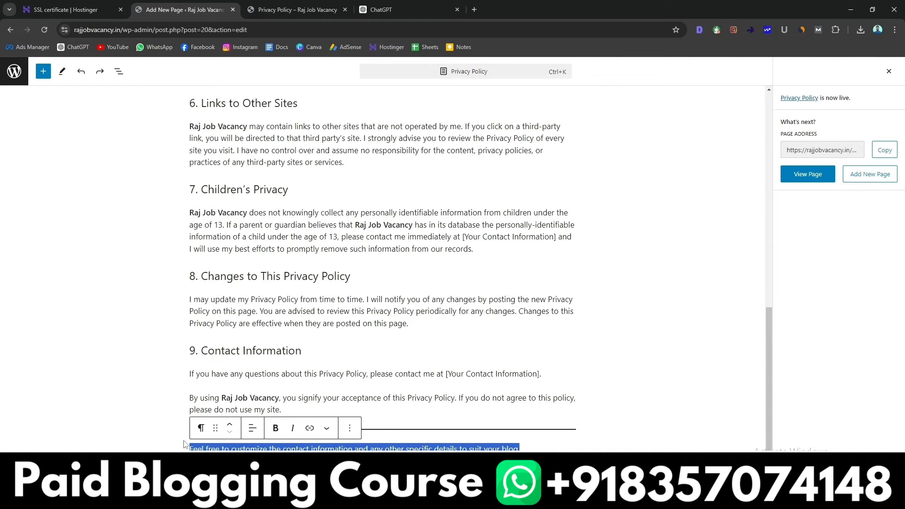
key("BackSpace")
key("BackSpace")
key("BackSpace")
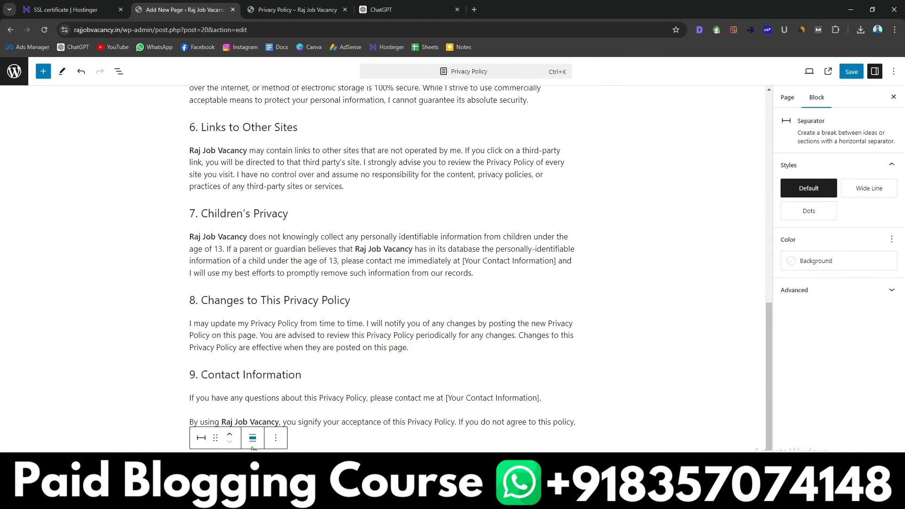
left_click(843, 76)
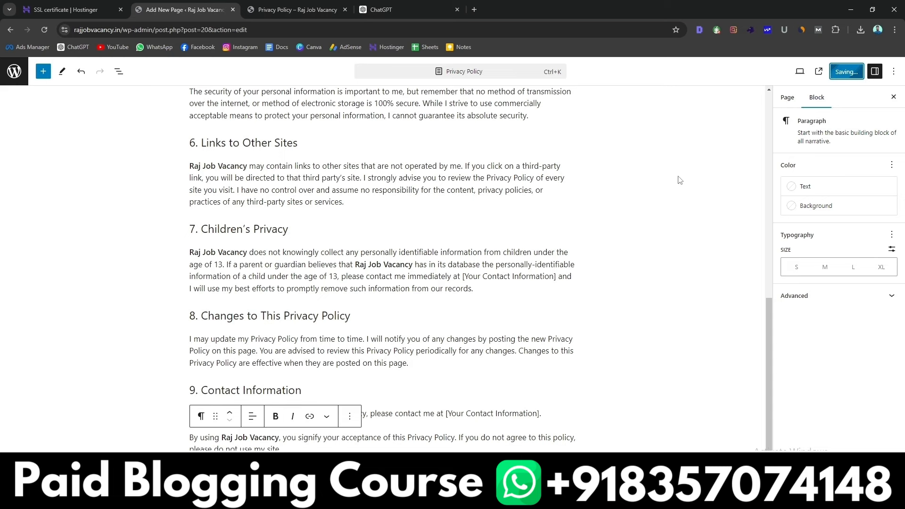
left_click(45, 74)
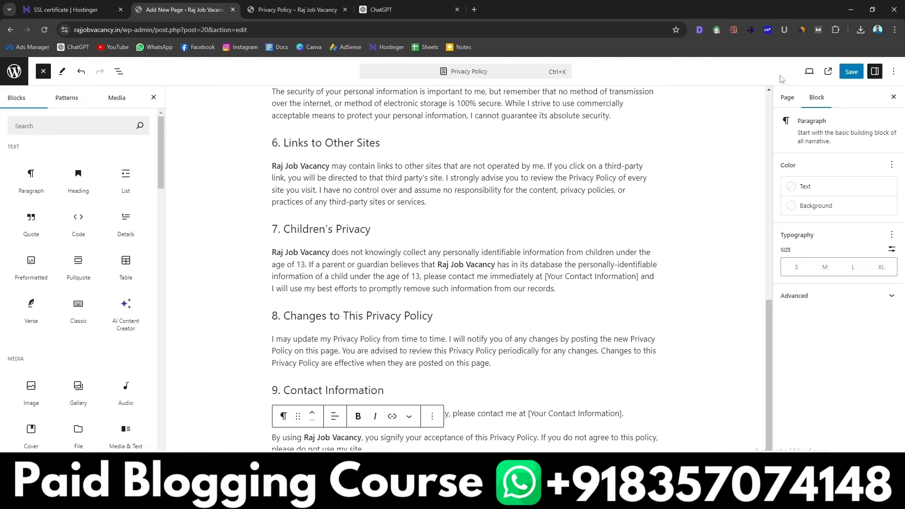
left_click(255, 10)
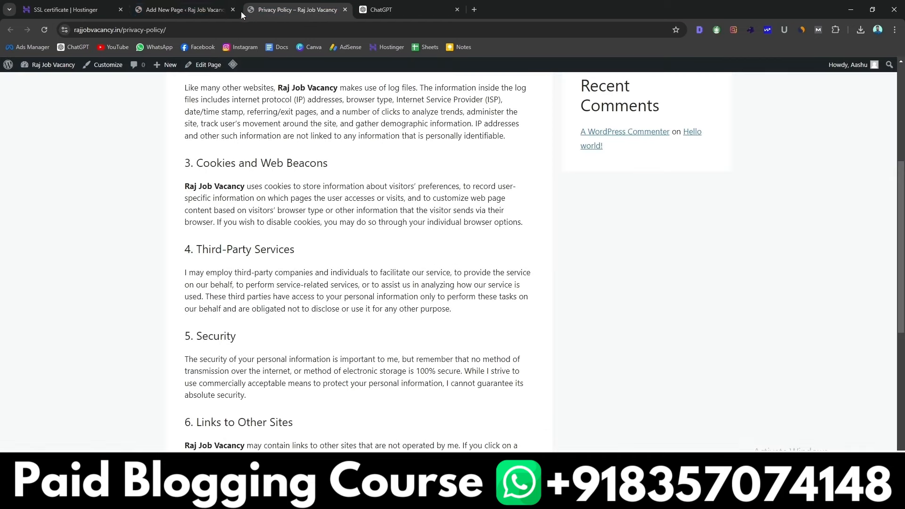
mouse_move(13, 70)
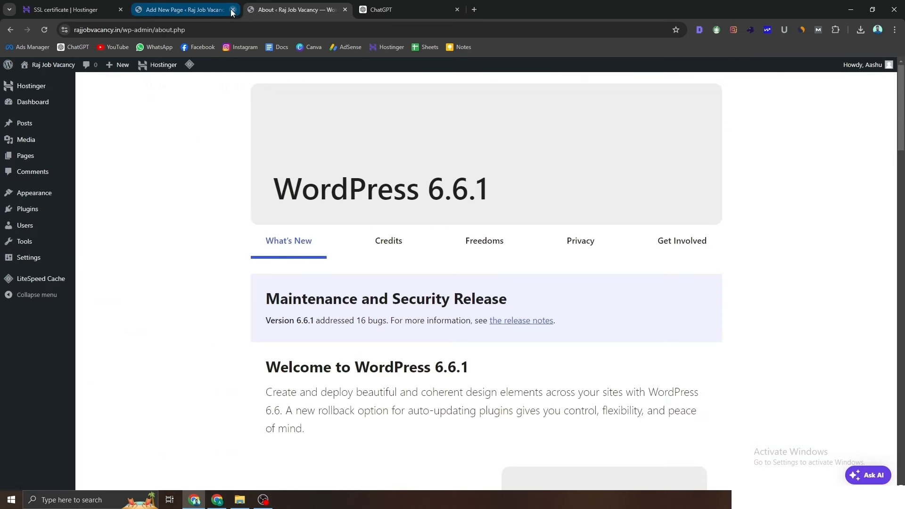
Step: From All Pages, create a new draft titled 'About Us' and open a blank tab
left_click(232, 9)
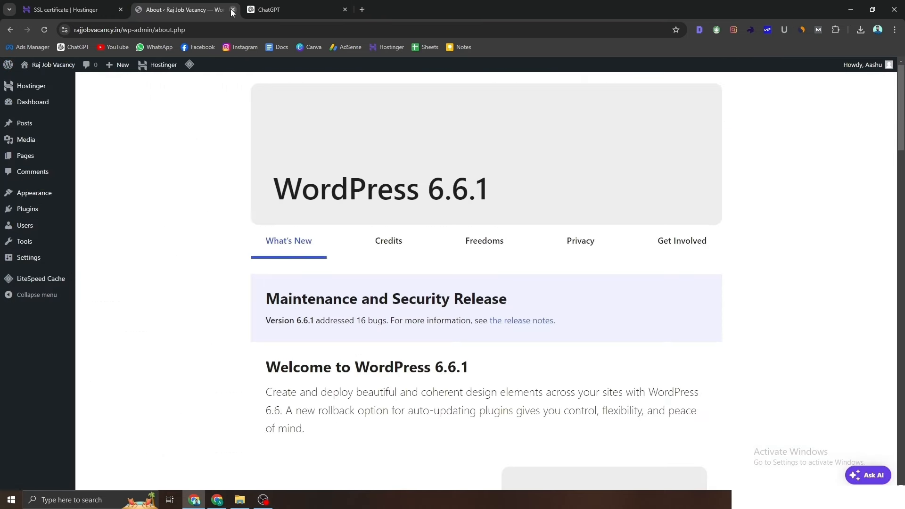
mouse_move(14, 154)
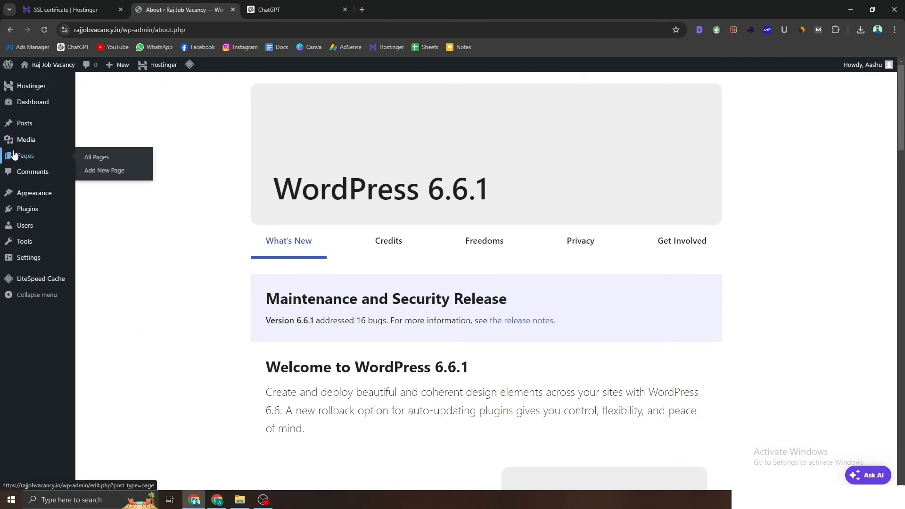
left_click(95, 161)
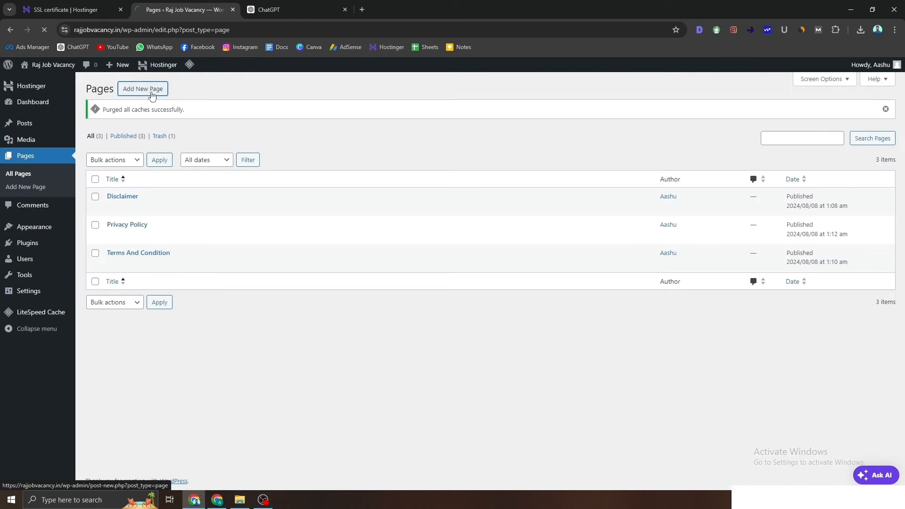
left_click(152, 95)
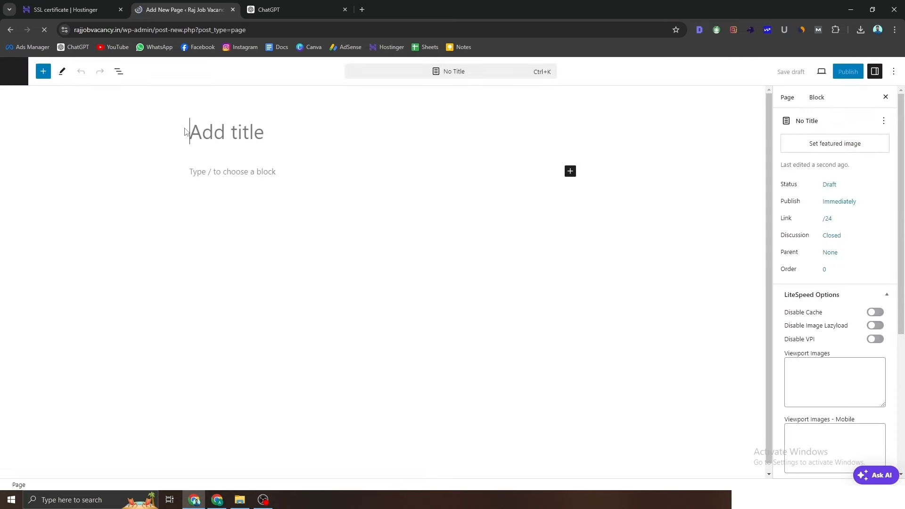
type("About Us")
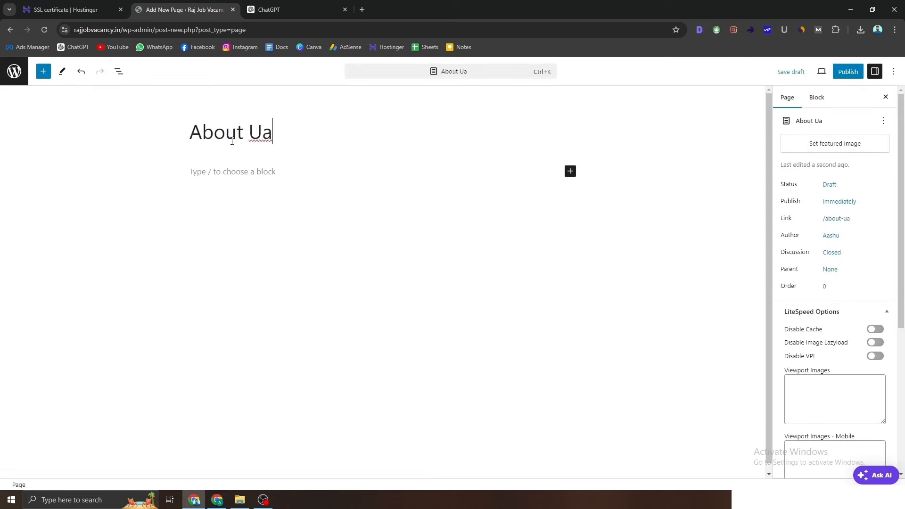
left_click(362, 10)
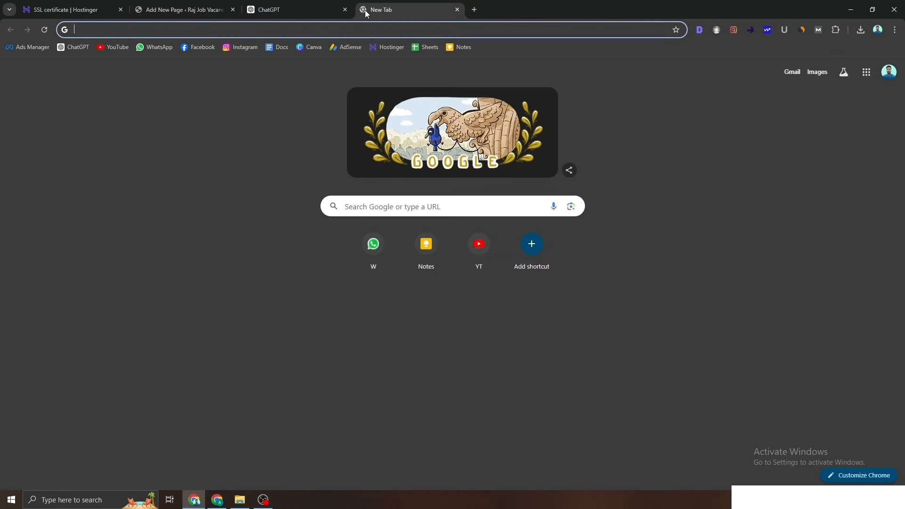
Step: Search Google for 'about us generator' and open the BlogEarns About Us Page Generator in a new tab
type("abo")
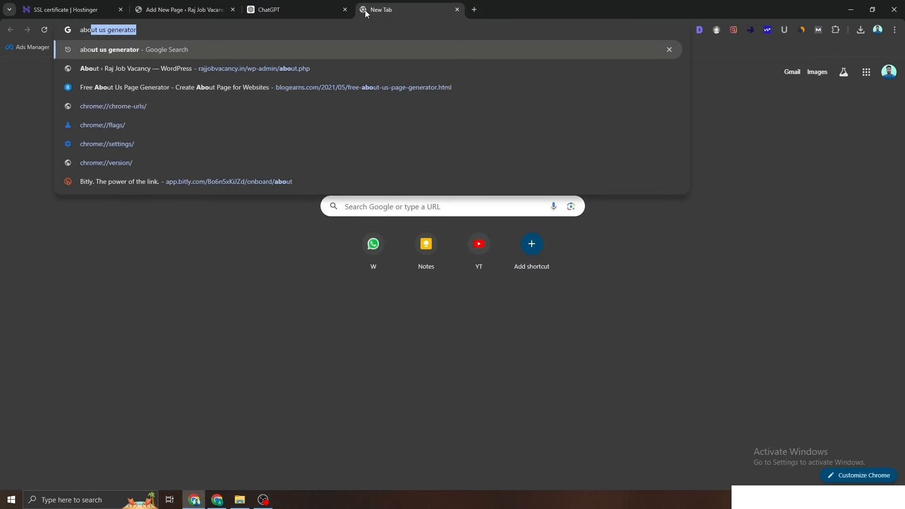
type("ut us")
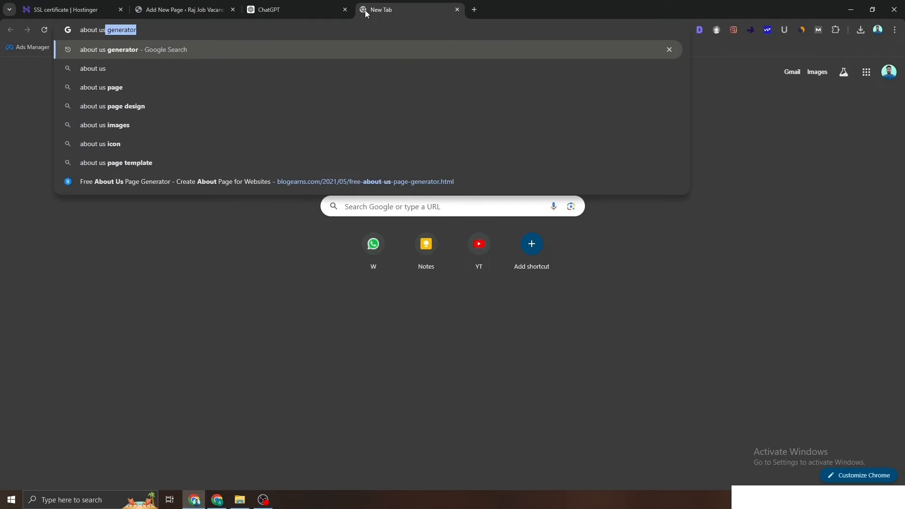
left_click(214, 48)
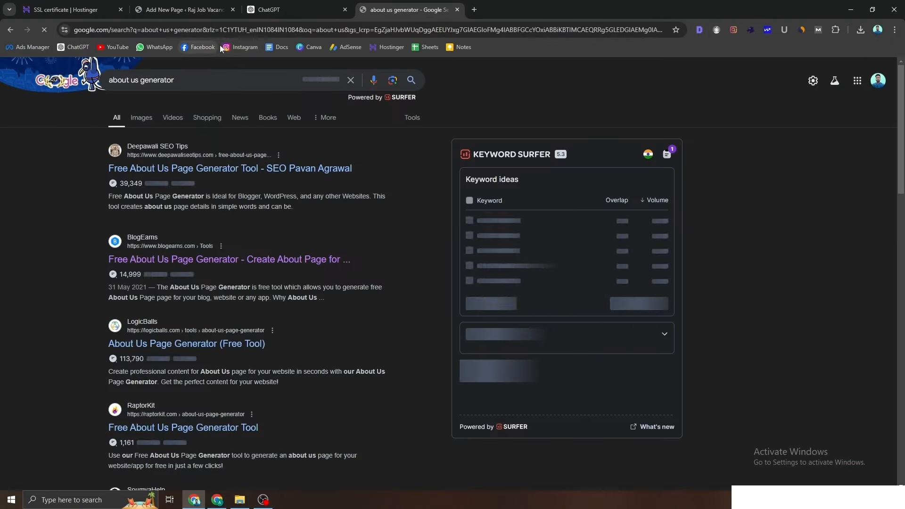
right_click(160, 262)
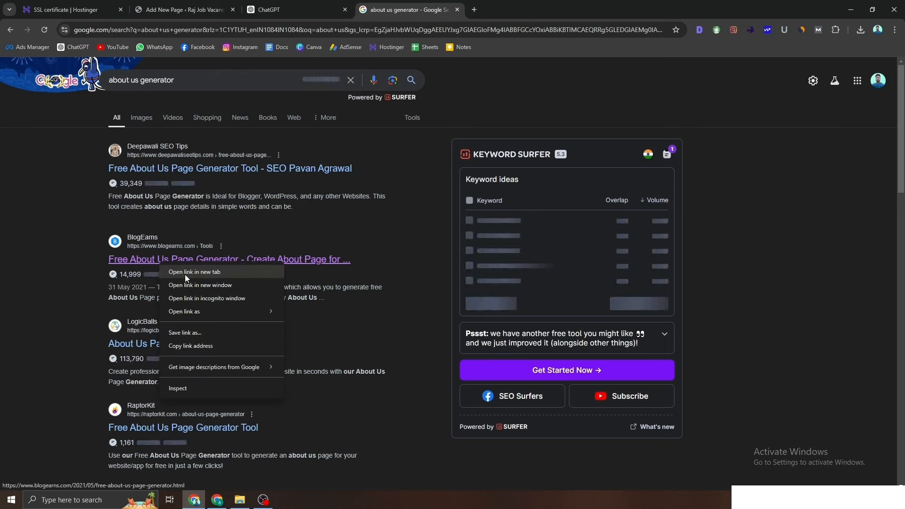
left_click(185, 275)
left_click(504, 8)
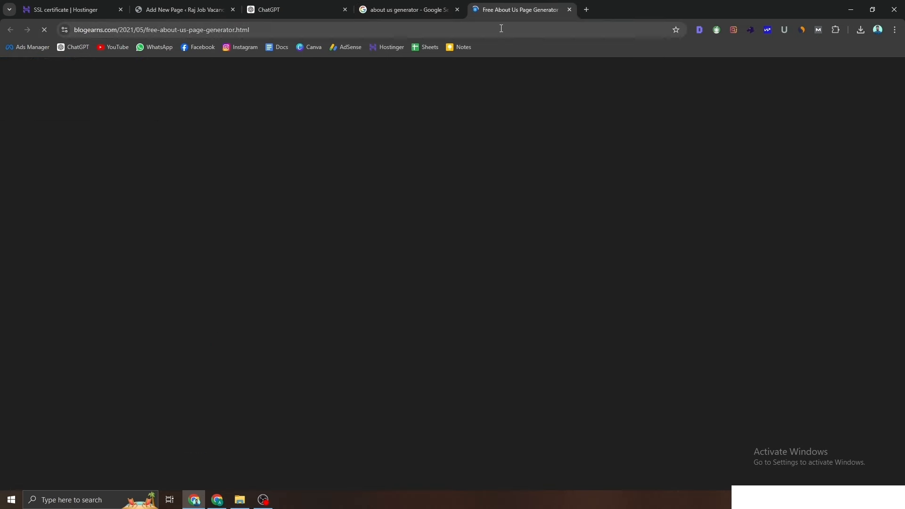
Step: Close the generator's video ad and copy the site title 'Raj Job Vacancy' from WordPress
scroll(360, 268, "down", 6)
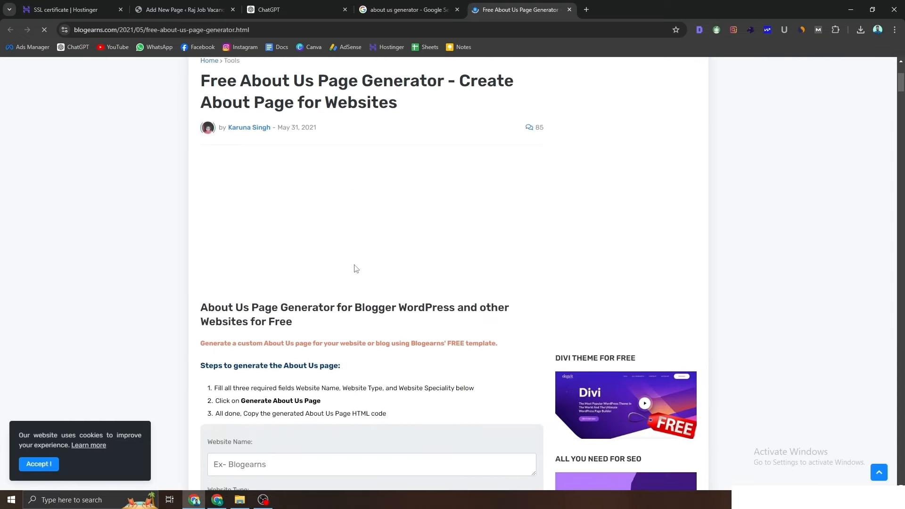
left_click(330, 235)
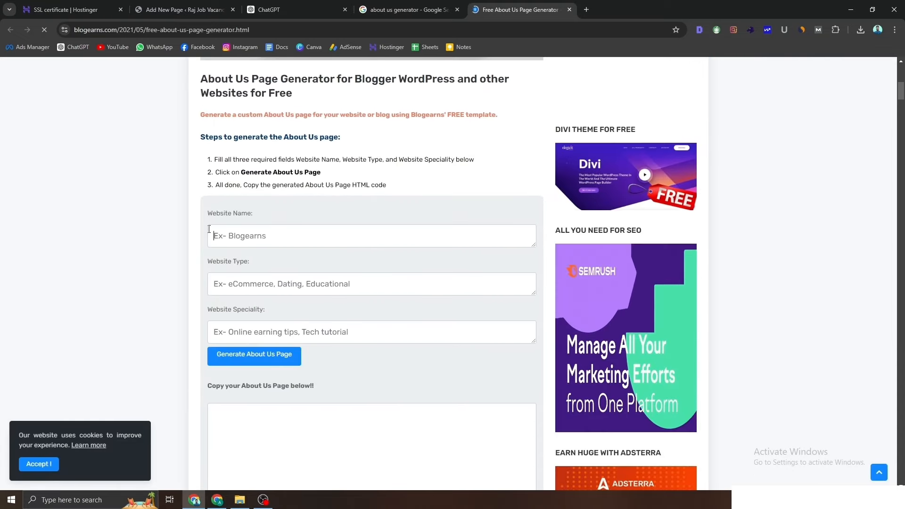
left_click(211, 5)
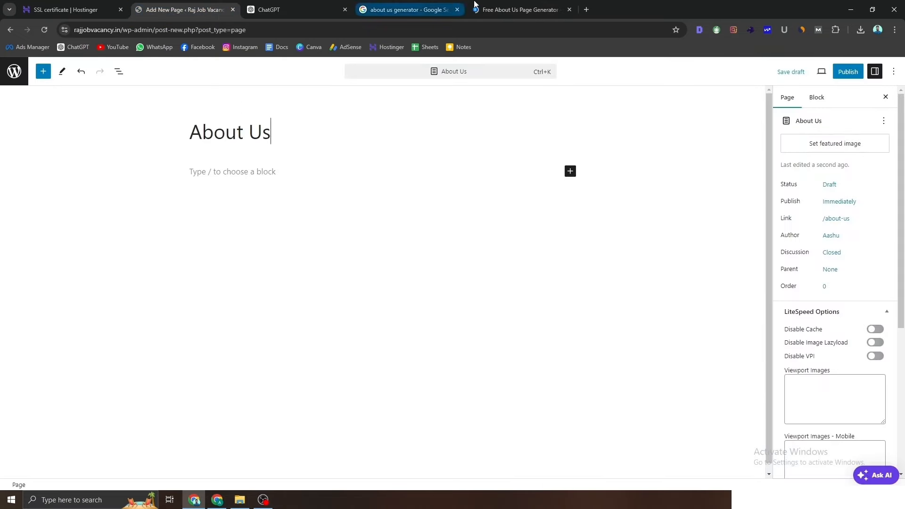
left_click(519, 10)
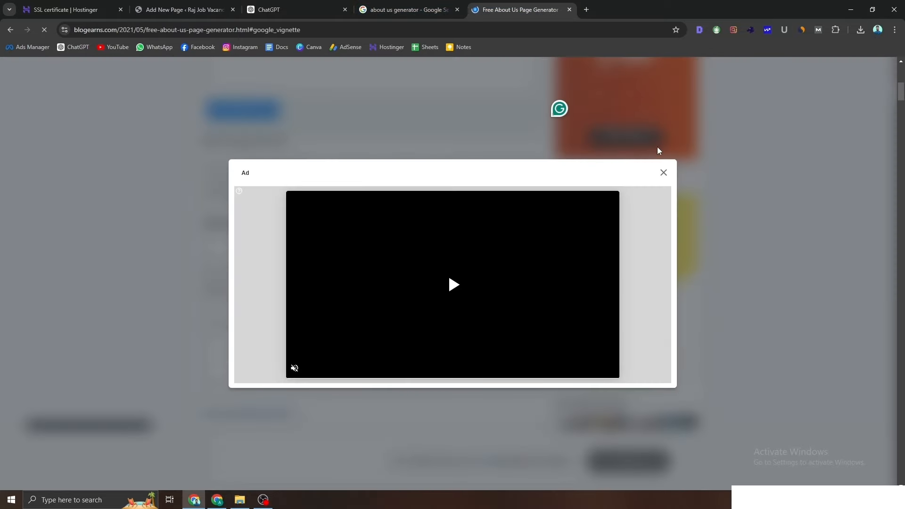
left_click(663, 173)
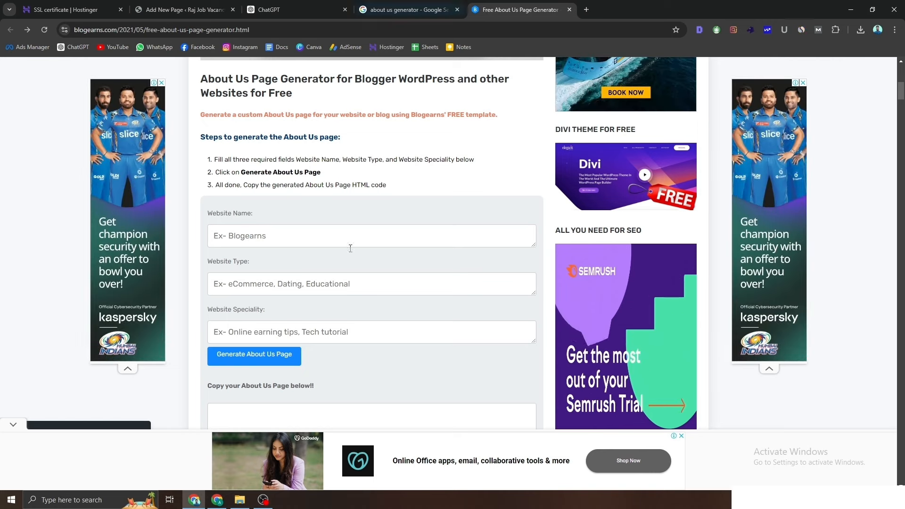
left_click(243, 237)
left_click(165, 5)
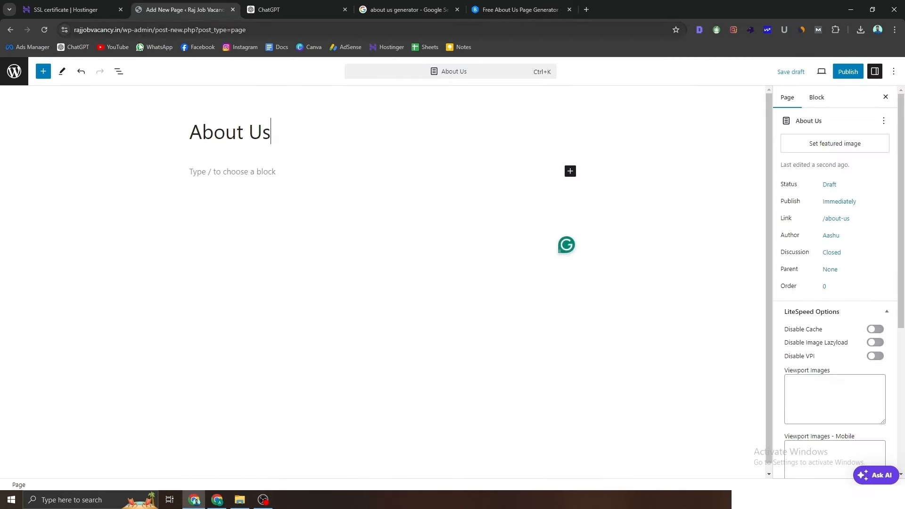
right_click(20, 84)
left_click(33, 91)
left_click(262, 4)
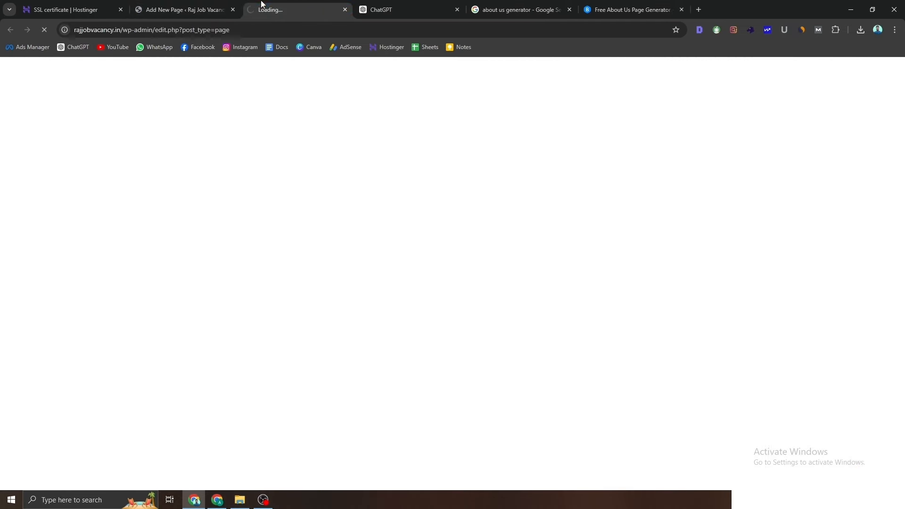
mouse_move(61, 64)
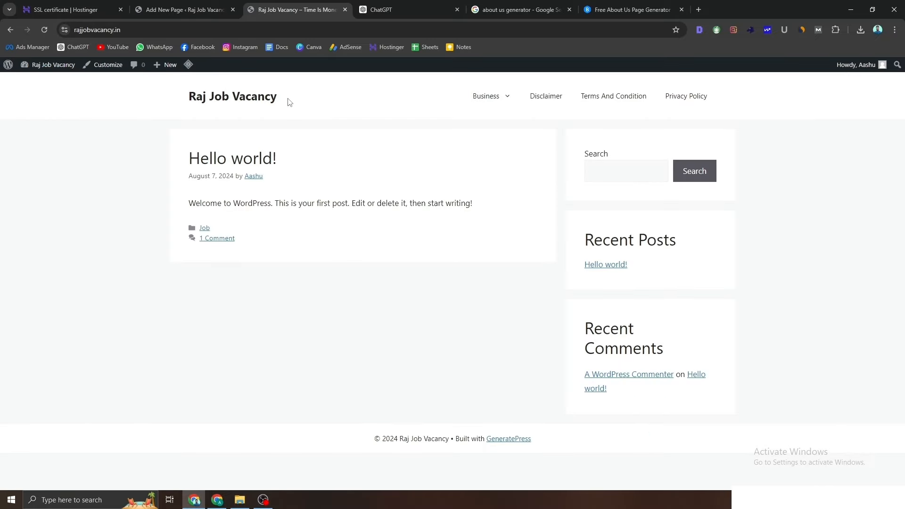
left_click_drag(289, 102, 178, 101)
key("ctrl+c")
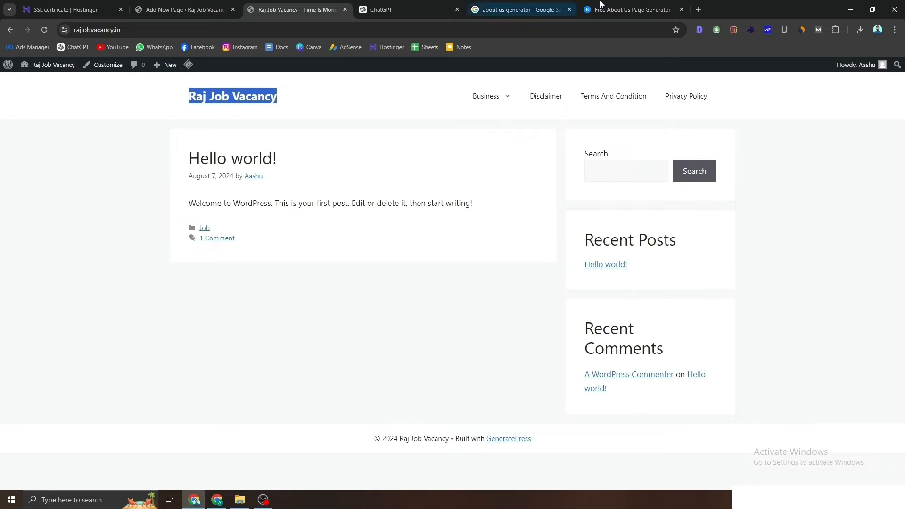
Step: Fill in the generator with website name Raj Job Vacancy, type Job and speciality Info
left_click(632, 9)
left_click(231, 234)
key("ctrl+v")
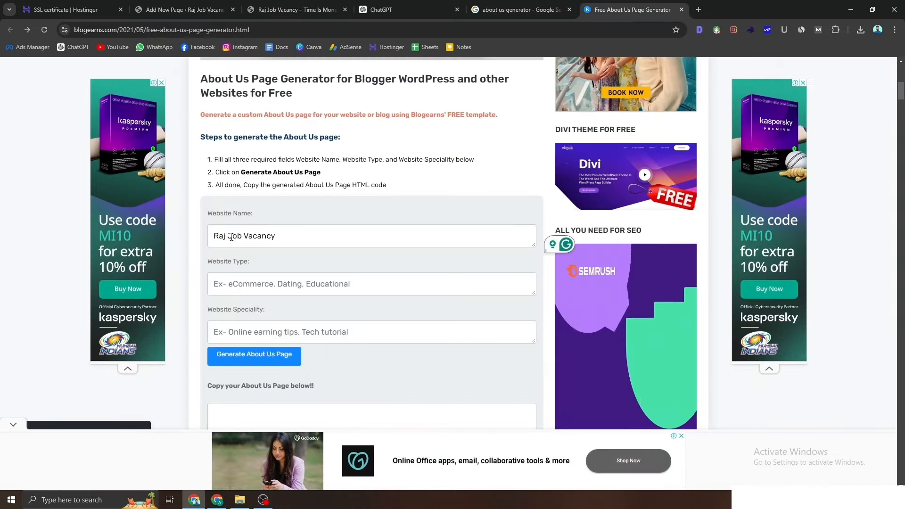
left_click(239, 281)
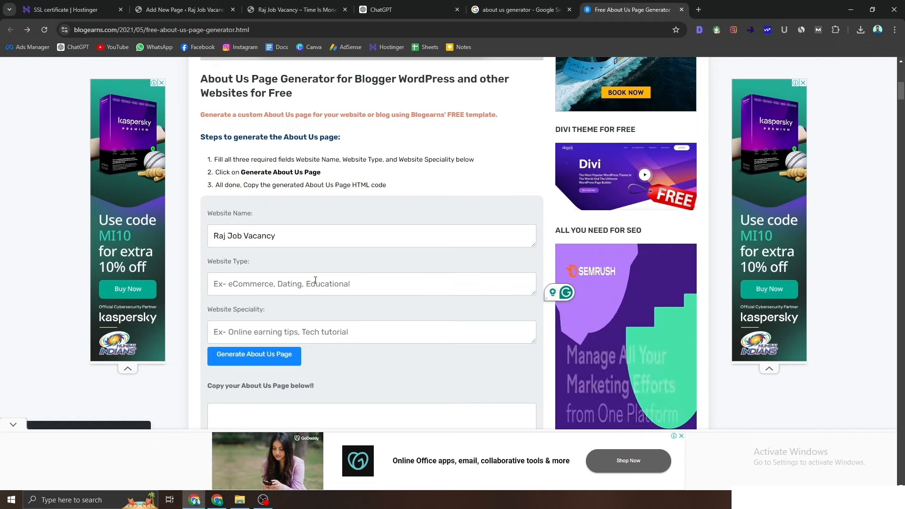
type("Job")
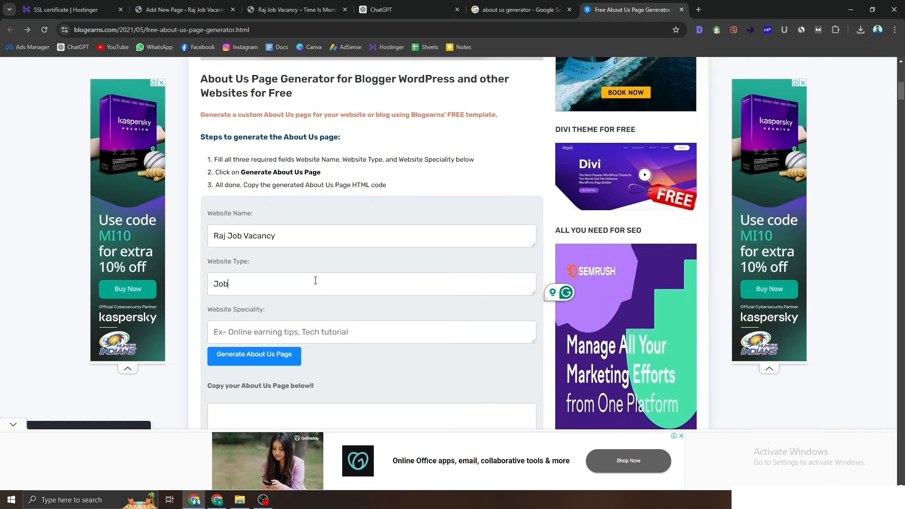
left_click(281, 332)
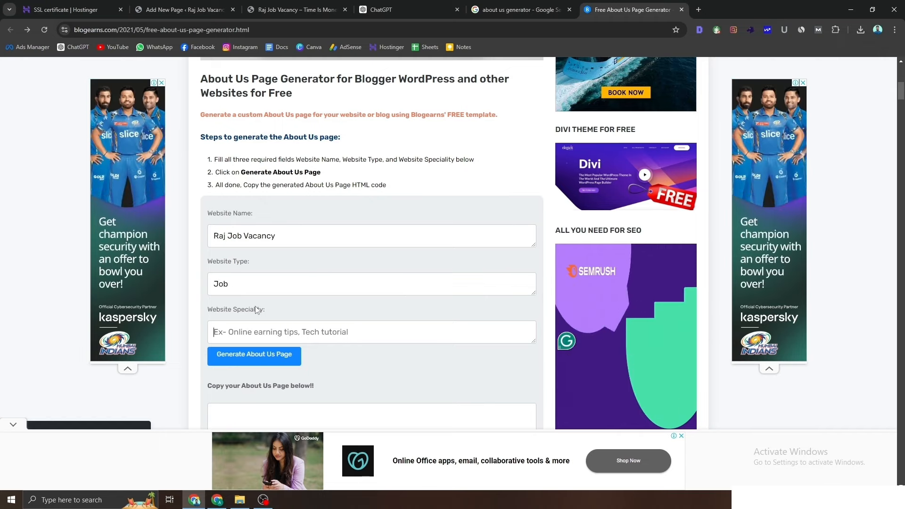
type("Info")
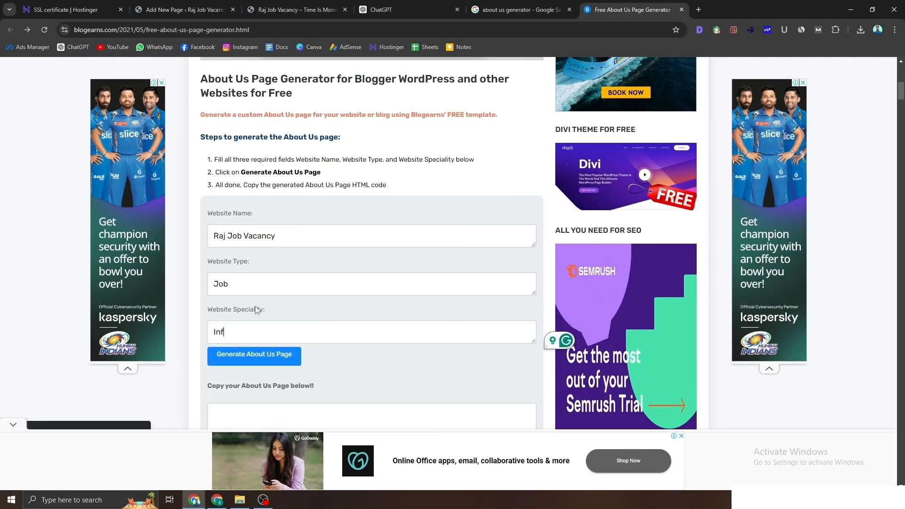
Step: Generate the About Us page, dismiss the alert, and copy the generated HTML code
left_click(274, 362)
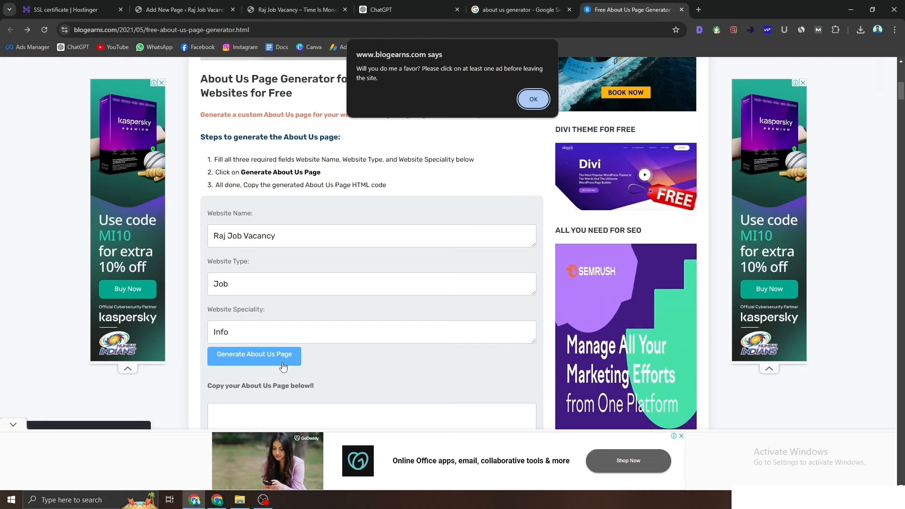
left_click(540, 104)
scroll(453, 221, "down", 6)
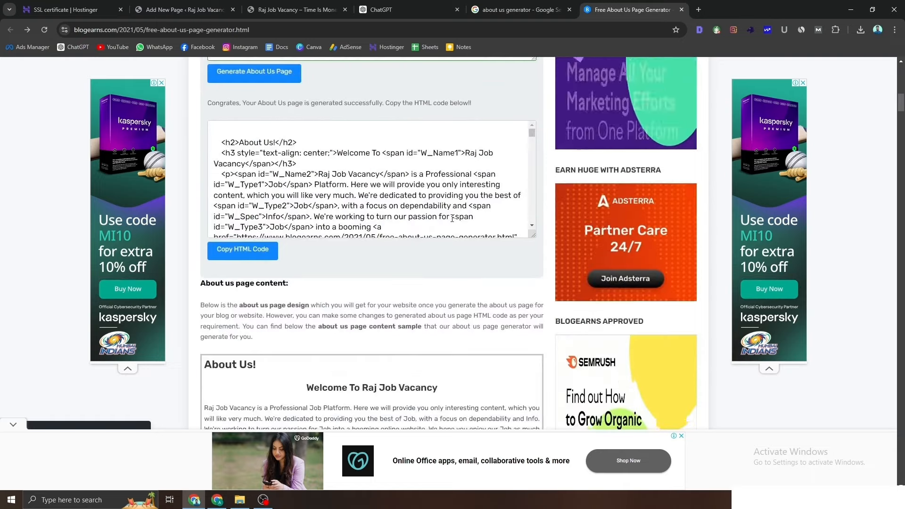
left_click(246, 259)
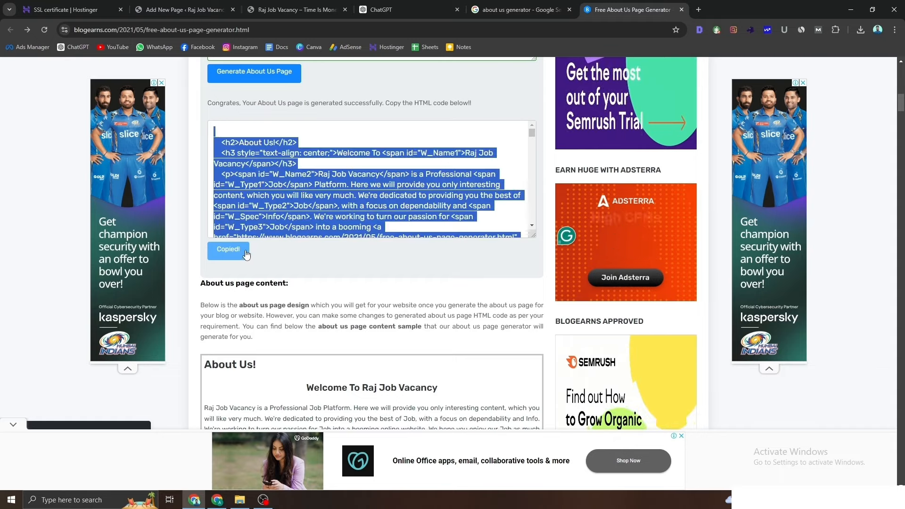
left_click(503, 5)
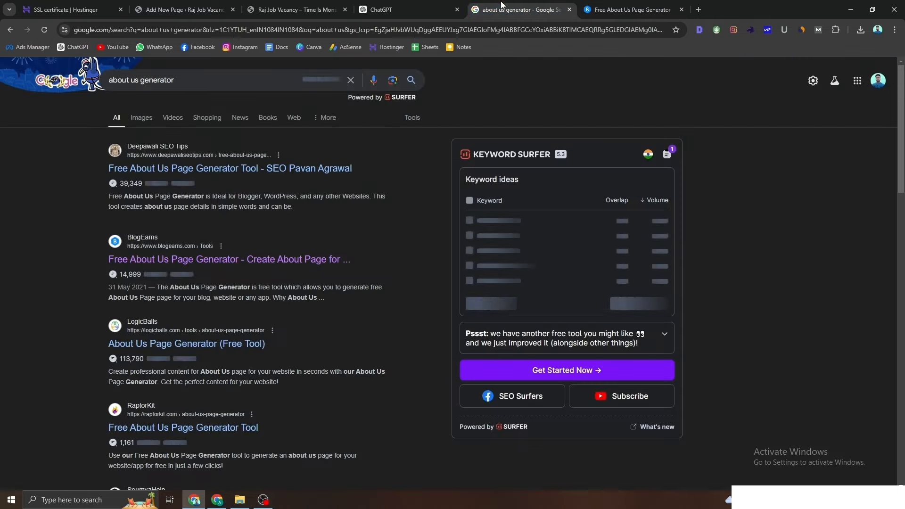
Step: Close the Google and ChatGPT tabs and open the Pages list in a new tab
left_click(569, 10)
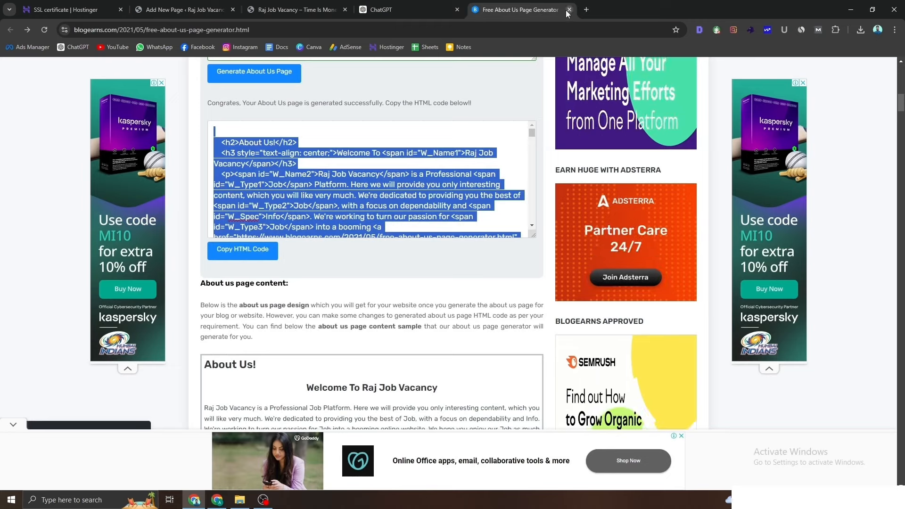
left_click(458, 10)
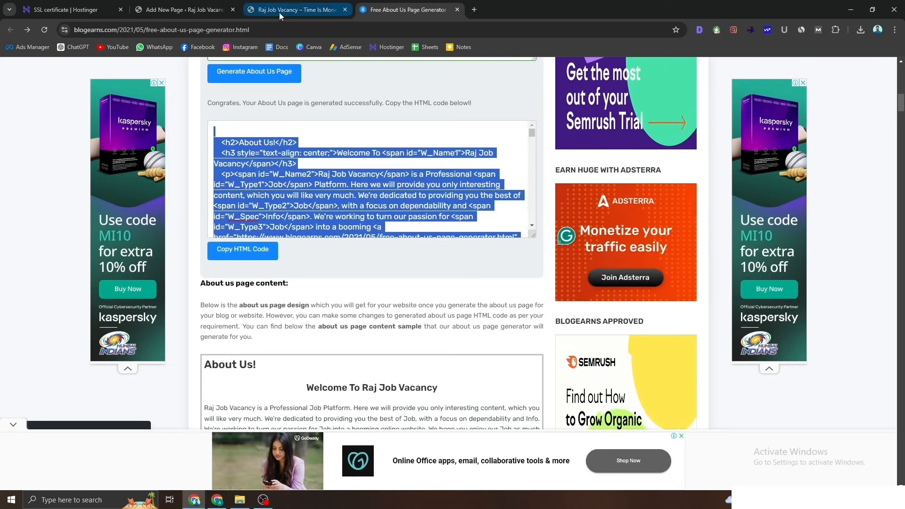
left_click(220, 10)
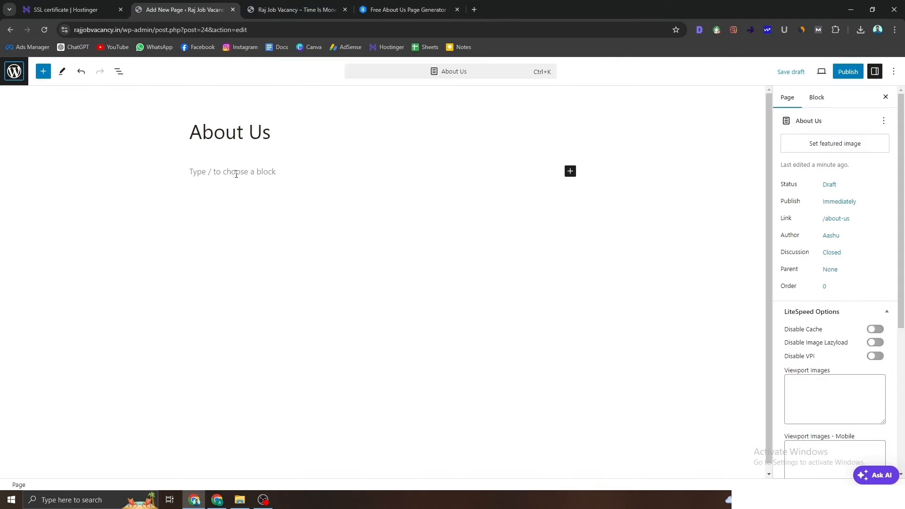
right_click(18, 79)
left_click(32, 85)
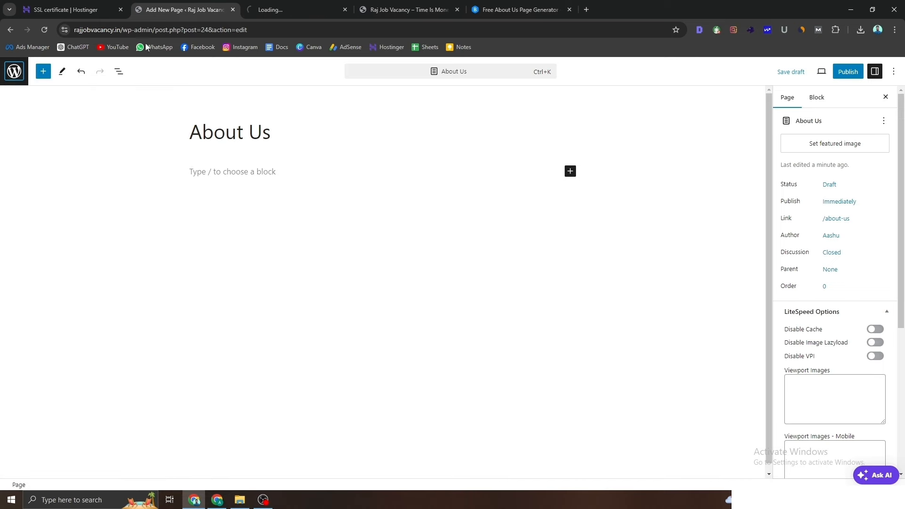
left_click(257, 9)
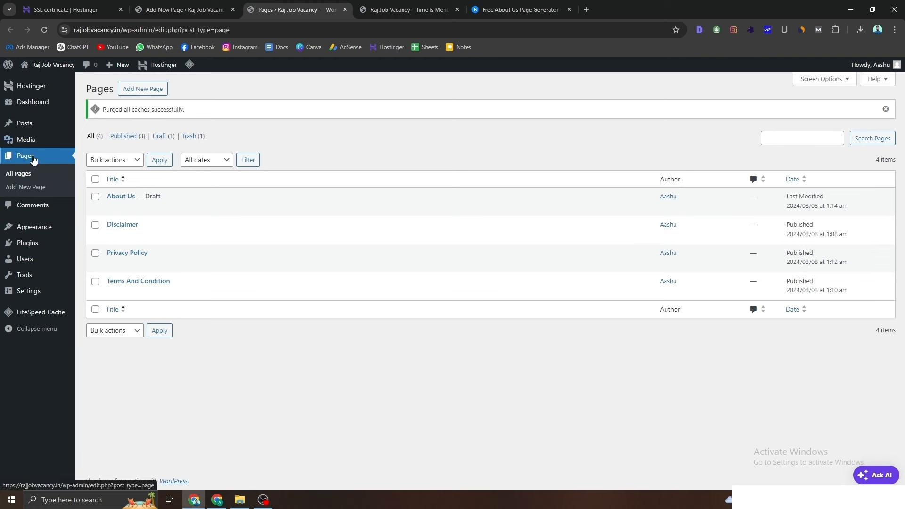
Step: Install and activate the Classic Editor plugin, then return to the About Us draft
mouse_move(41, 245)
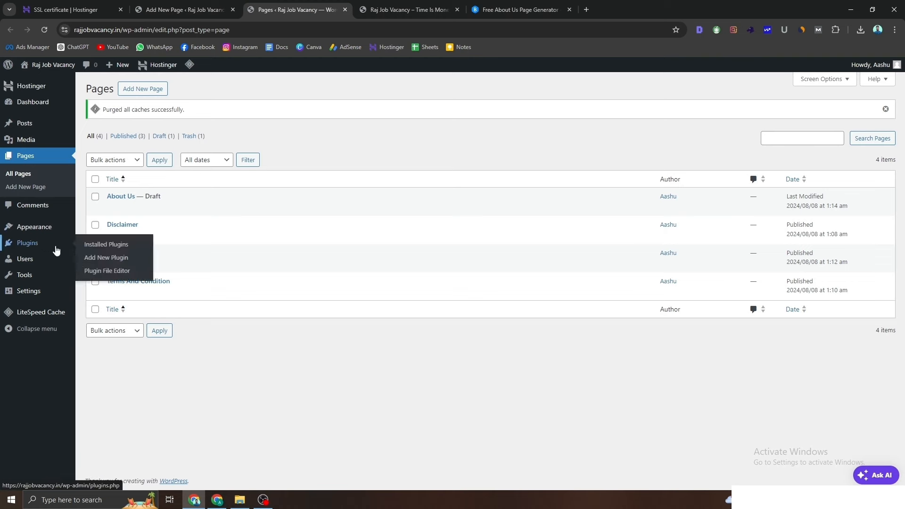
left_click(28, 248)
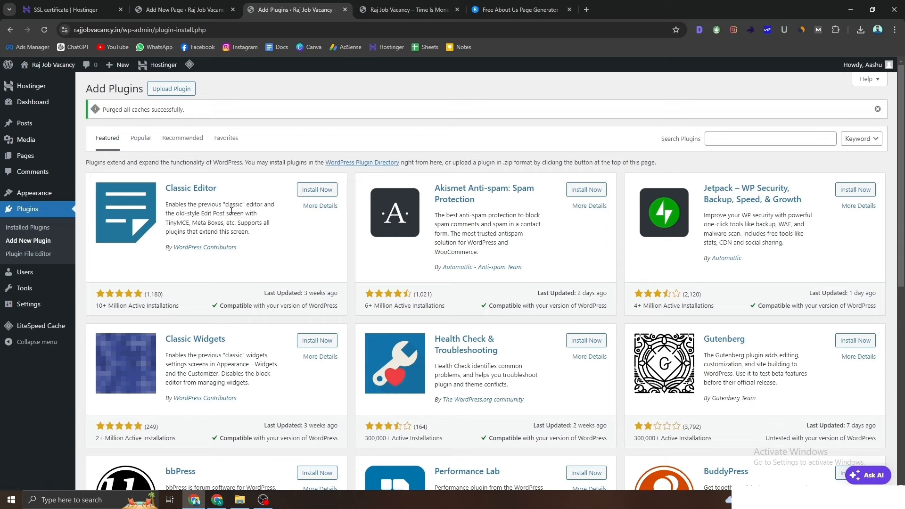
left_click(316, 191)
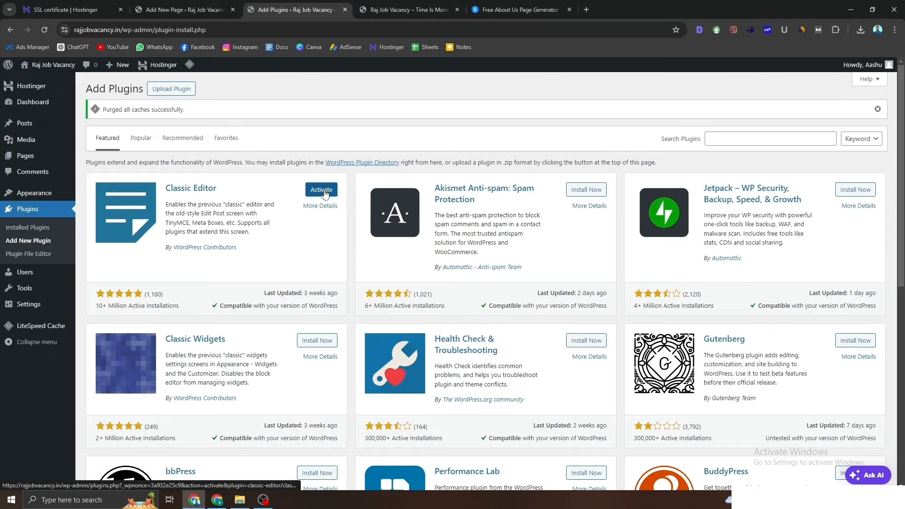
left_click(322, 192)
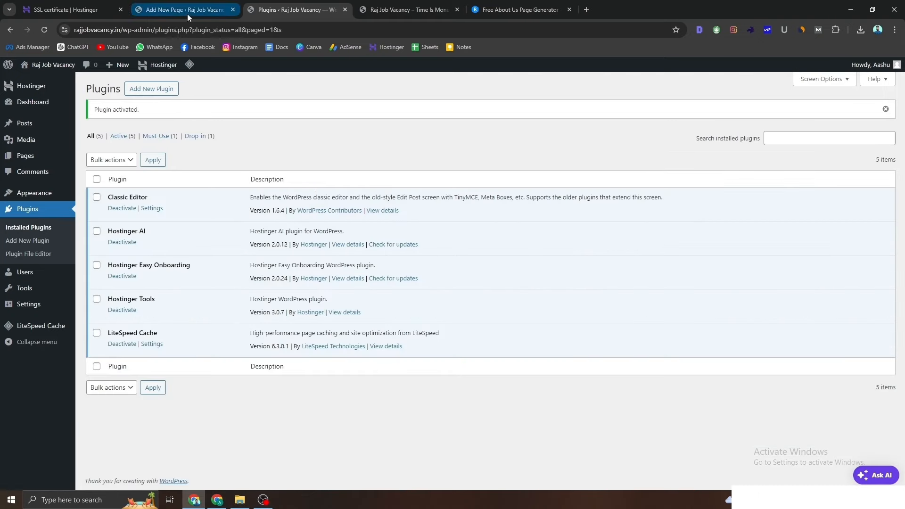
left_click(188, 14)
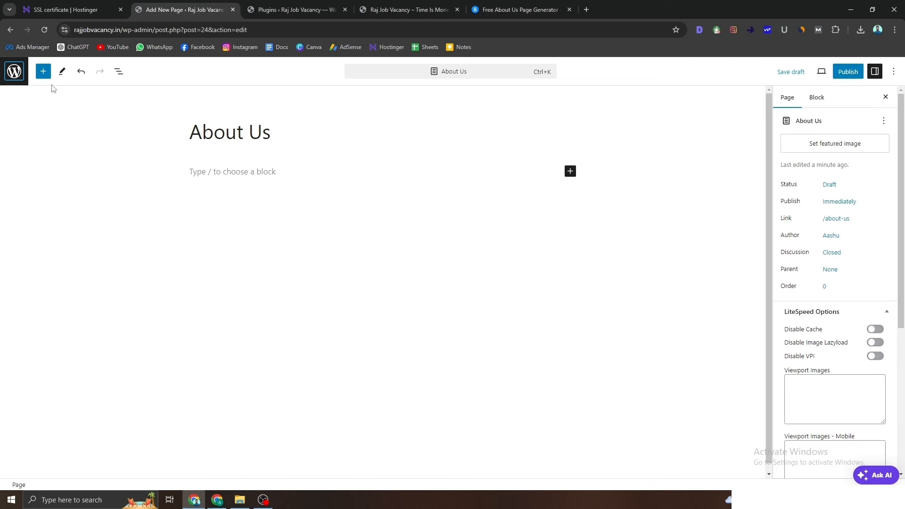
Step: Reload the classic editor and paste the generated About Us HTML into the Text view
left_click(38, 27)
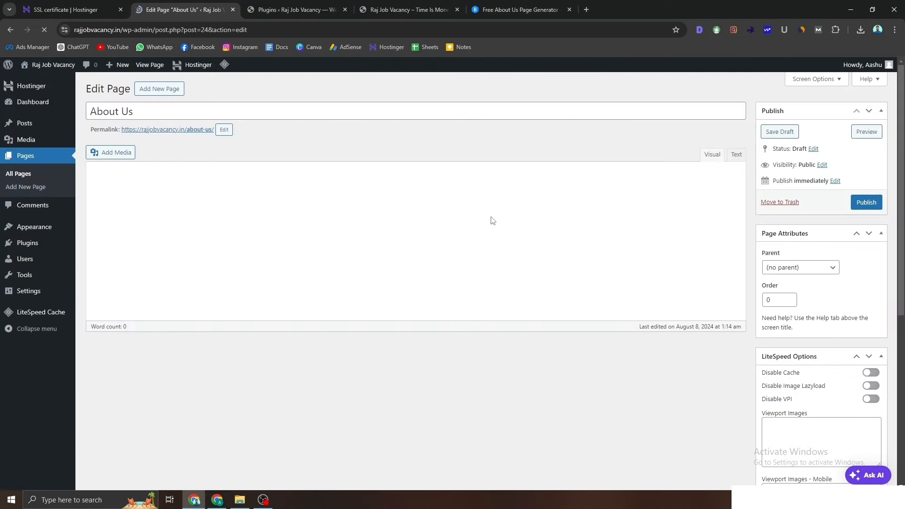
left_click(736, 157)
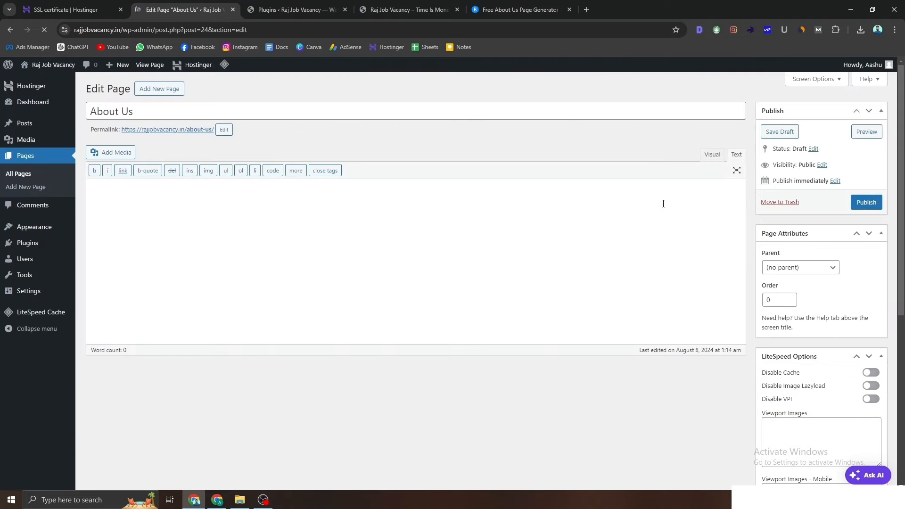
left_click(398, 271)
key("ctrl+v")
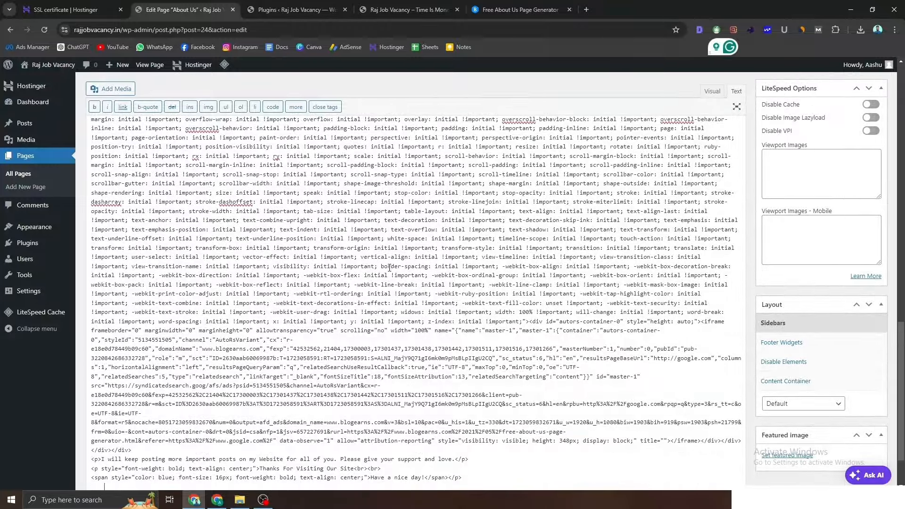
scroll(389, 268, "up", 15)
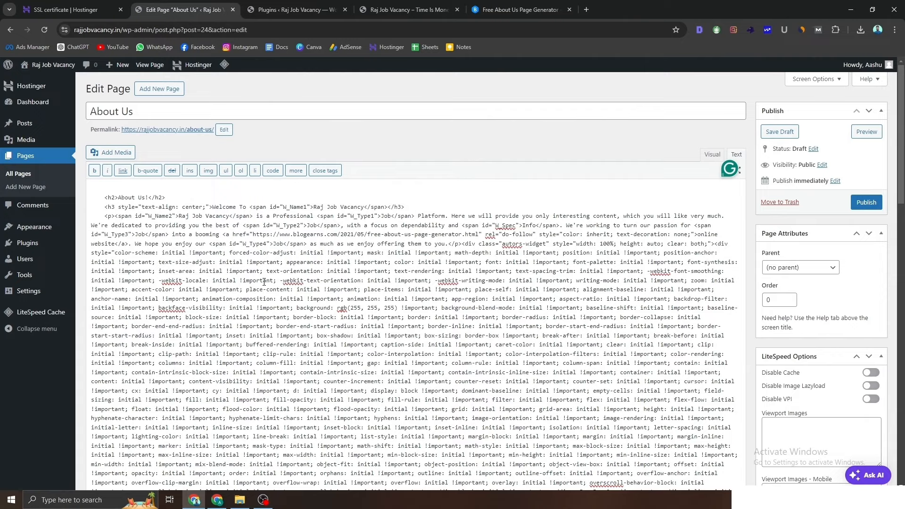
left_click(712, 155)
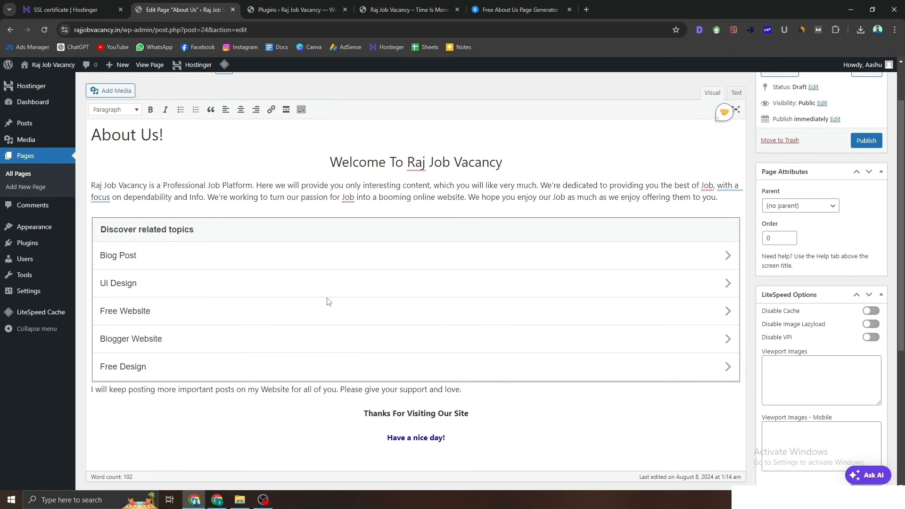
Step: Delete the Discover related topics block and the duplicate 'About Us!' heading
left_click(735, 234)
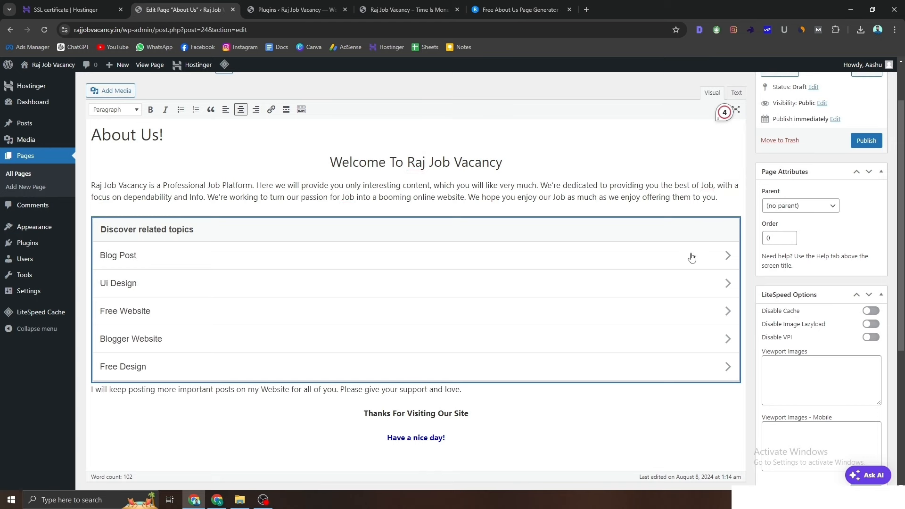
key("Delete")
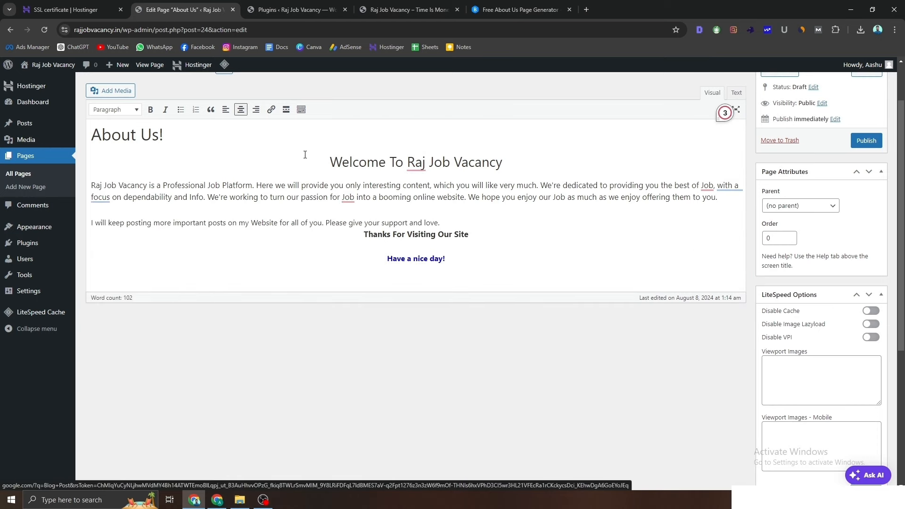
left_click(166, 139)
left_click_drag(168, 138, 87, 139)
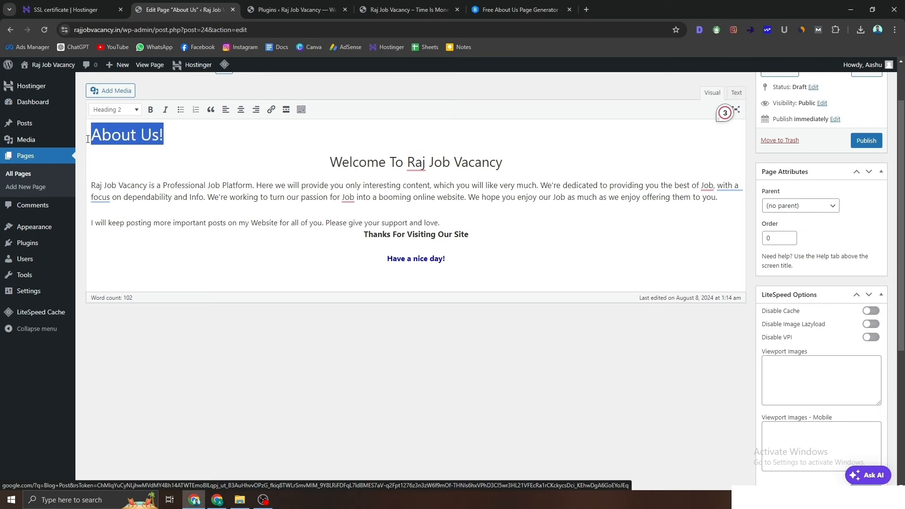
key("Delete")
Step: Publish the About Us page and close the homepage and generator tabs
scroll(165, 154, "up", 2)
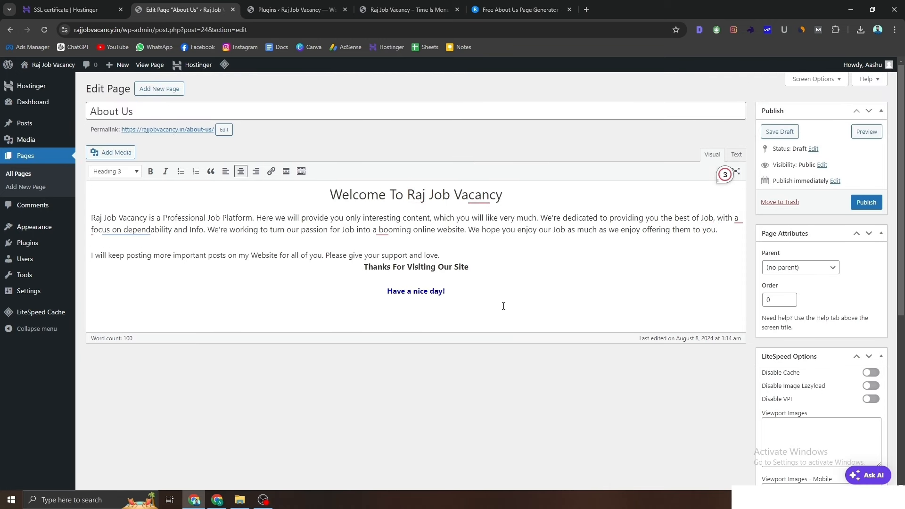
left_click(860, 204)
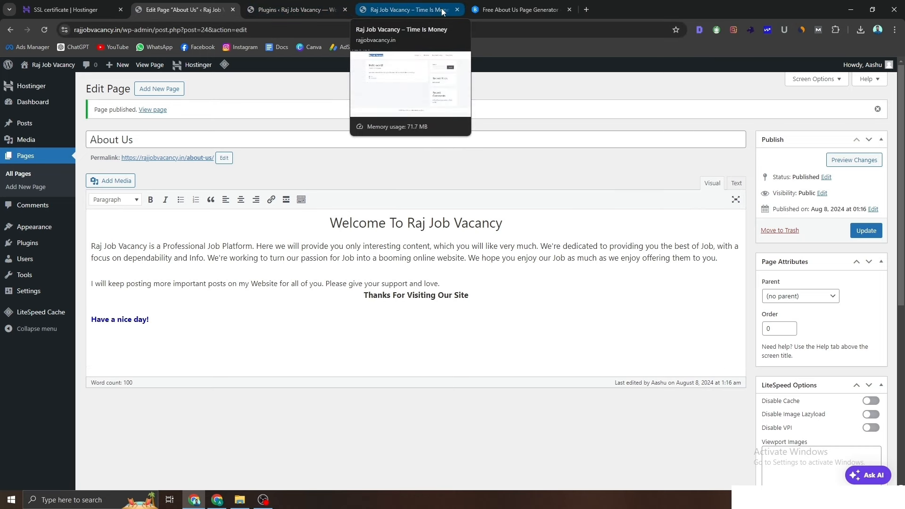
left_click(458, 10)
left_click(457, 10)
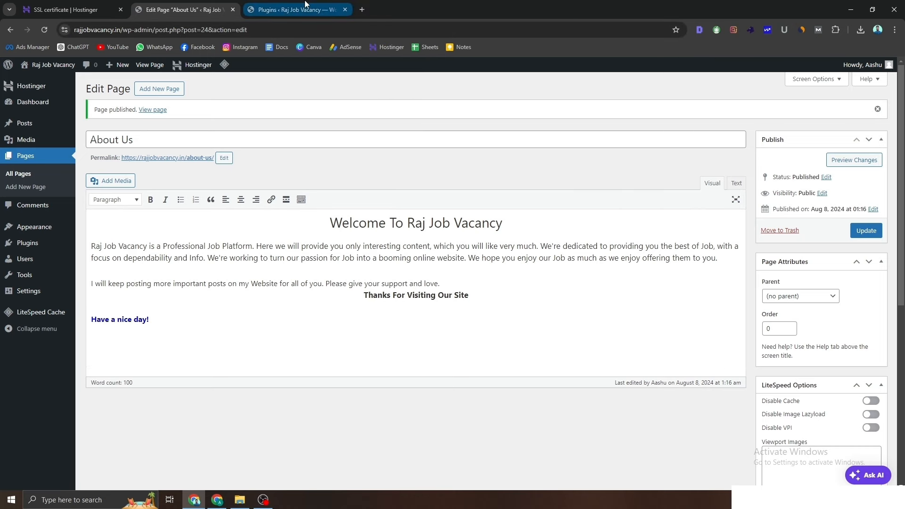
Step: Close the Plugins and Hostinger tabs, check the live About Us page, then return to the editor
left_click(344, 10)
left_click(120, 9)
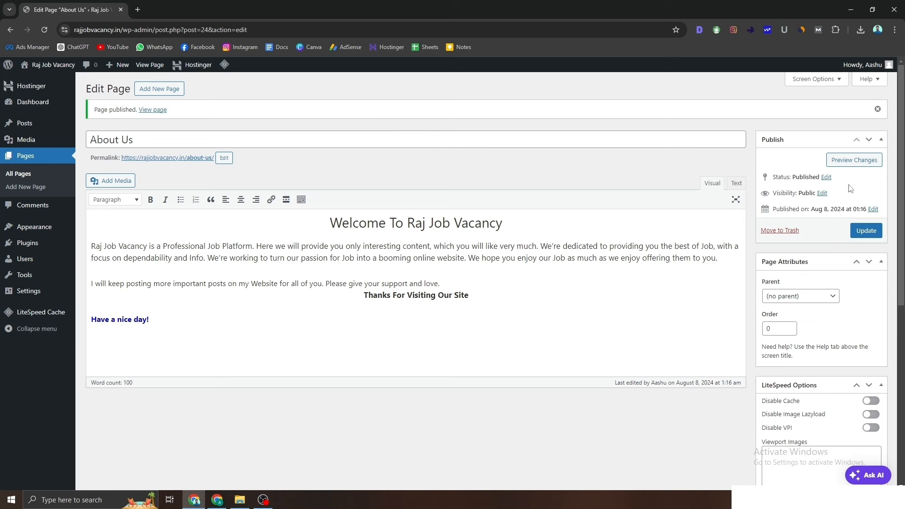
scroll(634, 248, "down", 2)
scroll(346, 230, "up", 2)
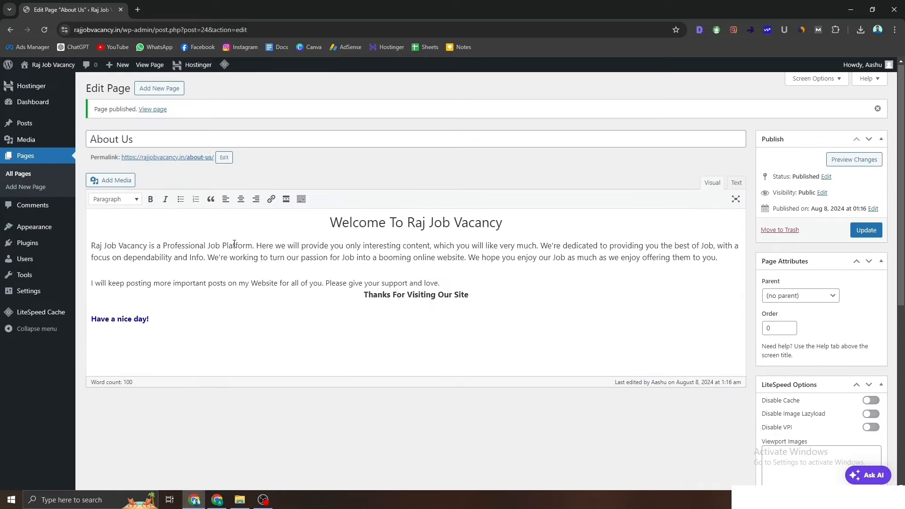
right_click(144, 110)
left_click(162, 121)
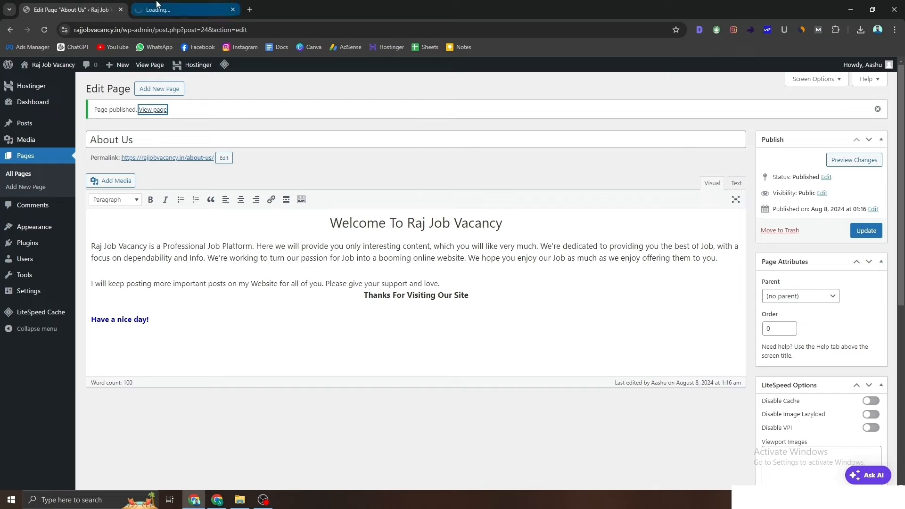
left_click(179, 9)
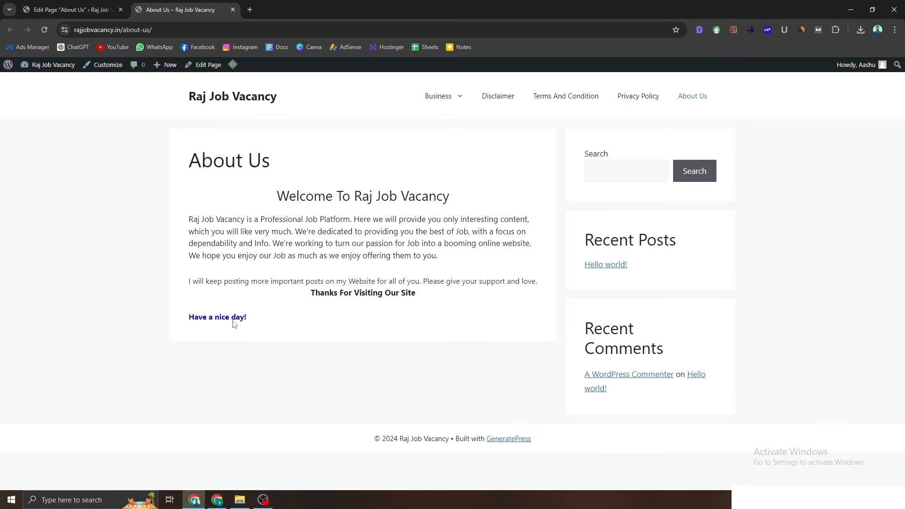
left_click(61, 7)
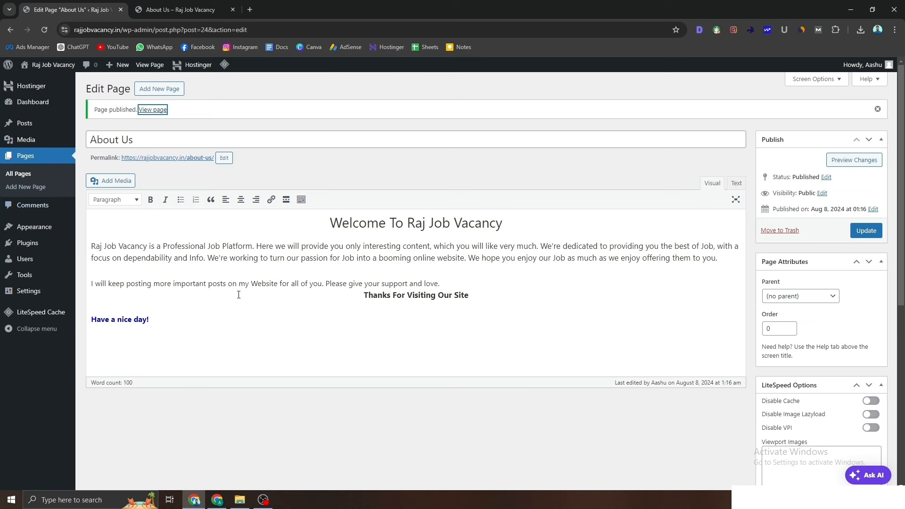
Step: Start a new page draft titled Contact Us
left_click(42, 193)
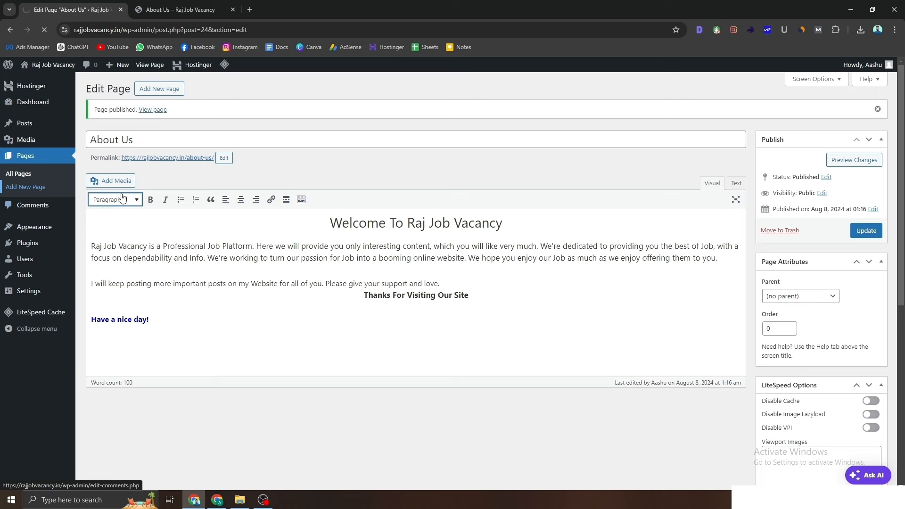
type("Contact Us")
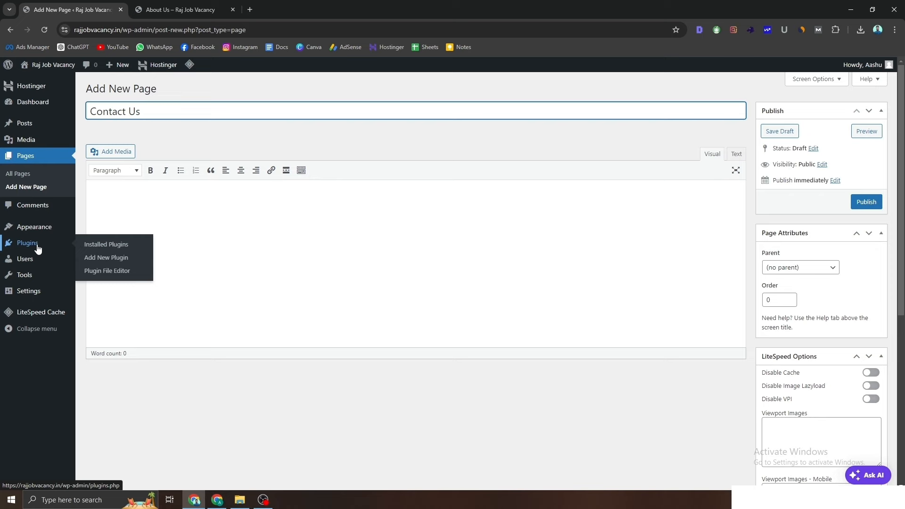
right_click(107, 260)
left_click(129, 265)
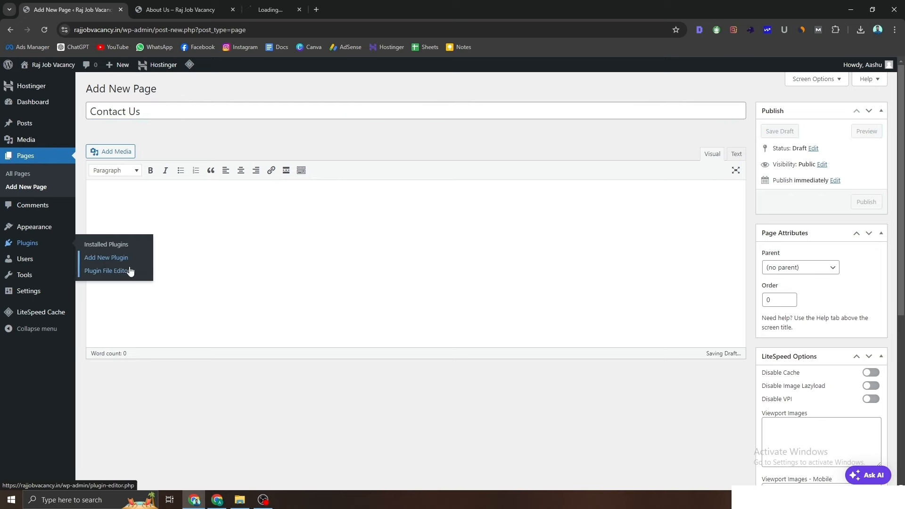
Step: Search plugins for 'contact form 7' and install Contact Form 7
left_click(283, 5)
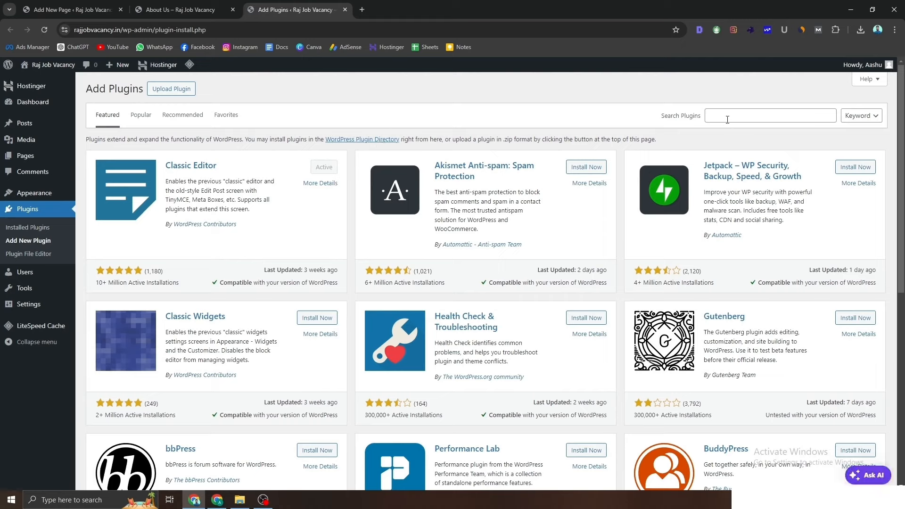
left_click(727, 120)
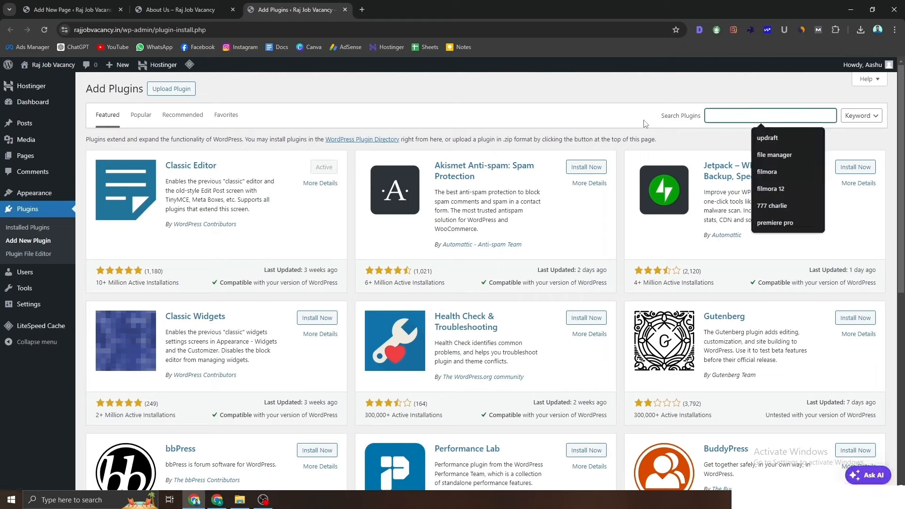
type("contact")
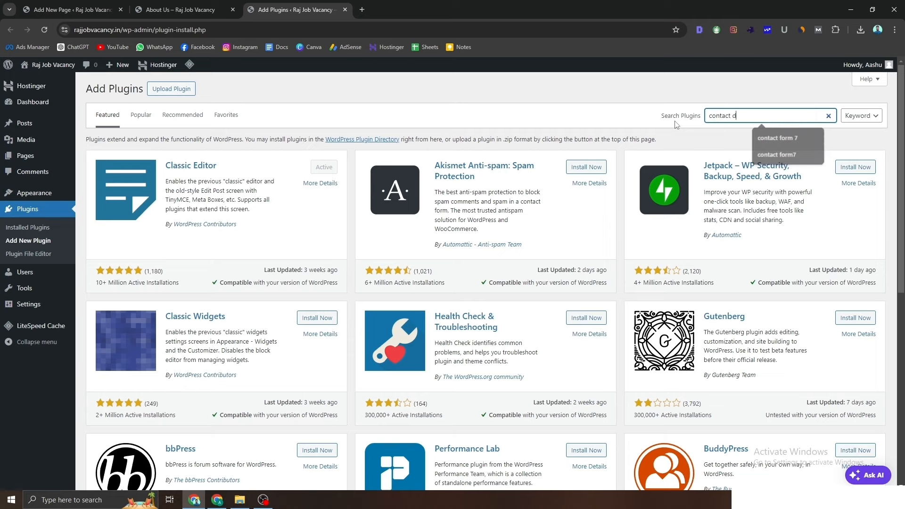
type(" form ")
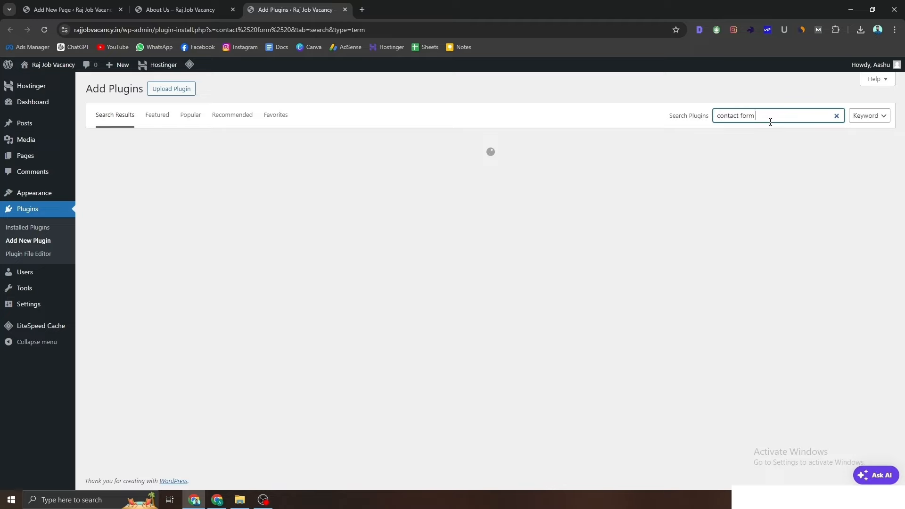
type("7")
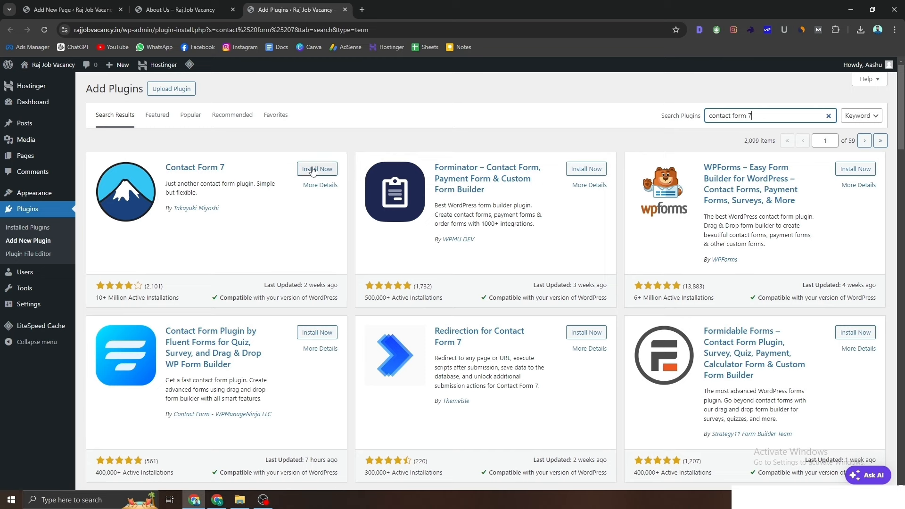
left_click_drag(231, 167, 164, 168)
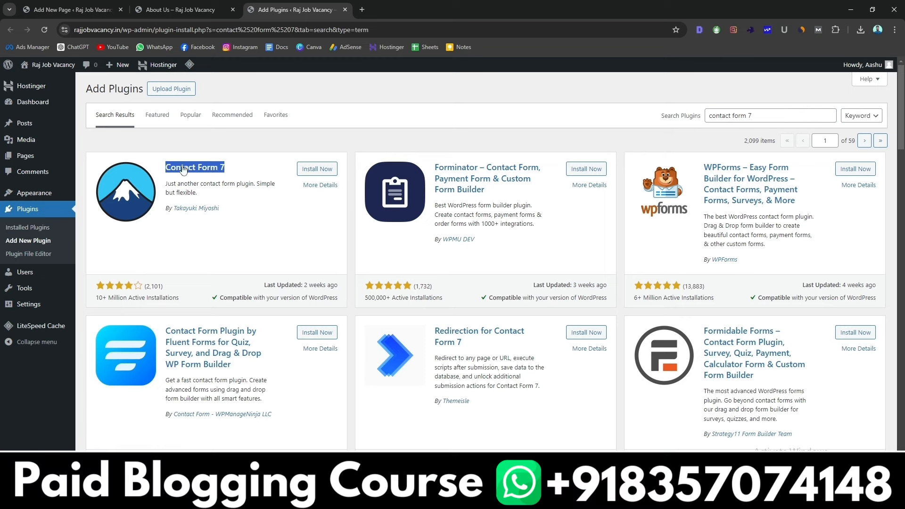
left_click(307, 170)
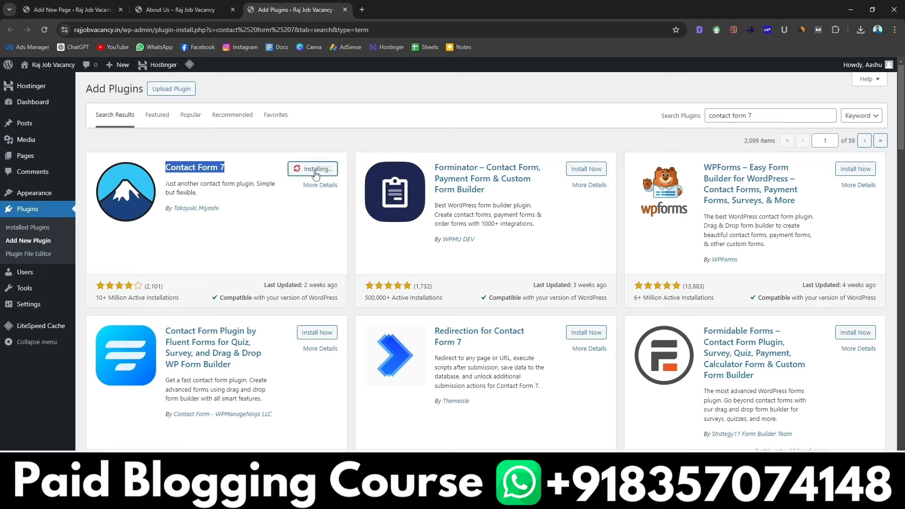
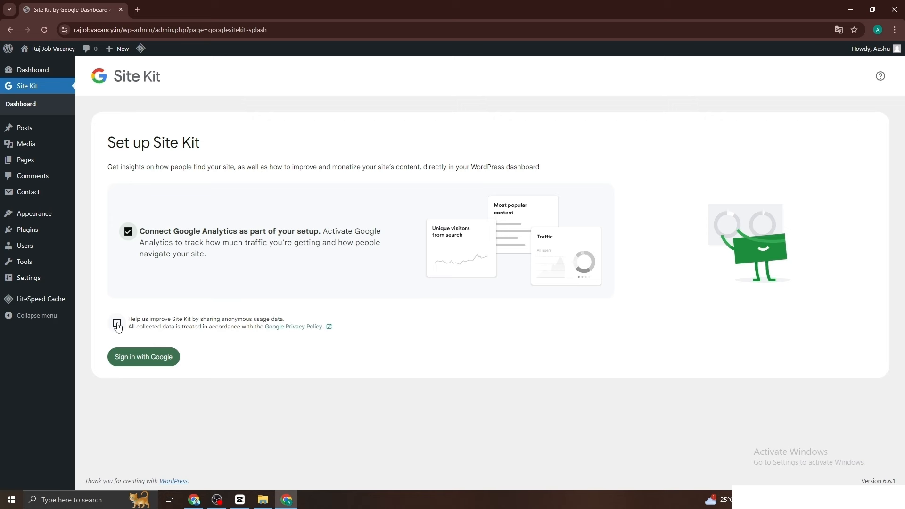
Step: Opt in to 'Help us improve Site Kit' and begin the Google sign-in
left_click(116, 325)
left_click(164, 367)
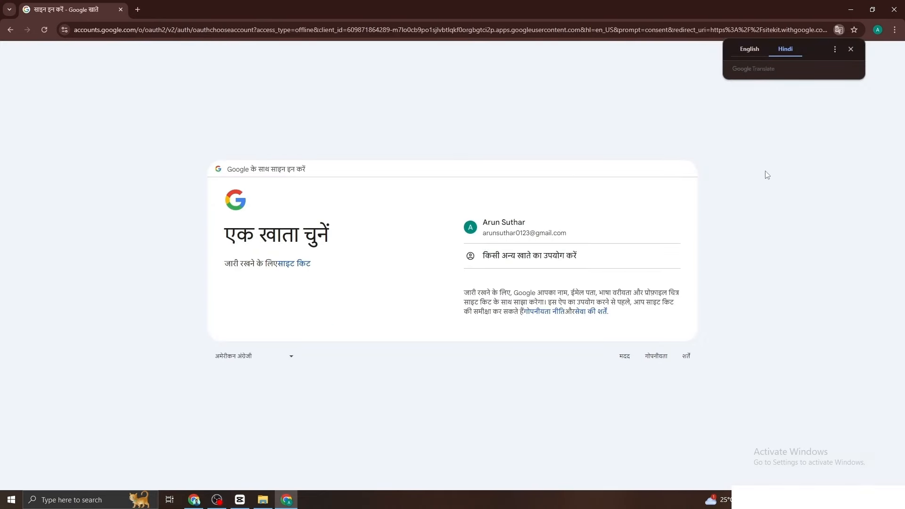
Step: Sign in to Site Kit with the listed Google account, approving the phone prompt
left_click(749, 50)
left_click(488, 225)
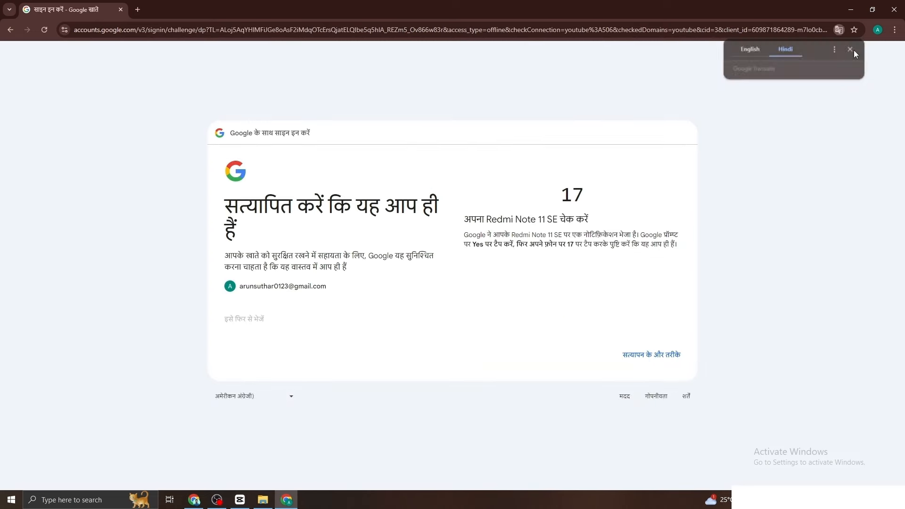
left_click(854, 50)
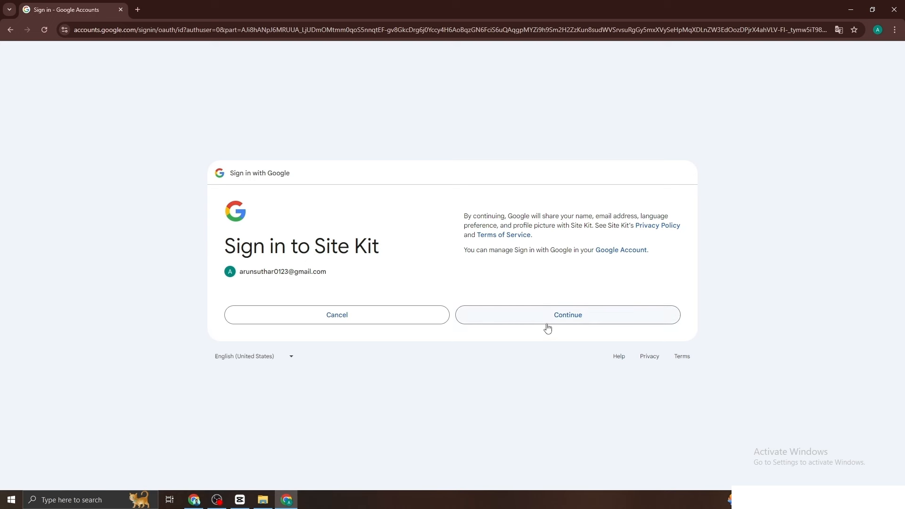
left_click(585, 317)
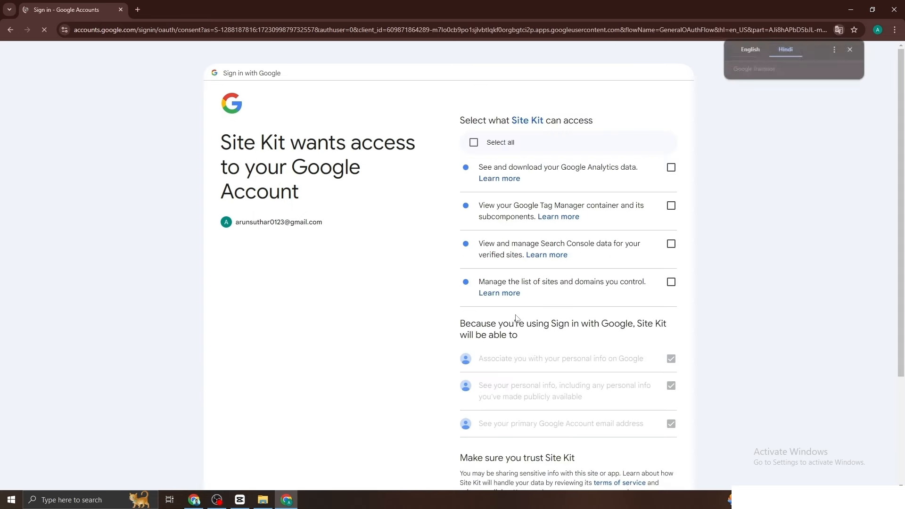
Step: Grant Site Kit access to Analytics, Tag Manager, Search Console and sites via Select all
left_click(742, 49)
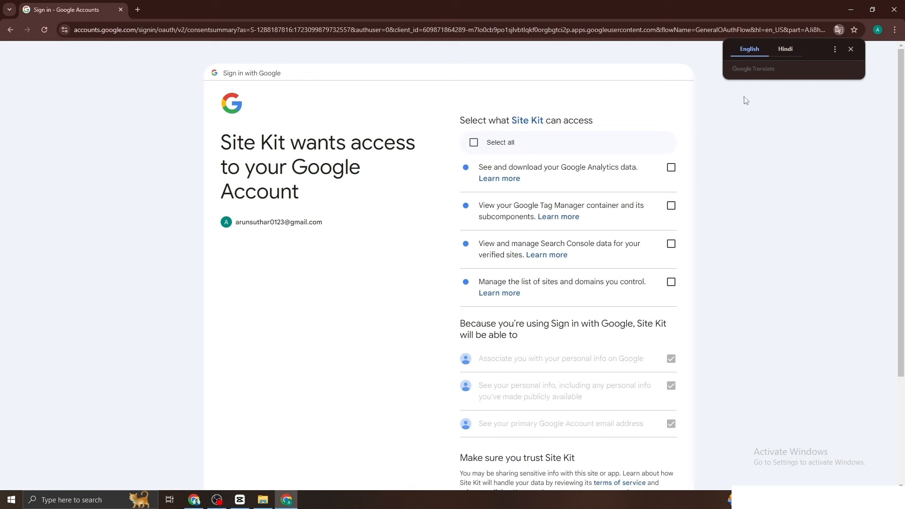
left_click(851, 50)
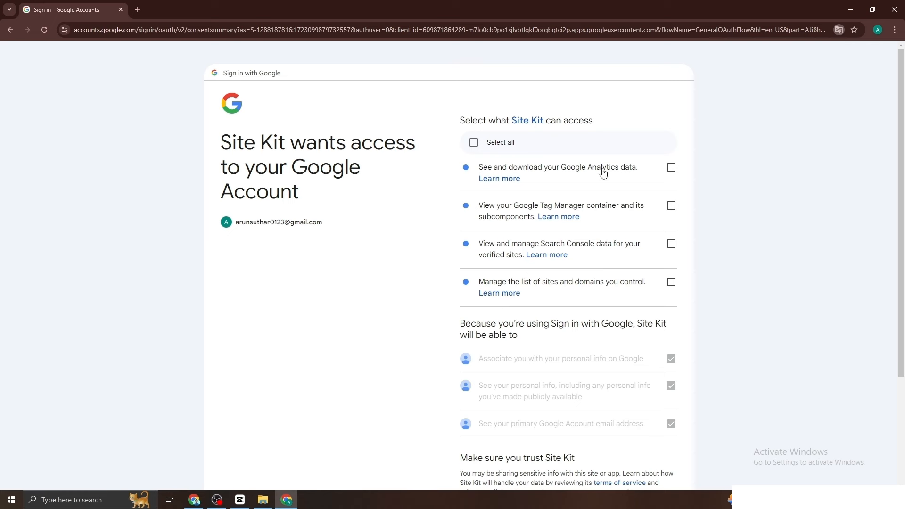
left_click(474, 142)
scroll(542, 266, "down", 3)
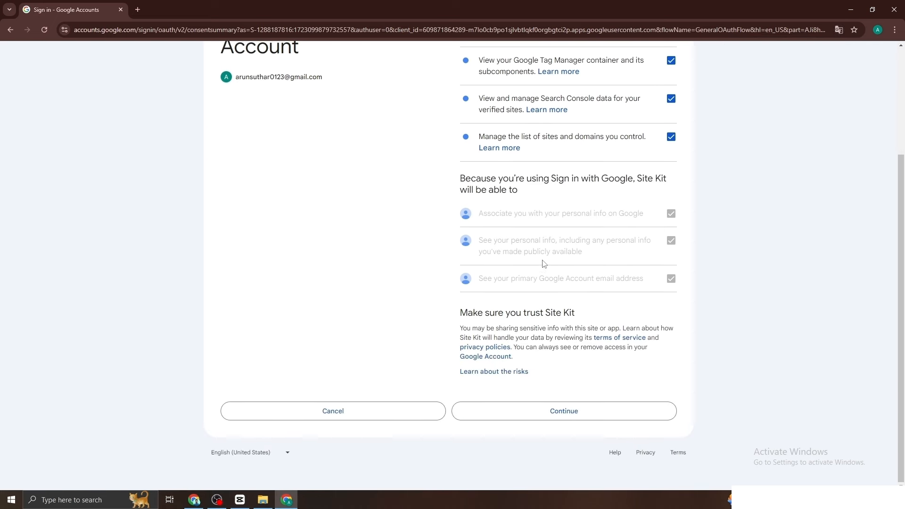
left_click(524, 414)
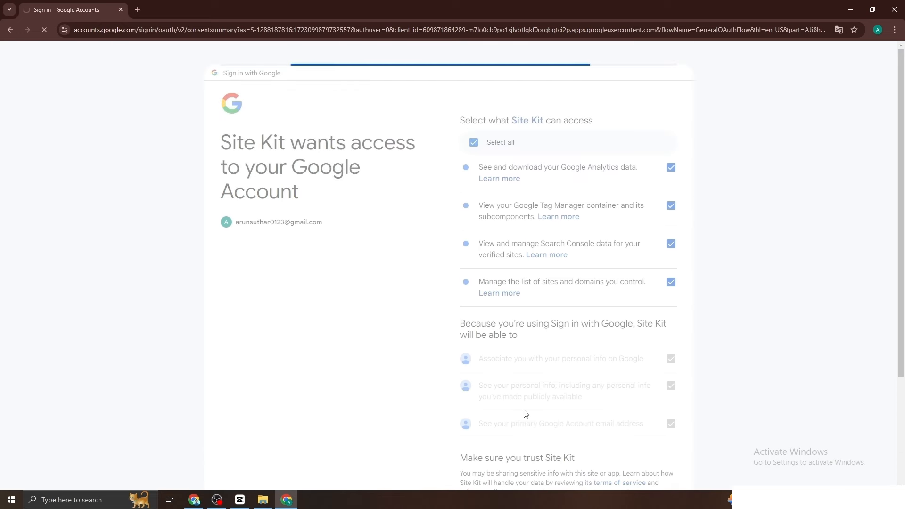
scroll(437, 388, "down", 1)
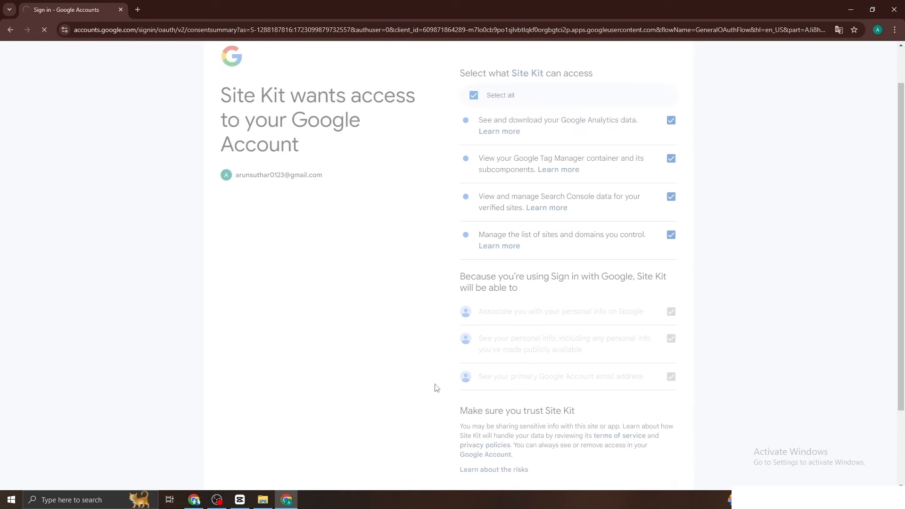
scroll(436, 387, "down", 3)
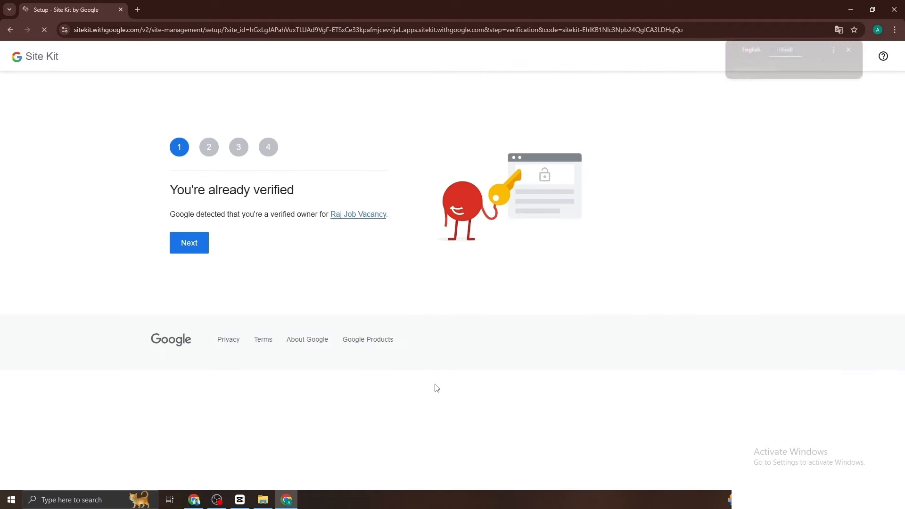
Step: Pass the site verification step and allow metrics in the Site Kit dashboard
left_click(750, 50)
left_click(851, 49)
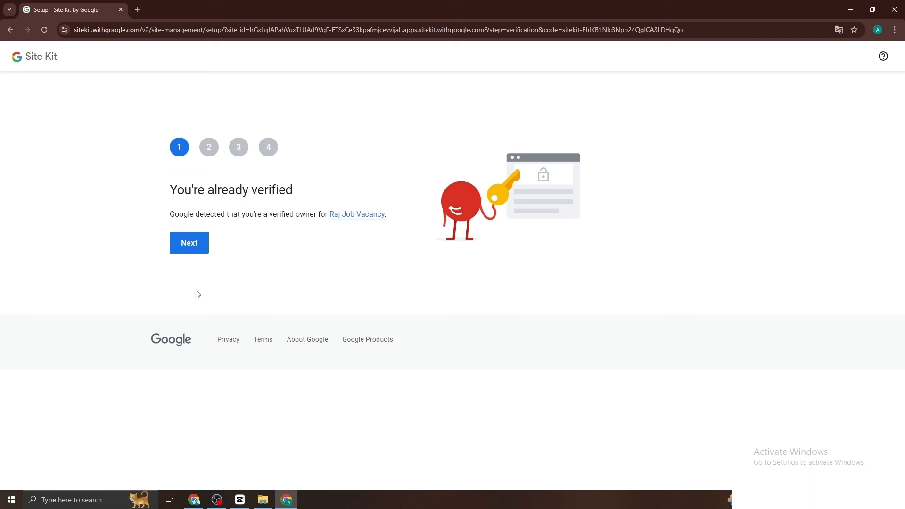
left_click(185, 252)
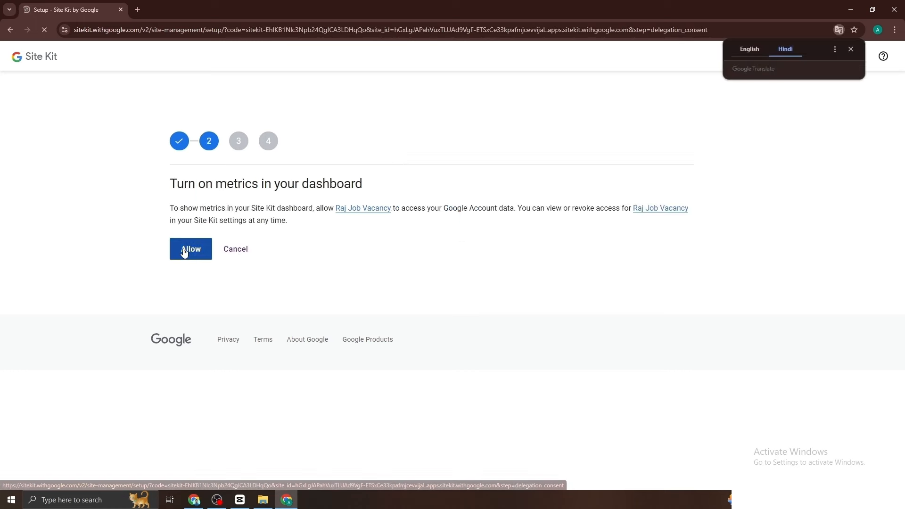
left_click(750, 50)
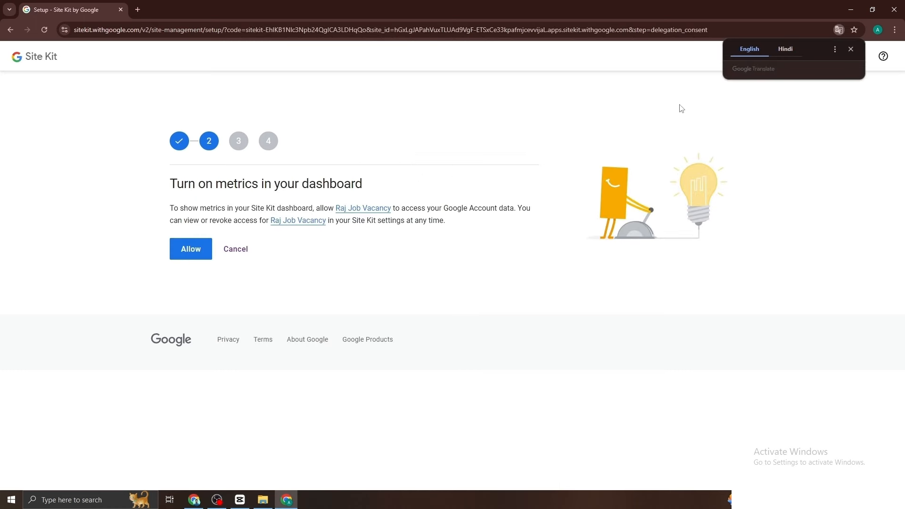
left_click(850, 50)
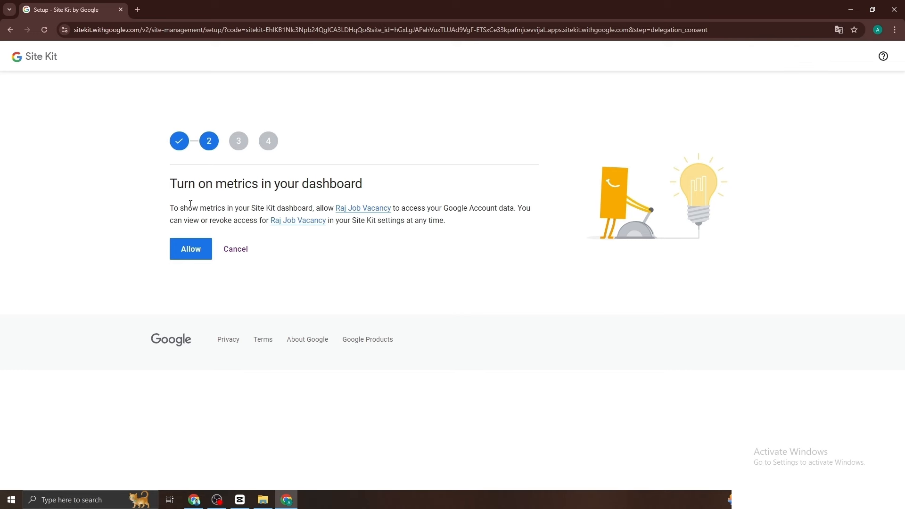
left_click(194, 259)
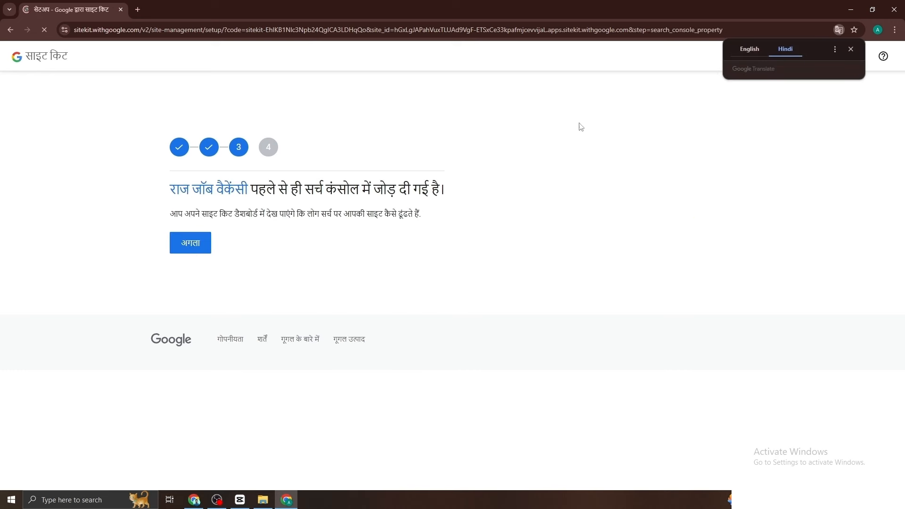
Step: Get past the Search Console step and proceed to set up Google Analytics
left_click(754, 51)
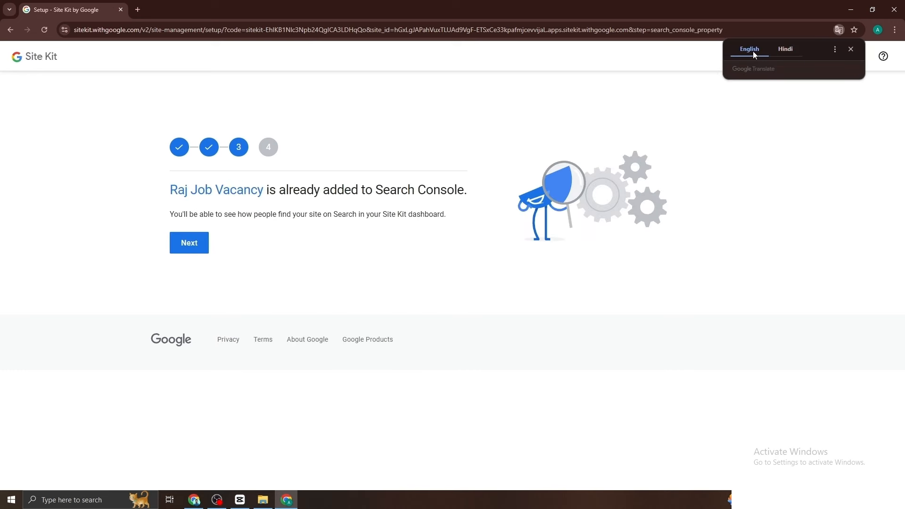
left_click(851, 49)
left_click(189, 245)
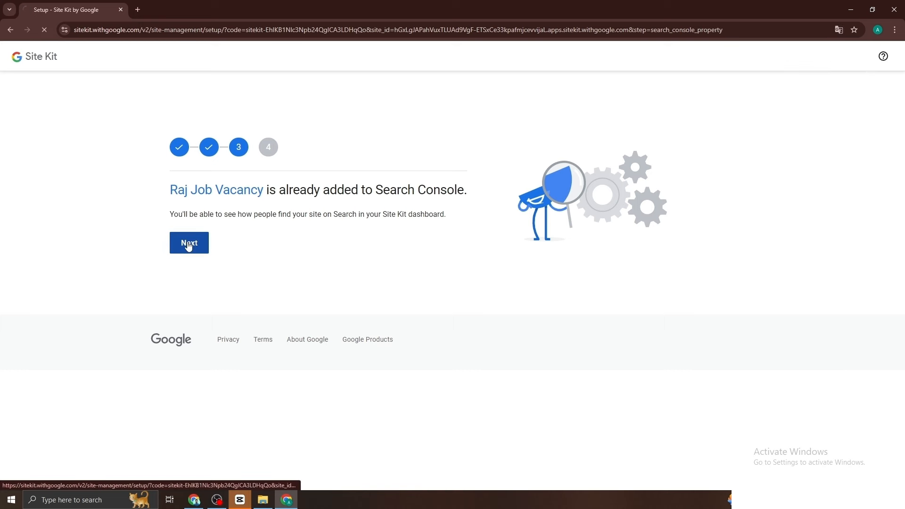
left_click(748, 50)
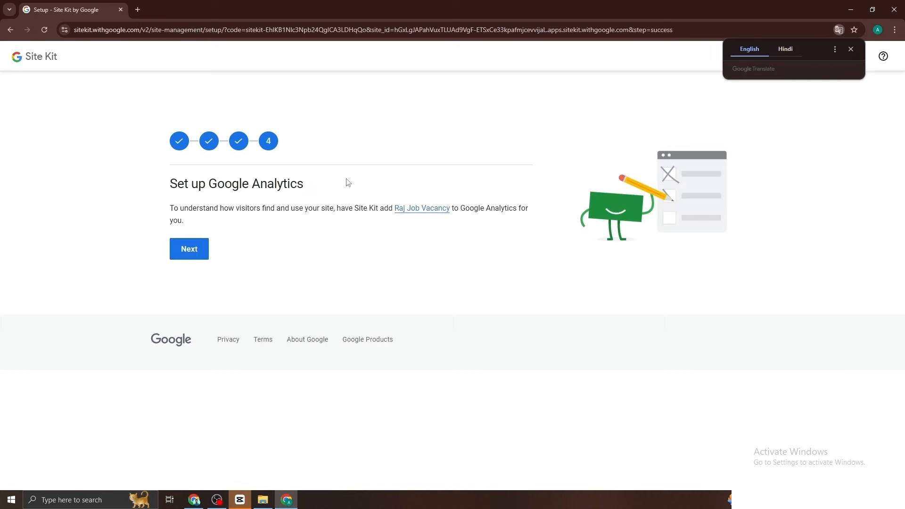
left_click(186, 255)
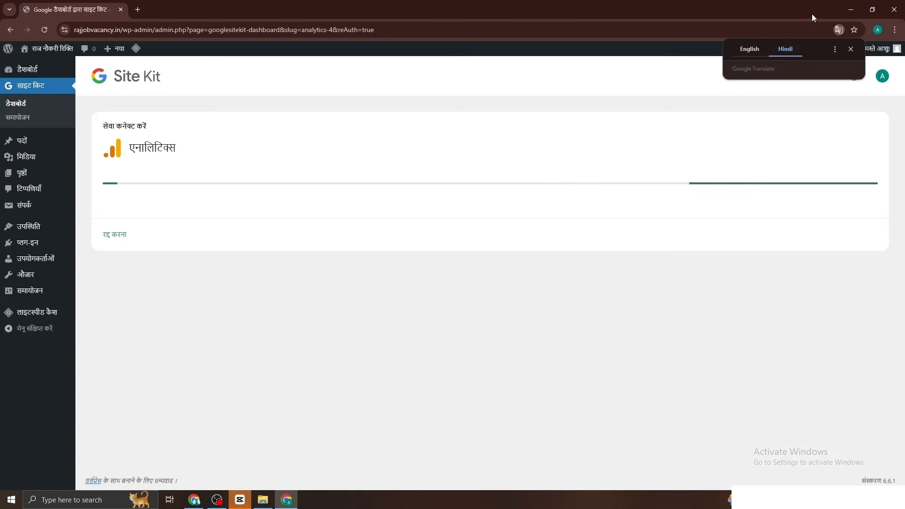
Step: Finish connecting the chosen Google Analytics property to Site Kit
left_click(742, 49)
left_click(847, 48)
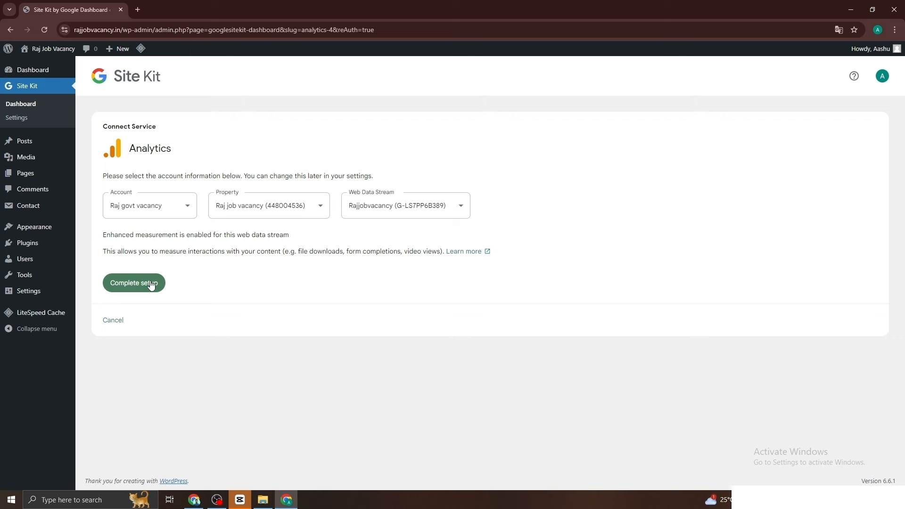
left_click(151, 284)
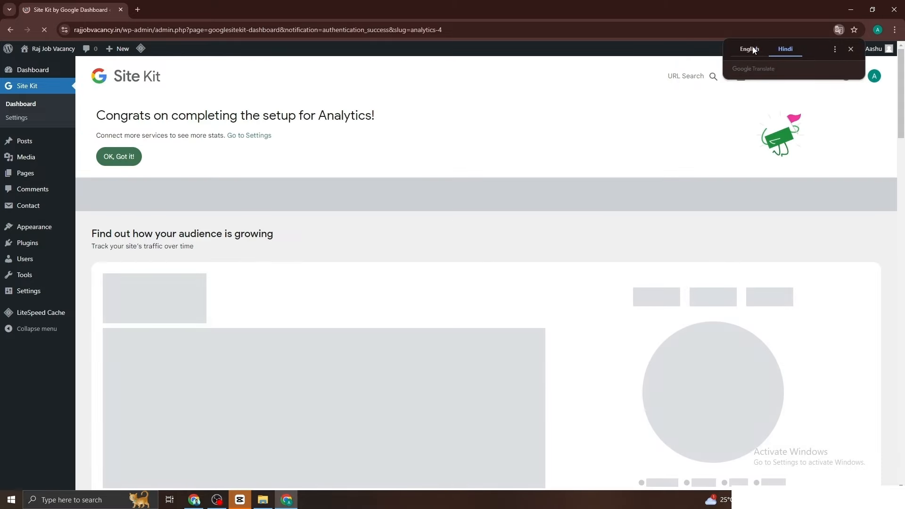
Step: Show the Site Kit dashboard in English, dismiss the congratulations and low-traffic notices, and review the data
left_click(753, 49)
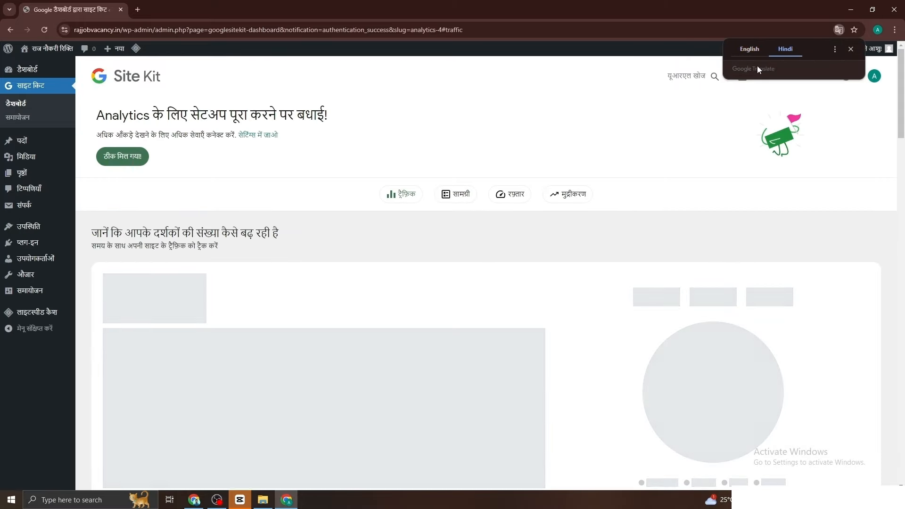
left_click(752, 50)
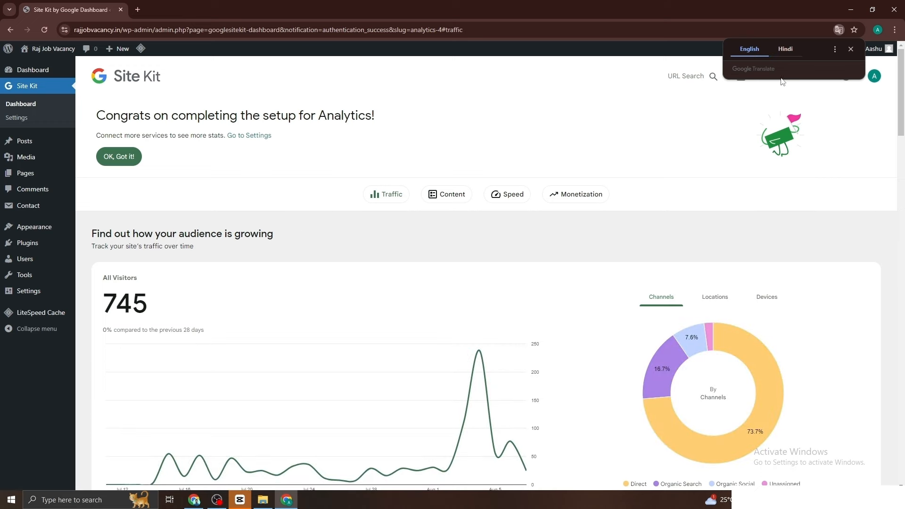
left_click(851, 49)
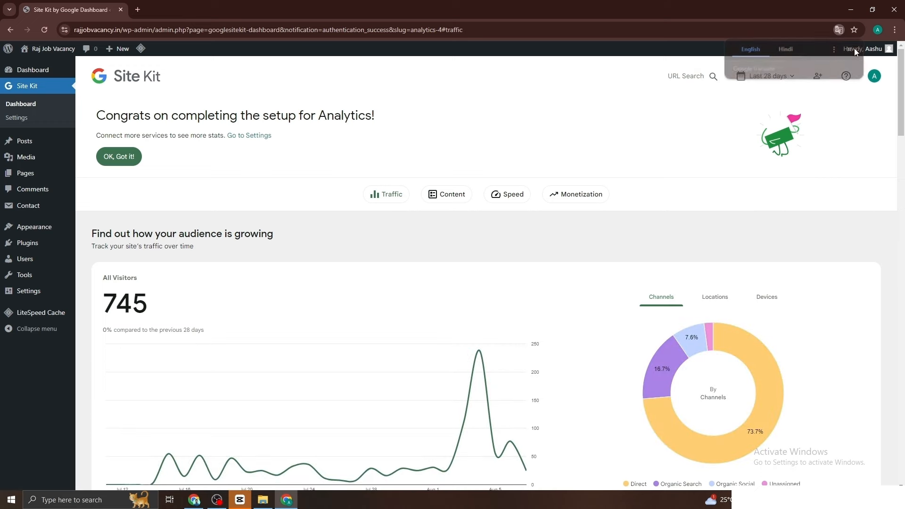
left_click(120, 156)
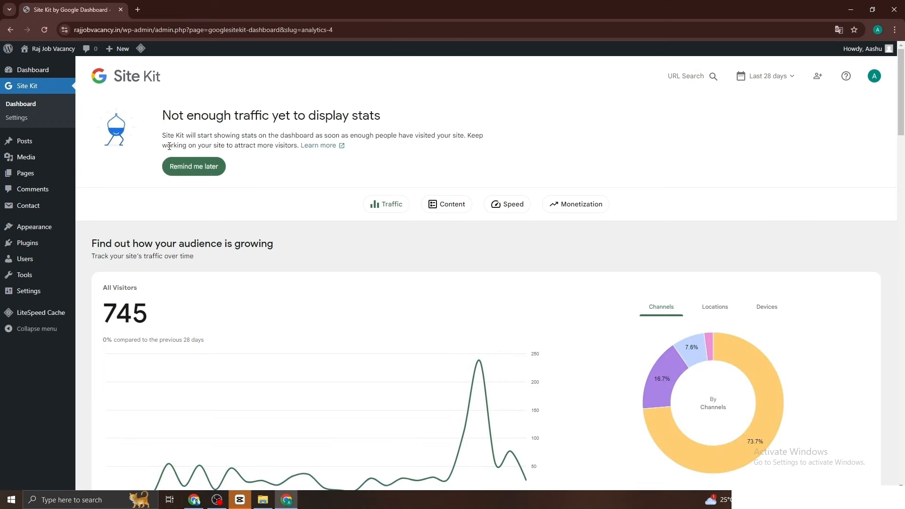
left_click(184, 171)
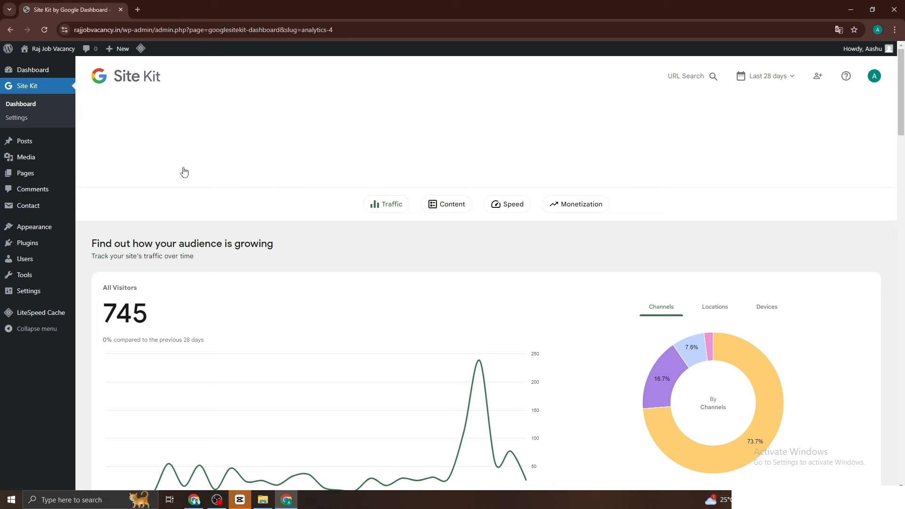
scroll(206, 218, "down", 7)
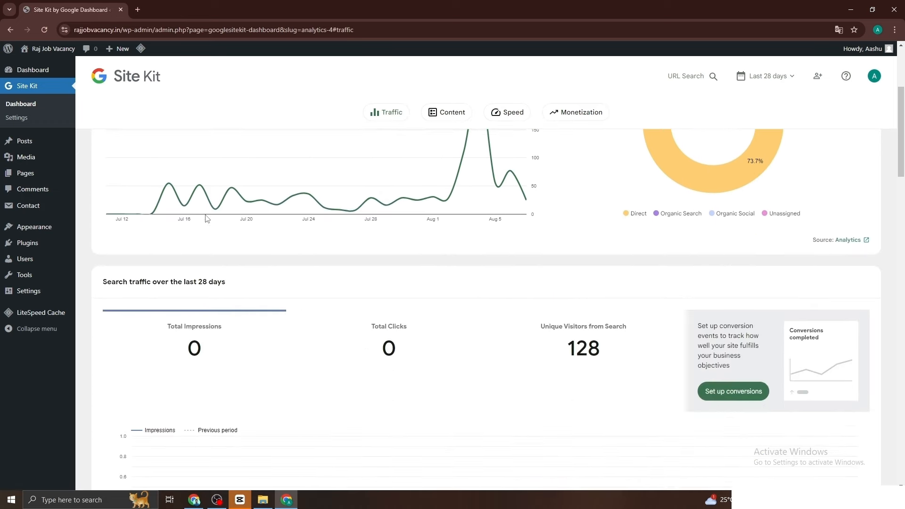
scroll(206, 218, "down", 9)
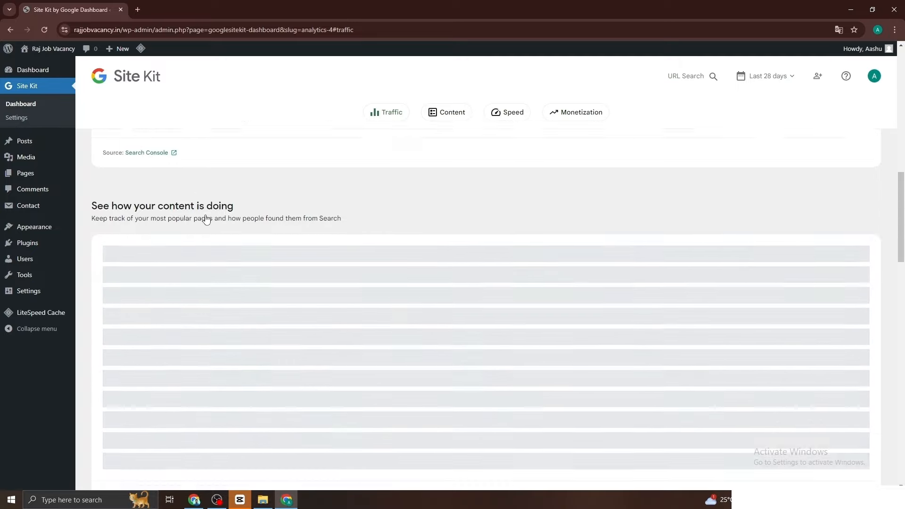
scroll(206, 219, "down", 5)
scroll(206, 219, "up", 14)
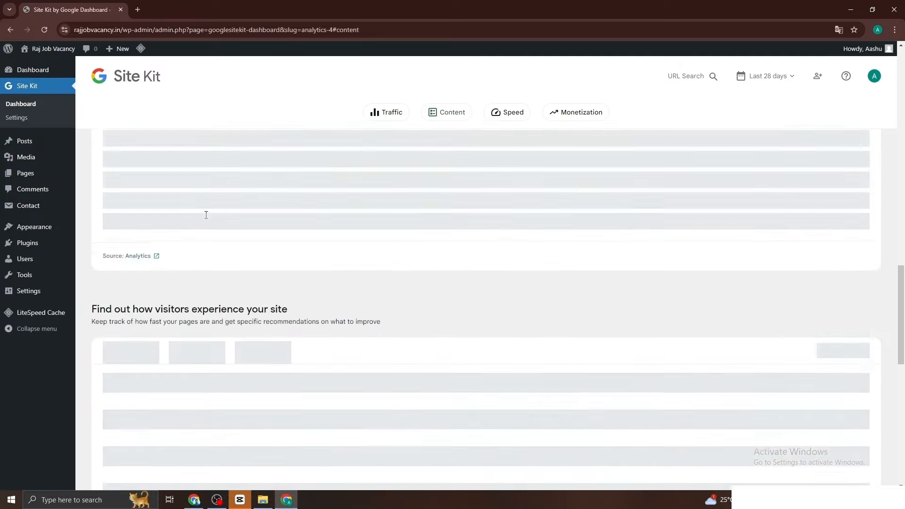
scroll(206, 218, "up", 7)
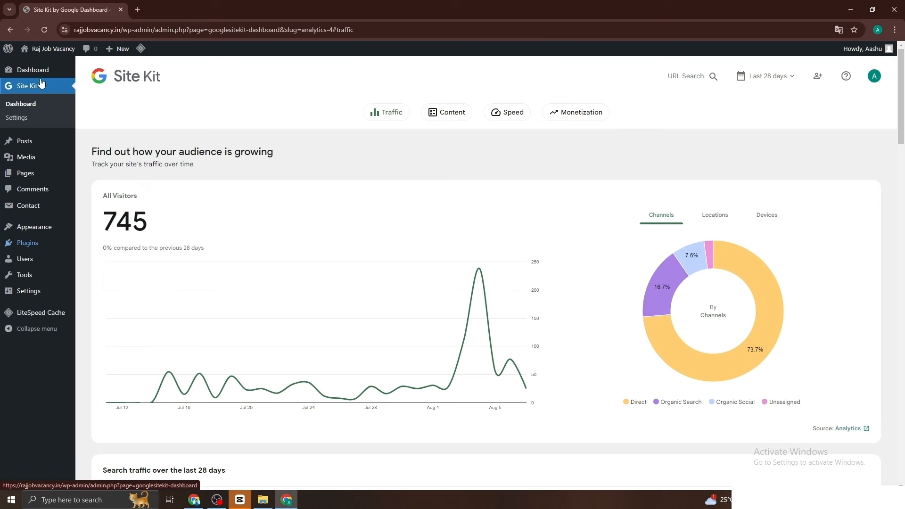
mouse_move(14, 243)
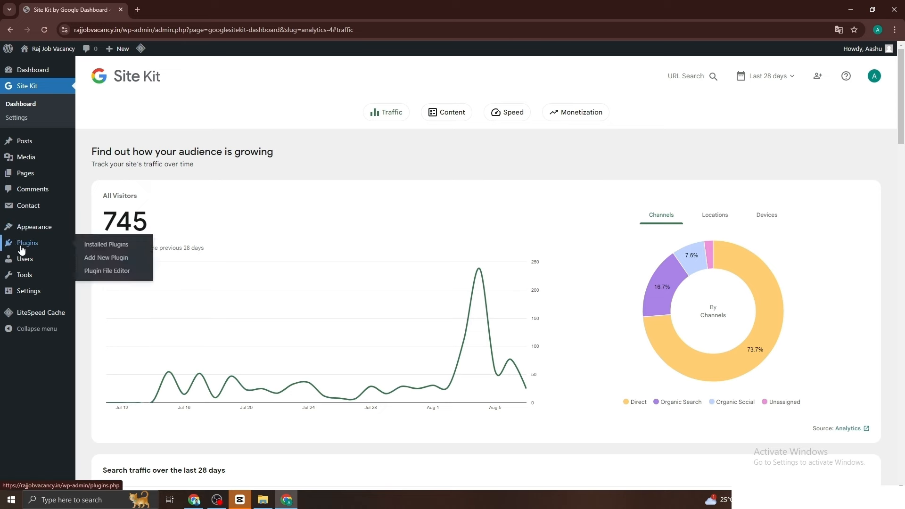
Step: Search Add New Plugin for 'rank math', then install and activate Rank Math SEO
left_click(100, 262)
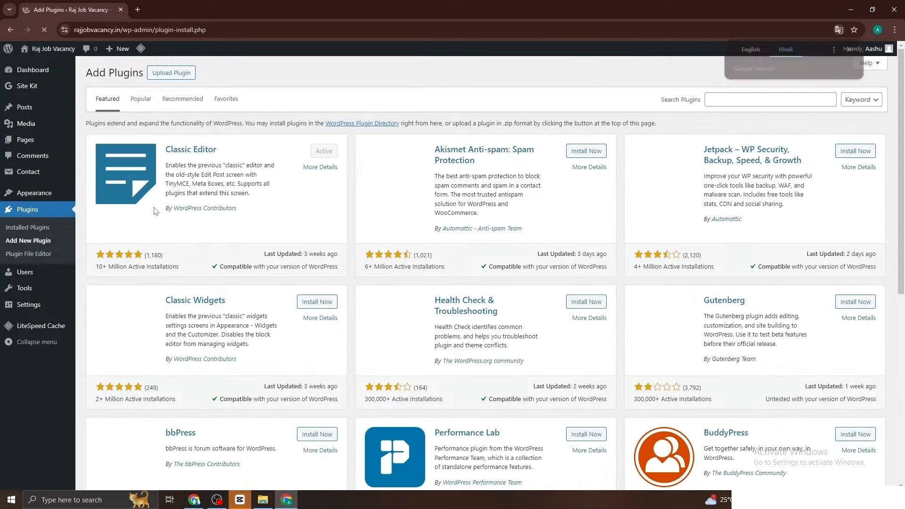
left_click(772, 50)
left_click(751, 49)
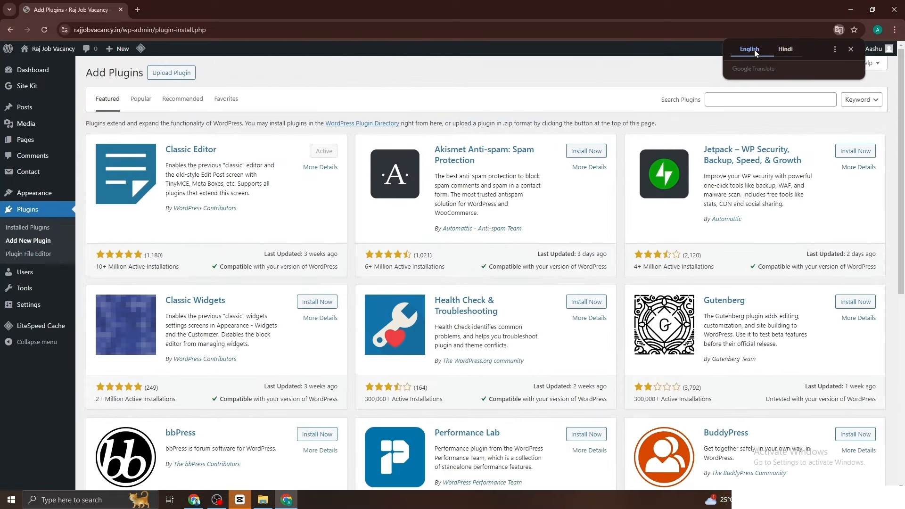
left_click(741, 102)
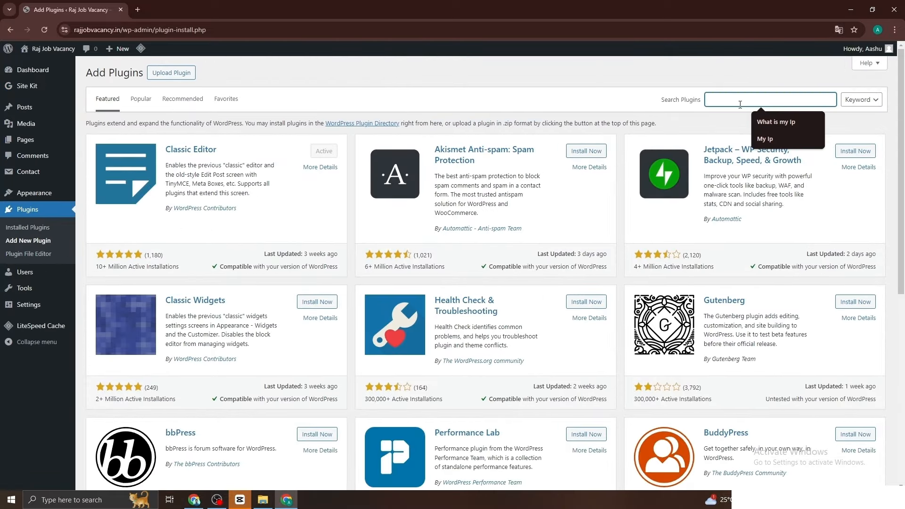
type("ra")
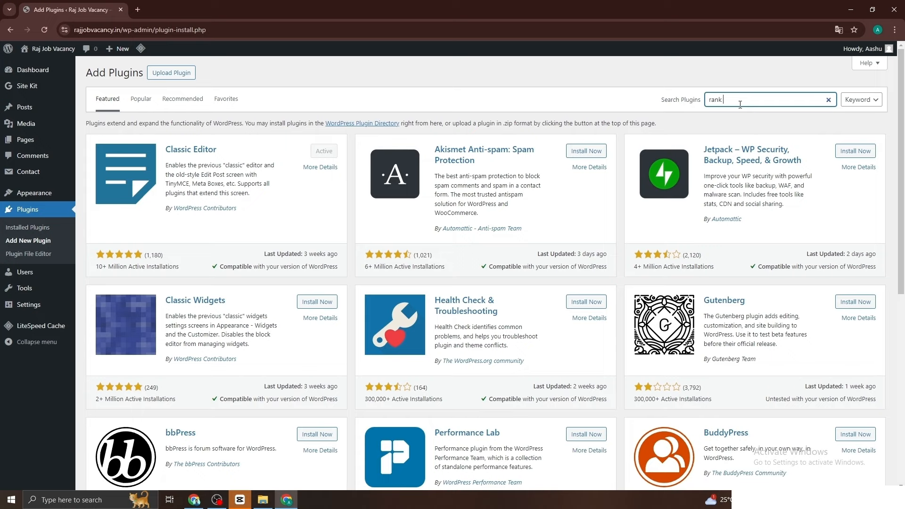
type("nk")
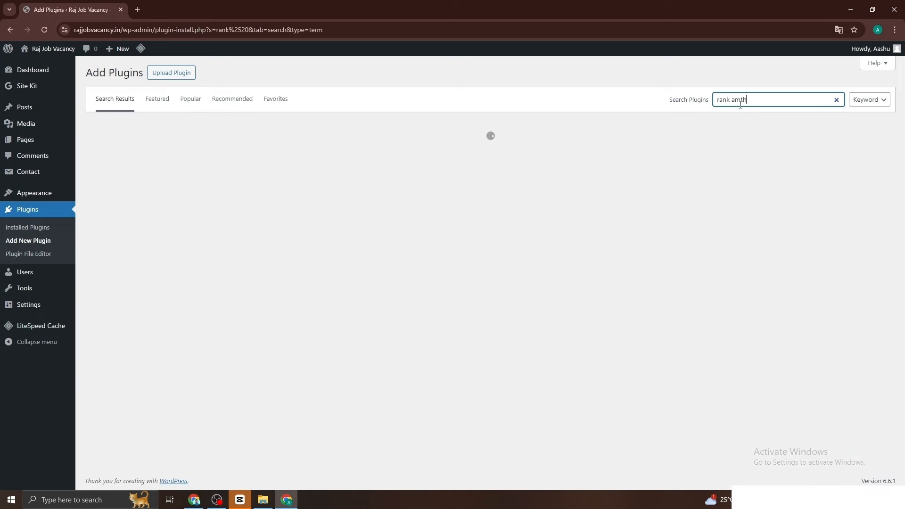
key("BackSpace")
key("BackSpace")
type("m")
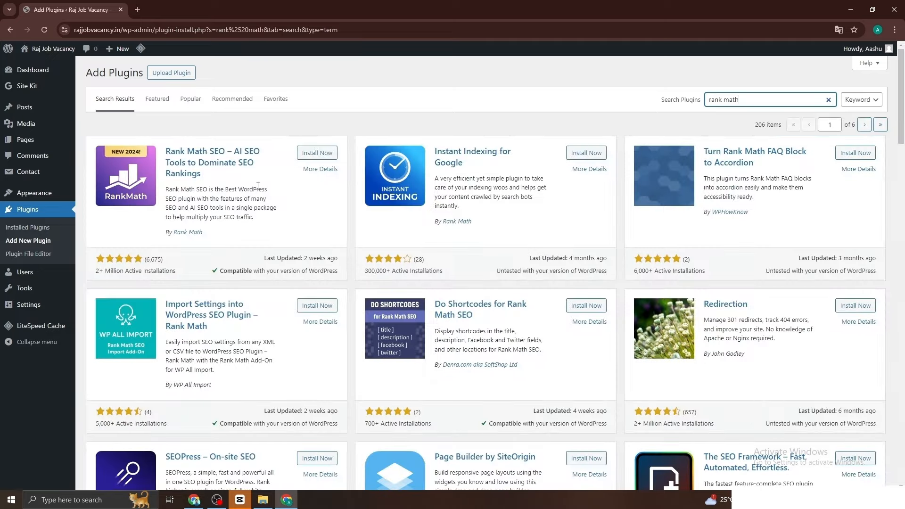
left_click(315, 156)
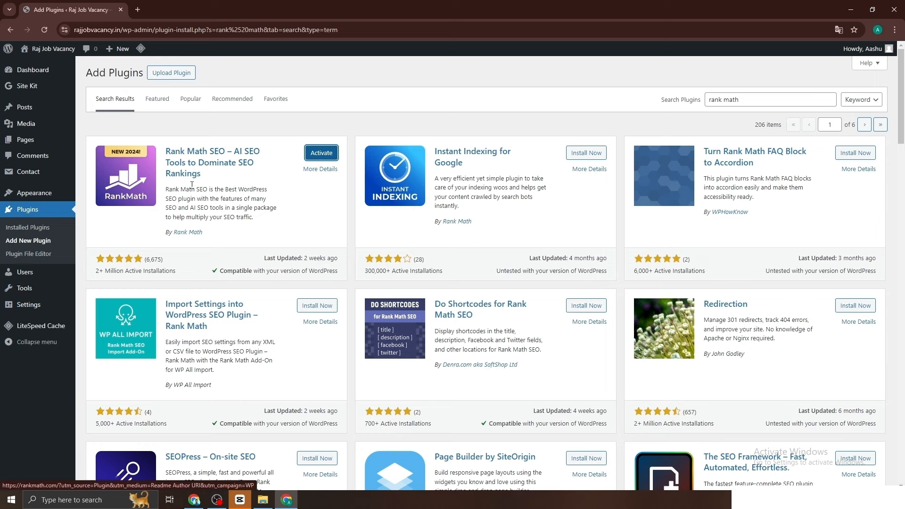
left_click(315, 155)
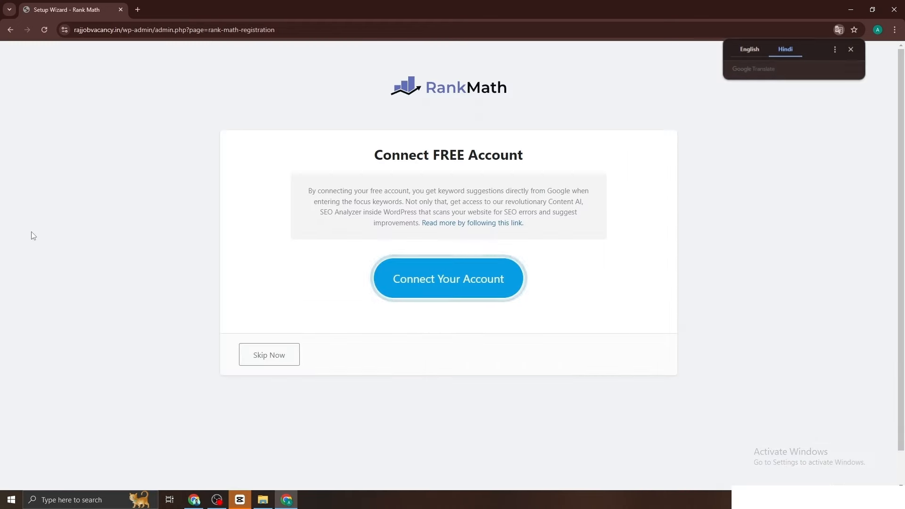
Step: Keep the Rank Math wizard in English and turn off 'Always translate English'
left_click(749, 49)
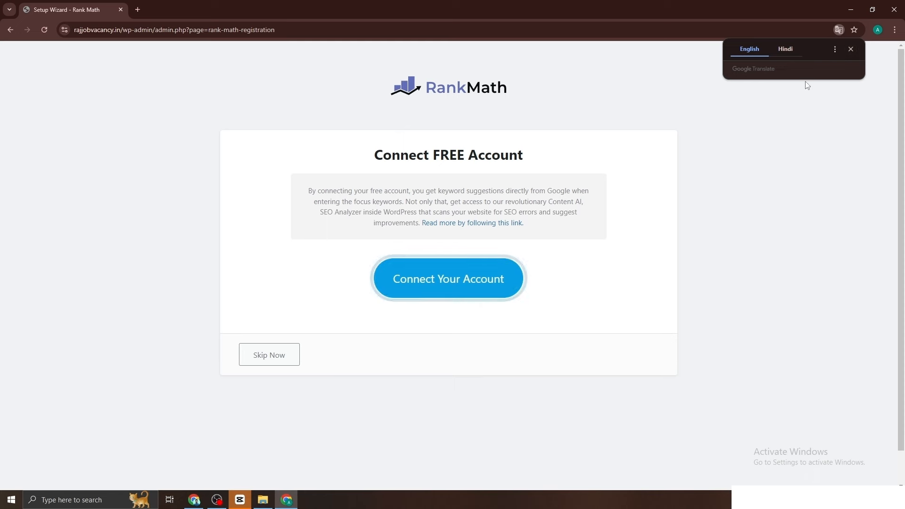
left_click(835, 49)
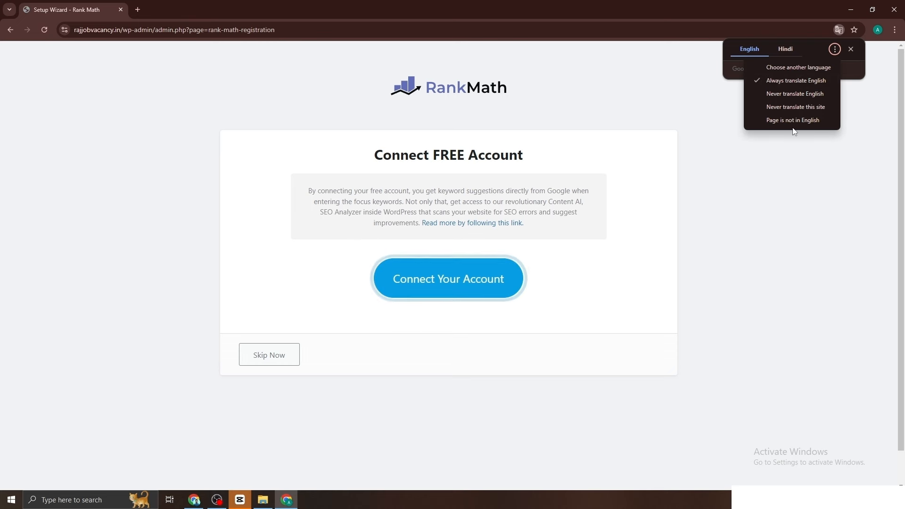
left_click(803, 81)
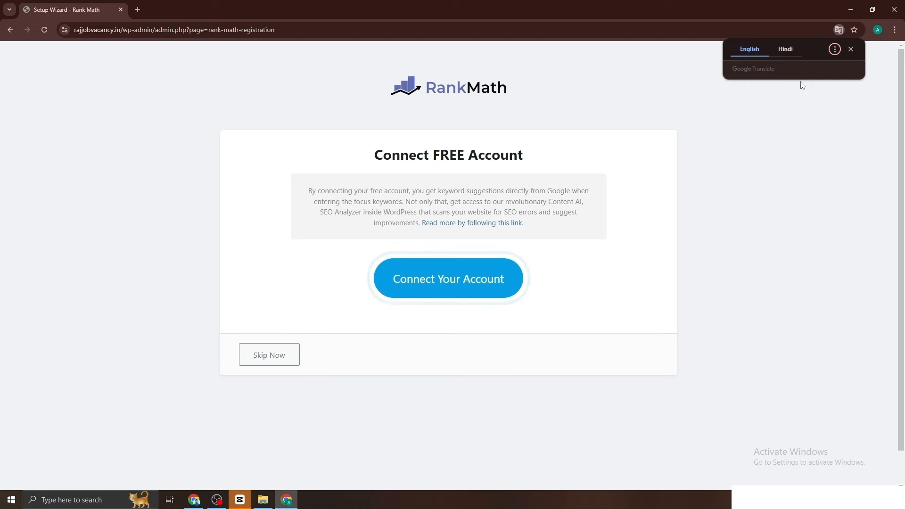
left_click(848, 49)
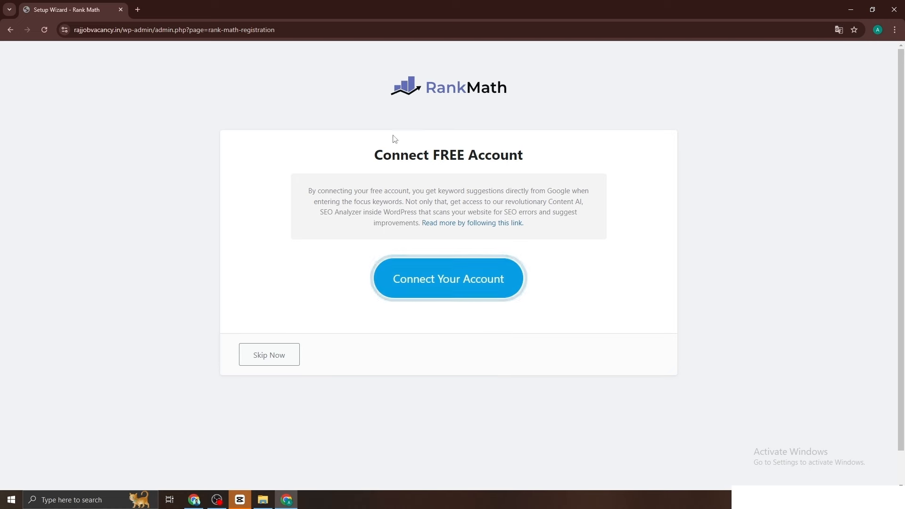